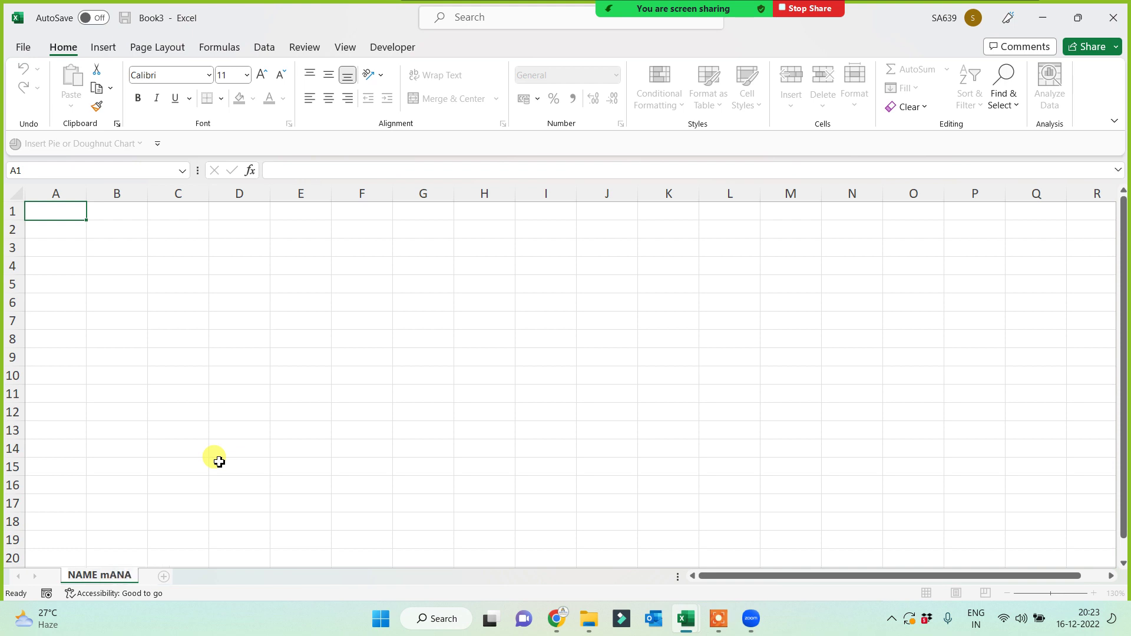
Correct the worksheet's name so that it reads NAME MANAGER.
{"action": "key", "text": "BackSpace"}
{"action": "key", "text": "BackSpace"}
{"action": "key", "text": "BackSpace"}
{"action": "key", "text": "BackSpace"}
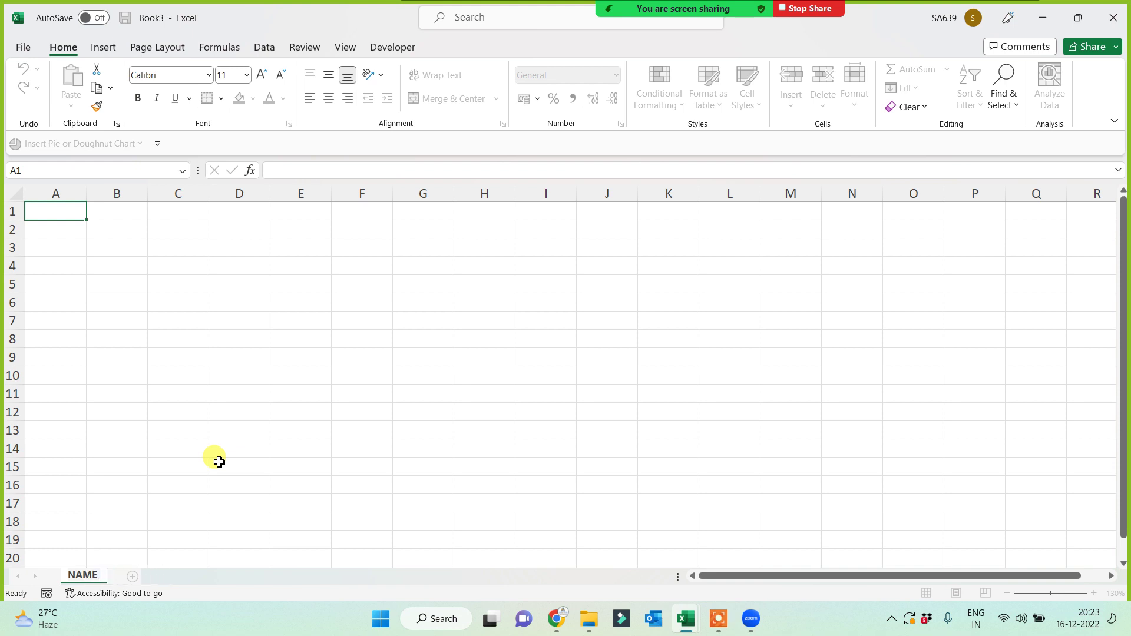
{"action": "type", "text": "MANAGER"}
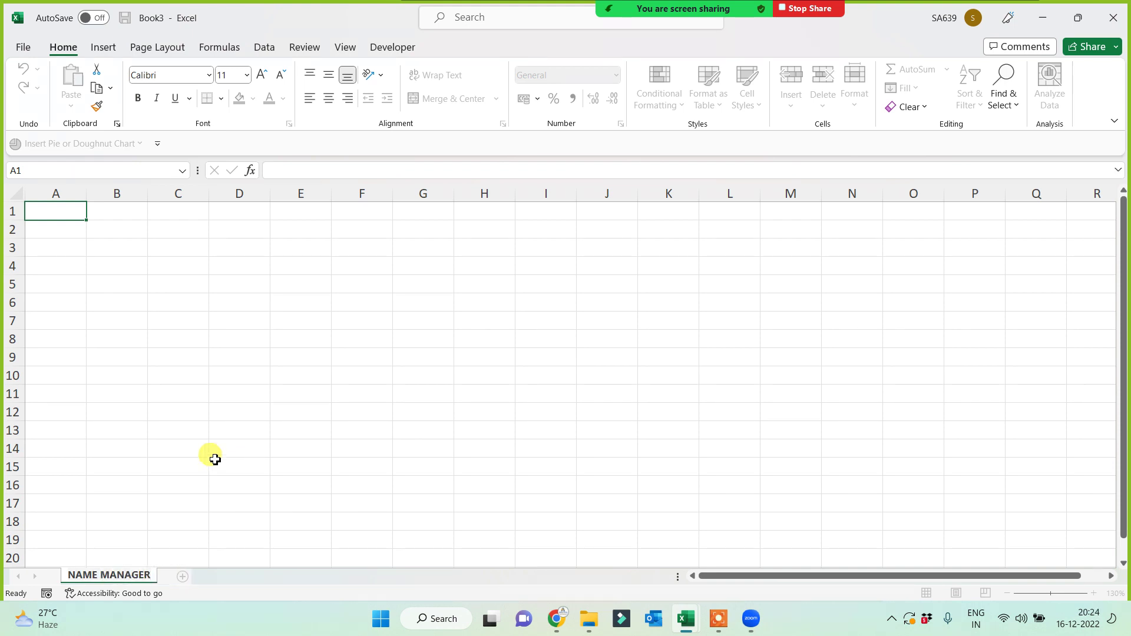
{"action": "left_click", "coordinate": [162, 337]}
{"action": "scroll", "coordinate": [130, 324], "scroll_direction": "up", "scroll_amount": 1, "text": "ctrl"}
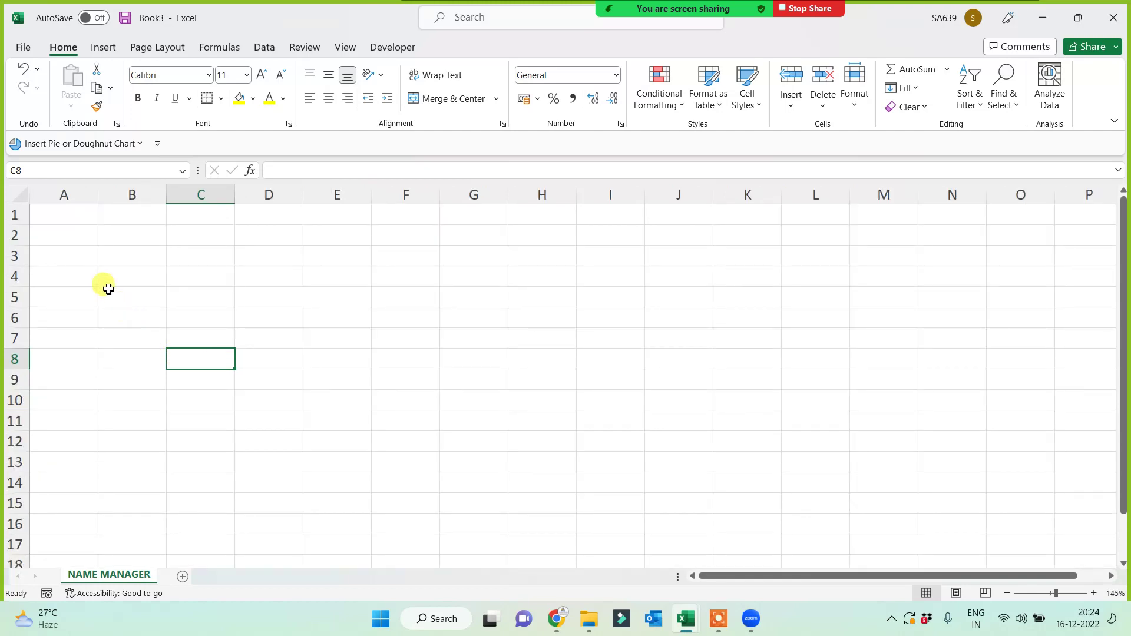
Enter the column header "name" in cell A1.
{"action": "left_click", "coordinate": [62, 212]}
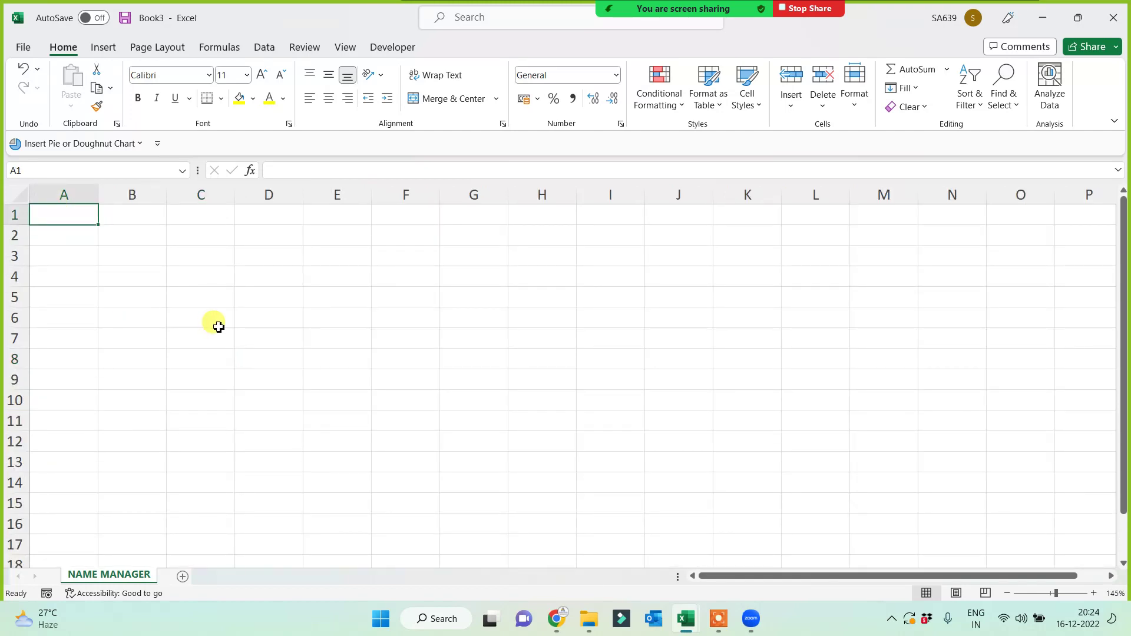
{"action": "type", "text": "nAME"}
{"action": "key", "text": "BackSpace"}
{"action": "key", "text": "BackSpace"}
{"action": "key", "text": "BackSpace"}
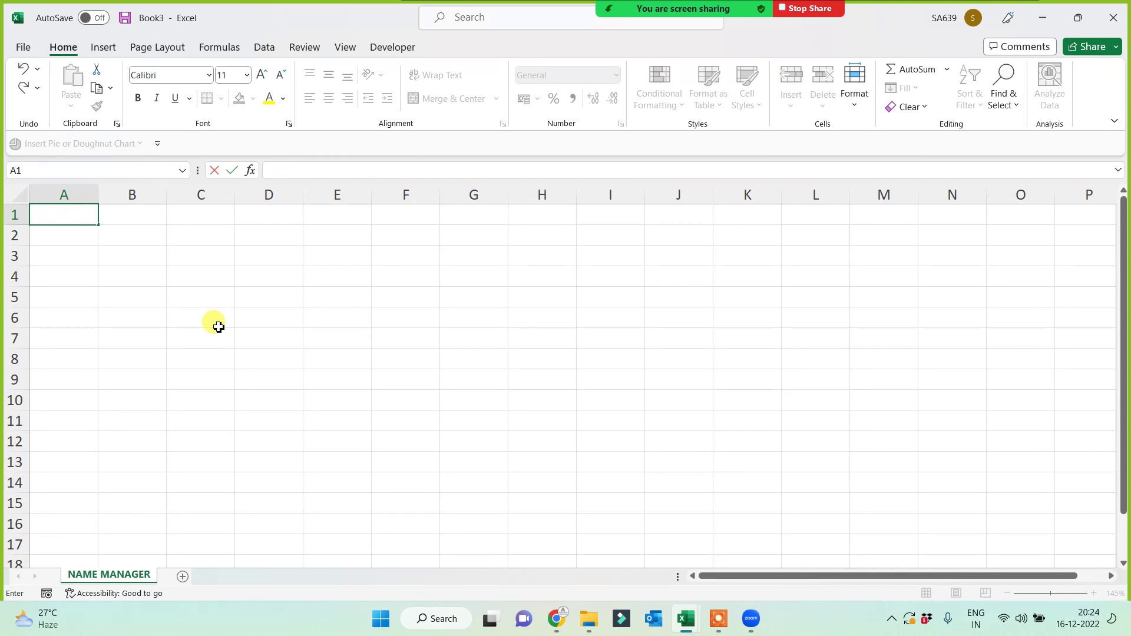
{"action": "type", "text": "name"}
{"action": "key", "text": "Return"}
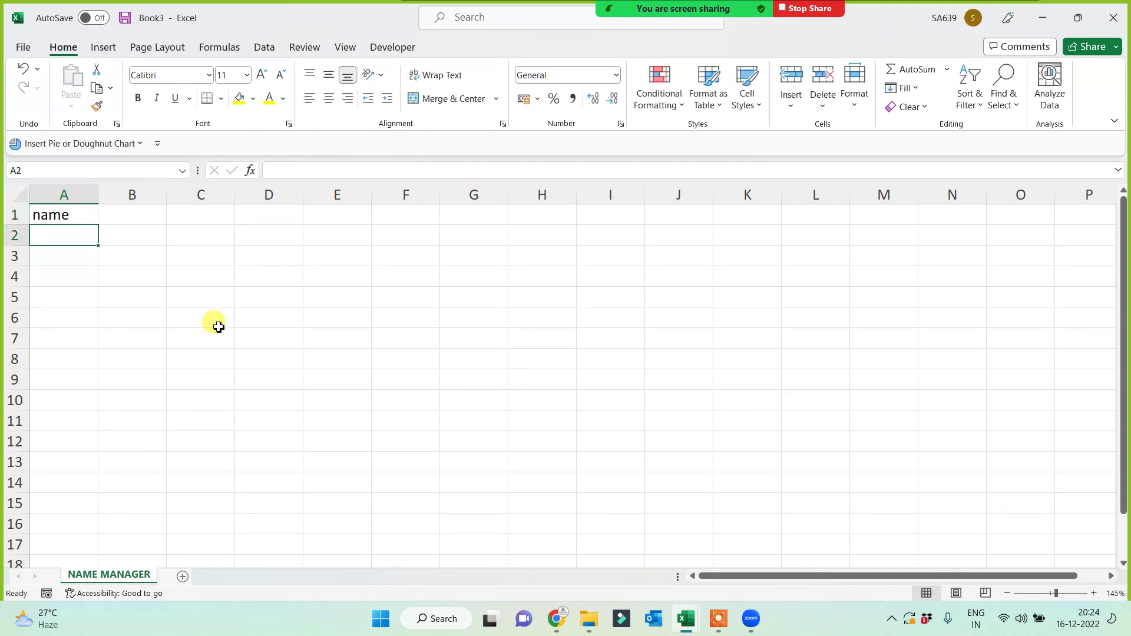
Enter a person's first name in A2 and autofill the list of names down to A11.
{"action": "type", "text": "brajesh"}
{"action": "key", "text": "Return"}
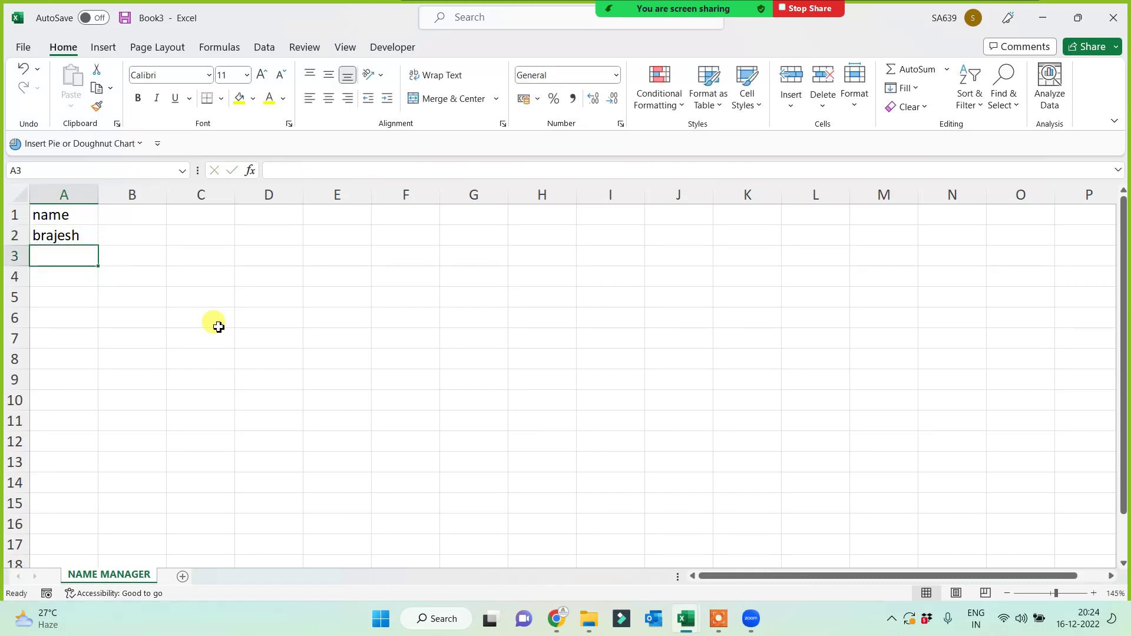
{"action": "left_click", "coordinate": [83, 238]}
{"action": "left_click_drag", "start_coordinate": [98, 245], "coordinate": [84, 432]}
Replace the entry in A10 with a different first name.
{"action": "left_click", "coordinate": [74, 399]}
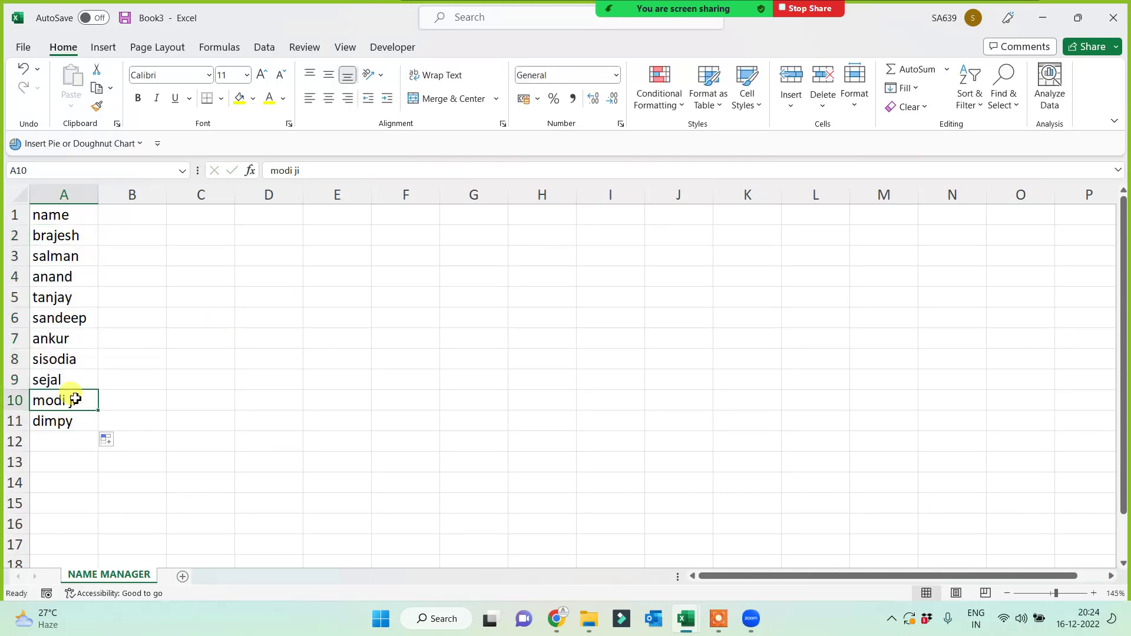
{"action": "type", "text": "rakesh"}
{"action": "left_click", "coordinate": [255, 318]}
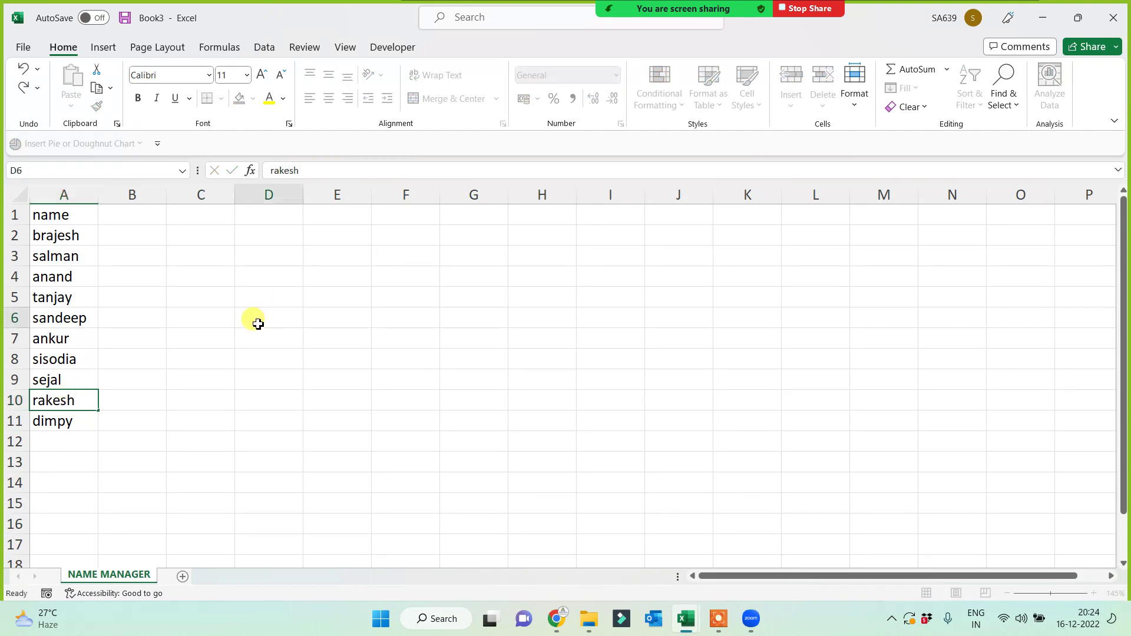
Enter Sunday in B1 and autofill the weekday headers across to Saturday in H1.
{"action": "left_click", "coordinate": [107, 213]}
{"action": "type", "text": "sunday"}
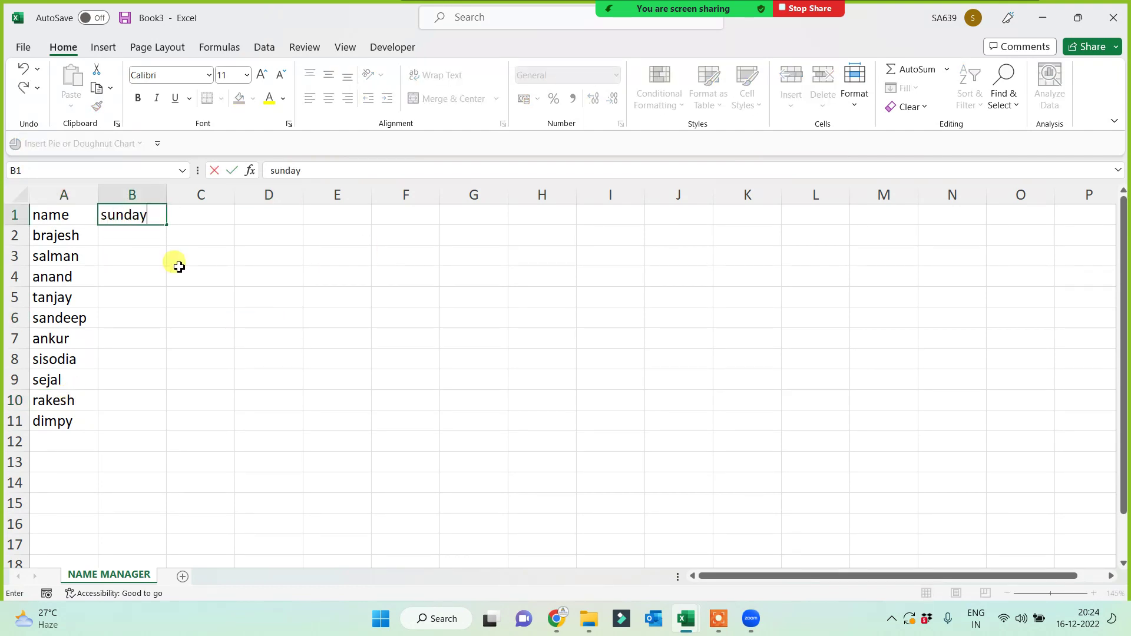
{"action": "left_click", "coordinate": [176, 265]}
{"action": "left_click", "coordinate": [155, 220]}
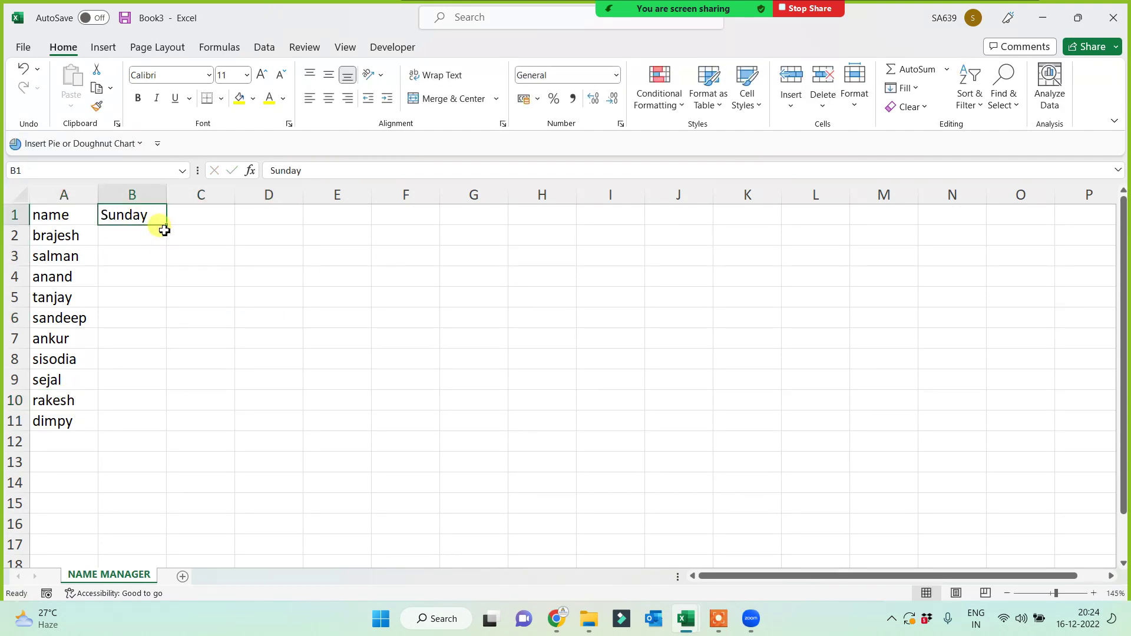
{"action": "left_click_drag", "start_coordinate": [171, 224], "coordinate": [552, 212]}
Enter =RANDBETWEEN(1000,10000) in B2 and fill the formula through the whole range B2:H11.
{"action": "left_click", "coordinate": [131, 235]}
{"action": "type", "text": "="}
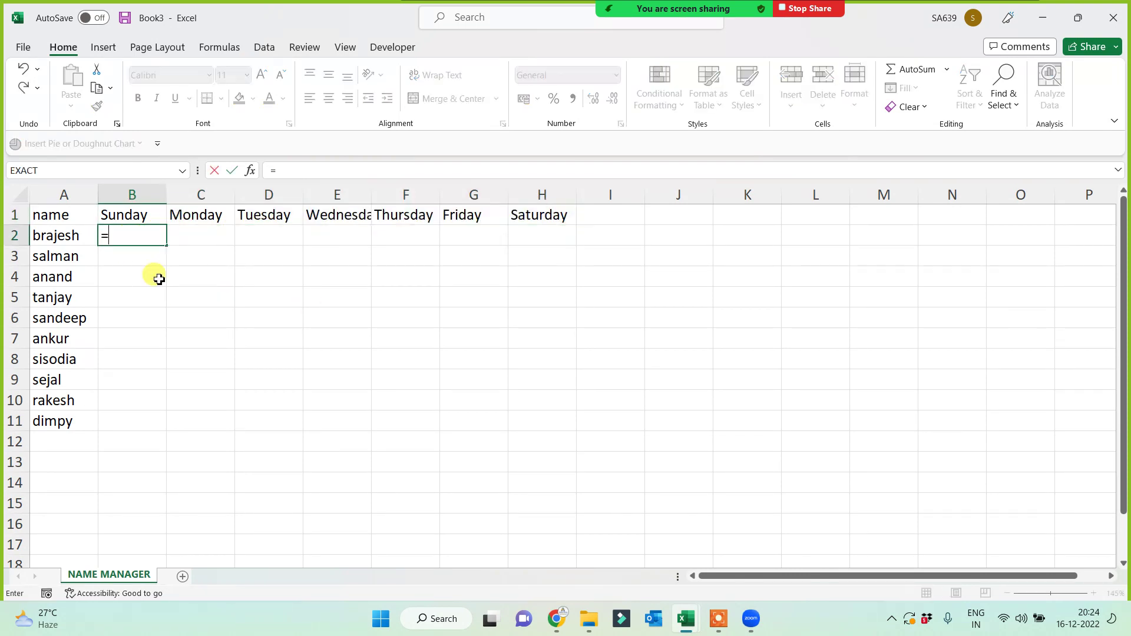
{"action": "type", "text": "rand"}
{"action": "key", "text": "Down"}
{"action": "key", "text": "Down"}
{"action": "key", "text": "Tab"}
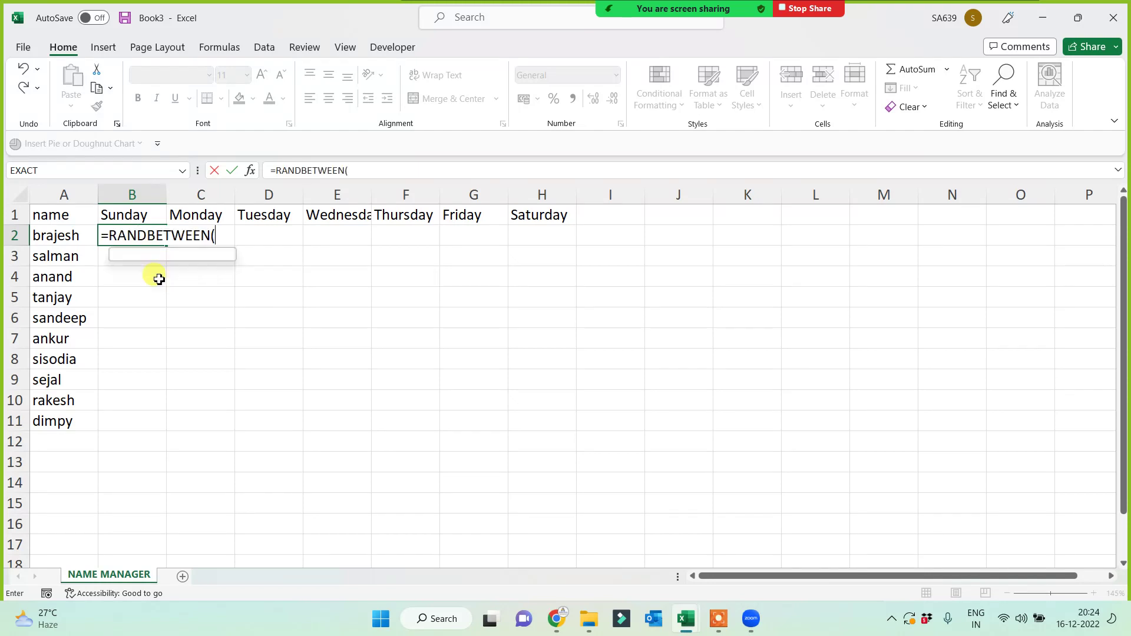
{"action": "type", "text": "1000,1000"}
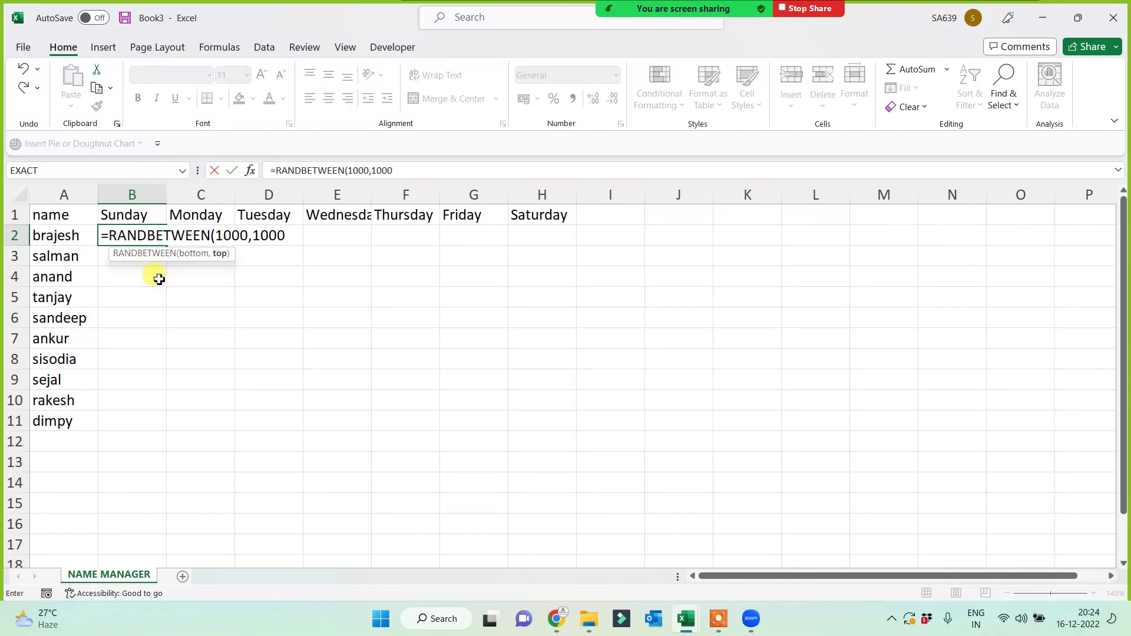
{"action": "type", "text": "0("}
{"action": "key", "text": "BackSpace"}
{"action": "type", "text": ")"}
{"action": "key", "text": "Return"}
{"action": "left_click", "coordinate": [146, 231]}
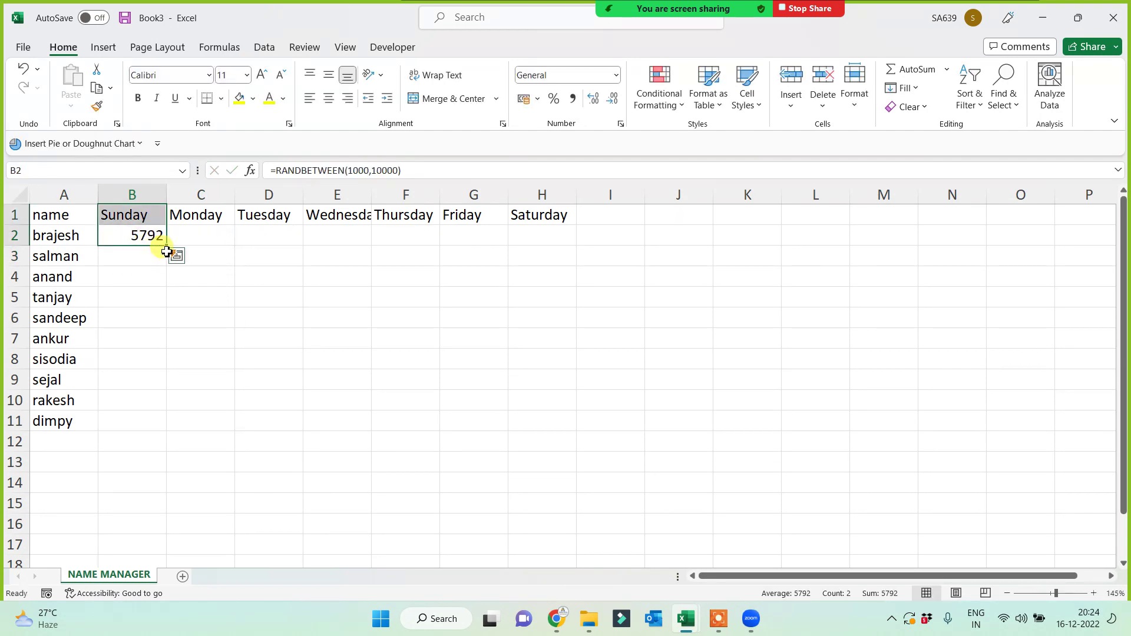
{"action": "left_click_drag", "start_coordinate": [170, 246], "coordinate": [552, 421]}
Convert the random-number formulas in B2:H11 to fixed values by pasting them back as Values.
{"action": "key", "text": "ctrl+c"}
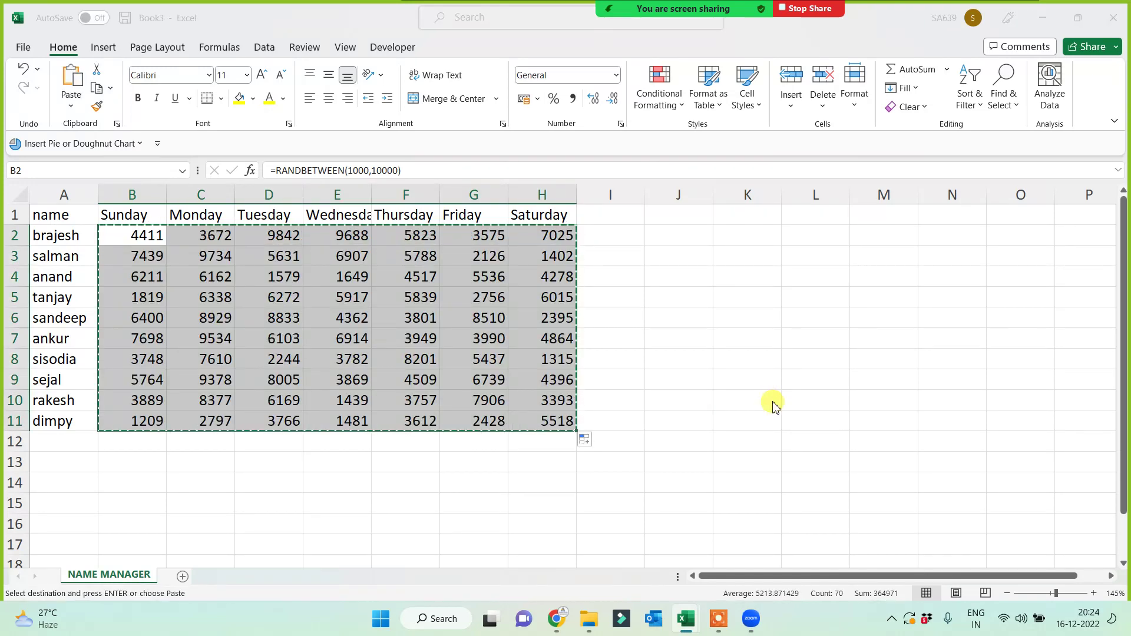
{"action": "key", "text": "ctrl+alt+v"}
{"action": "left_click", "coordinate": [458, 403]}
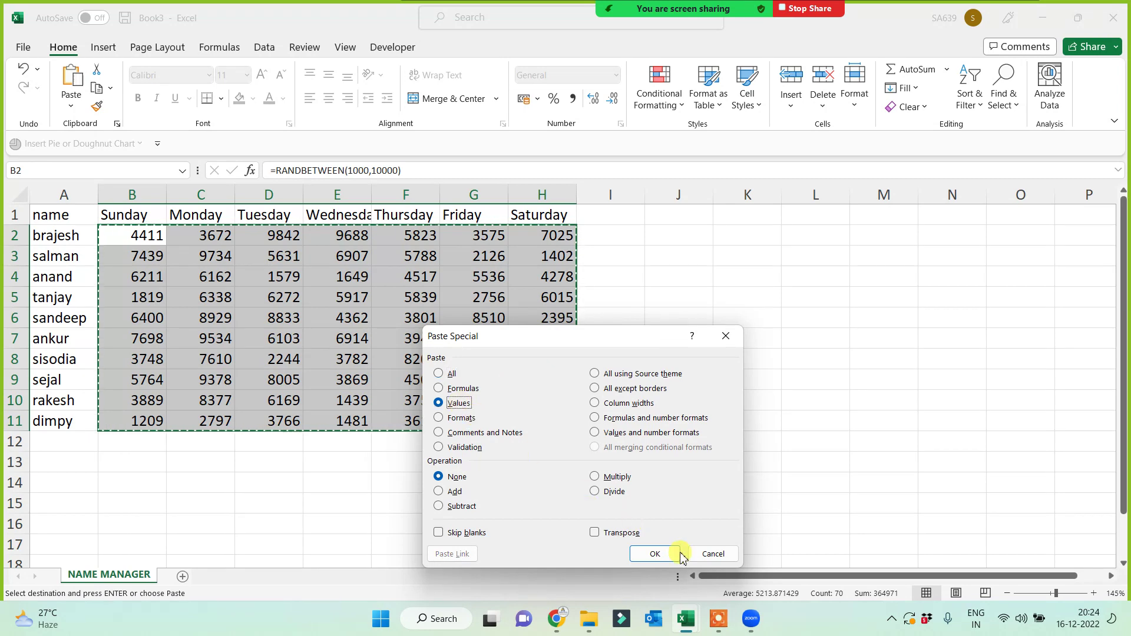
{"action": "left_click", "coordinate": [655, 553]}
{"action": "left_click", "coordinate": [735, 360]}
{"action": "key", "text": "Escape"}
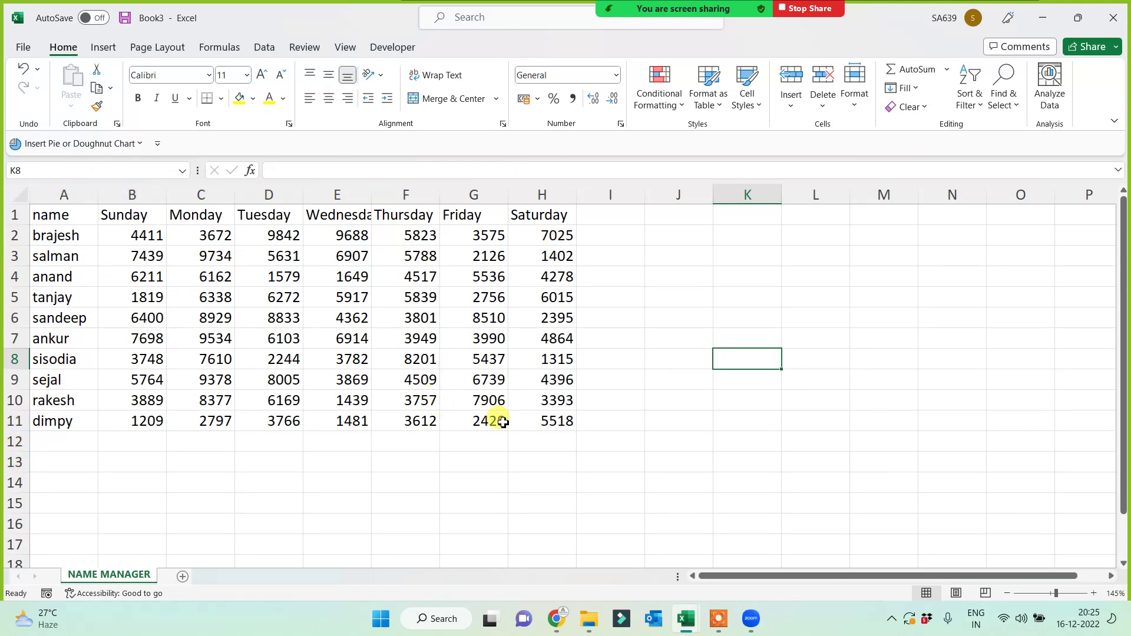
Examine the cell references of individual headers and data cells such as H6, H1, F1, B6 and C7.
{"action": "left_click", "coordinate": [608, 328]}
{"action": "left_click", "coordinate": [524, 318]}
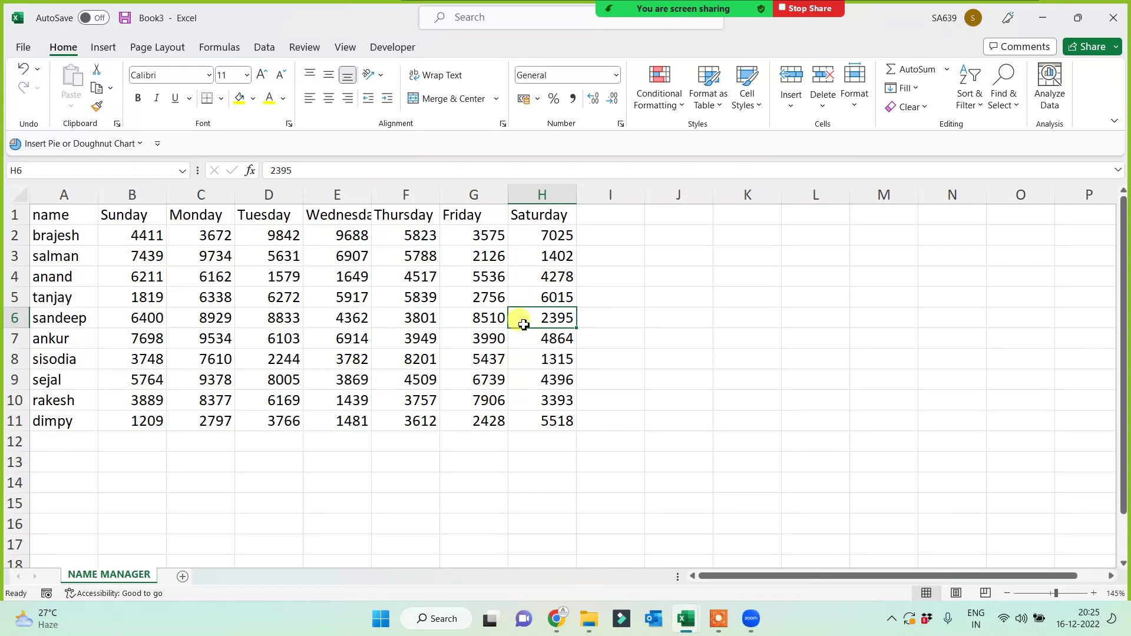
{"action": "left_click", "coordinate": [540, 217]}
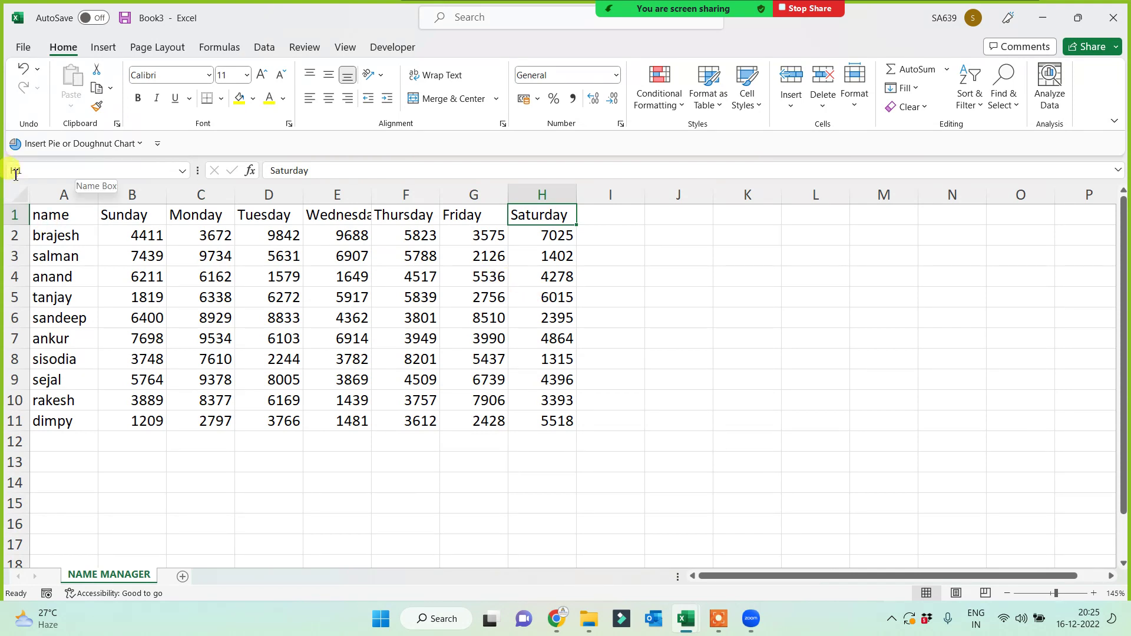
{"action": "left_click", "coordinate": [395, 217]}
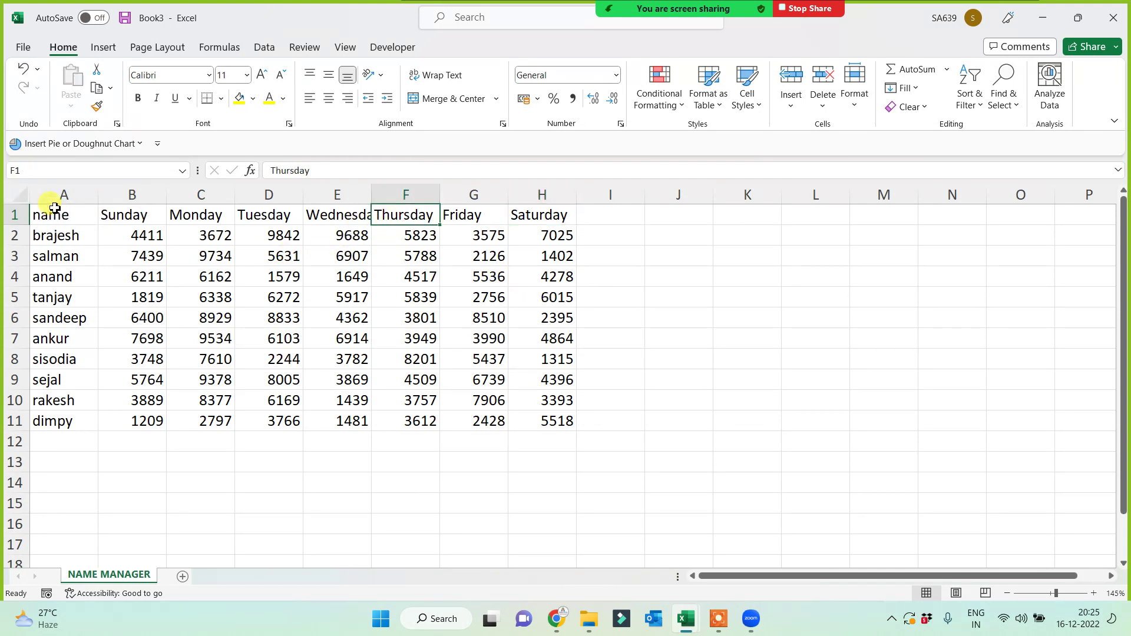
{"action": "left_click", "coordinate": [146, 317]}
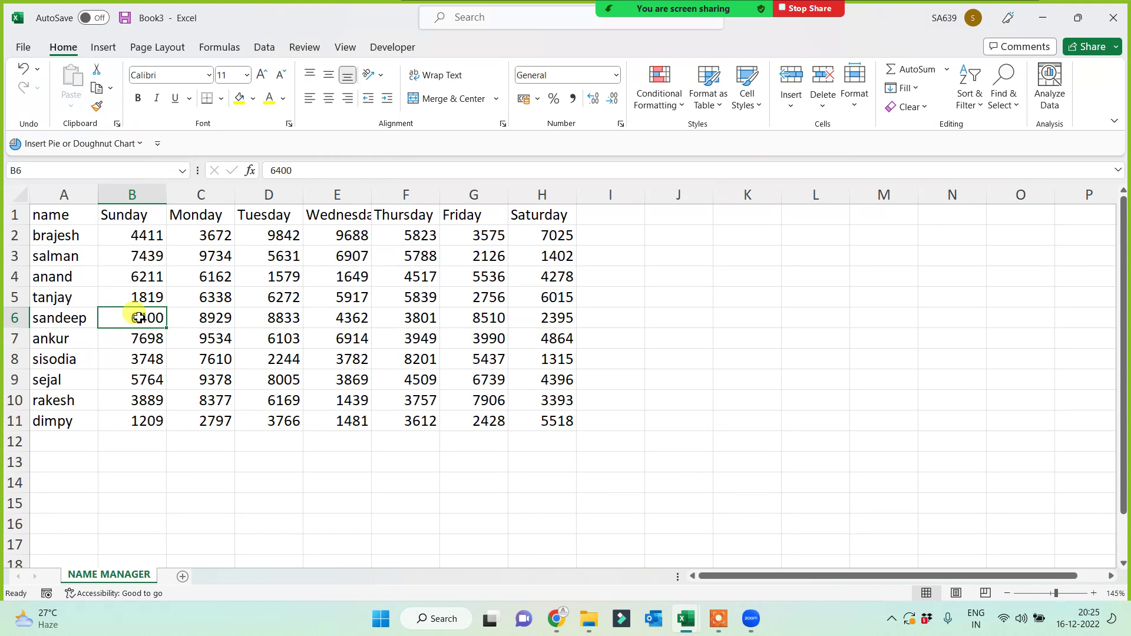
{"action": "left_click", "coordinate": [209, 338]}
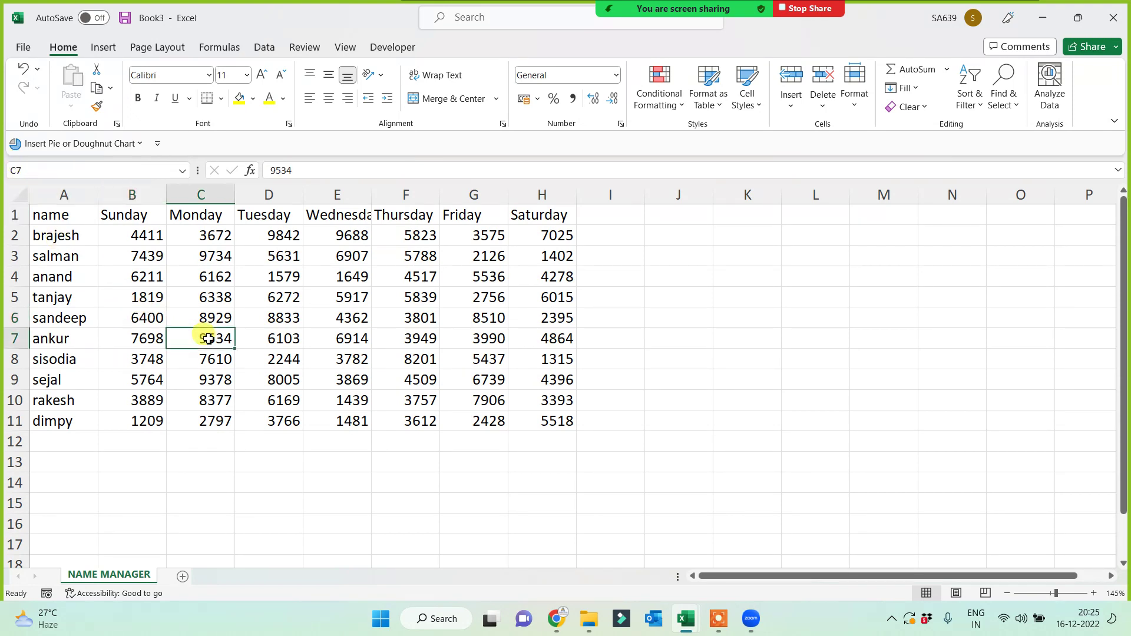
Examine the Friday column by selecting its header and the range G1:G11.
{"action": "left_click", "coordinate": [481, 215]}
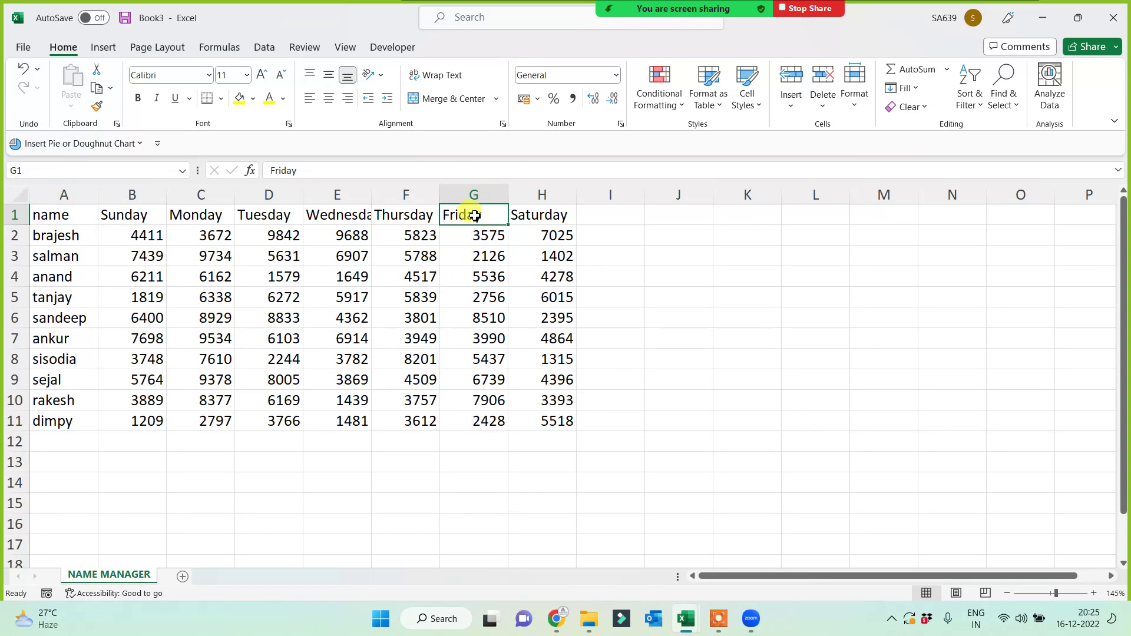
{"action": "left_click_drag", "start_coordinate": [475, 216], "coordinate": [471, 419]}
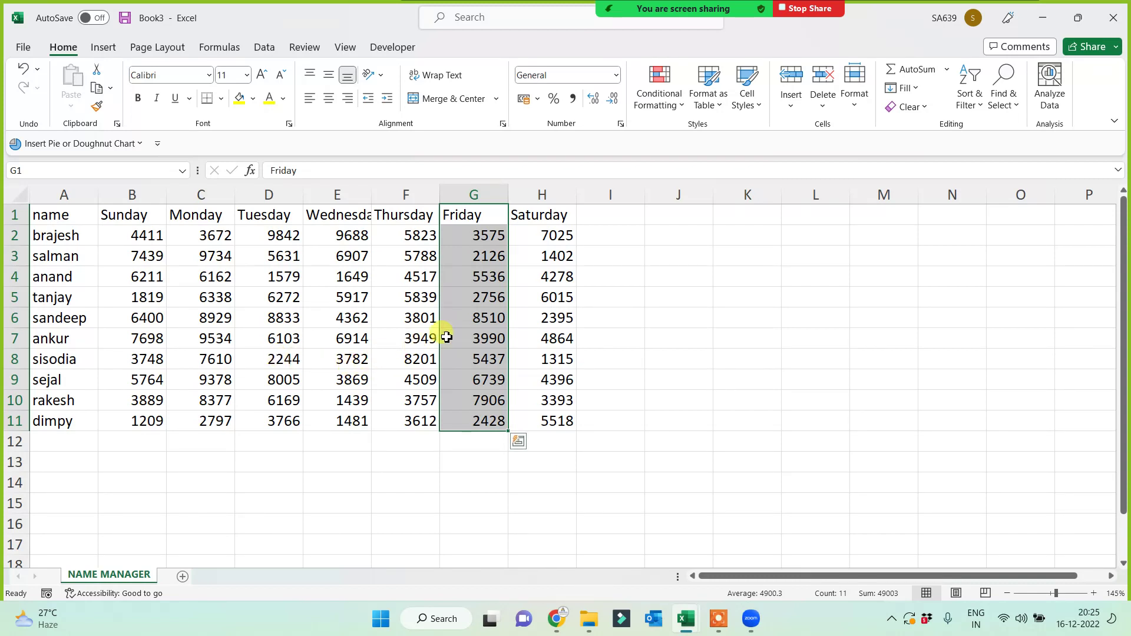
{"action": "left_click", "coordinate": [480, 215]}
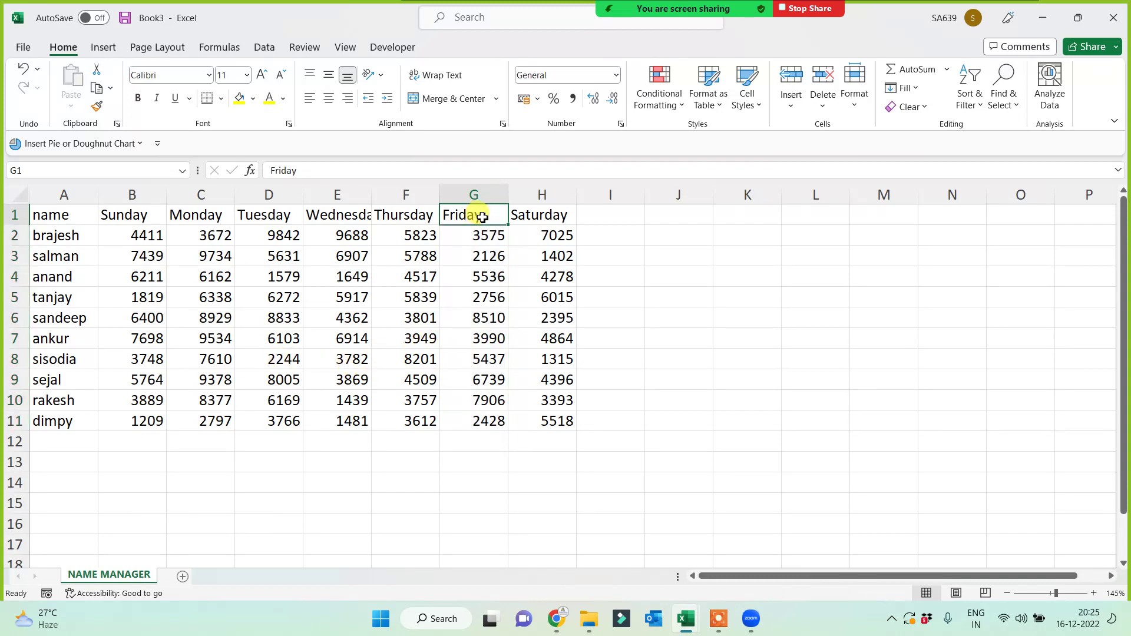
{"action": "left_click_drag", "start_coordinate": [482, 215], "coordinate": [468, 422]}
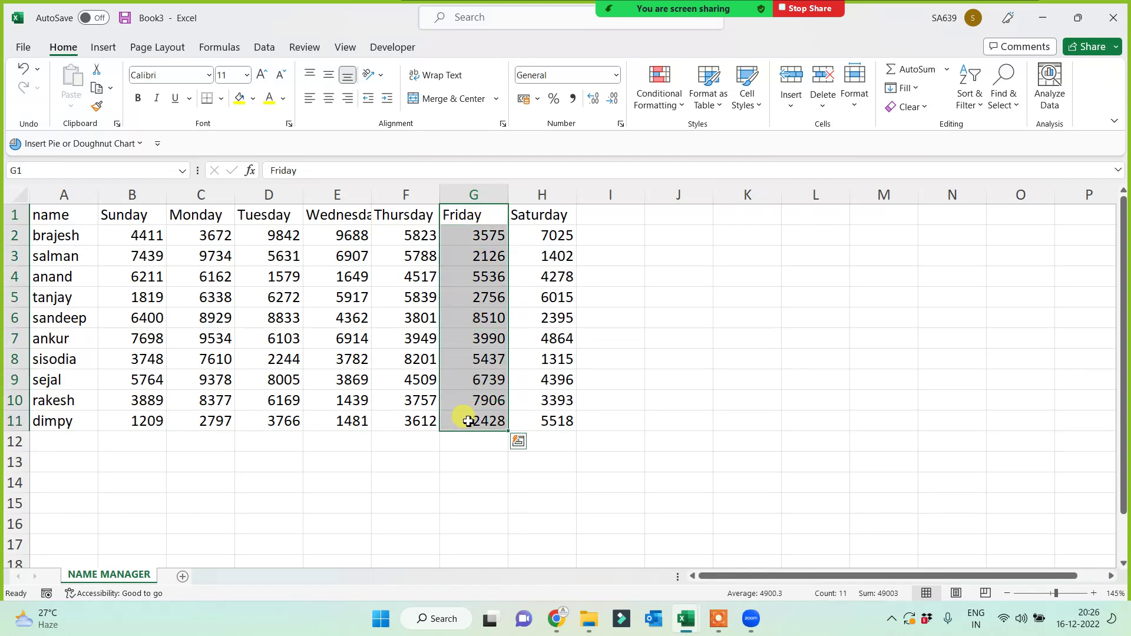
{"action": "left_click", "coordinate": [647, 422]}
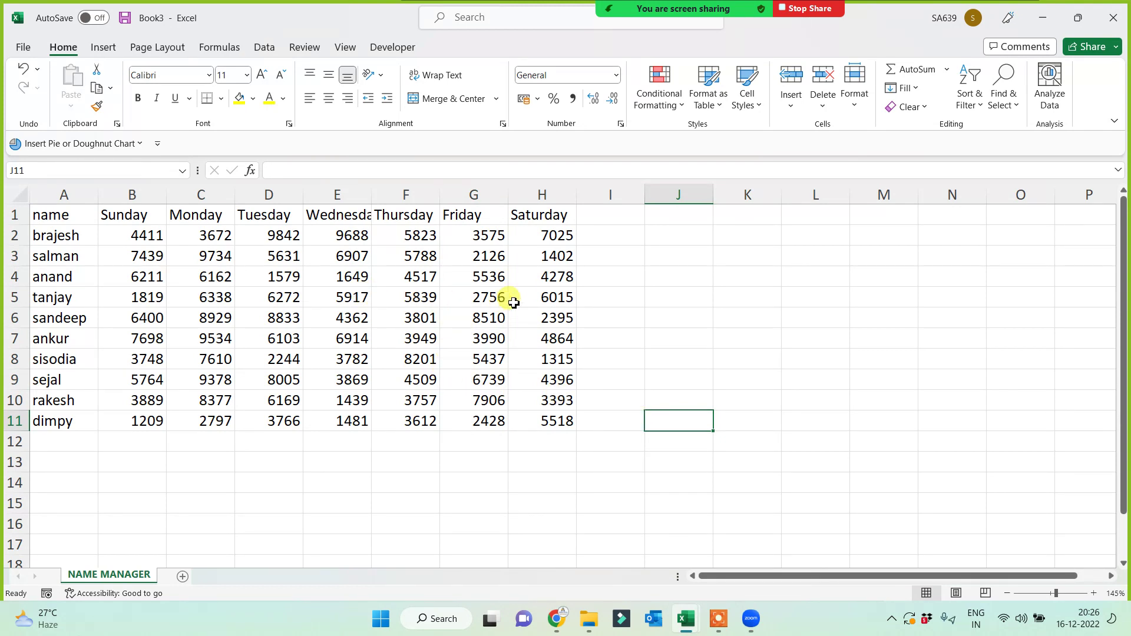
Define the name Saturday for the range H1:H11.
{"action": "left_click", "coordinate": [551, 223]}
{"action": "left_click_drag", "start_coordinate": [551, 229], "coordinate": [530, 419]}
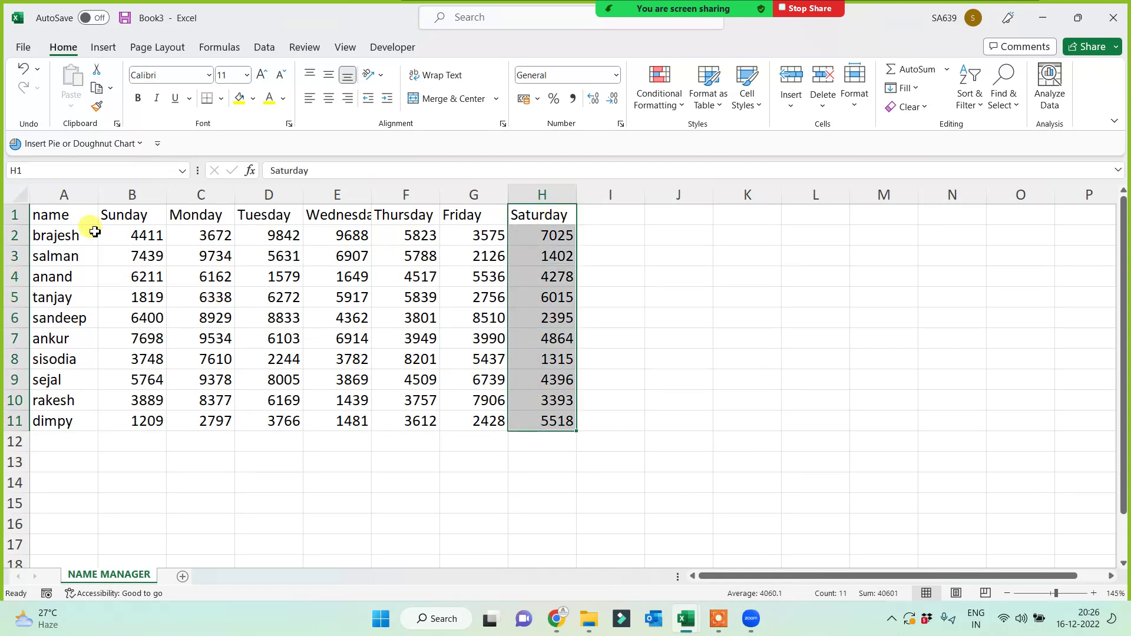
{"action": "left_click", "coordinate": [36, 170]}
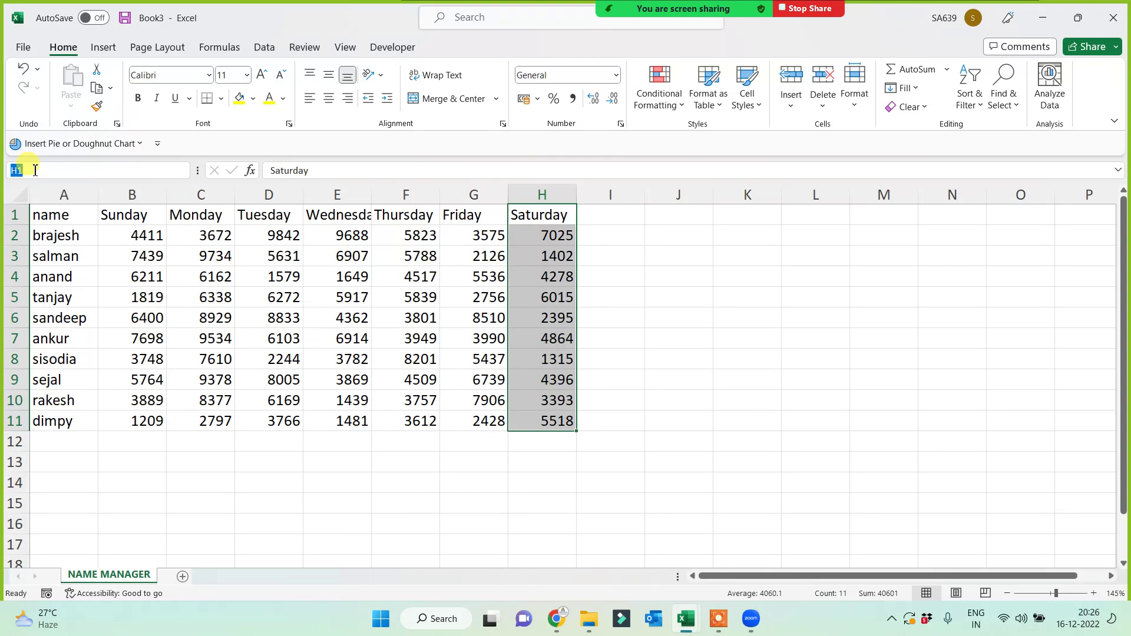
{"action": "type", "text": "Saturday"}
{"action": "key", "text": "Return"}
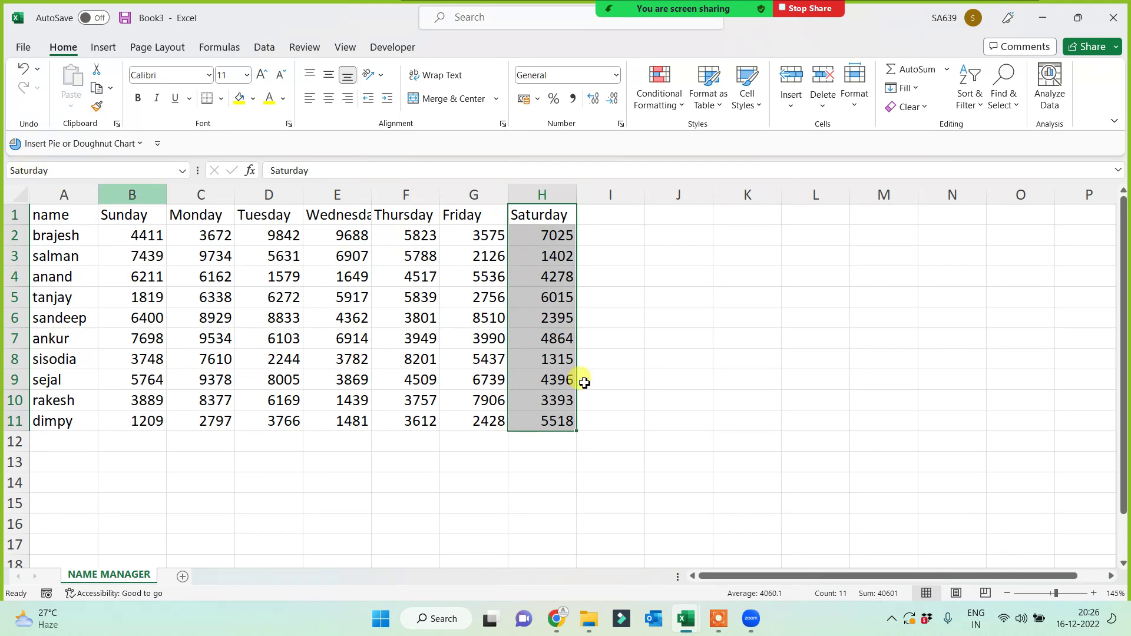
Reselect H1:H11 to check which name is assigned to the range.
{"action": "left_click", "coordinate": [813, 340]}
{"action": "left_click_drag", "start_coordinate": [537, 215], "coordinate": [539, 413]}
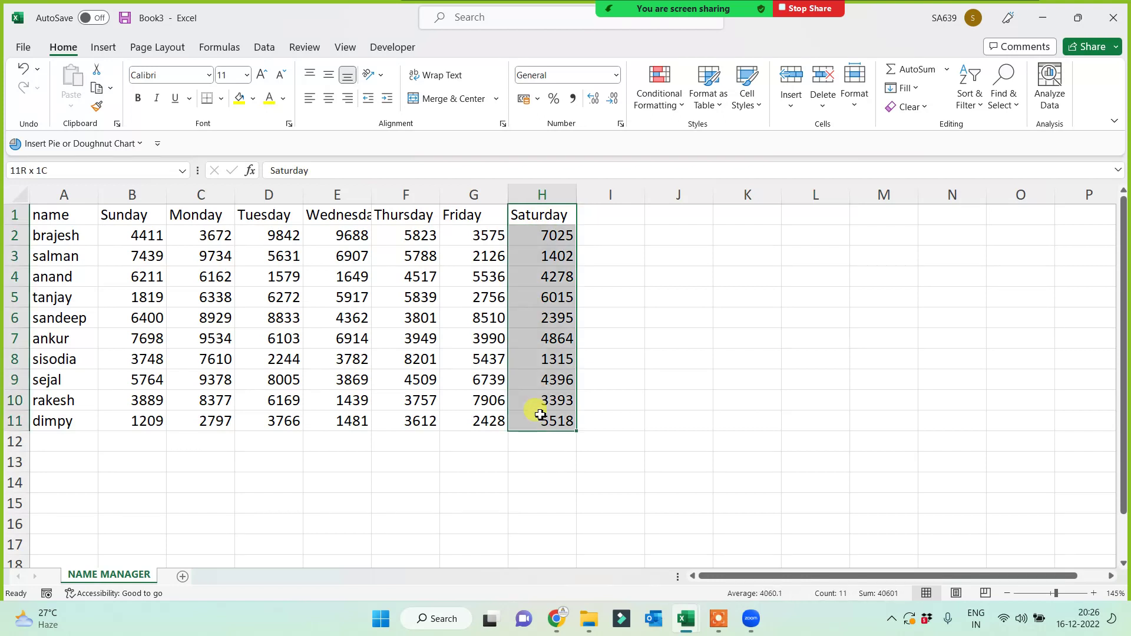
{"action": "left_click", "coordinate": [790, 262]}
Enter a SUM formula in cell K5 that totals the Friday column with the ordinary range G1:G11.
{"action": "left_click", "coordinate": [741, 297]}
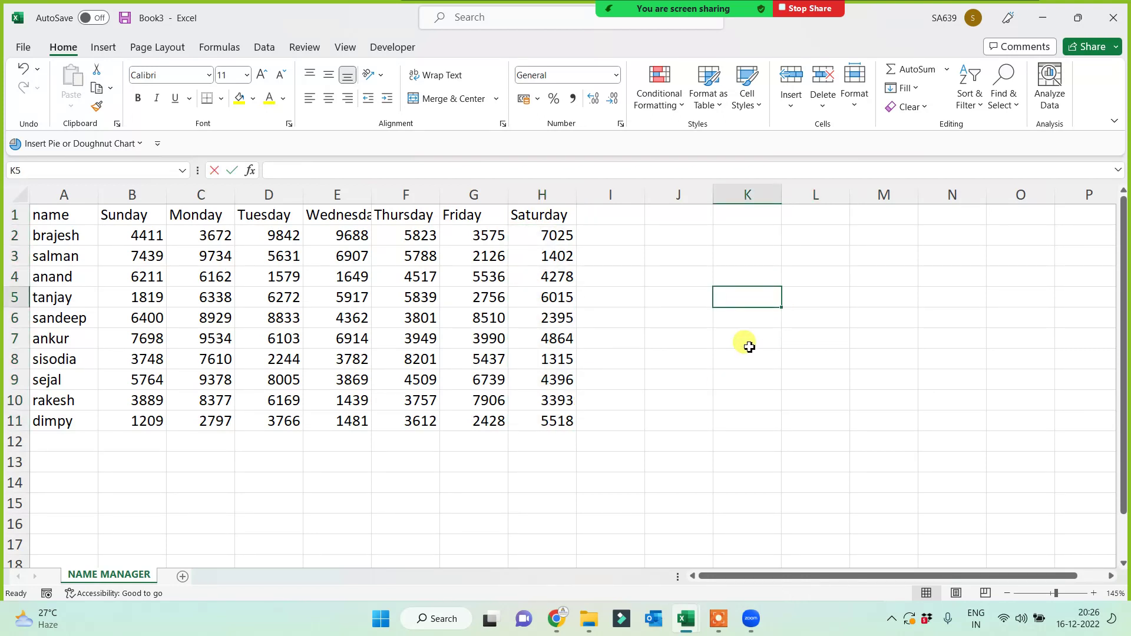
{"action": "type", "text": "=sum"}
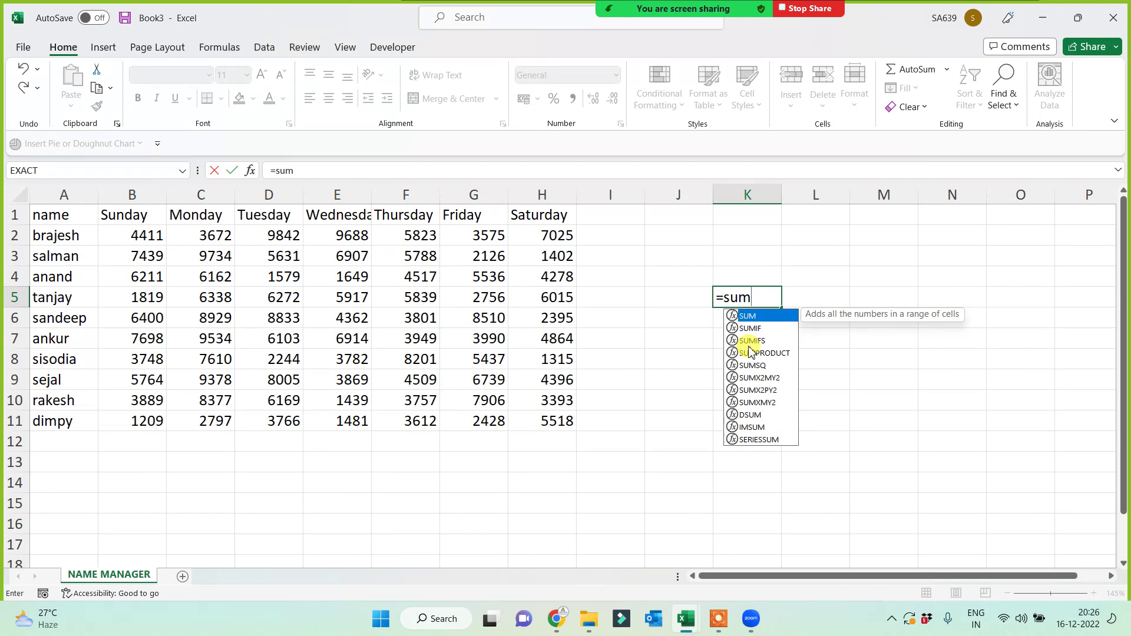
{"action": "type", "text": "("}
{"action": "left_click_drag", "start_coordinate": [465, 216], "coordinate": [454, 414]}
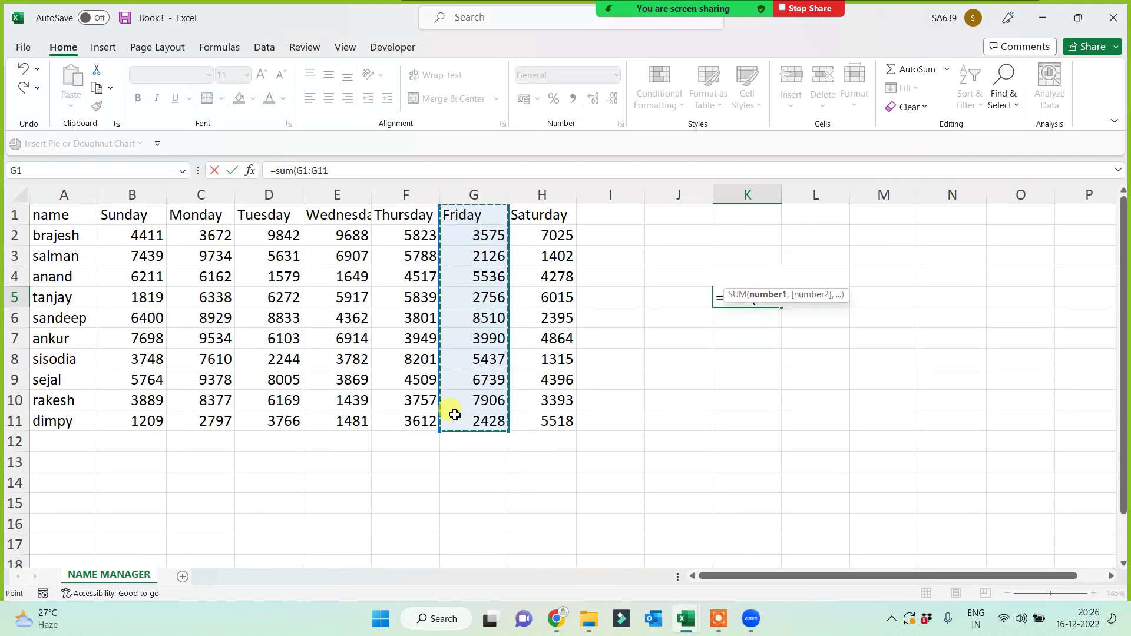
{"action": "type", "text": ")"}
{"action": "key", "text": "Return"}
Clear cell K5 and enter a SUM formula there that uses the named range Saturday.
{"action": "left_click", "coordinate": [757, 286]}
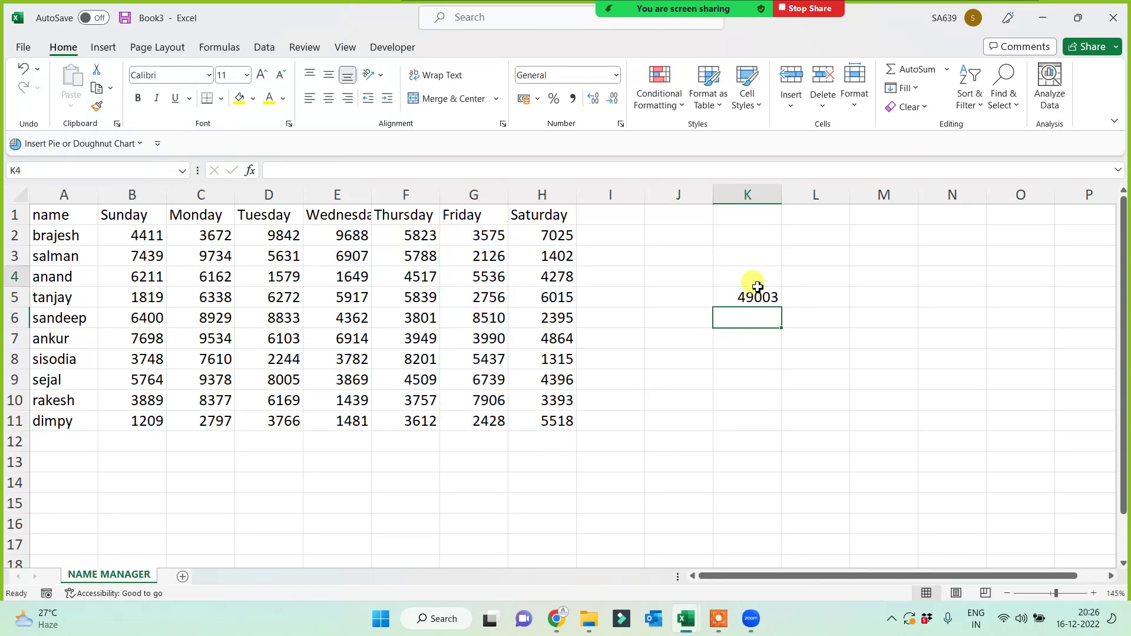
{"action": "left_click", "coordinate": [747, 295]}
{"action": "key", "text": "Delete"}
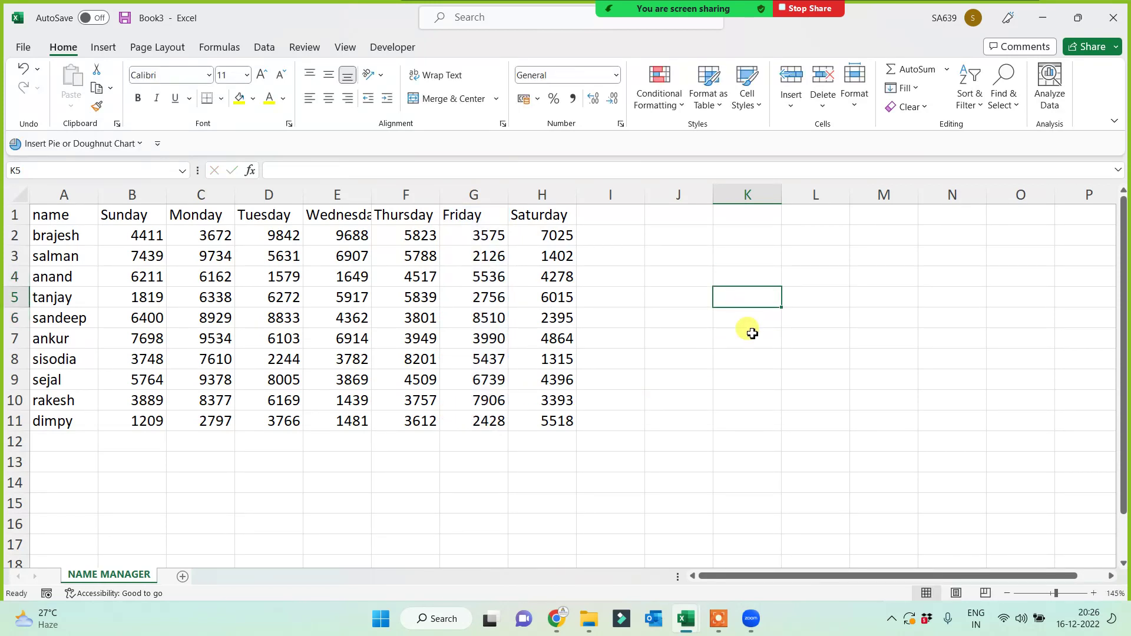
{"action": "type", "text": "="}
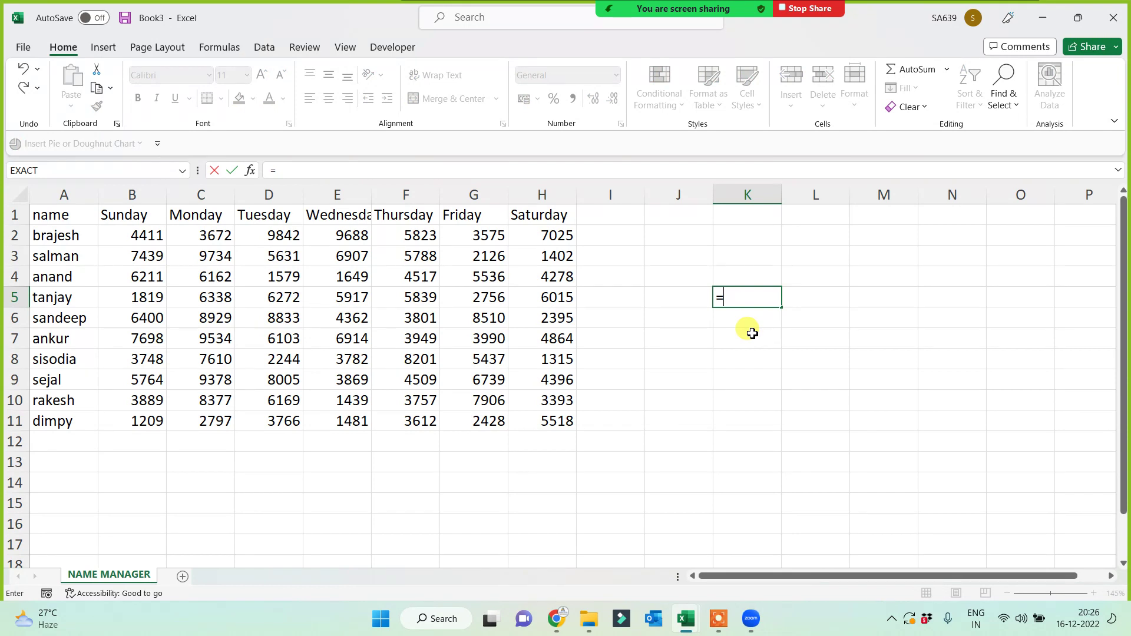
{"action": "type", "text": "sum("}
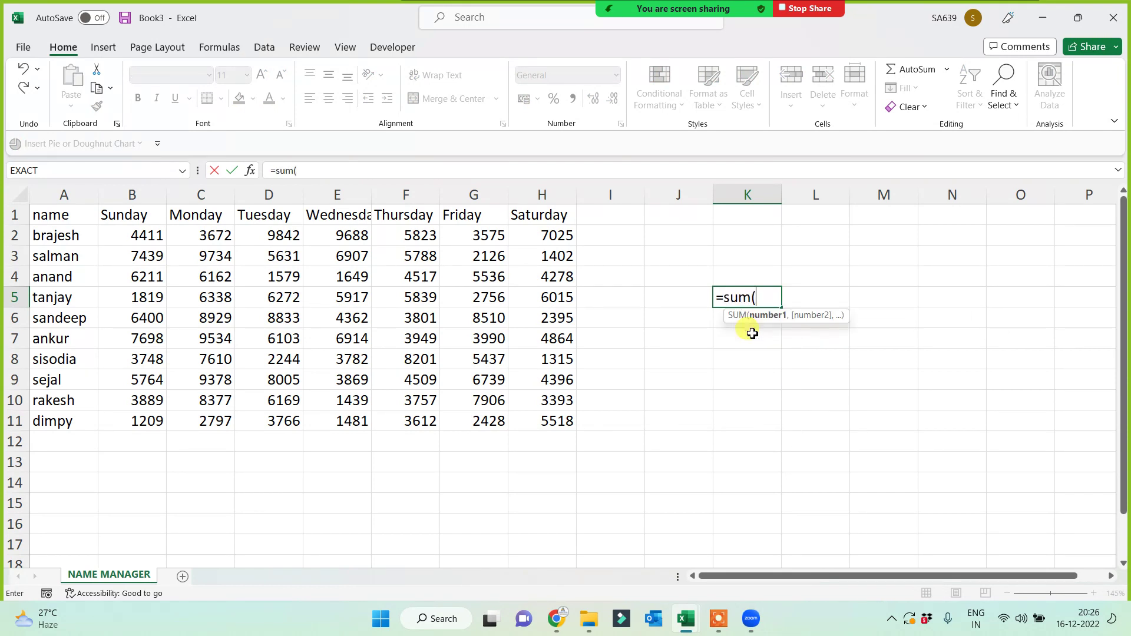
{"action": "type", "text": "sat"}
{"action": "double_click", "coordinate": [752, 333]}
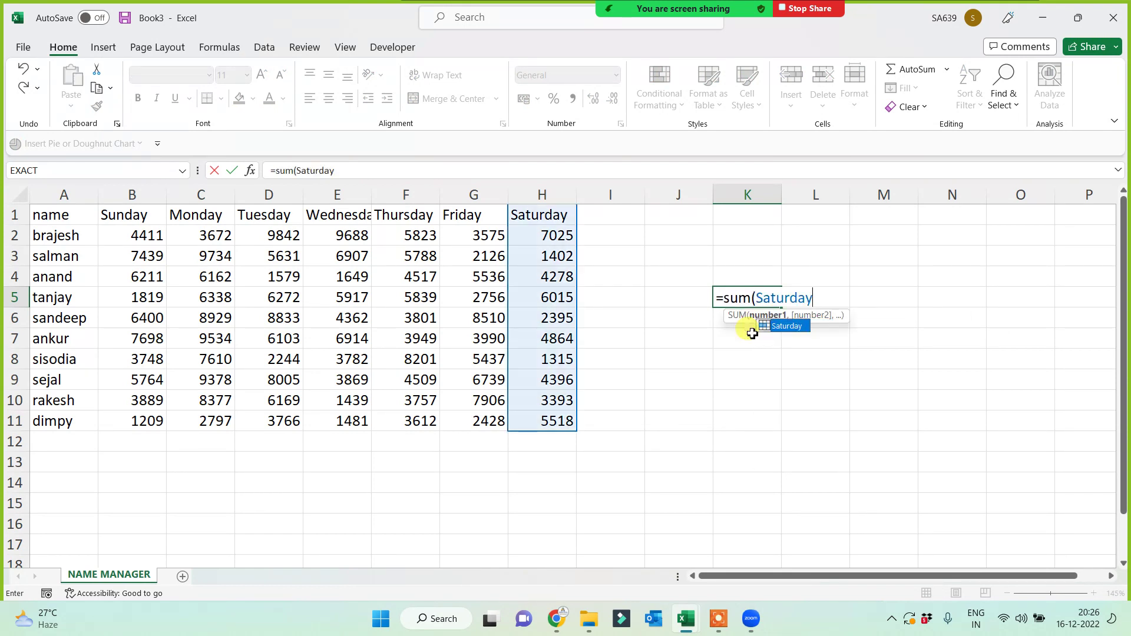
{"action": "type", "text": ")"}
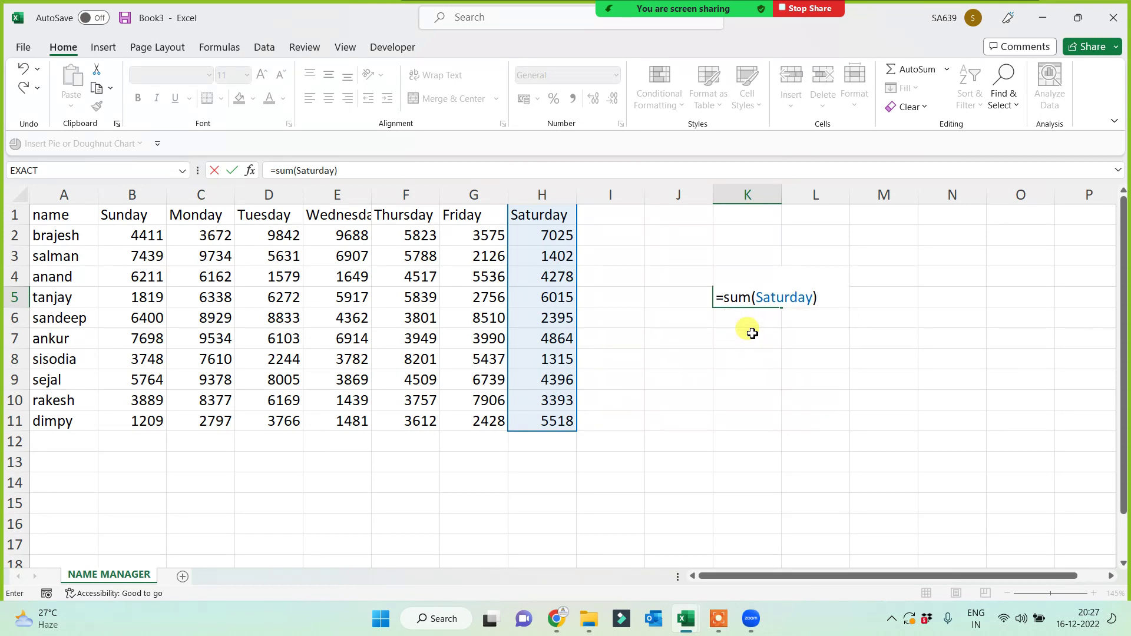
{"action": "key", "text": "Return"}
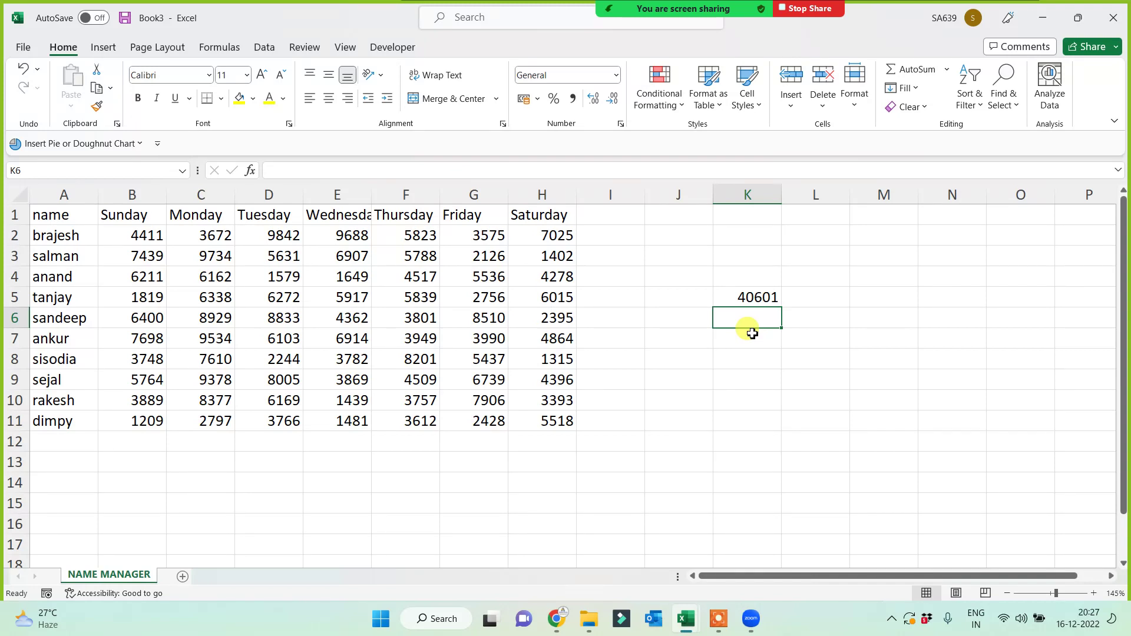
Enter a MIN formula on the named range Saturday in cell K6, and reselect H1:H11 to check the source values.
{"action": "type", "text": "=min("}
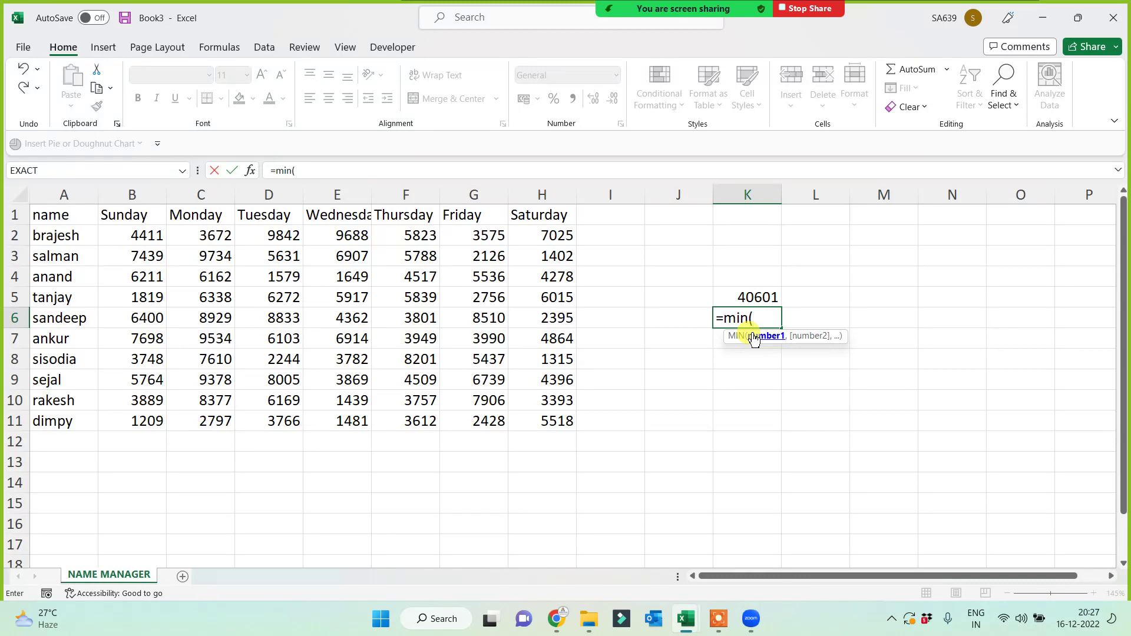
{"action": "type", "text": "sat"}
{"action": "key", "text": "Tab"}
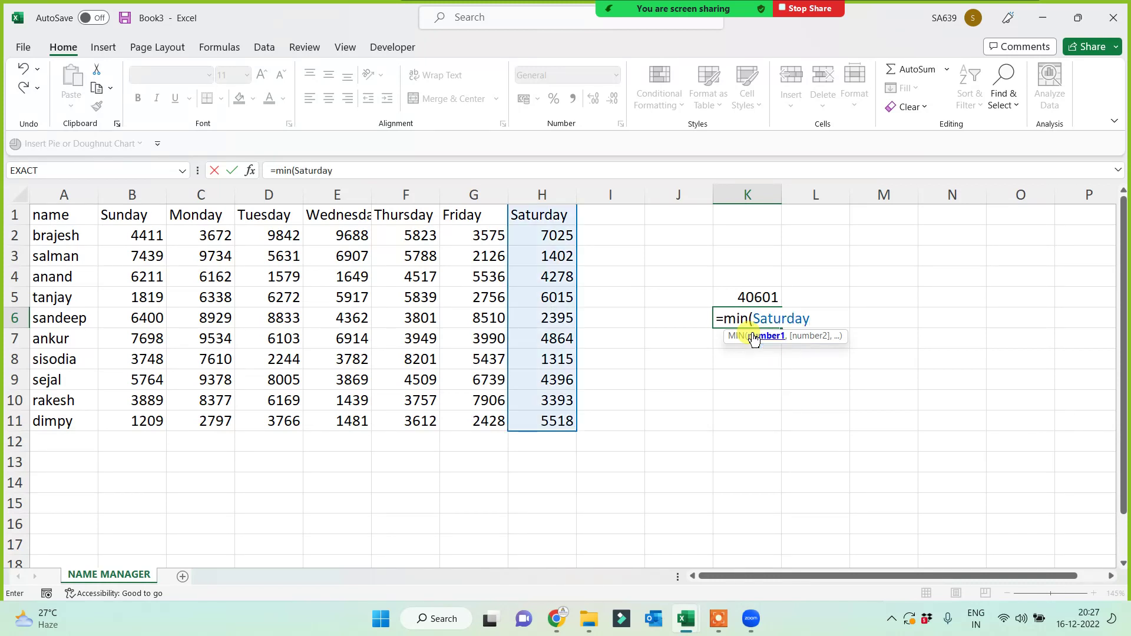
{"action": "type", "text": ")"}
{"action": "key", "text": "Return"}
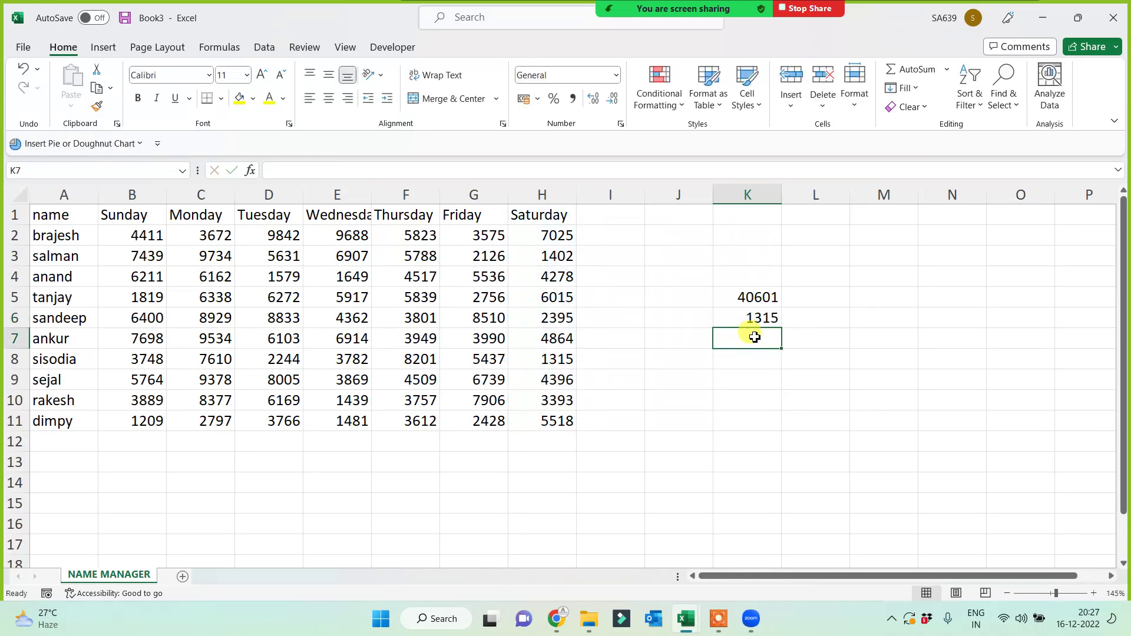
{"action": "left_click_drag", "start_coordinate": [544, 213], "coordinate": [530, 424]}
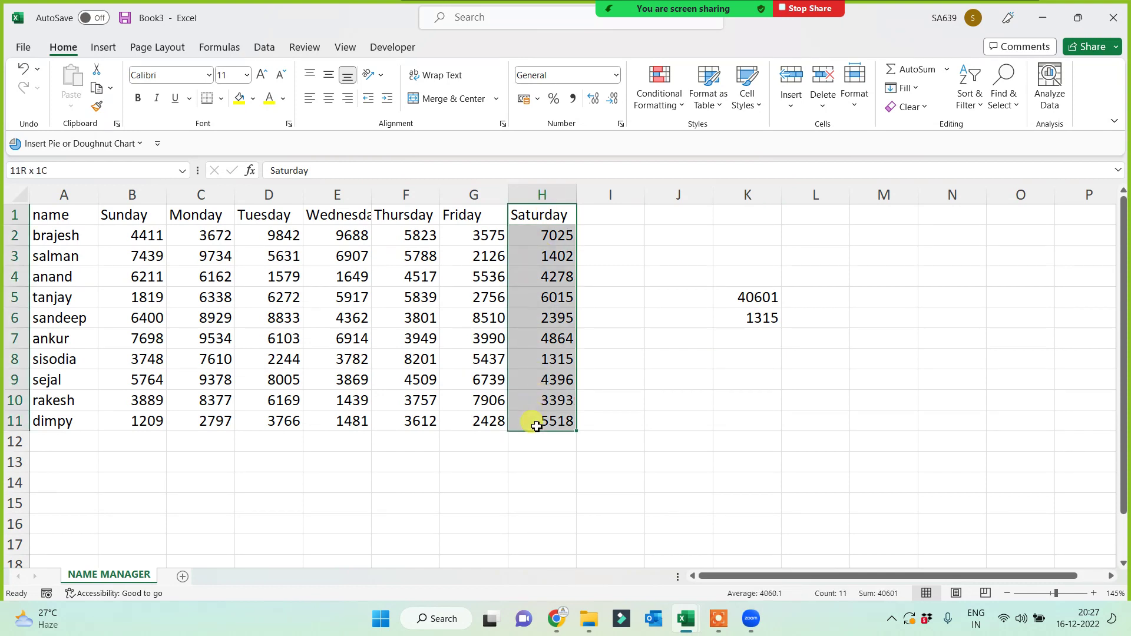
{"action": "left_click", "coordinate": [817, 443]}
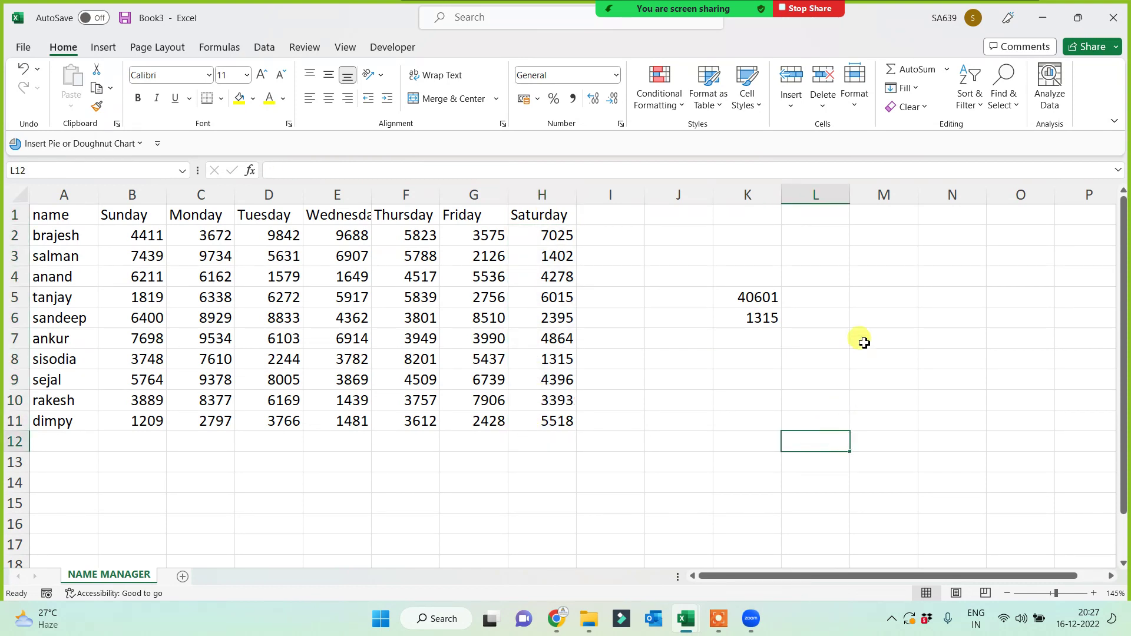
Enter the note "name box" in cell M3.
{"action": "left_click", "coordinate": [856, 257]}
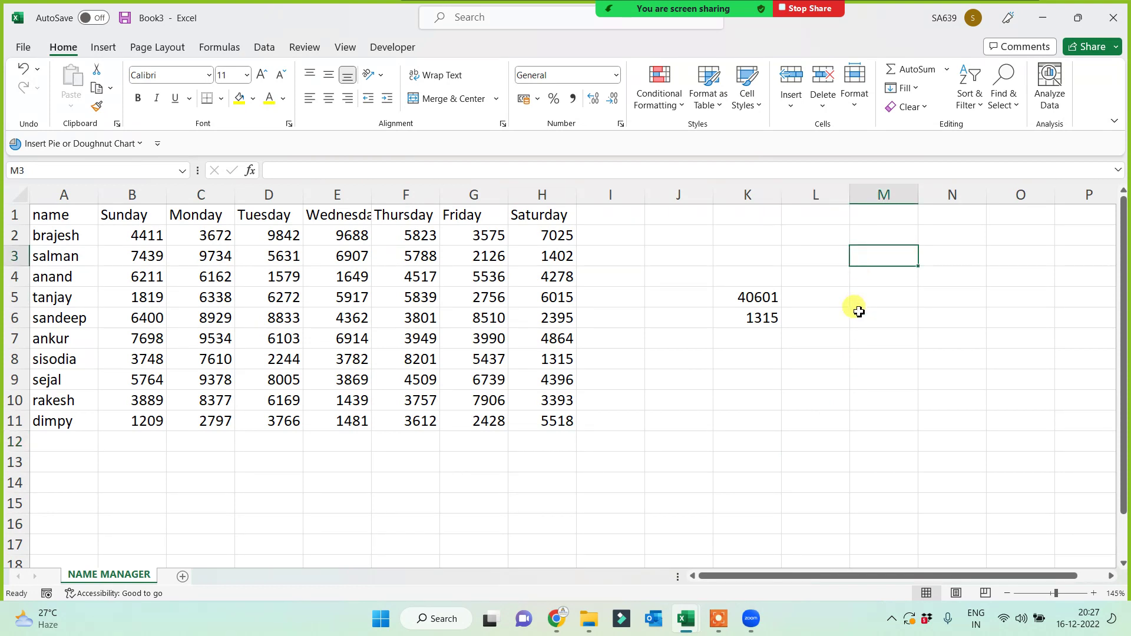
{"action": "type", "text": "name box"}
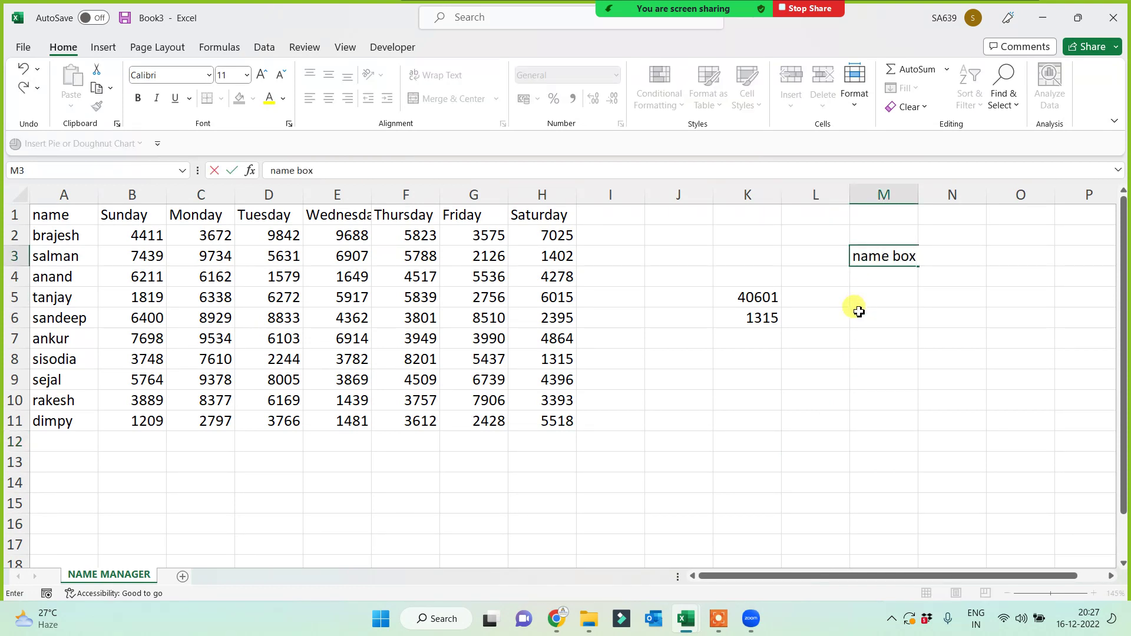
{"action": "left_click", "coordinate": [858, 312]}
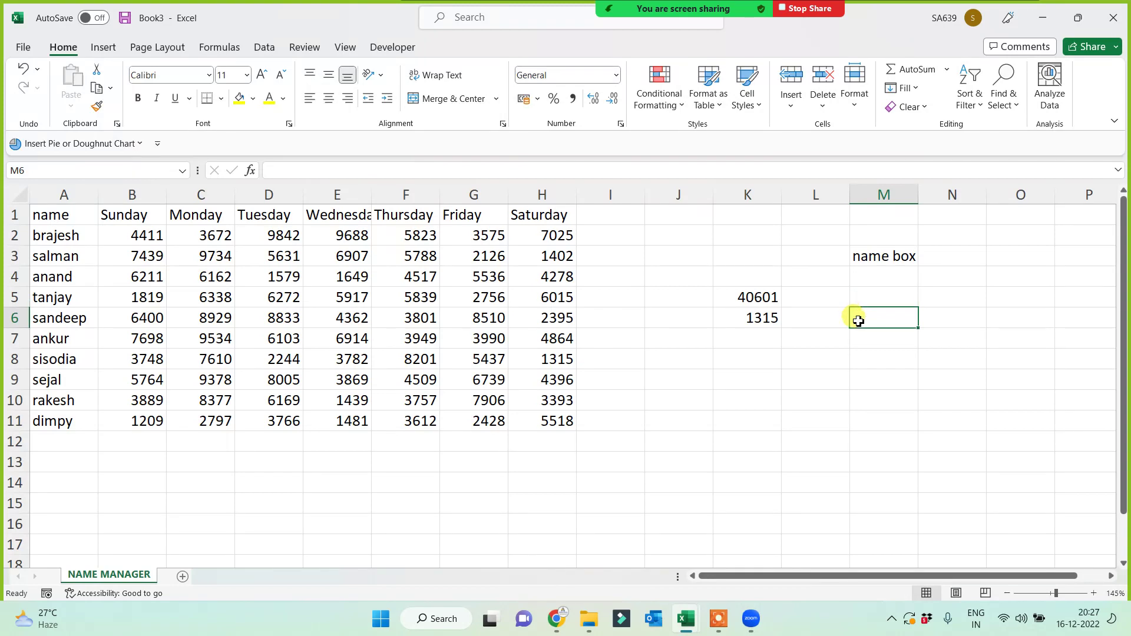
Examine the data rows A11:H11, A3:H3 and A5:H5 as possible named ranges, and look over the formula cells from K5 down.
{"action": "left_click_drag", "start_coordinate": [54, 422], "coordinate": [550, 420]}
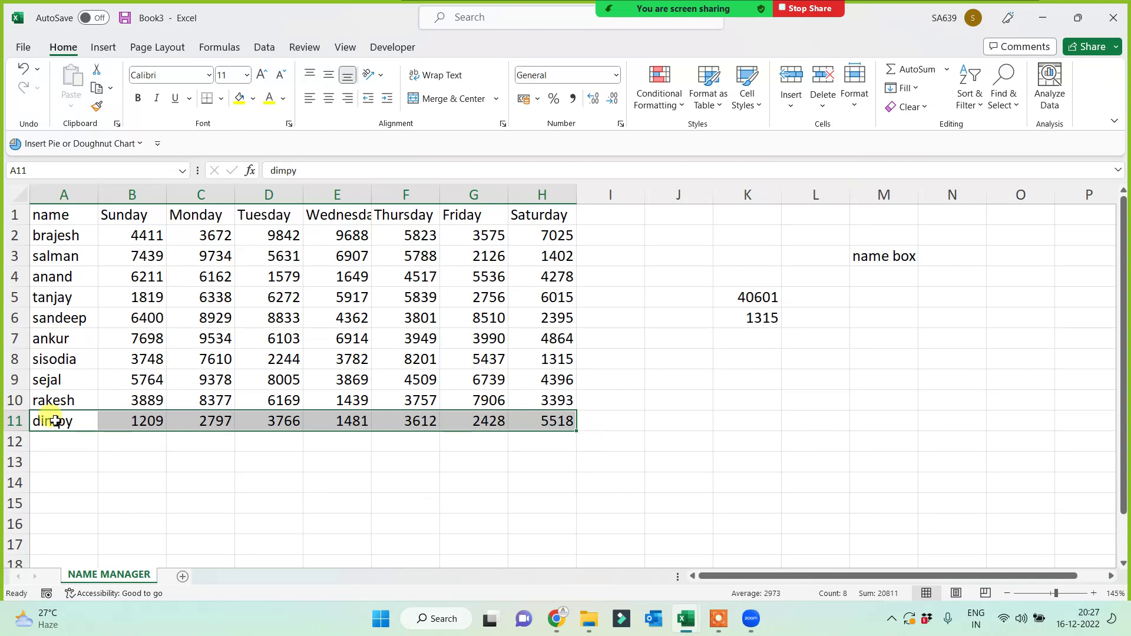
{"action": "left_click_drag", "start_coordinate": [75, 256], "coordinate": [518, 257]}
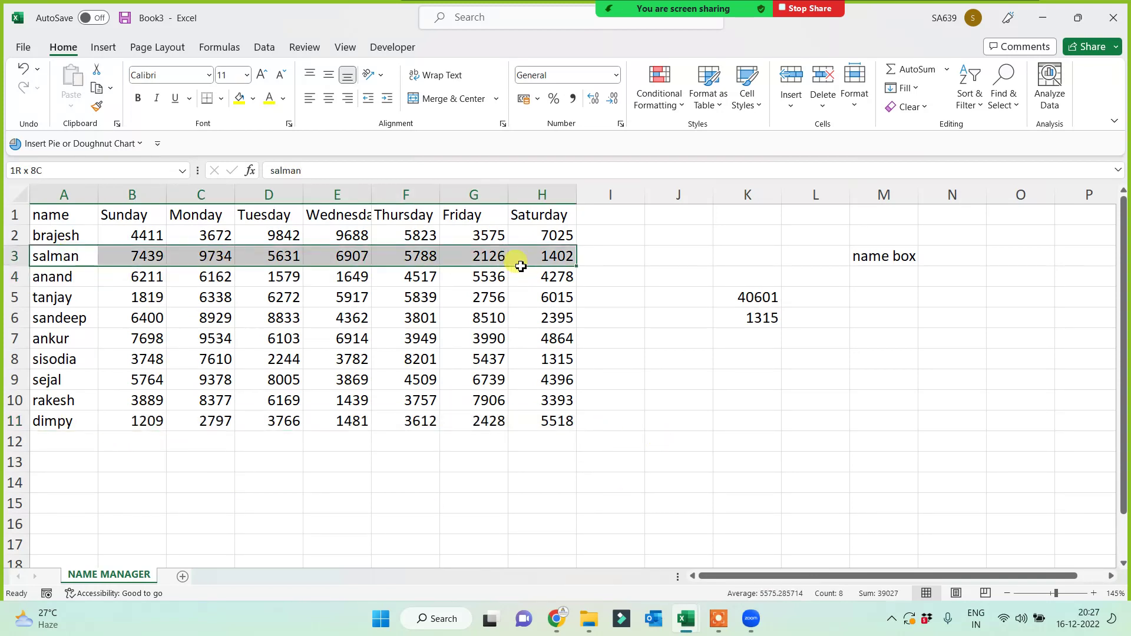
{"action": "left_click_drag", "start_coordinate": [64, 303], "coordinate": [542, 296]}
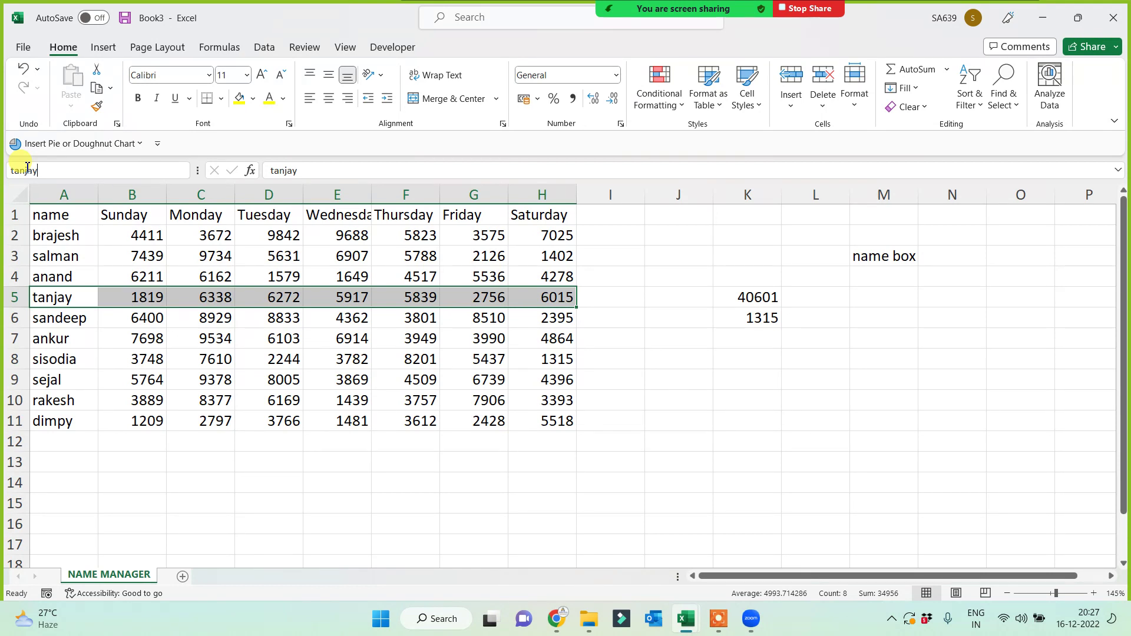
{"action": "left_click", "coordinate": [747, 403]}
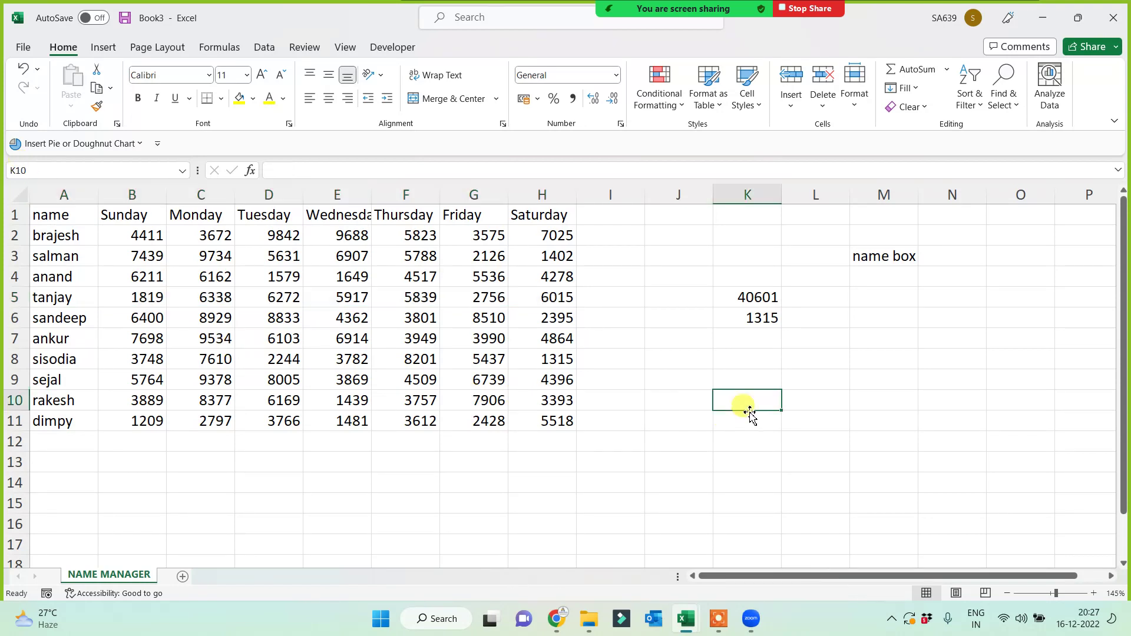
{"action": "left_click_drag", "start_coordinate": [747, 295], "coordinate": [760, 360]}
{"action": "left_click", "coordinate": [928, 360]}
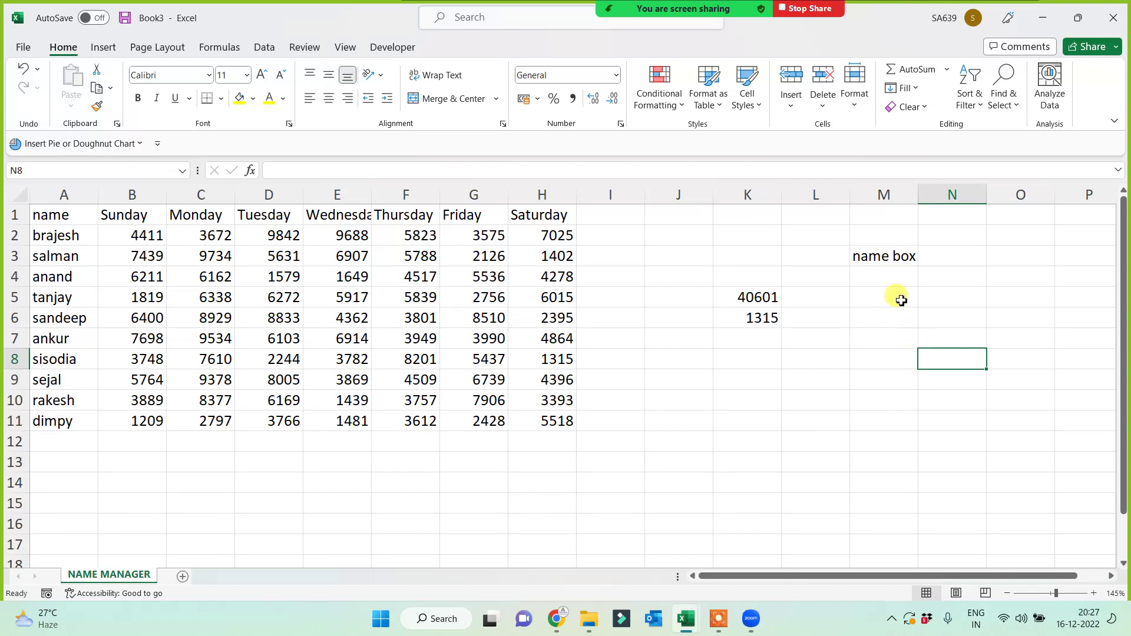
Widen column M slightly and enter the note "define name" in cell M4.
{"action": "left_click", "coordinate": [881, 254]}
{"action": "left_click_drag", "start_coordinate": [918, 195], "coordinate": [926, 205]}
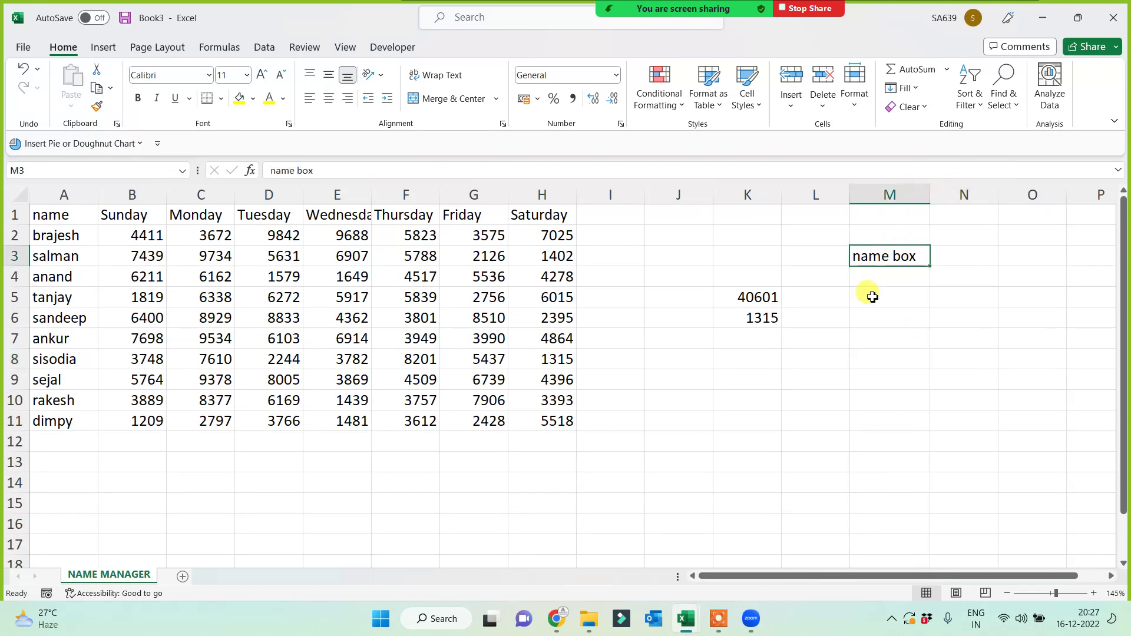
{"action": "left_click", "coordinate": [876, 277]}
{"action": "type", "text": "d"}
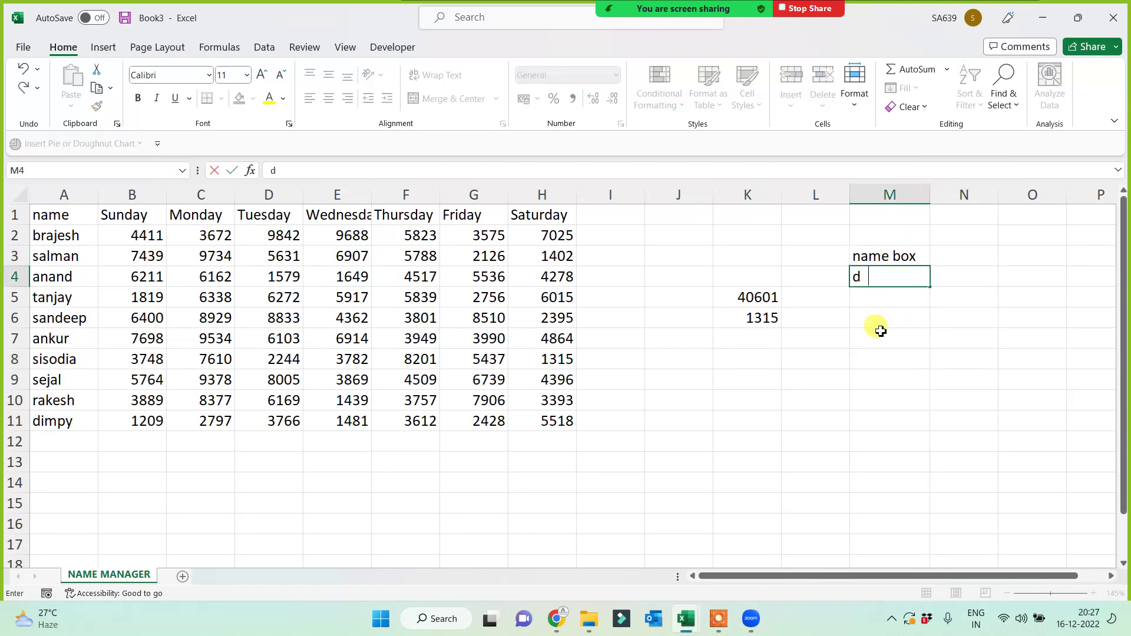
{"action": "type", "text": "efine name"}
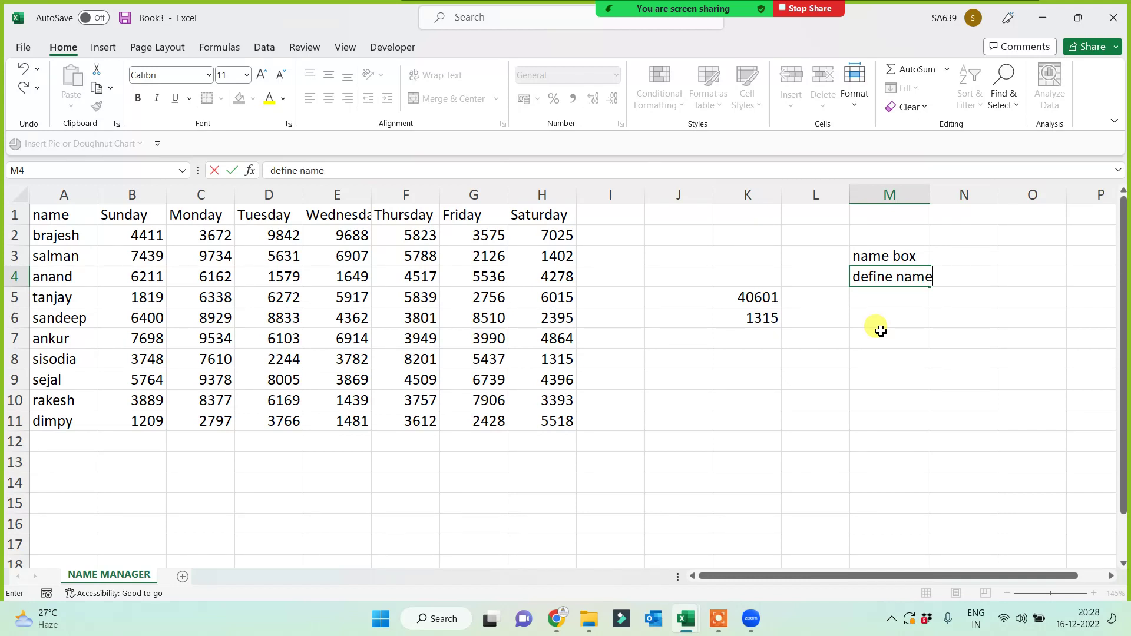
{"action": "key", "text": "Return"}
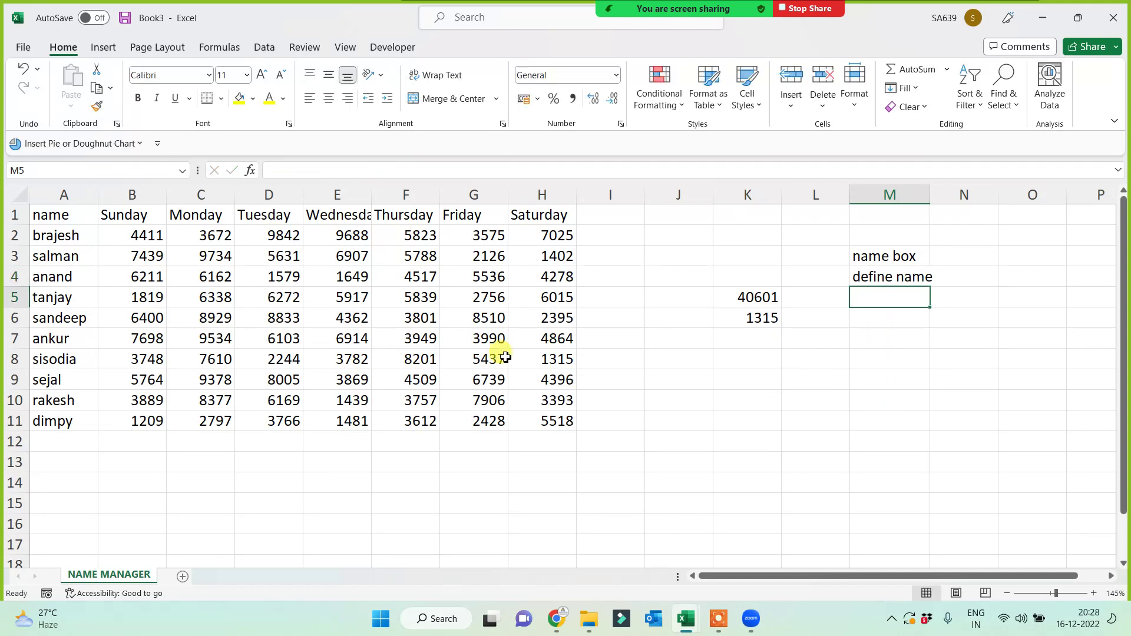
Define the name Friday with Workbook scope for the range G1:G11 using Define Name.
{"action": "left_click_drag", "start_coordinate": [475, 215], "coordinate": [465, 422]}
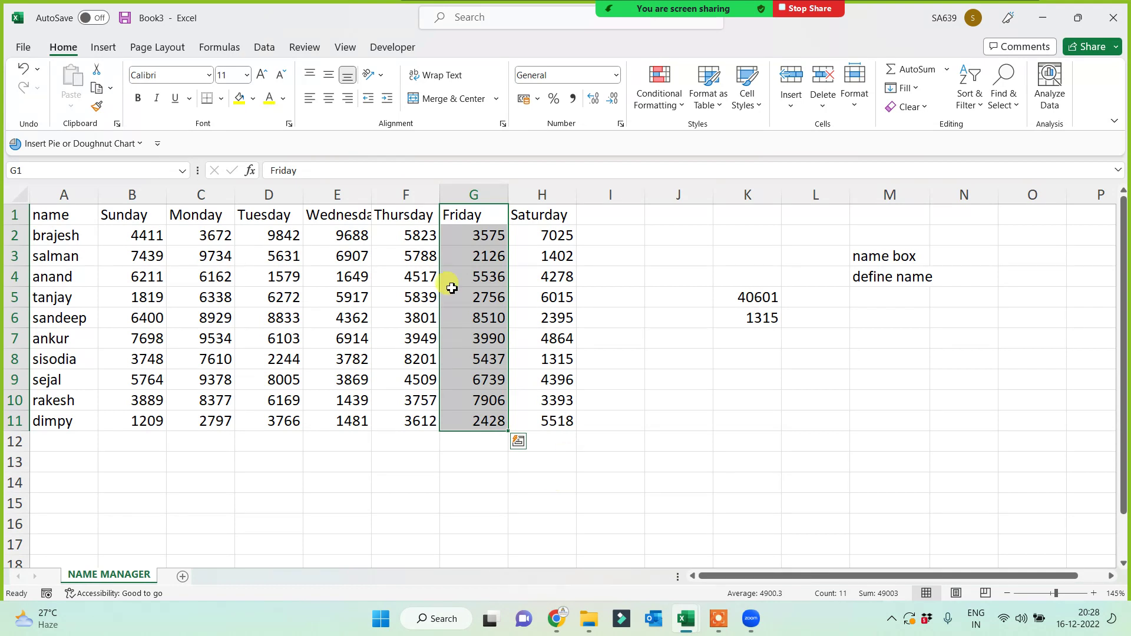
{"action": "left_click", "coordinate": [222, 47]}
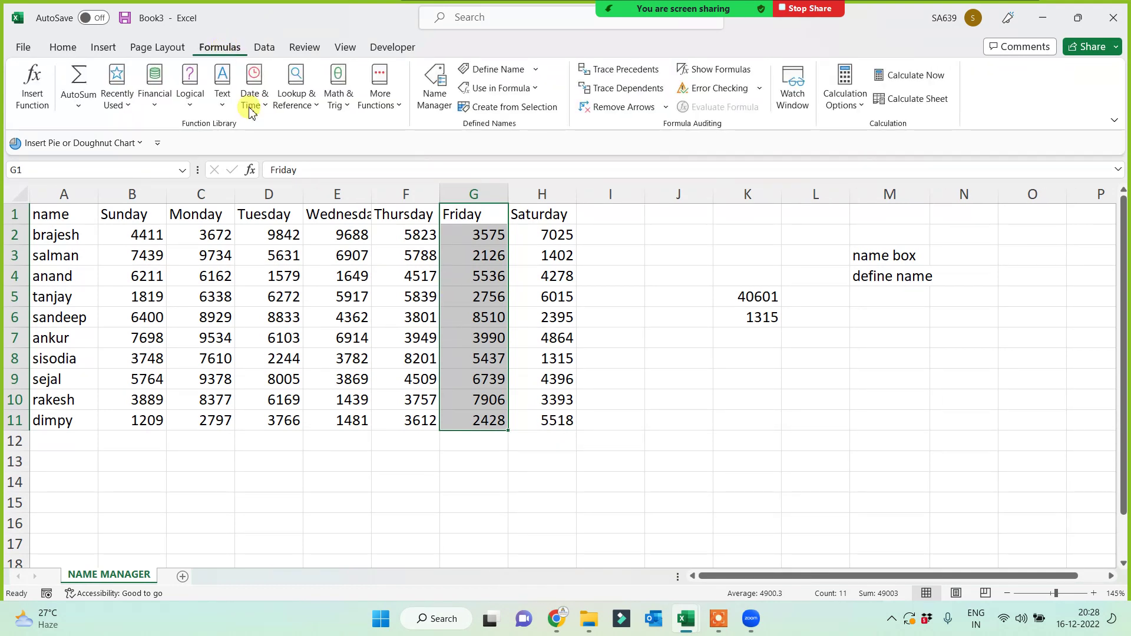
{"action": "left_click", "coordinate": [494, 69]}
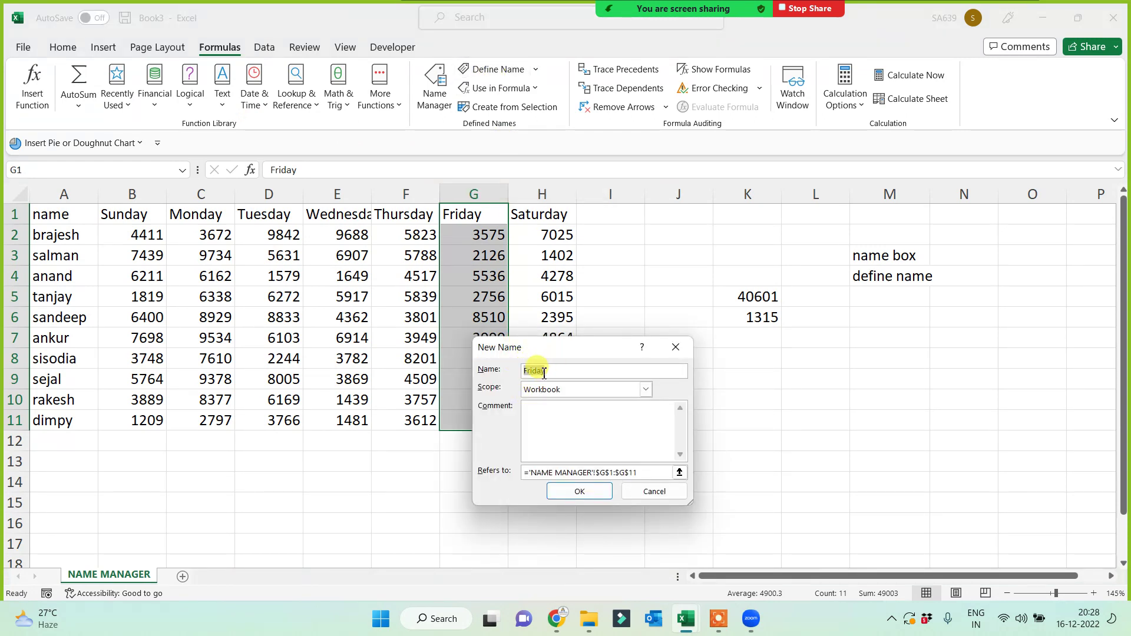
{"action": "left_click", "coordinate": [580, 491]}
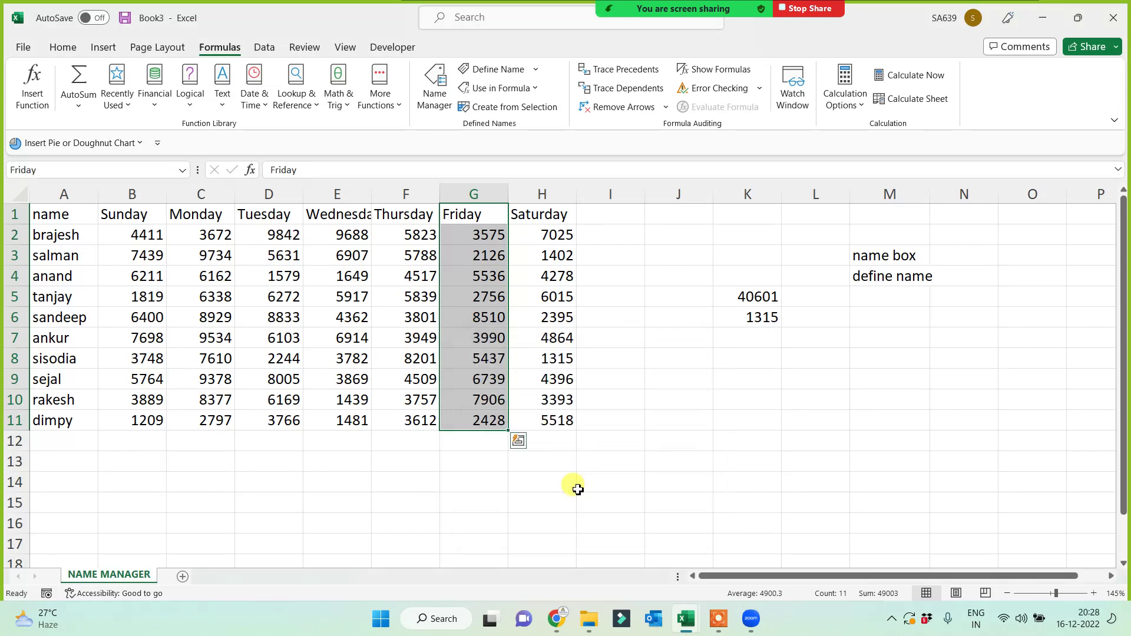
{"action": "left_click", "coordinate": [696, 405]}
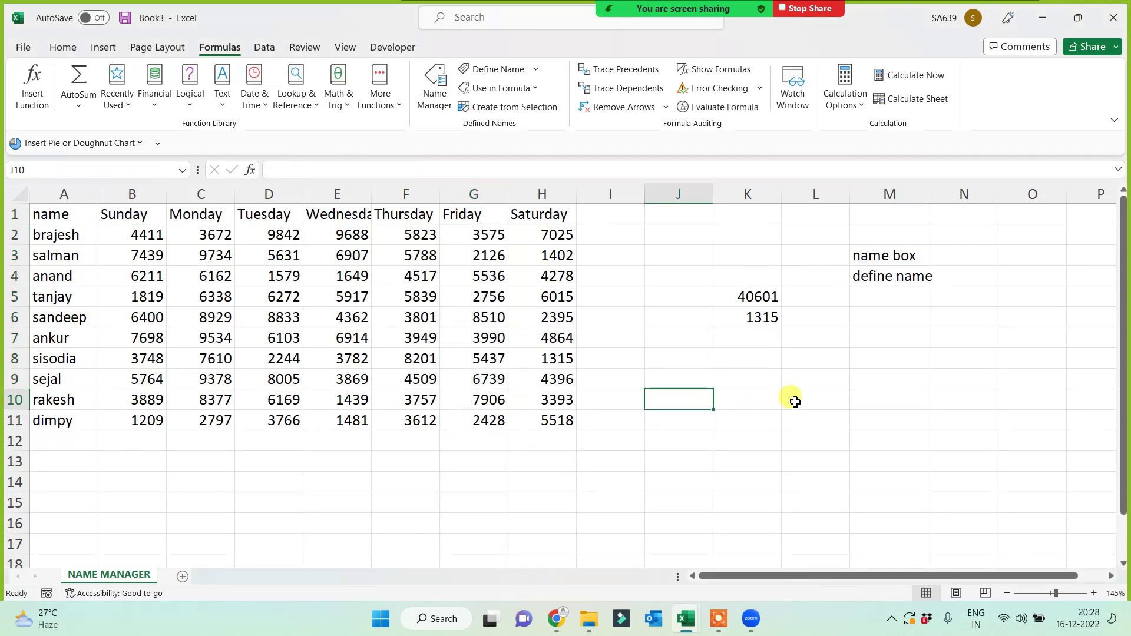
Enter a MAX formula in cell K9 that uses the named range Friday.
{"action": "left_click", "coordinate": [757, 380]}
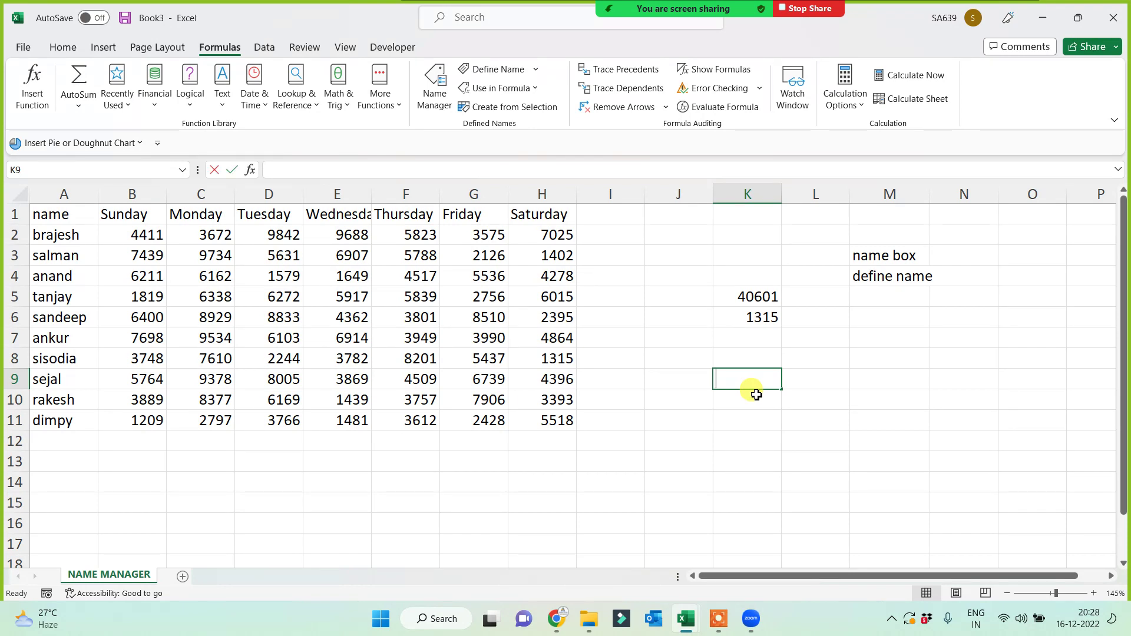
{"action": "type", "text": "=max"}
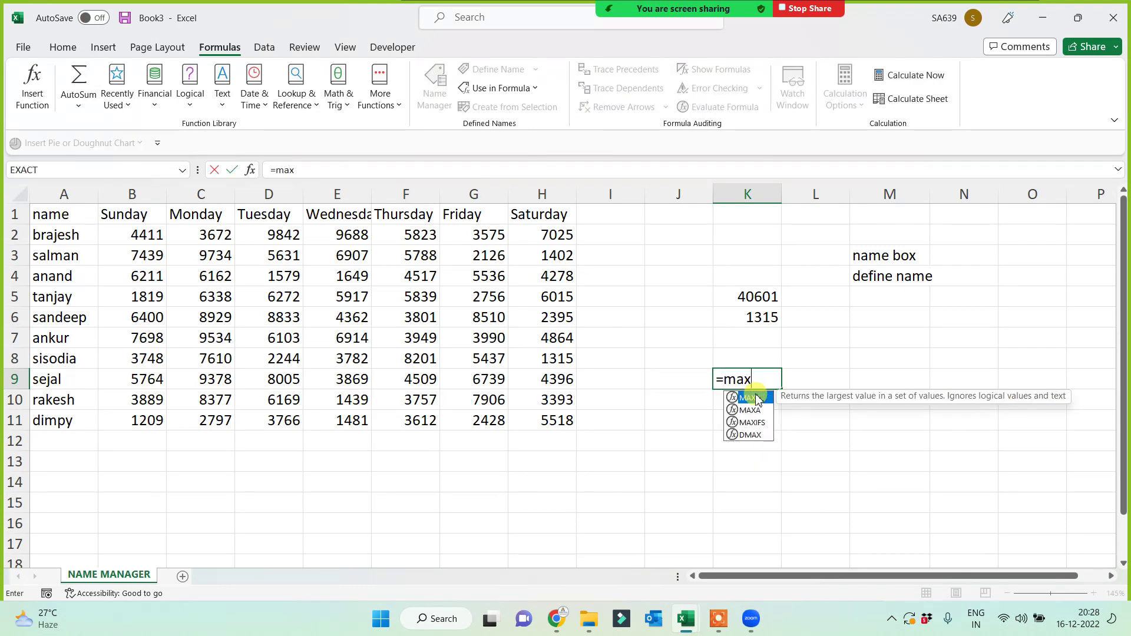
{"action": "type", "text": "(fir"}
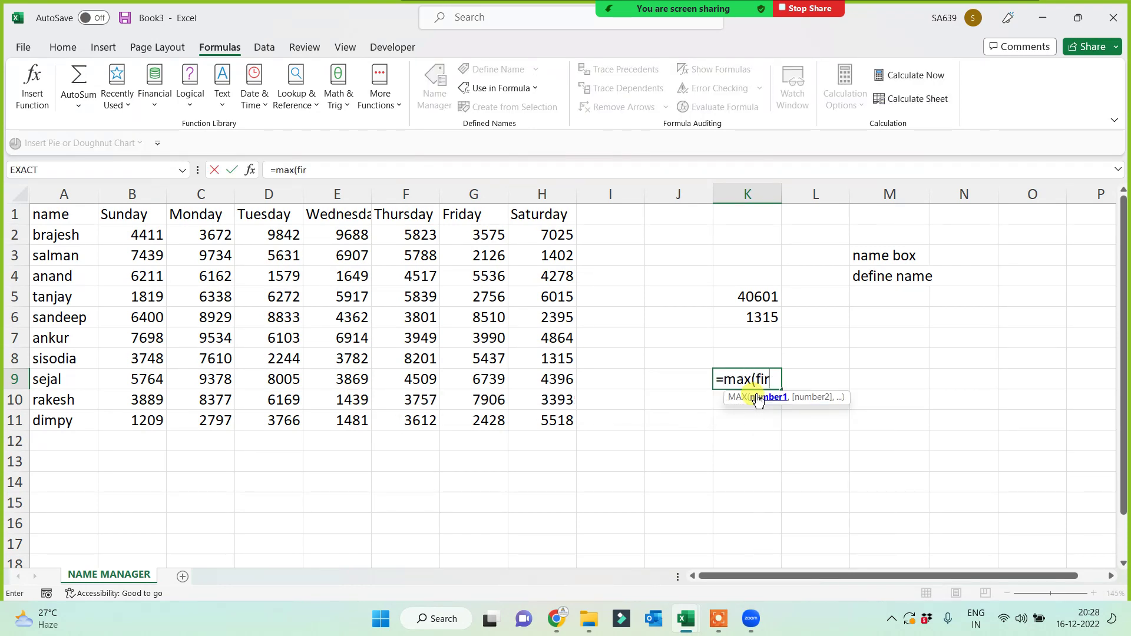
{"action": "key", "text": "BackSpace"}
{"action": "key", "text": "BackSpace"}
{"action": "type", "text": "r"}
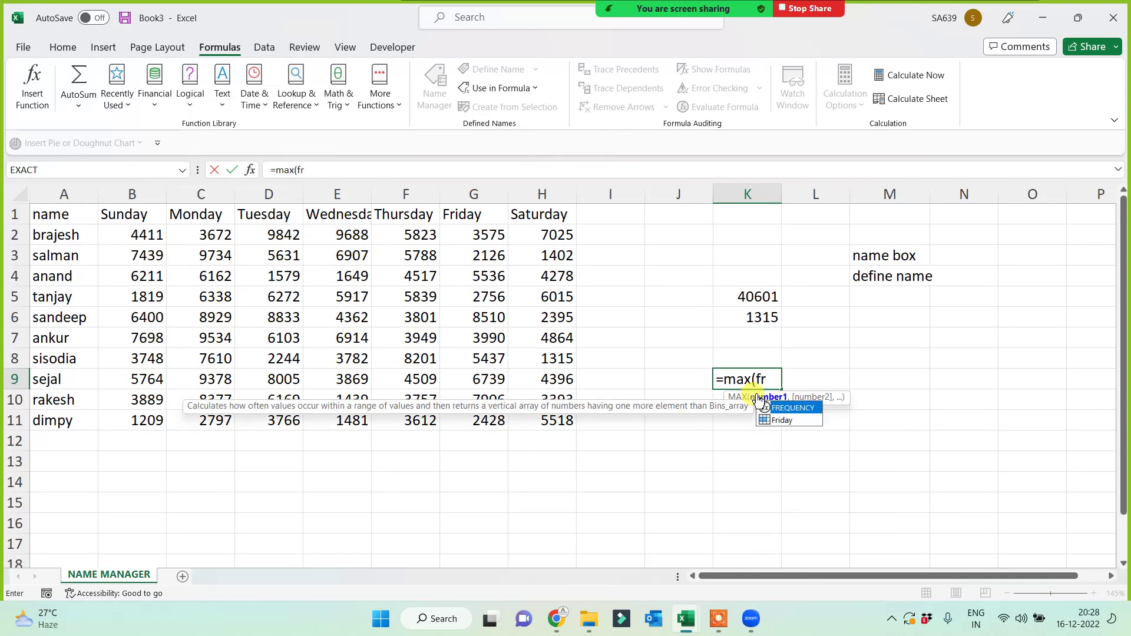
{"action": "key", "text": "Down"}
{"action": "key", "text": "Tab"}
{"action": "type", "text": ")"}
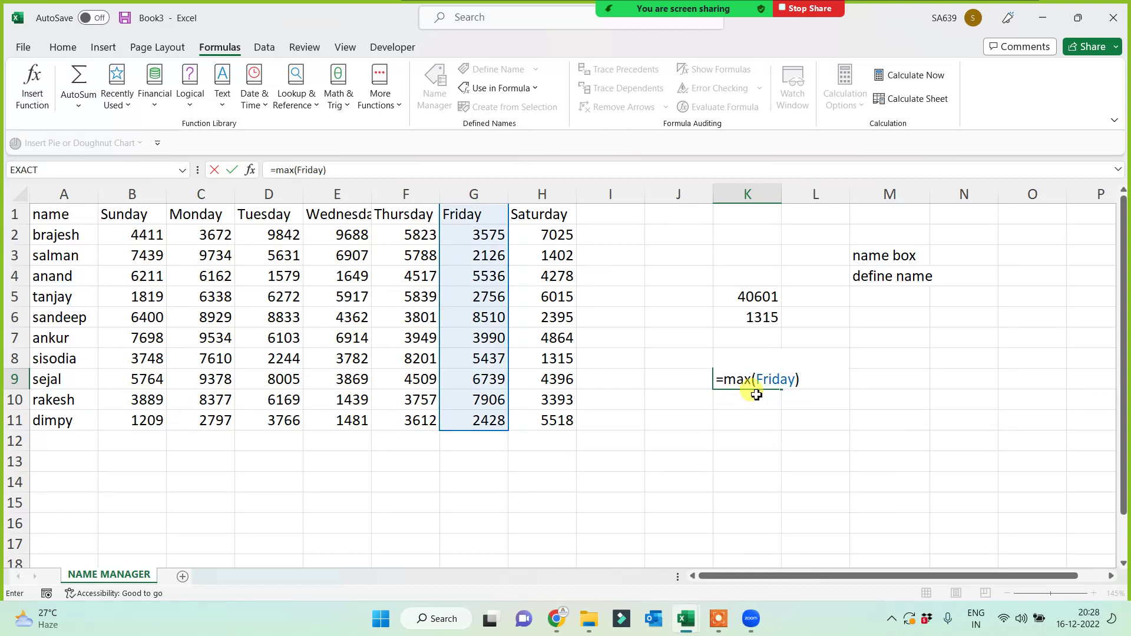
{"action": "key", "text": "Return"}
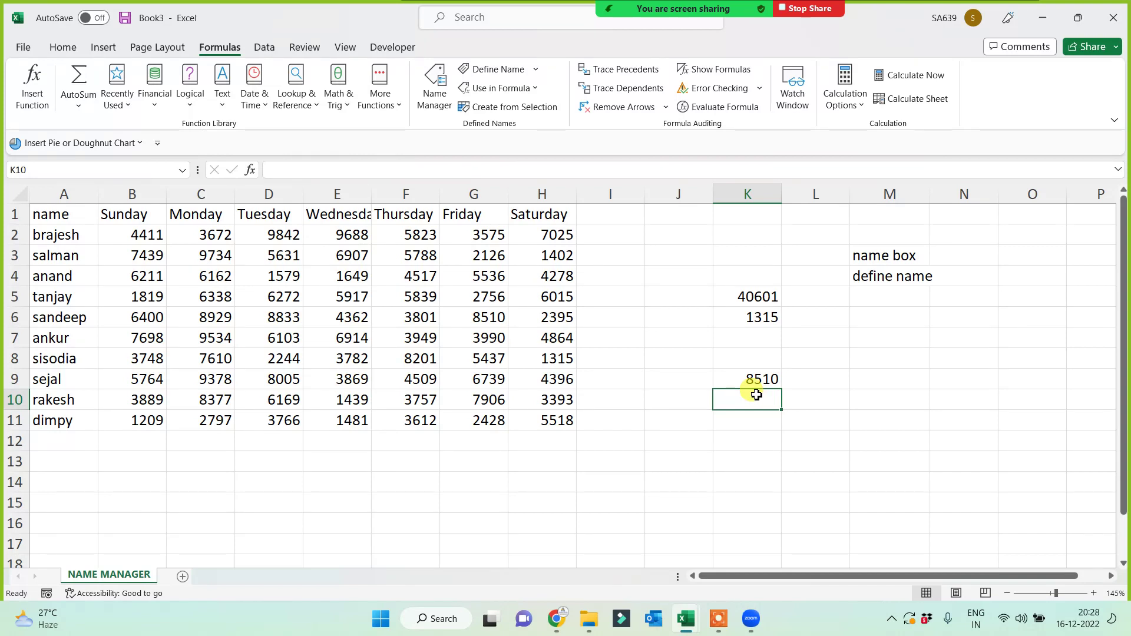
Define a Workbook-scope name for the range A4:H4 with Define Name, keeping the suggested name taken from its first cell.
{"action": "left_click_drag", "start_coordinate": [55, 275], "coordinate": [538, 271]}
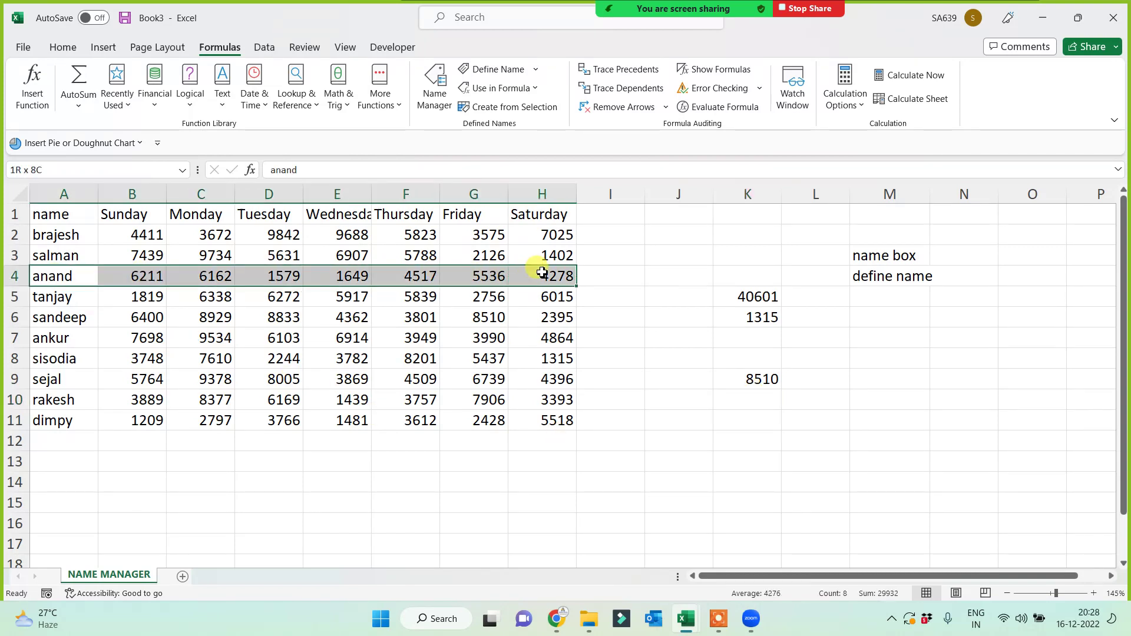
{"action": "left_click", "coordinate": [498, 70]}
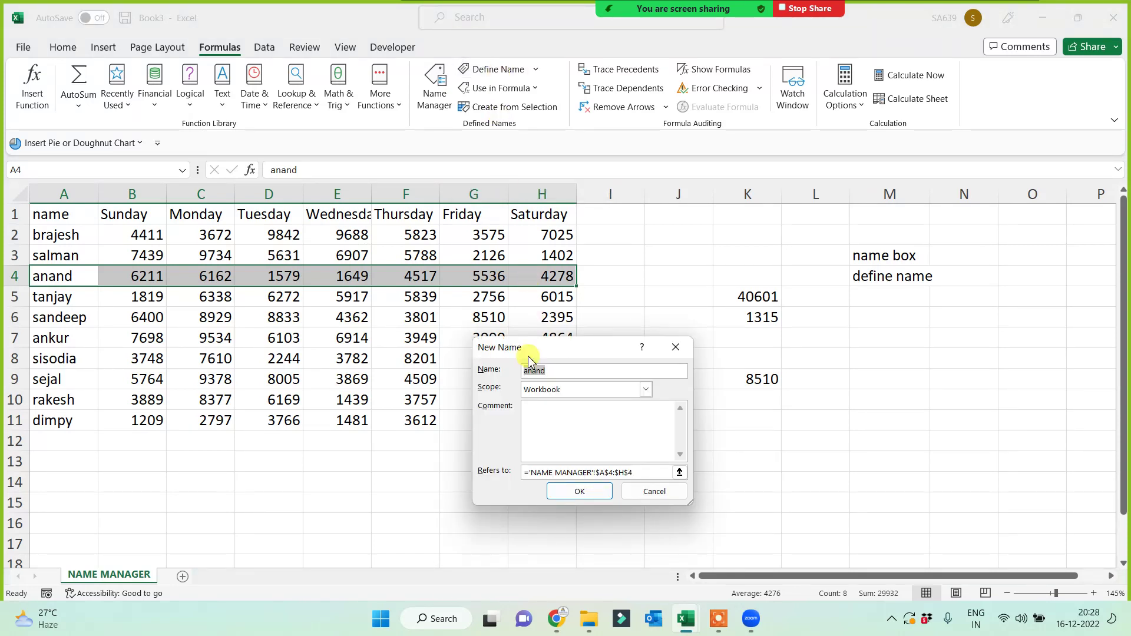
{"action": "left_click", "coordinate": [578, 490]}
Enter a SUM formula in cell K11 that uses the named range for row 4.
{"action": "left_click", "coordinate": [744, 418]}
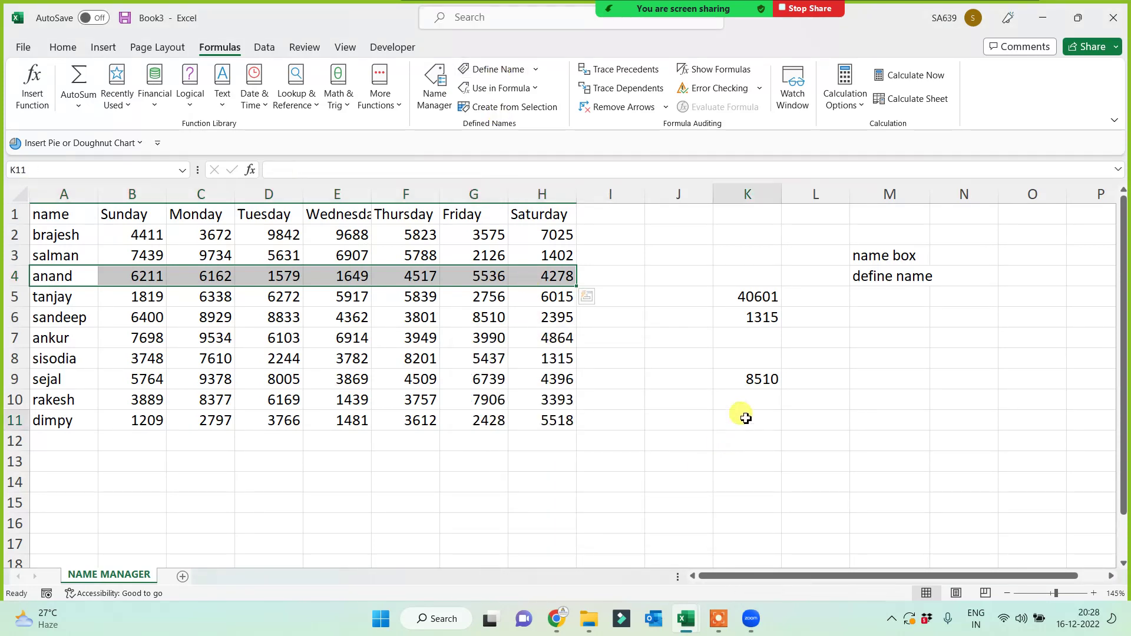
{"action": "type", "text": "=sum(anan"}
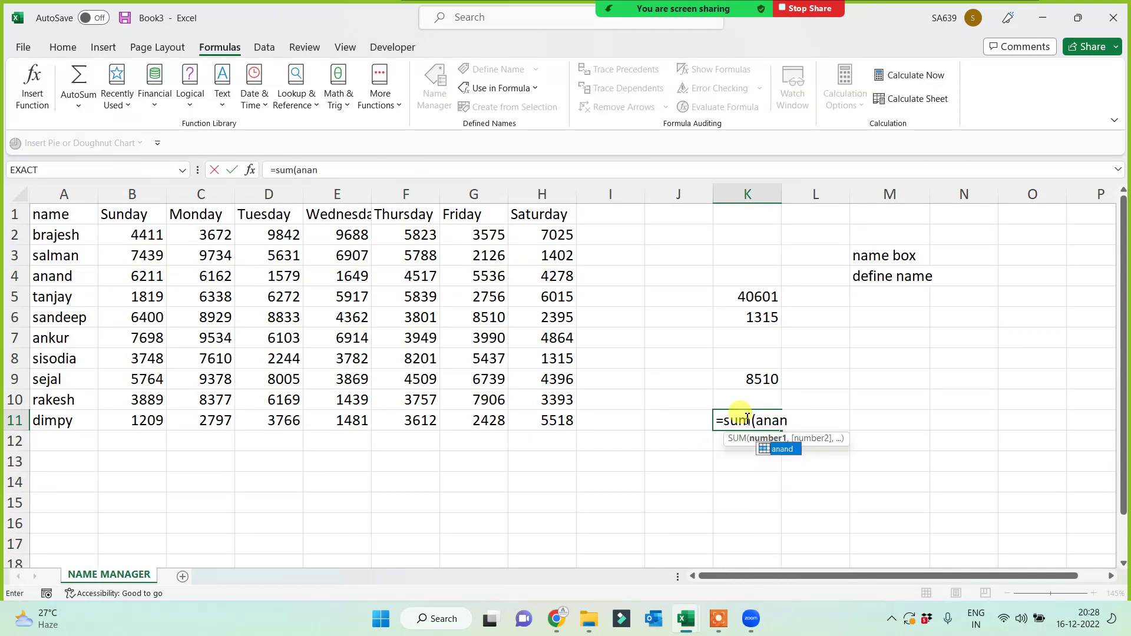
{"action": "key", "text": "Tab"}
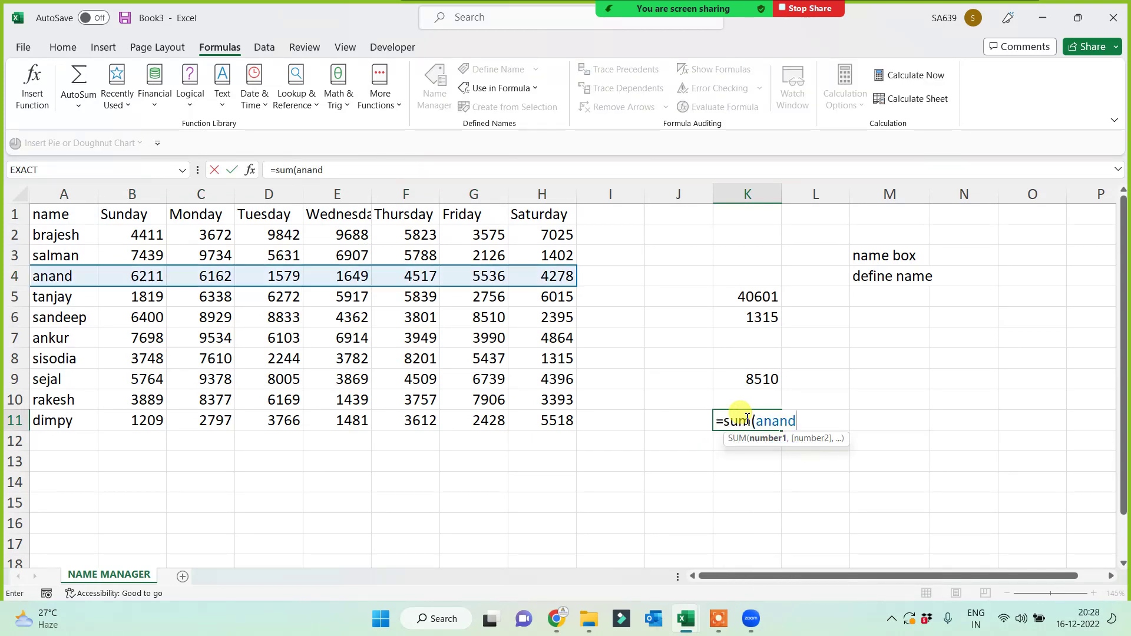
{"action": "type", "text": ")"}
{"action": "key", "text": "Return"}
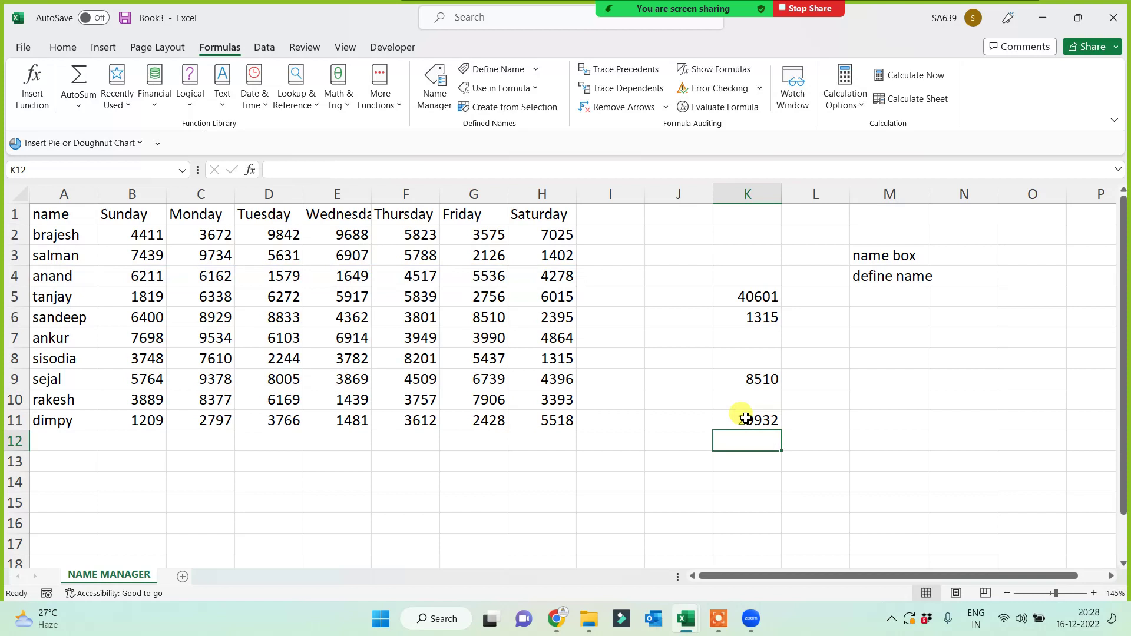
{"action": "left_click", "coordinate": [694, 520]}
{"action": "left_click", "coordinate": [772, 457]}
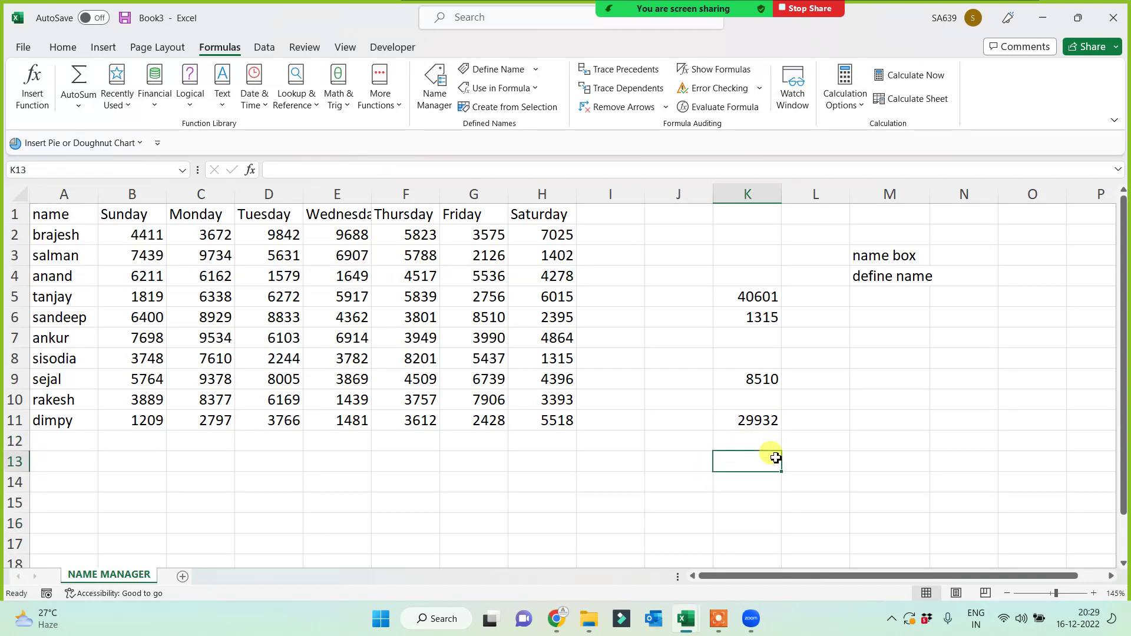
Widen column M so that the note "define name" in M4 fits inside its cell.
{"action": "left_click_drag", "start_coordinate": [758, 284], "coordinate": [760, 420]}
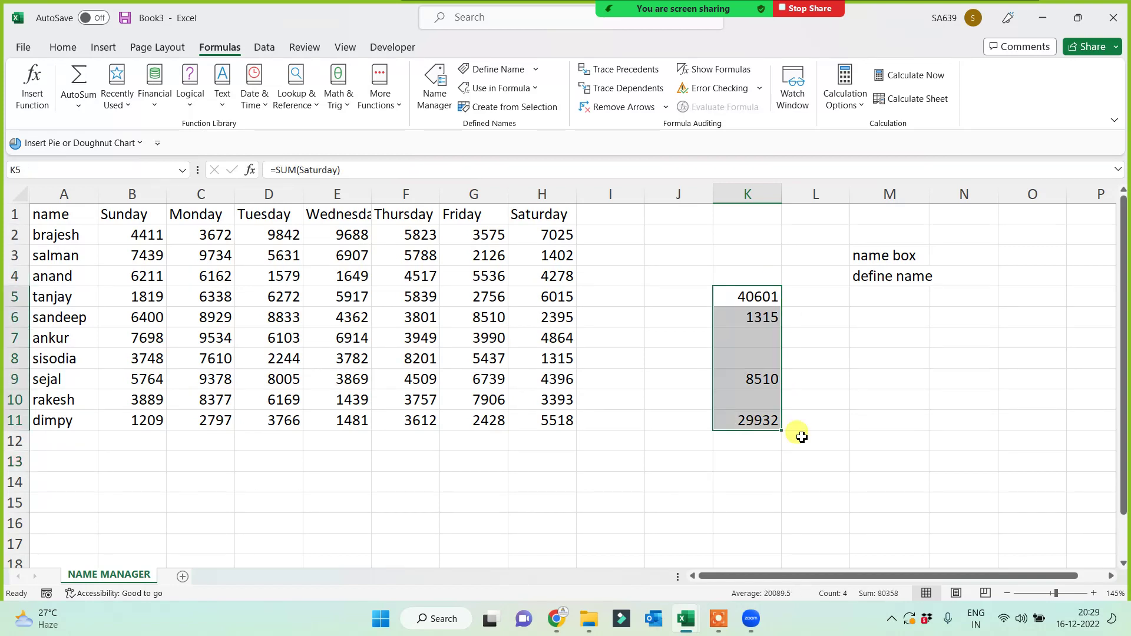
{"action": "left_click", "coordinate": [879, 425]}
{"action": "left_click", "coordinate": [877, 276]}
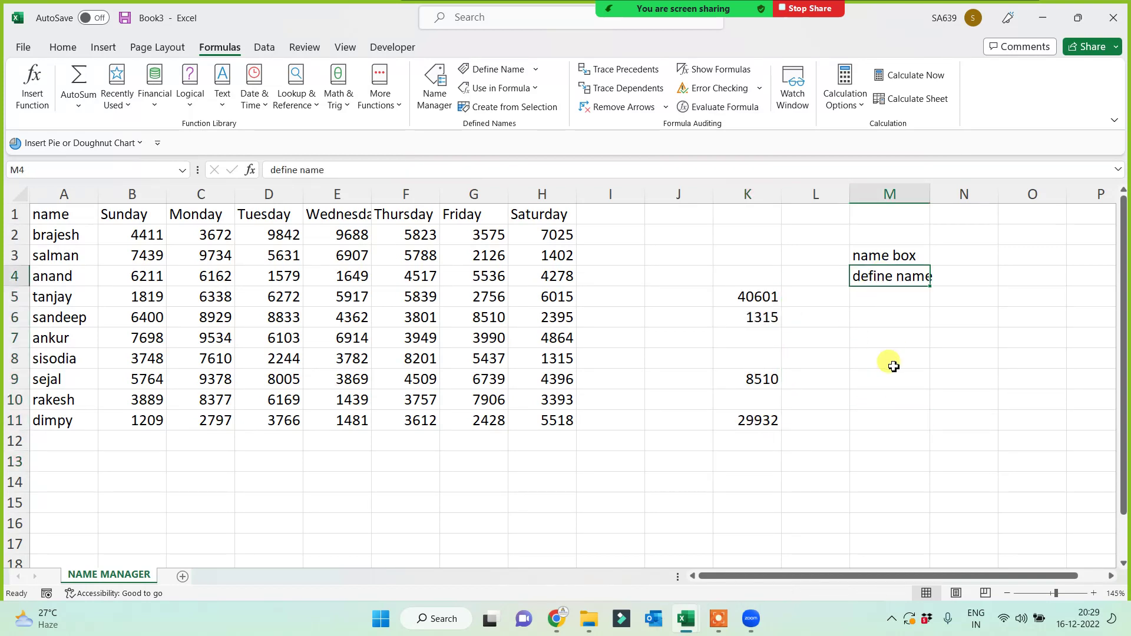
{"action": "left_click_drag", "start_coordinate": [930, 192], "coordinate": [950, 192]}
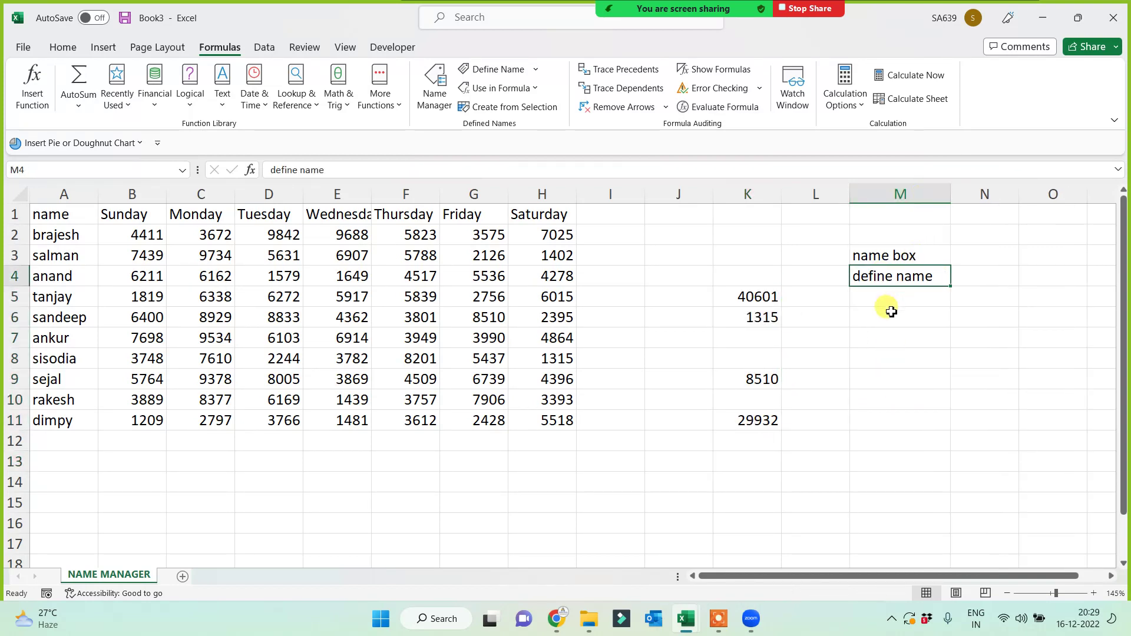
{"action": "left_click", "coordinate": [889, 318]}
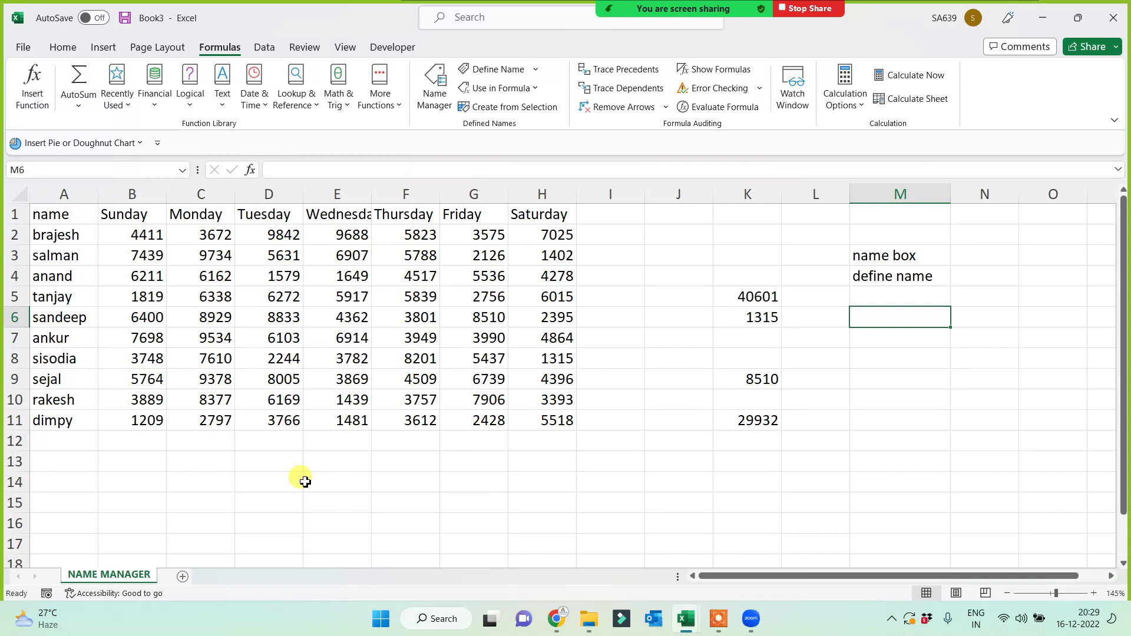
Delete every defined name in the workbook, including Friday, Saturday and the two row names, using the Name Manager.
{"action": "left_click_drag", "start_coordinate": [467, 215], "coordinate": [458, 438]}
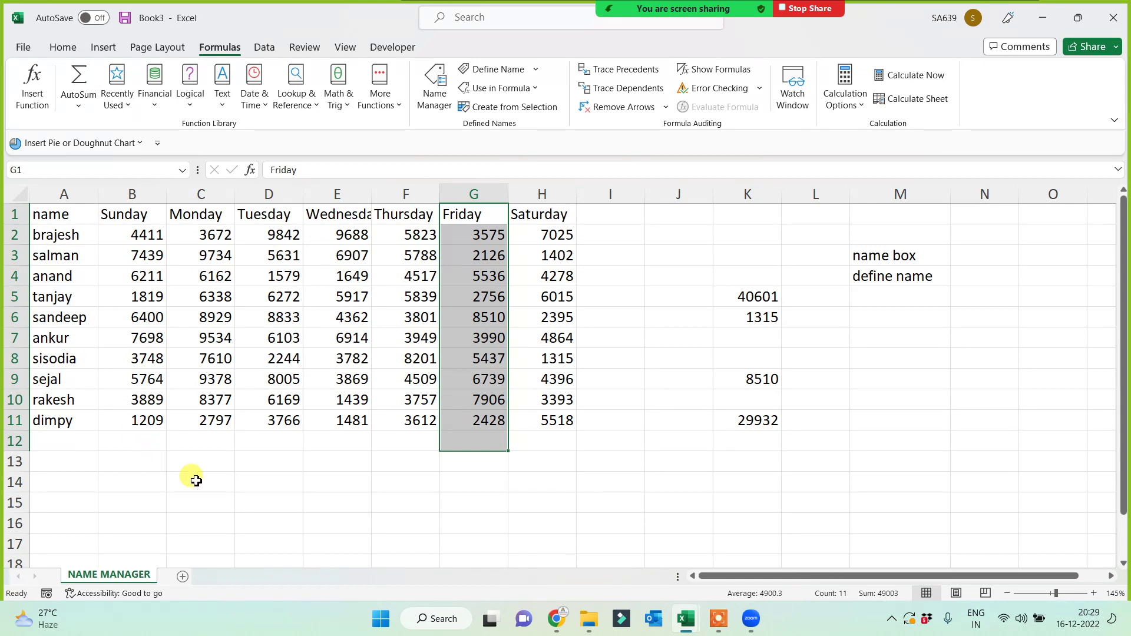
{"action": "left_click", "coordinate": [246, 482]}
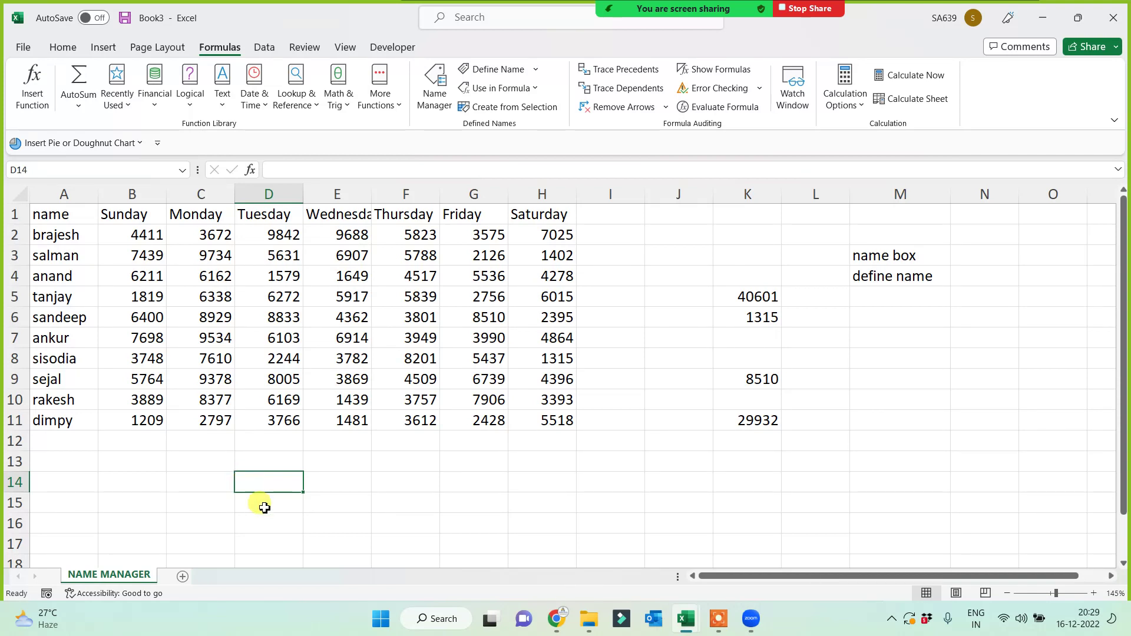
{"action": "left_click", "coordinate": [434, 94]}
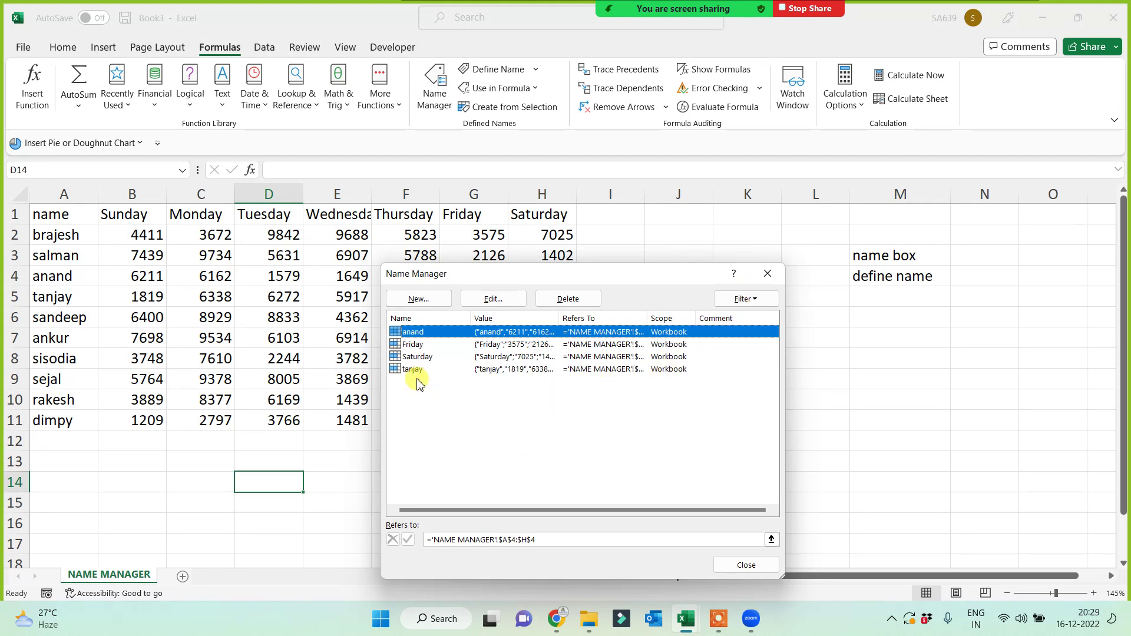
{"action": "left_click", "coordinate": [567, 299]}
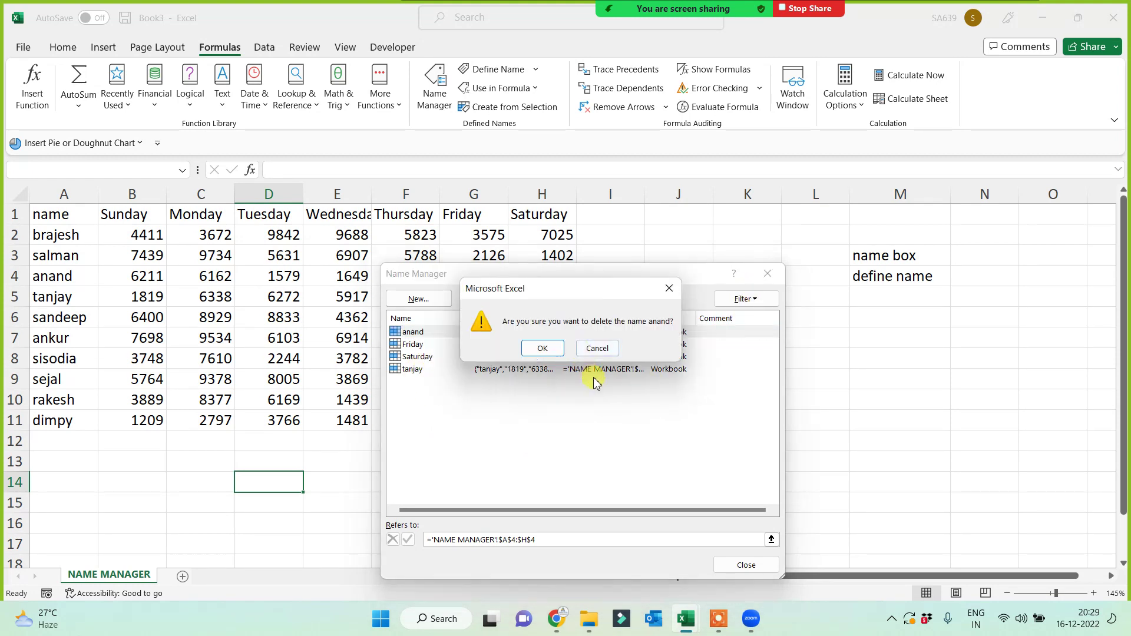
{"action": "left_click", "coordinate": [542, 348]}
{"action": "left_click", "coordinate": [443, 331]}
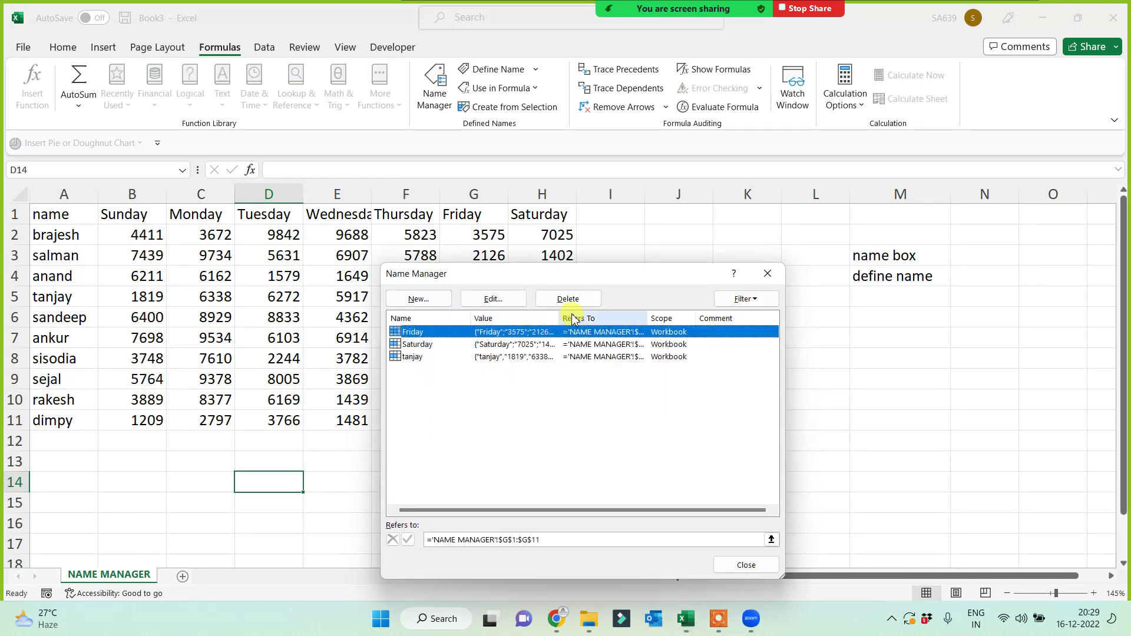
{"action": "left_click", "coordinate": [568, 299]}
{"action": "left_click", "coordinate": [539, 348]}
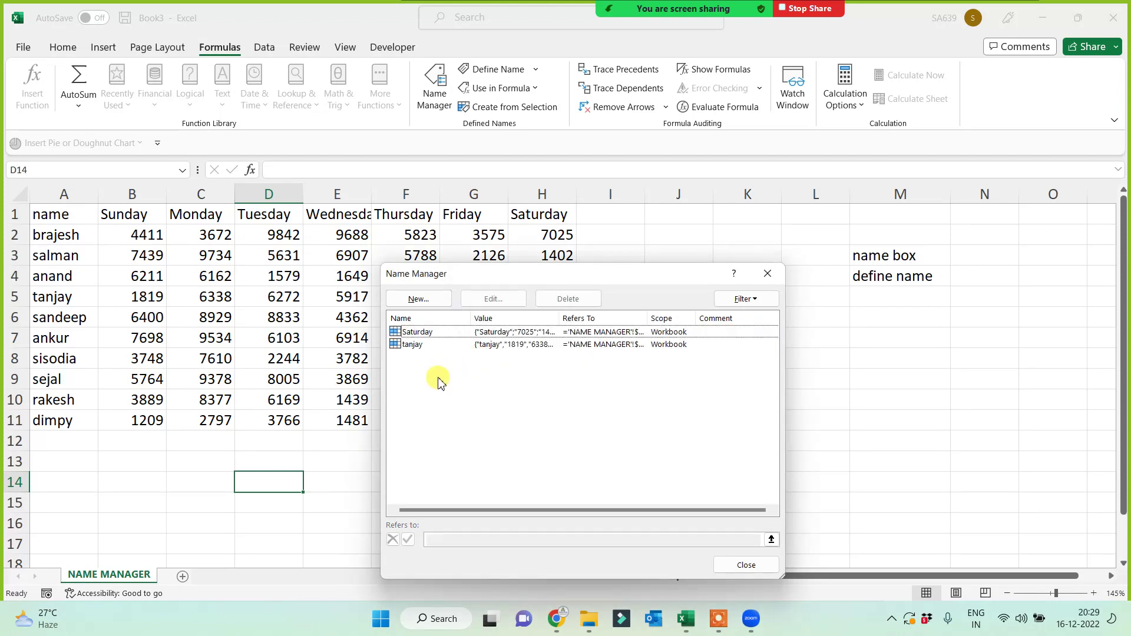
{"action": "left_click_drag", "start_coordinate": [439, 442], "coordinate": [366, 295]}
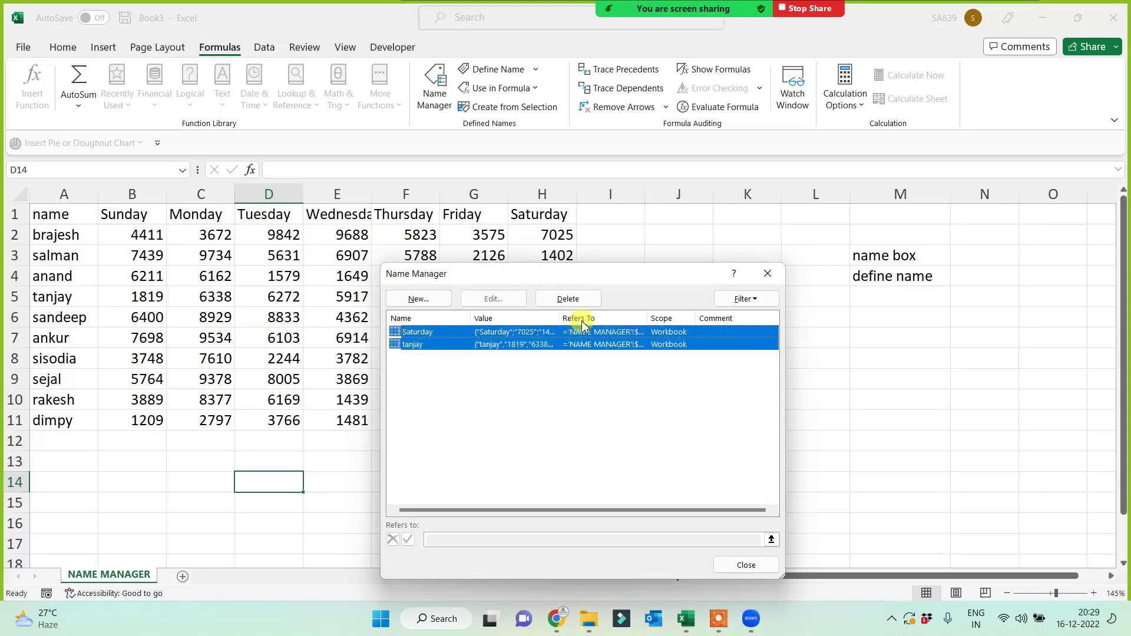
{"action": "left_click", "coordinate": [567, 299]}
{"action": "left_click", "coordinate": [539, 348]}
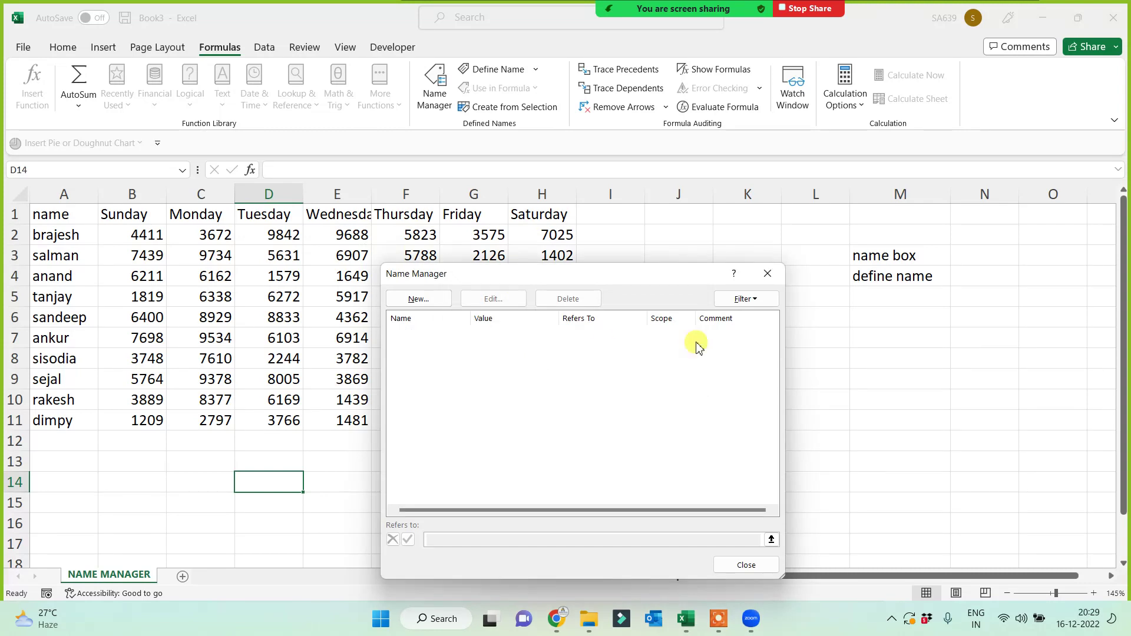
{"action": "left_click", "coordinate": [767, 273]}
Examine the formula cells K5, K6, K9 and K11 that refer to the deleted names.
{"action": "left_click", "coordinate": [883, 414]}
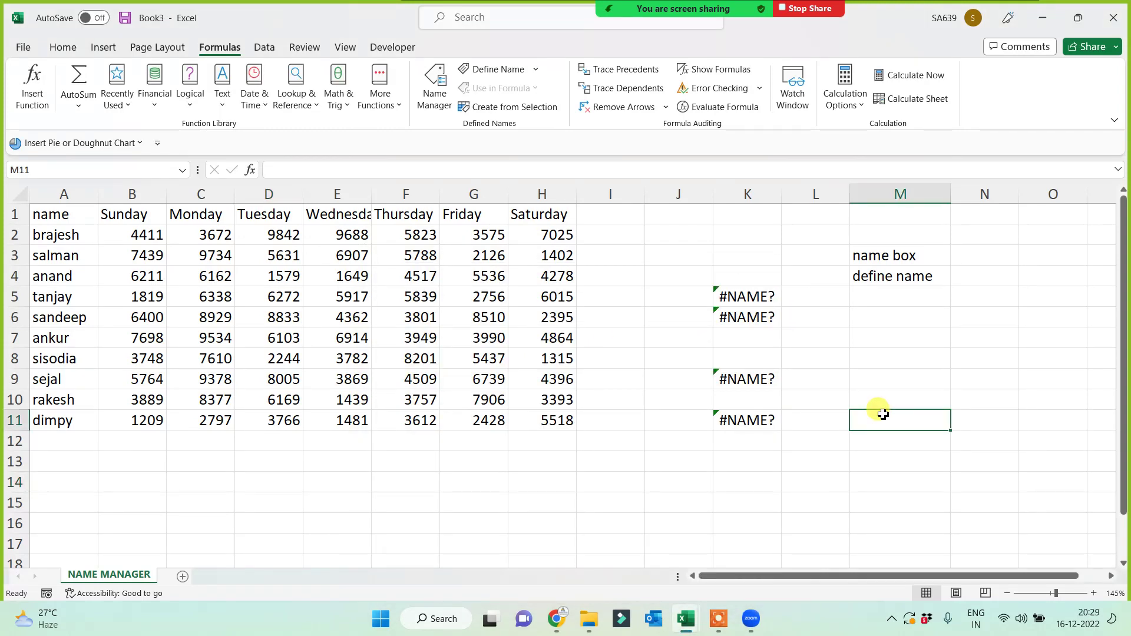
{"action": "left_click_drag", "start_coordinate": [761, 235], "coordinate": [758, 486]}
{"action": "left_click", "coordinate": [863, 434]}
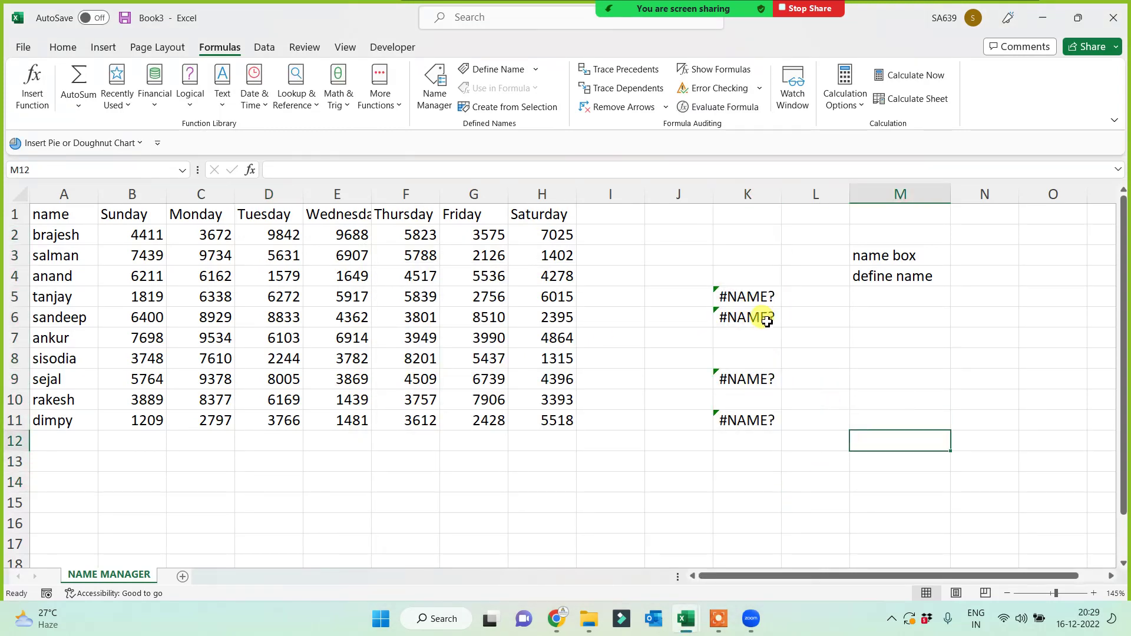
{"action": "left_click", "coordinate": [753, 294]}
{"action": "left_click", "coordinate": [752, 316]}
{"action": "left_click", "coordinate": [749, 378]}
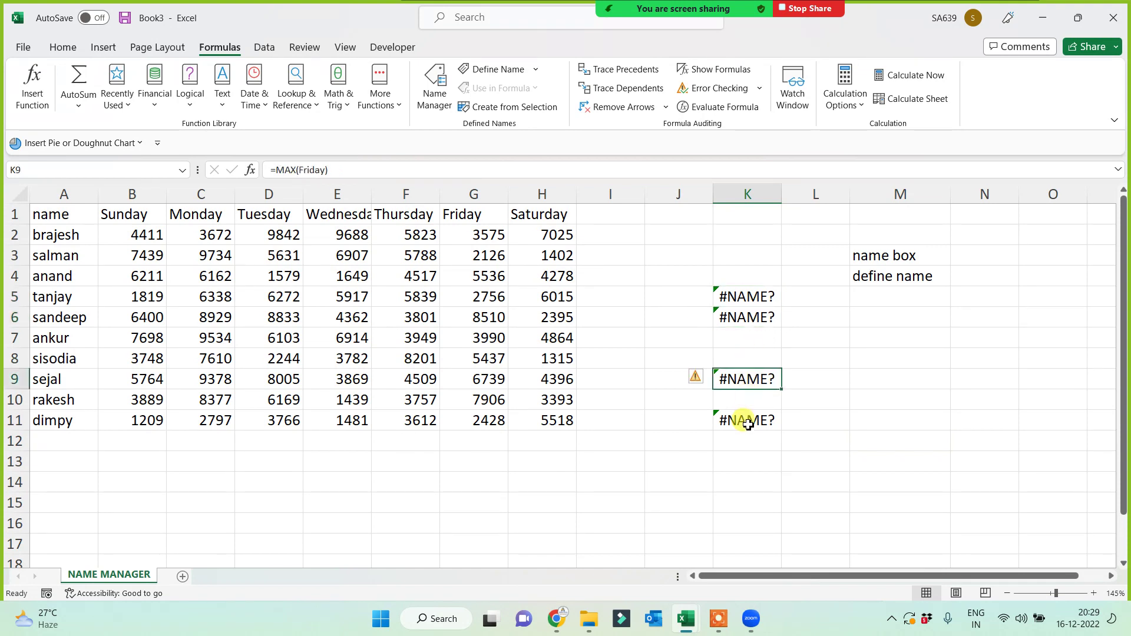
{"action": "left_click", "coordinate": [748, 424]}
{"action": "left_click_drag", "start_coordinate": [745, 260], "coordinate": [744, 426]}
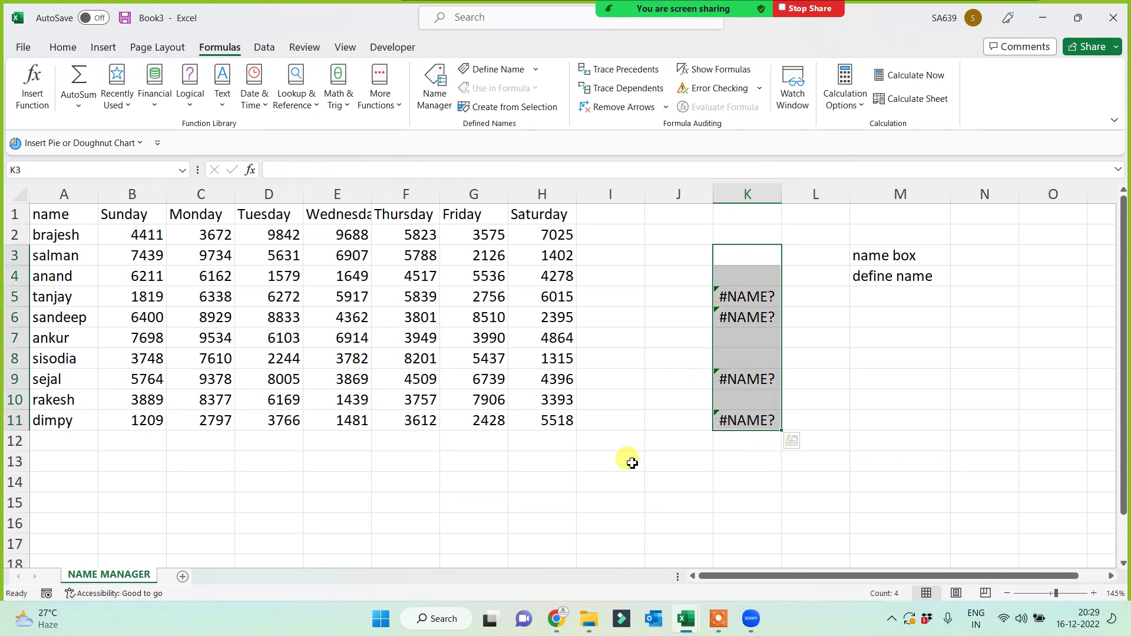
{"action": "left_click", "coordinate": [631, 463]}
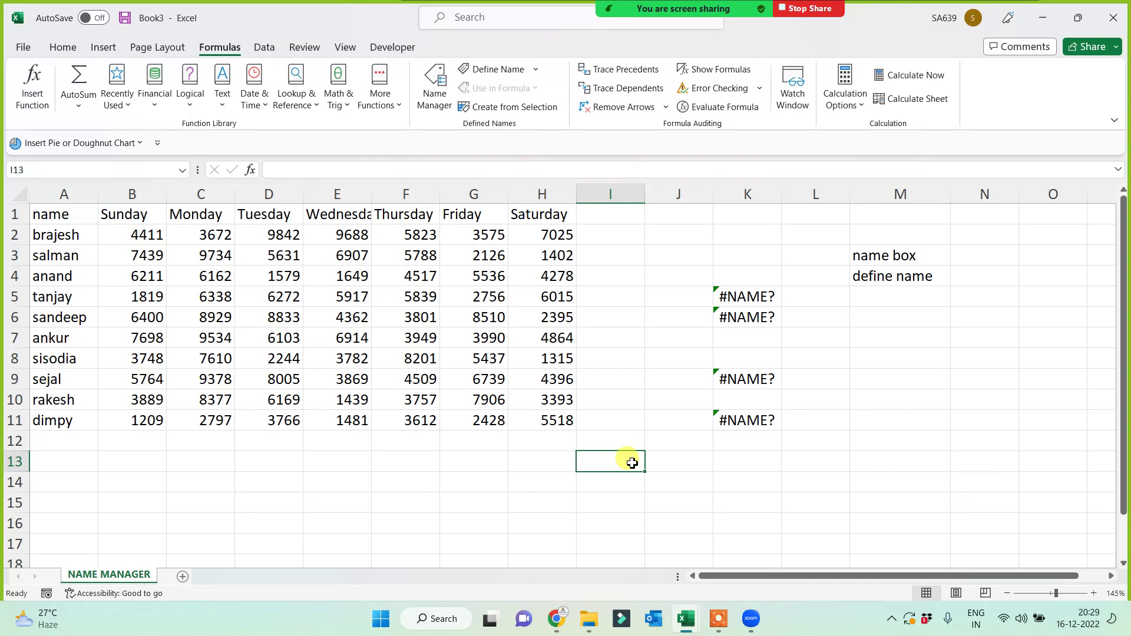
Enter the note "Name Manager" in cell M5.
{"action": "left_click", "coordinate": [872, 295]}
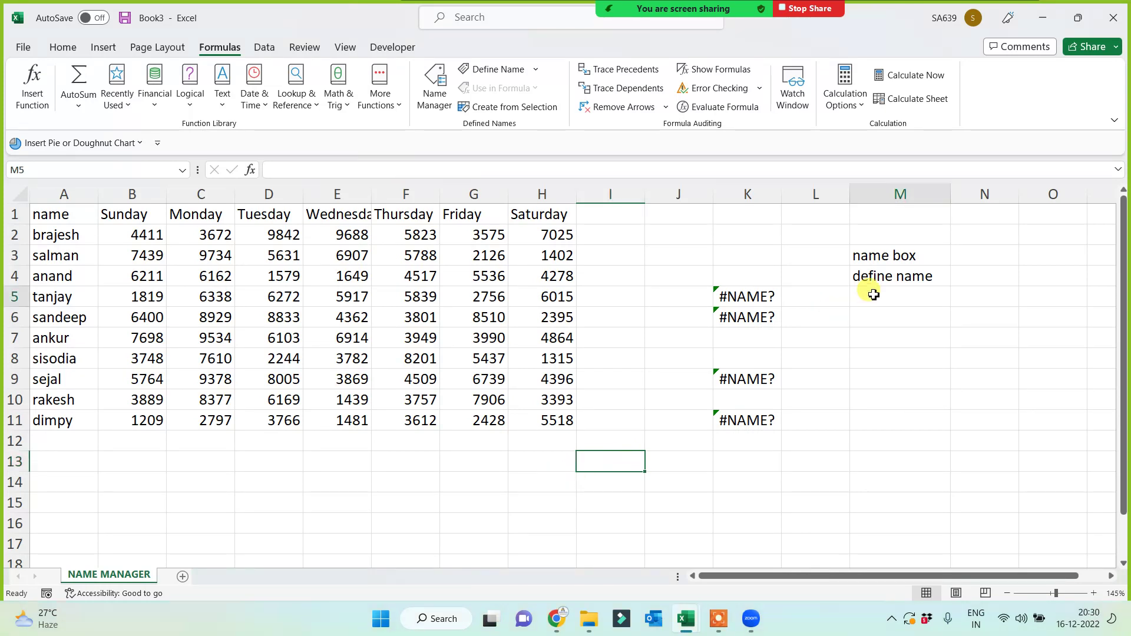
{"action": "type", "text": "Name Mamage"}
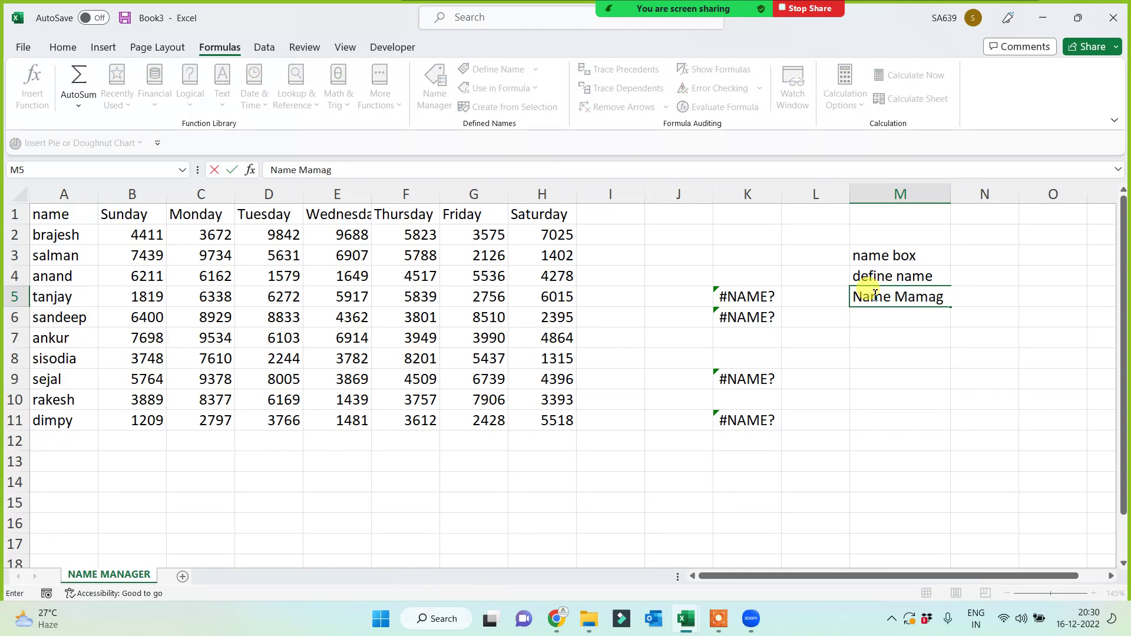
{"action": "key", "text": "BackSpace"}
{"action": "key", "text": "BackSpace"}
{"action": "key", "text": "BackSpace"}
{"action": "type", "text": "nager"}
{"action": "left_click", "coordinate": [859, 358]}
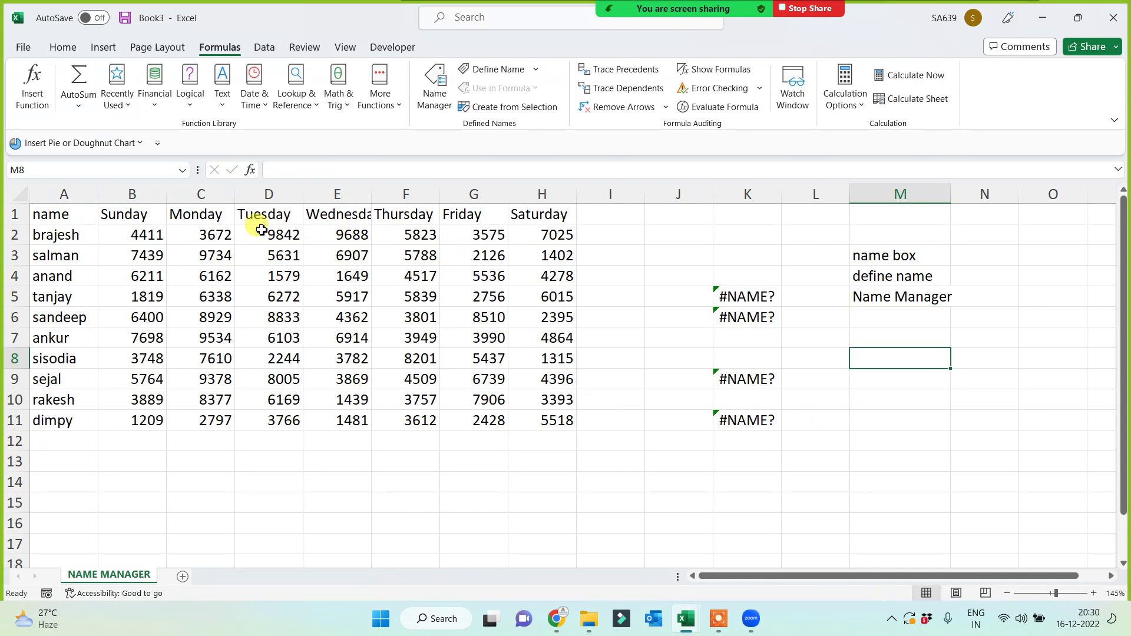
Define the workbook-scoped name Tuesday for D1:D11 through the Name Manager.
{"action": "left_click_drag", "start_coordinate": [252, 213], "coordinate": [250, 424]}
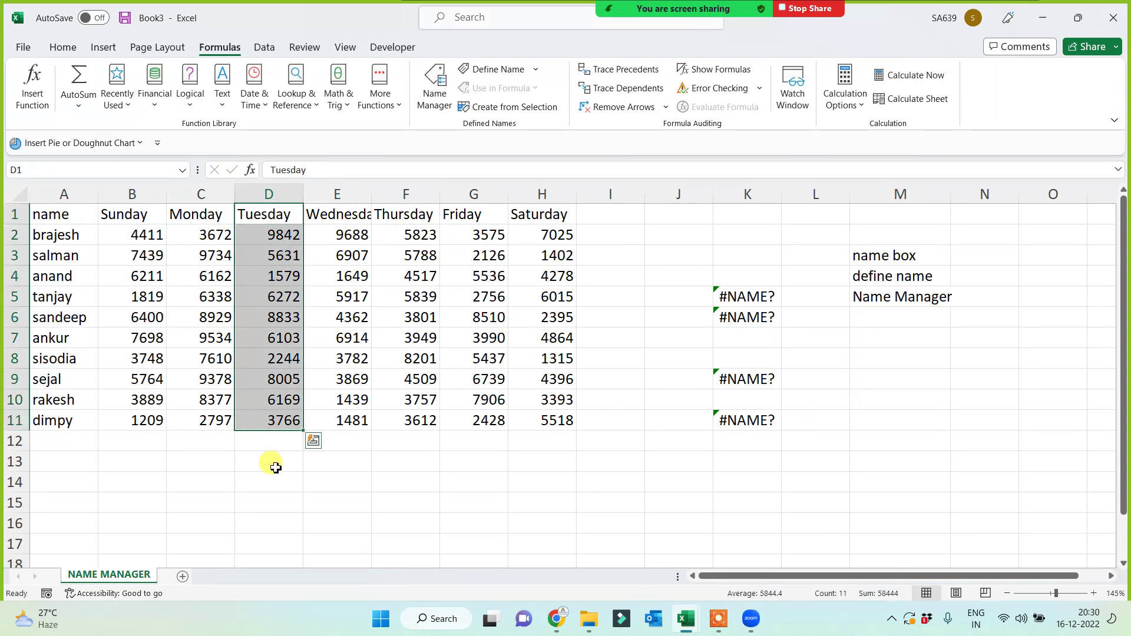
{"action": "left_click", "coordinate": [435, 79]}
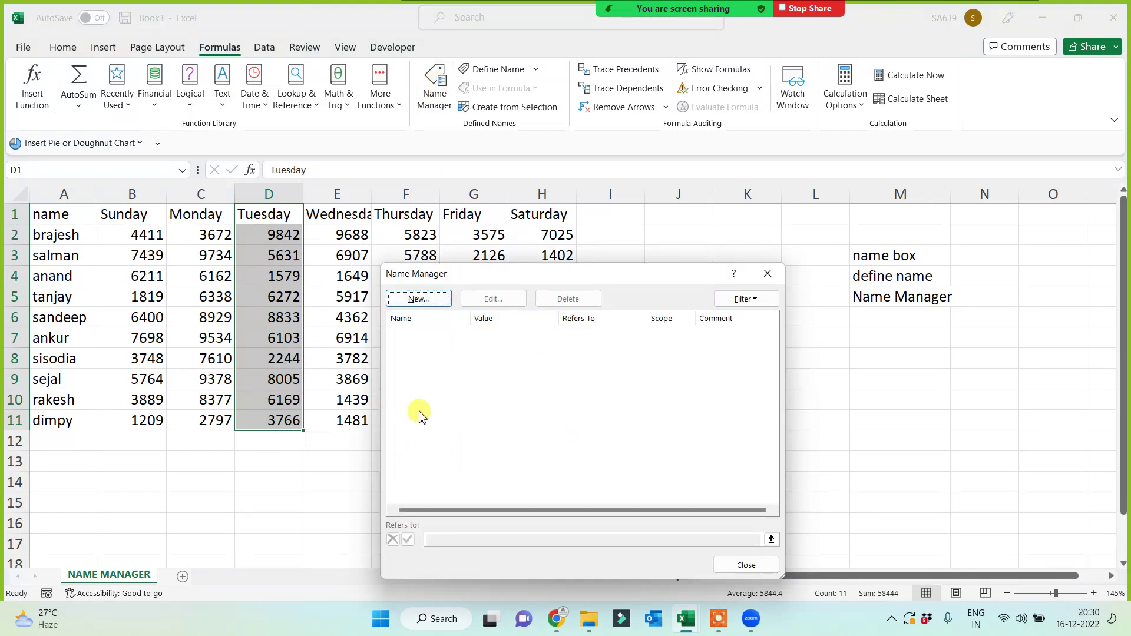
{"action": "left_click", "coordinate": [418, 298]}
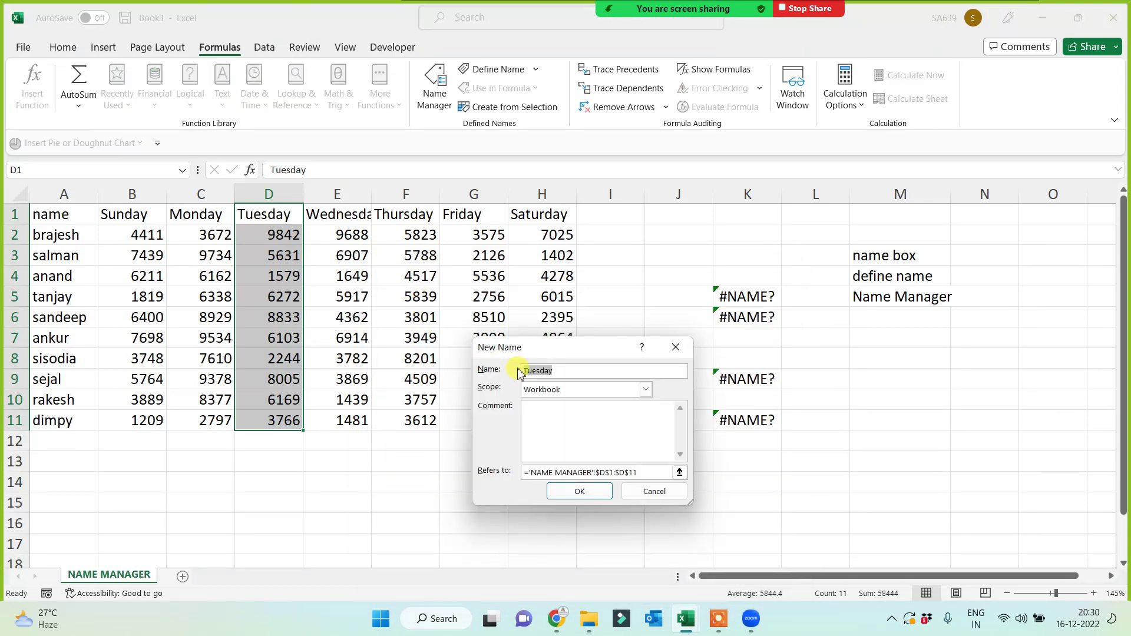
{"action": "left_click", "coordinate": [579, 491]}
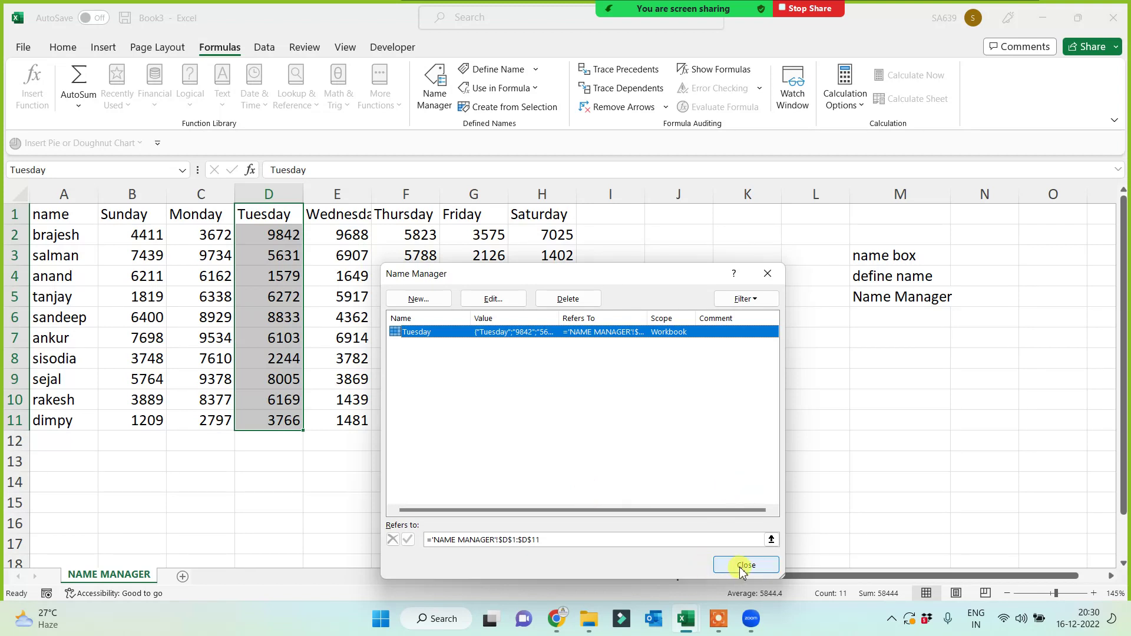
{"action": "left_click", "coordinate": [736, 565]}
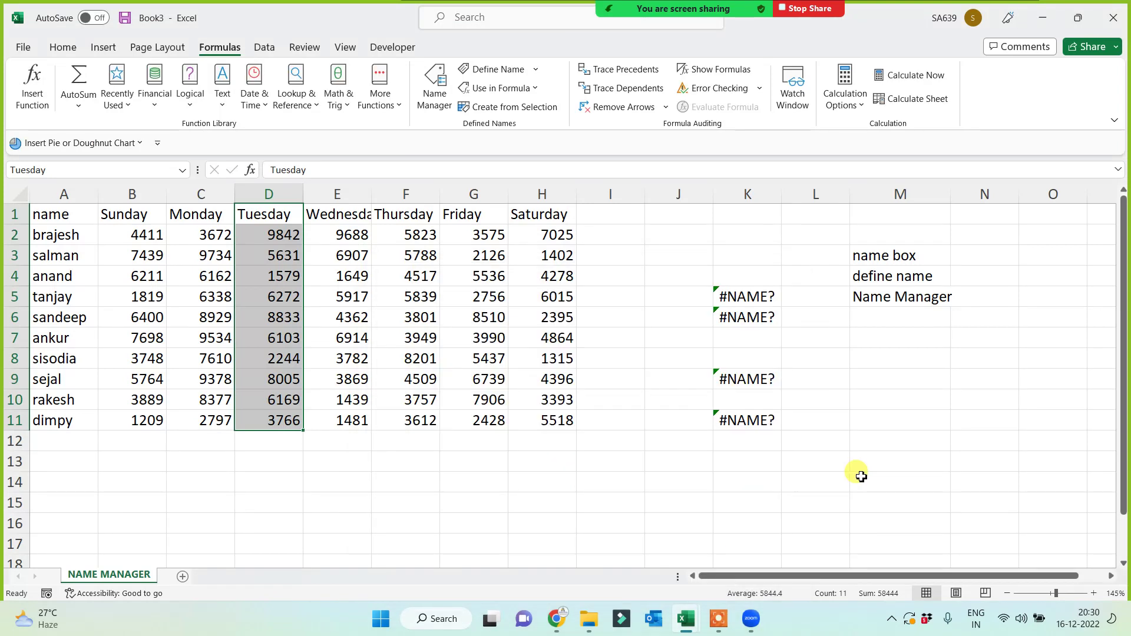
{"action": "left_click", "coordinate": [862, 469]}
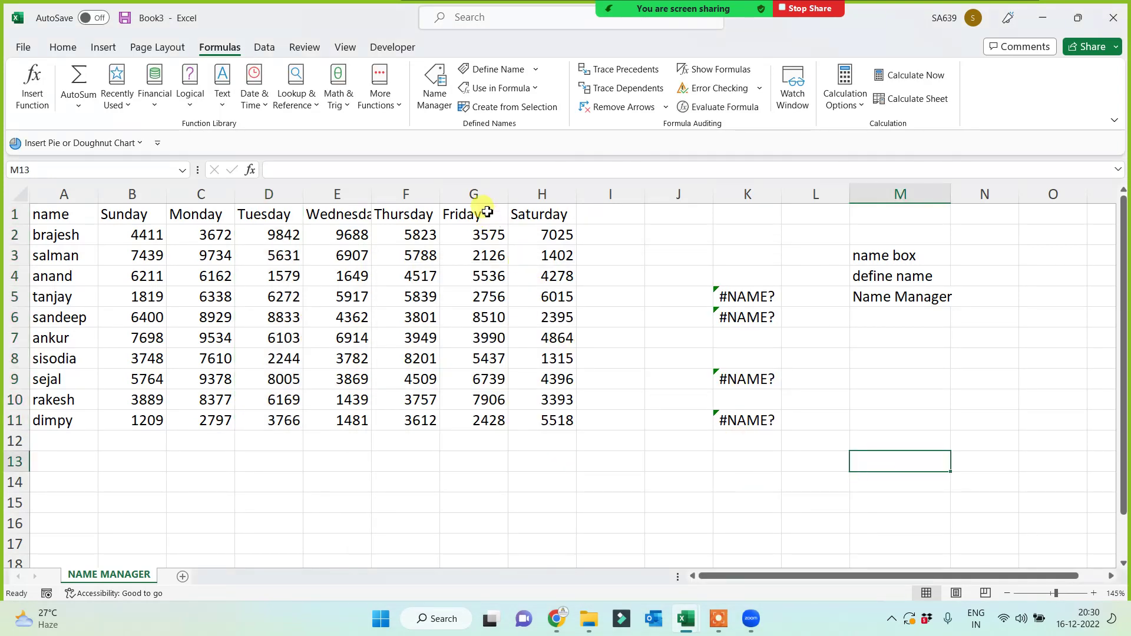
Define the workbook-scoped name Friday for G1:G11 through the Name Manager and check the MAX formula in K9.
{"action": "left_click_drag", "start_coordinate": [486, 217], "coordinate": [477, 424]}
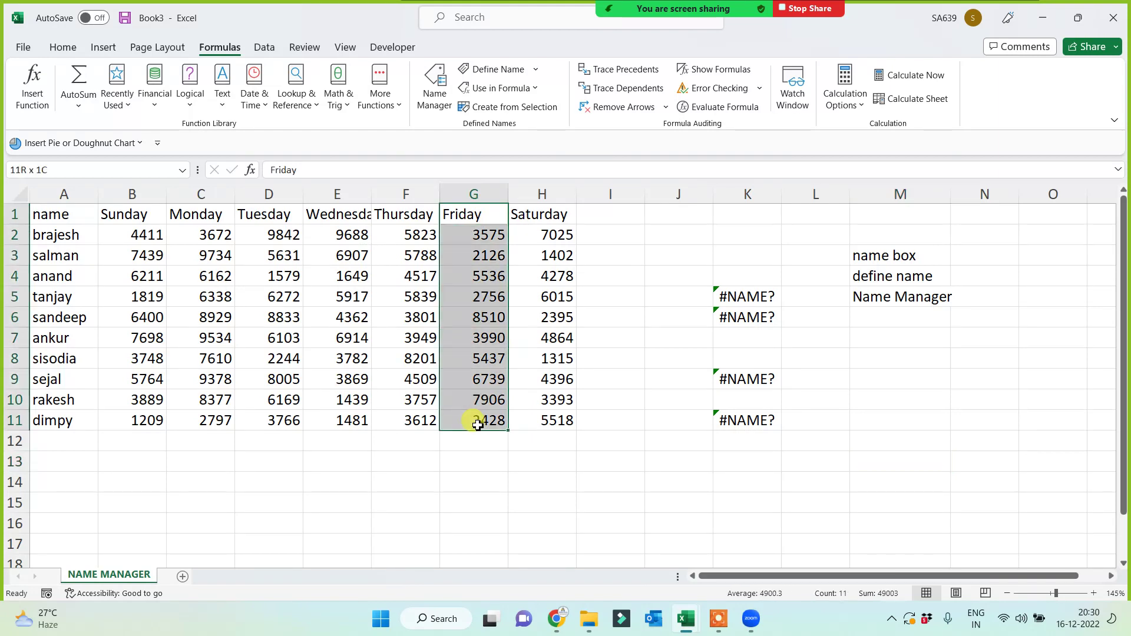
{"action": "left_click", "coordinate": [435, 94]}
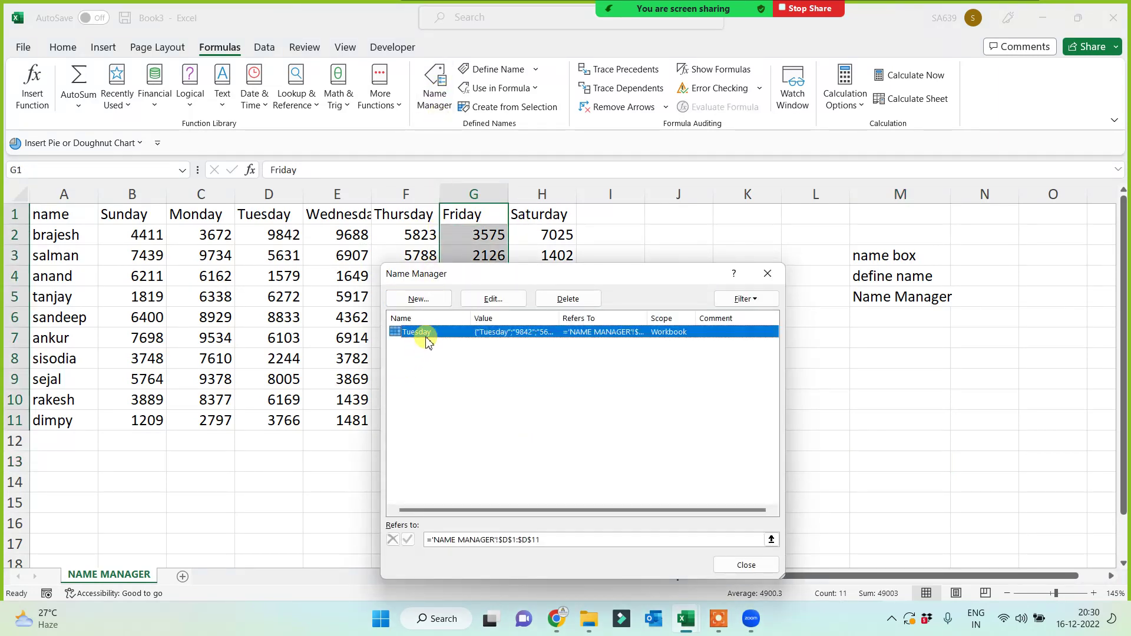
{"action": "left_click", "coordinate": [416, 301]}
{"action": "left_click", "coordinate": [600, 500]}
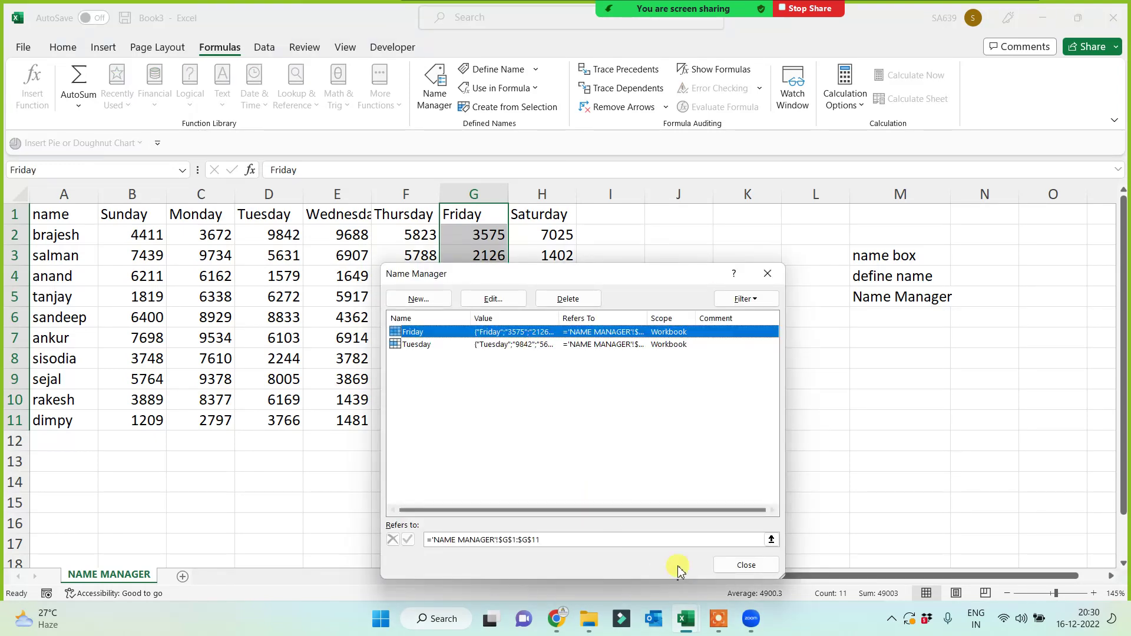
{"action": "left_click", "coordinate": [739, 565]}
{"action": "left_click", "coordinate": [880, 467]}
{"action": "left_click", "coordinate": [756, 383]}
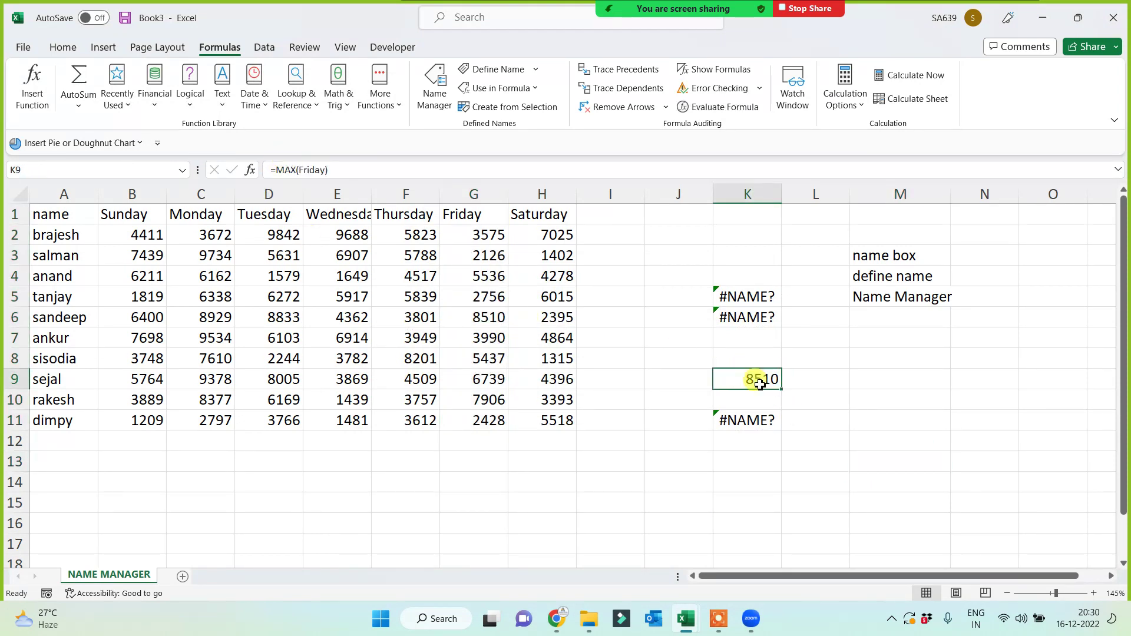
Delete the defined names Friday and Tuesday together in the Name Manager.
{"action": "left_click", "coordinate": [904, 420]}
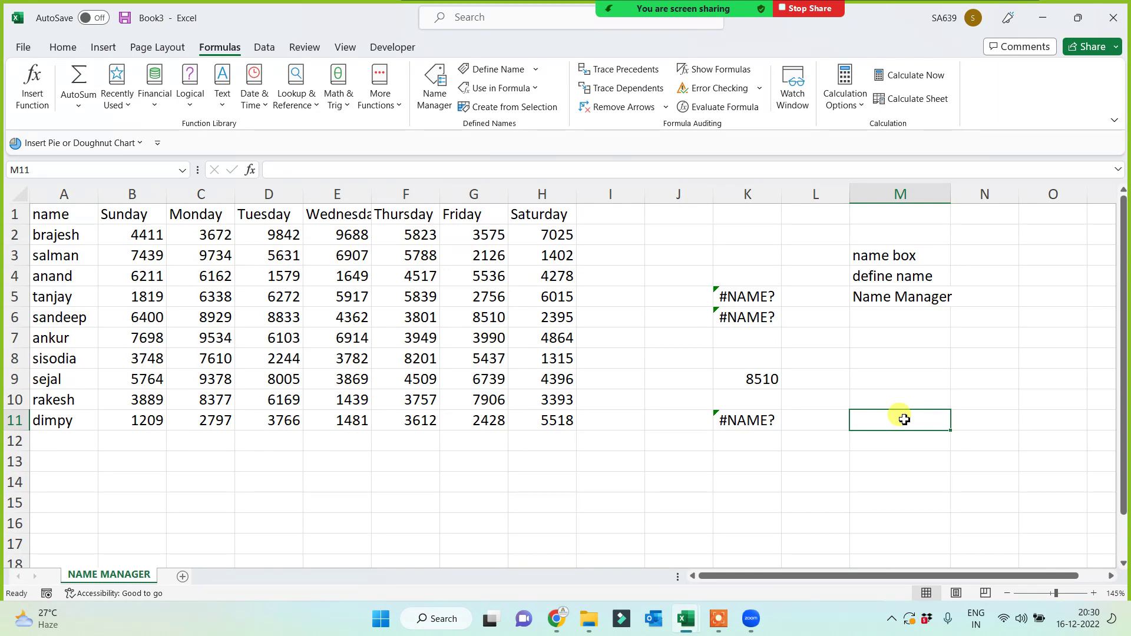
{"action": "left_click", "coordinate": [883, 317]}
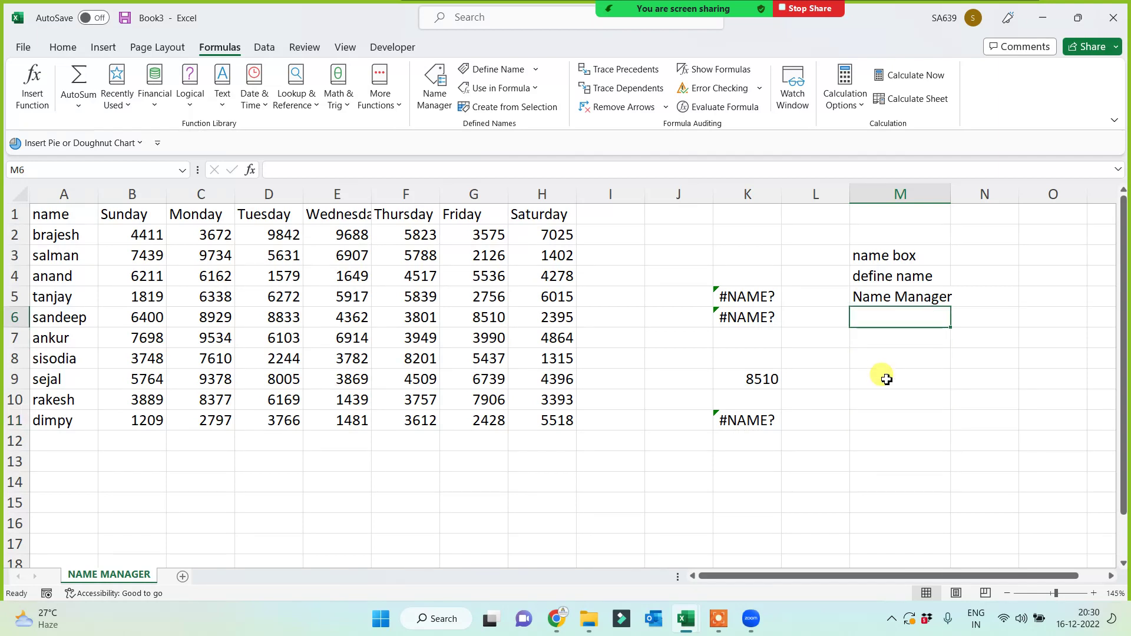
{"action": "left_click", "coordinate": [434, 97]}
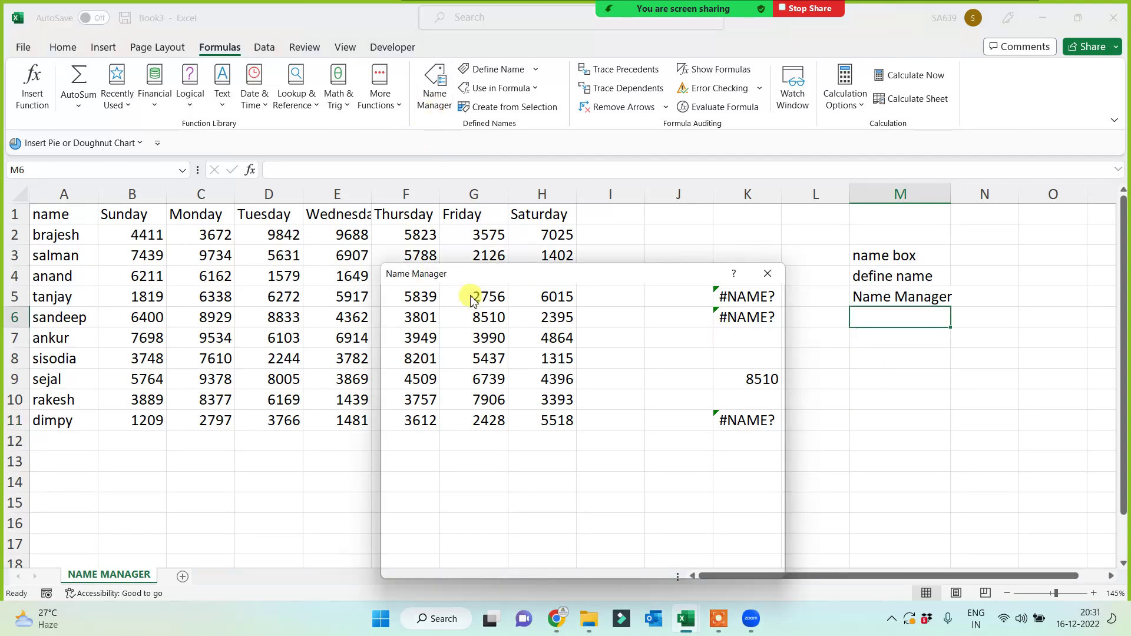
{"action": "left_click_drag", "start_coordinate": [434, 373], "coordinate": [383, 324]}
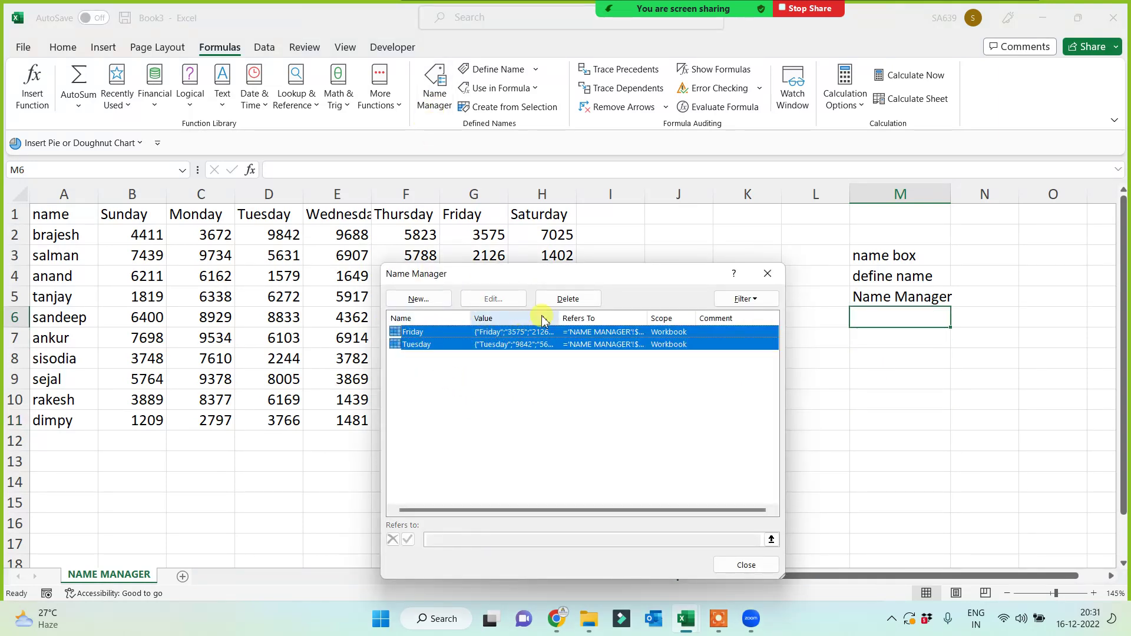
{"action": "left_click", "coordinate": [566, 298]}
{"action": "left_click", "coordinate": [543, 348]}
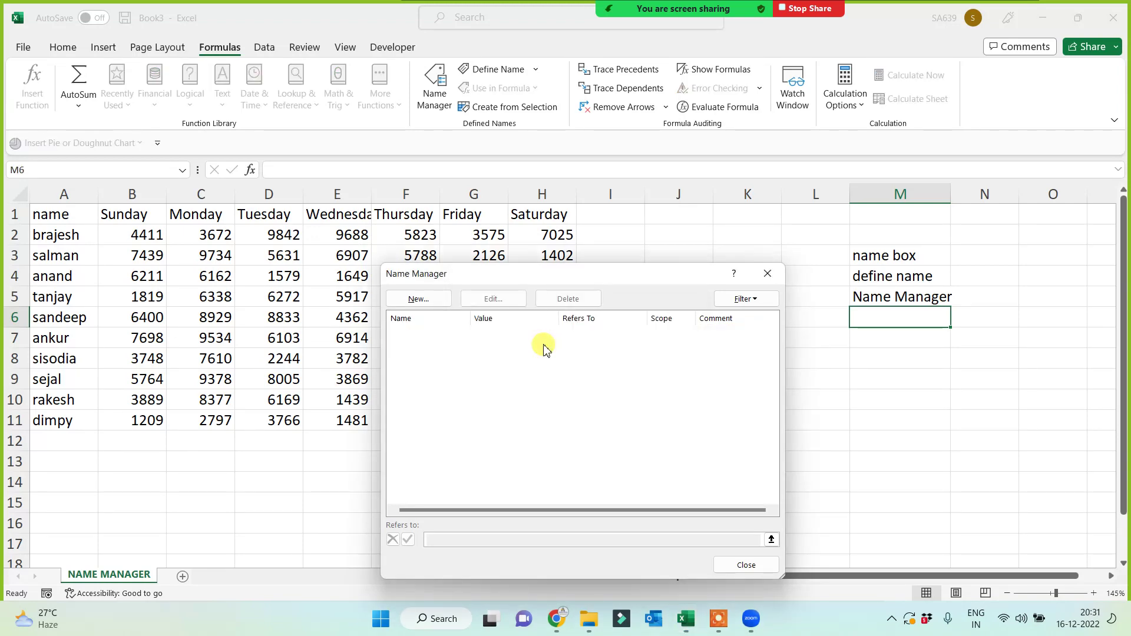
{"action": "left_click", "coordinate": [767, 274]}
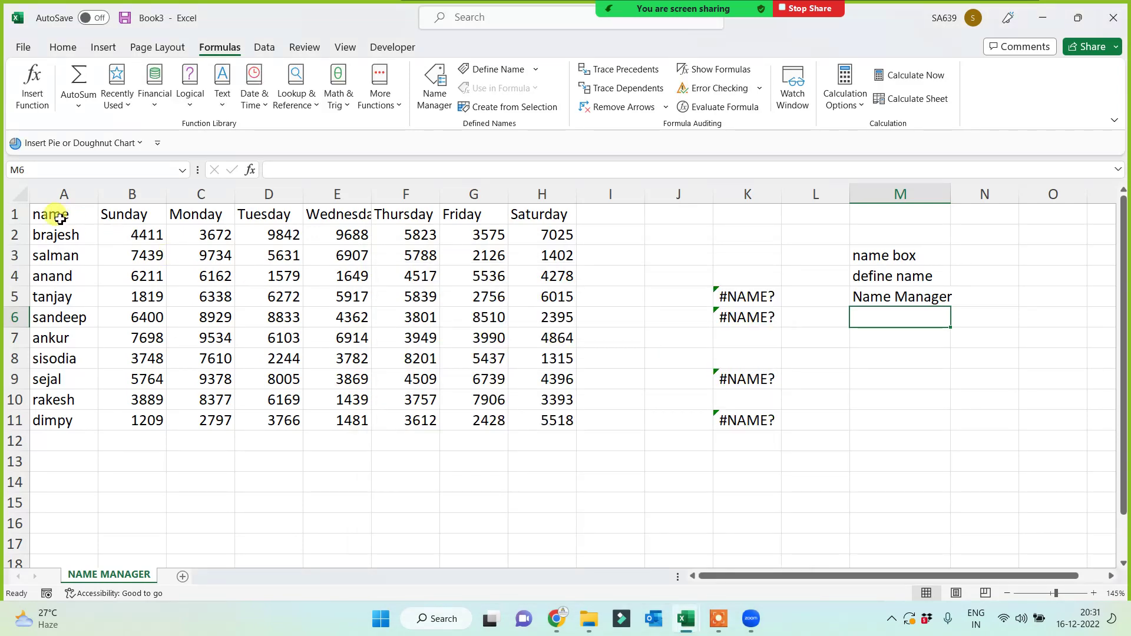
Examine the data table A1:H11, highlighting the full range, pairs of weekday columns and blocks of the upper rows.
{"action": "left_click_drag", "start_coordinate": [60, 219], "coordinate": [556, 423]}
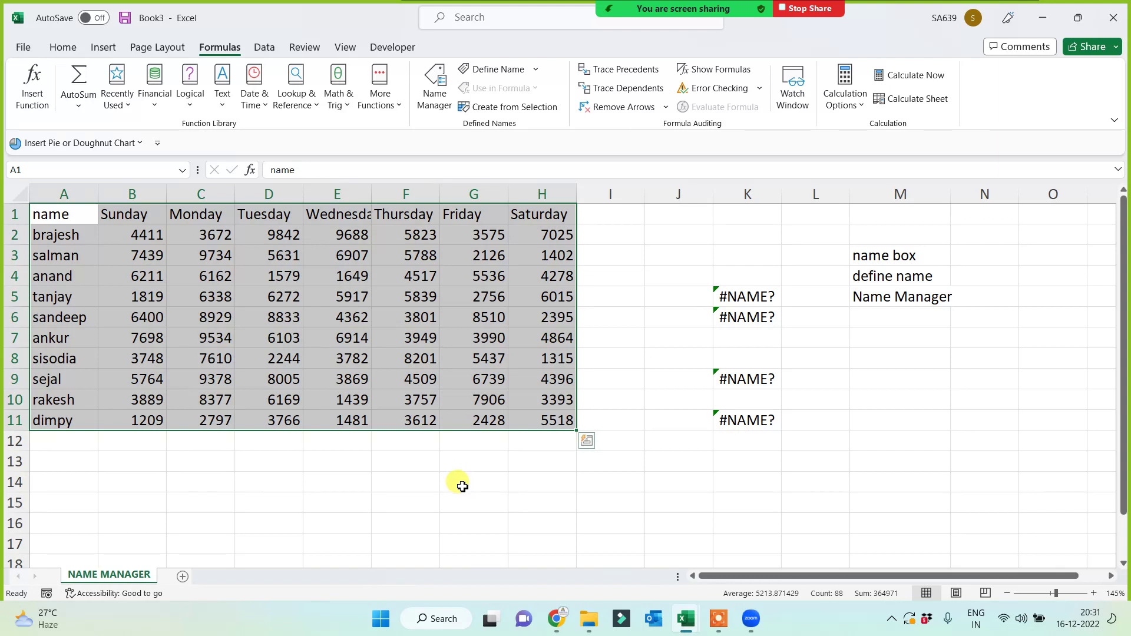
{"action": "left_click", "coordinate": [453, 498]}
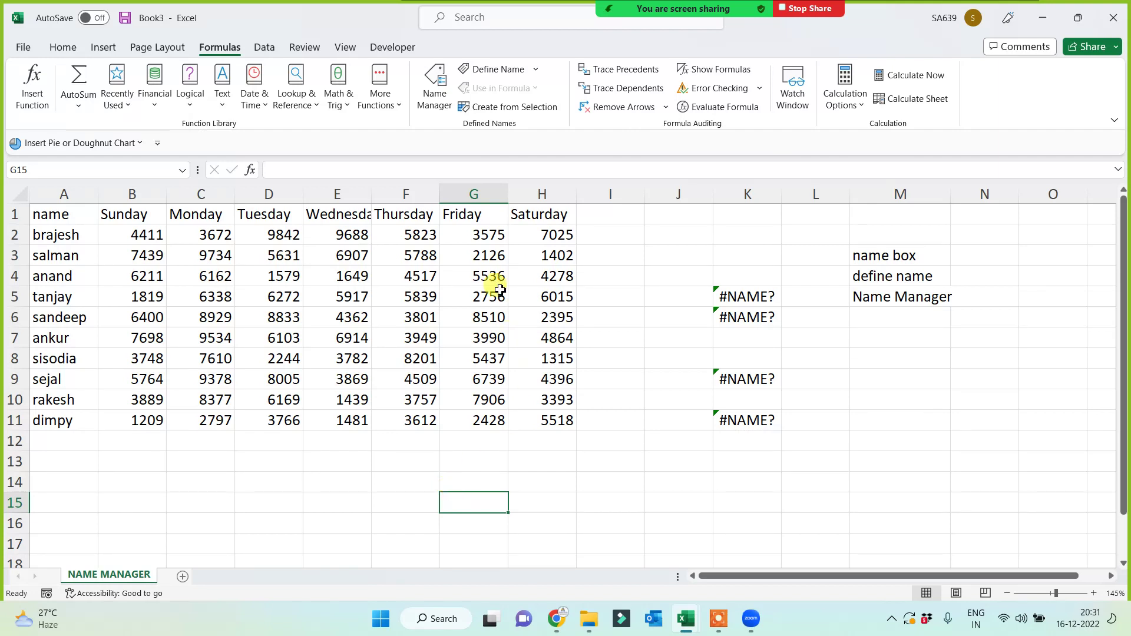
{"action": "left_click_drag", "start_coordinate": [475, 217], "coordinate": [538, 412]}
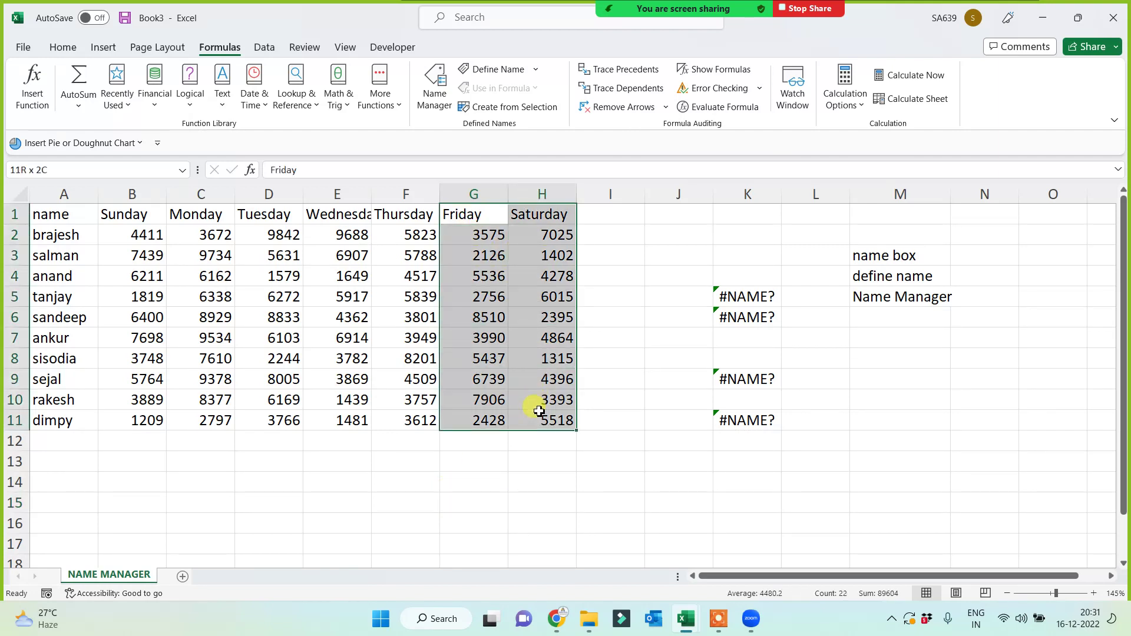
{"action": "left_click", "coordinate": [421, 220]}
{"action": "left_click_drag", "start_coordinate": [425, 234], "coordinate": [468, 420]}
{"action": "left_click_drag", "start_coordinate": [277, 217], "coordinate": [346, 418]}
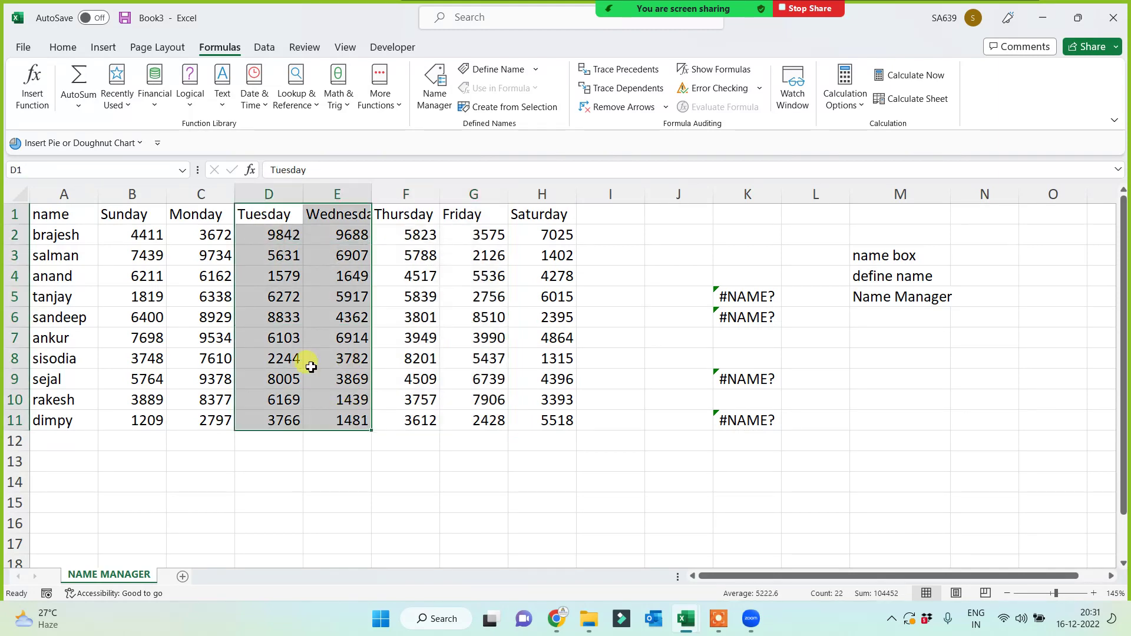
{"action": "left_click_drag", "start_coordinate": [70, 233], "coordinate": [524, 272]}
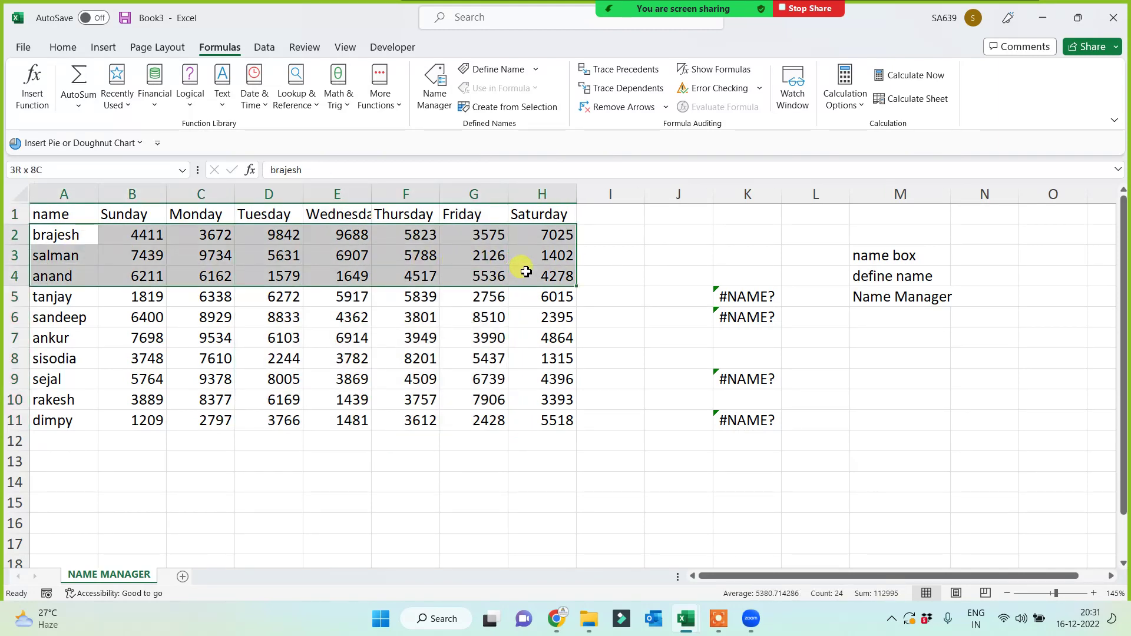
{"action": "left_click_drag", "start_coordinate": [48, 239], "coordinate": [133, 270]}
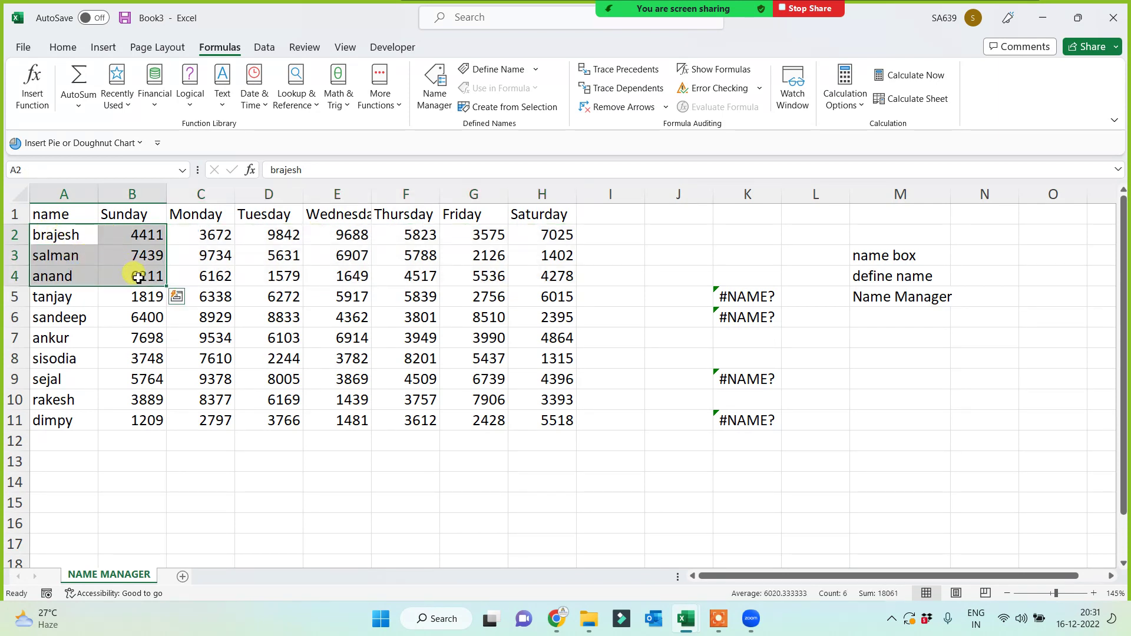
{"action": "left_click_drag", "start_coordinate": [59, 235], "coordinate": [315, 321]}
{"action": "left_click", "coordinate": [332, 403]}
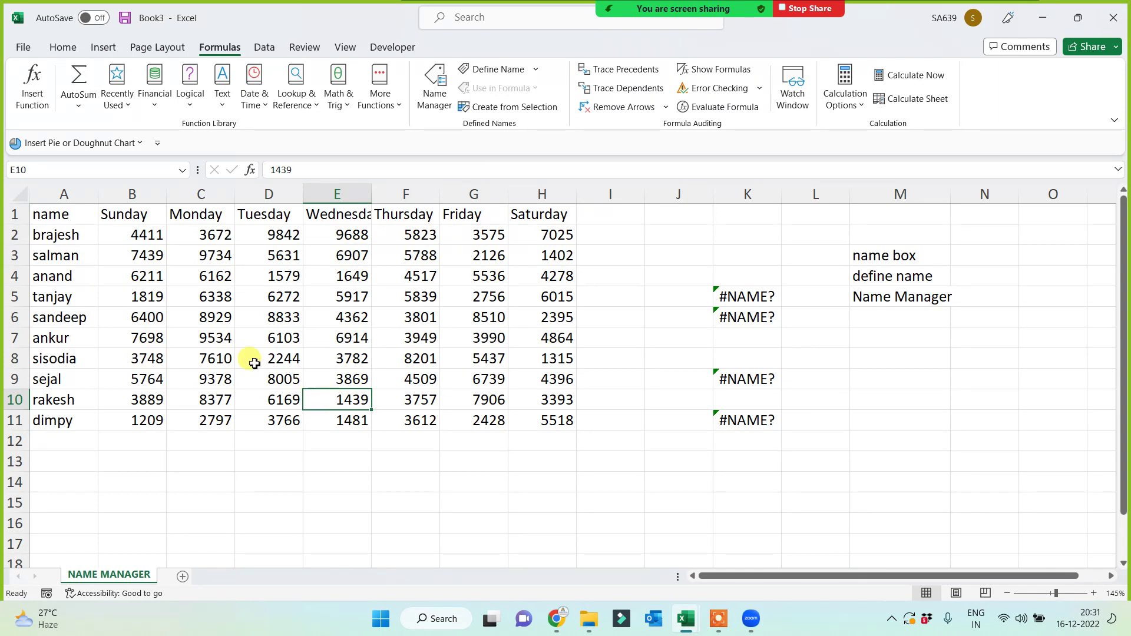
{"action": "left_click_drag", "start_coordinate": [50, 217], "coordinate": [530, 419]}
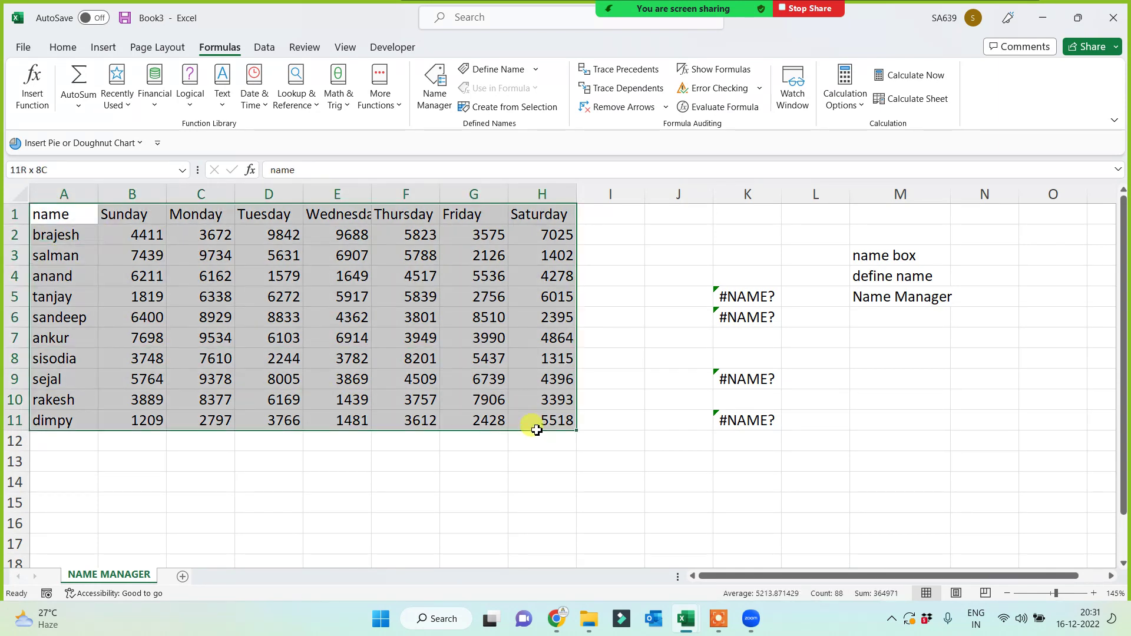
{"action": "left_click", "coordinate": [450, 489]}
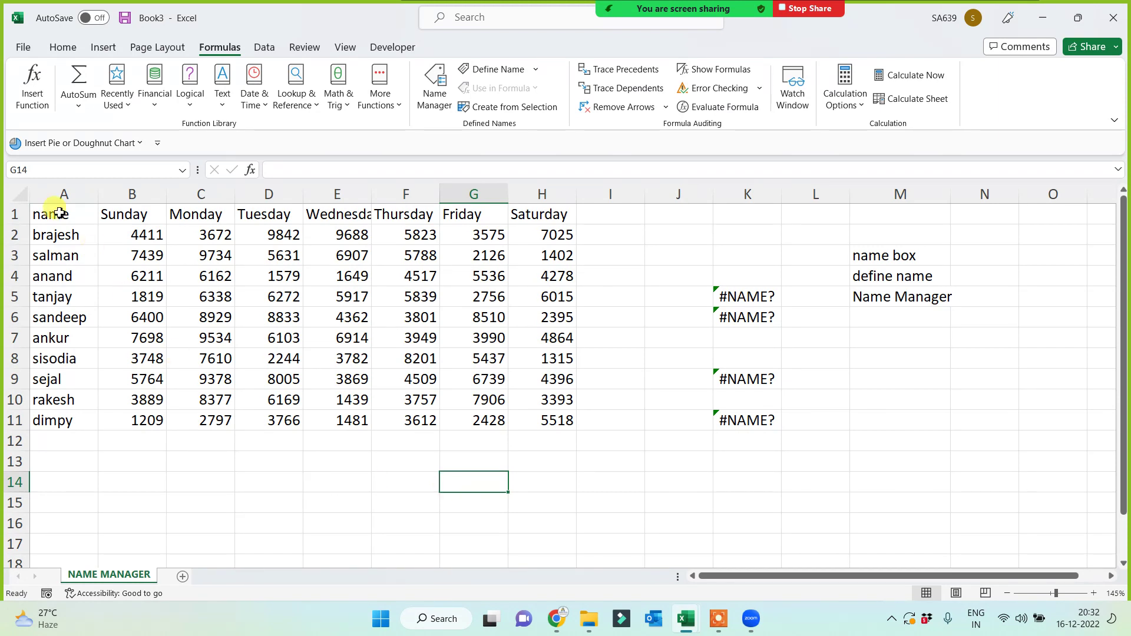
Create names for the whole table A1:H11 from the values in its top row and left column.
{"action": "left_click_drag", "start_coordinate": [53, 216], "coordinate": [539, 429]}
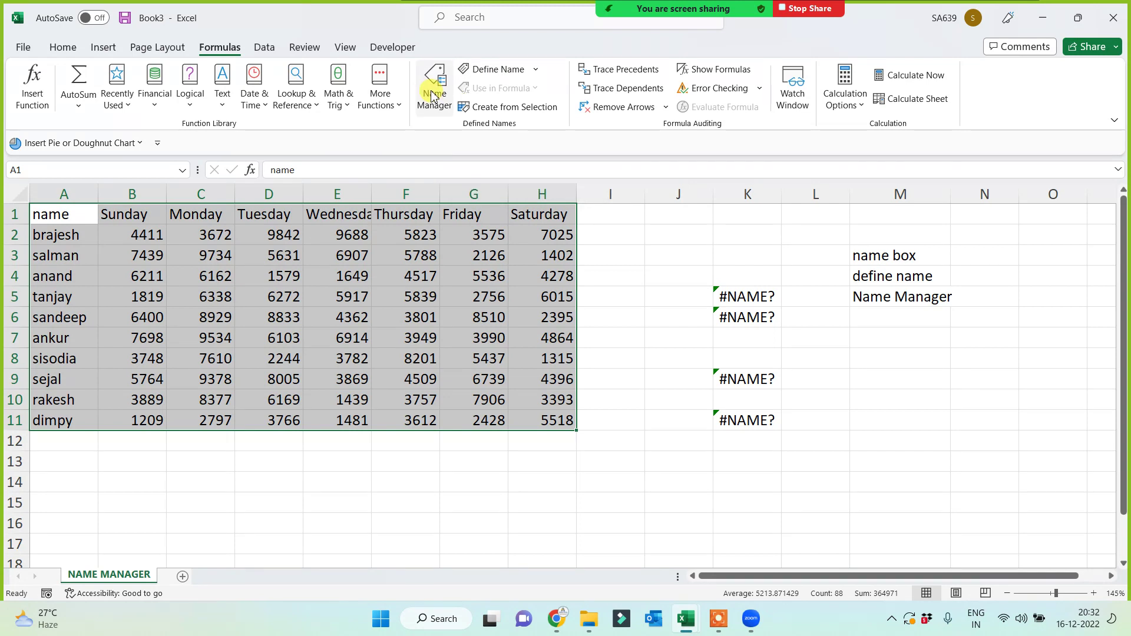
{"action": "left_click", "coordinate": [504, 109]}
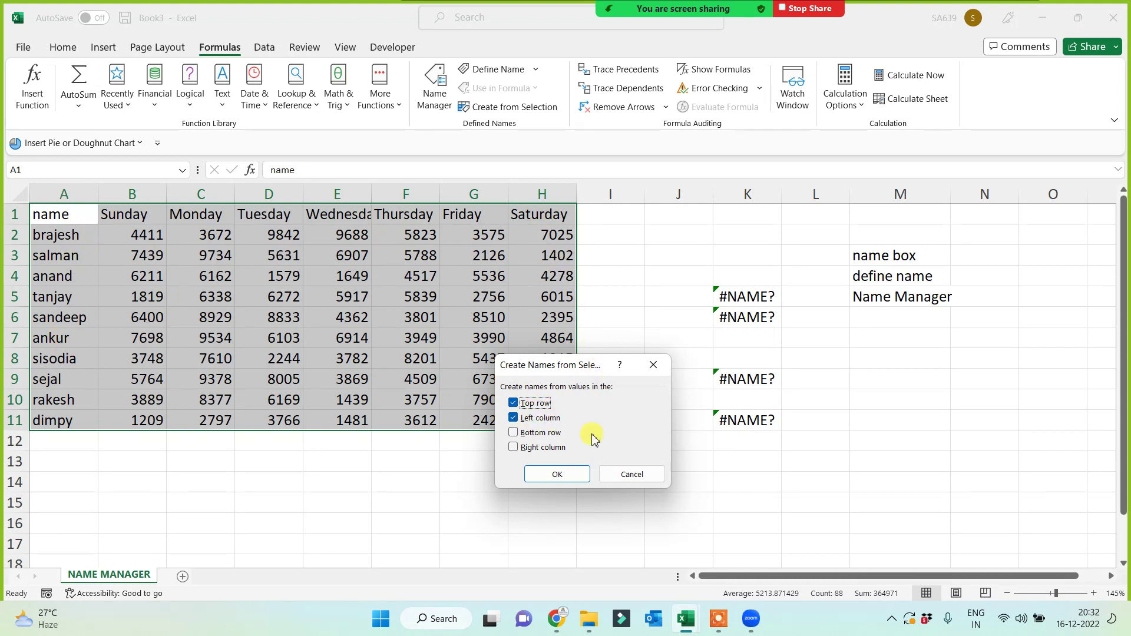
{"action": "left_click", "coordinate": [562, 473]}
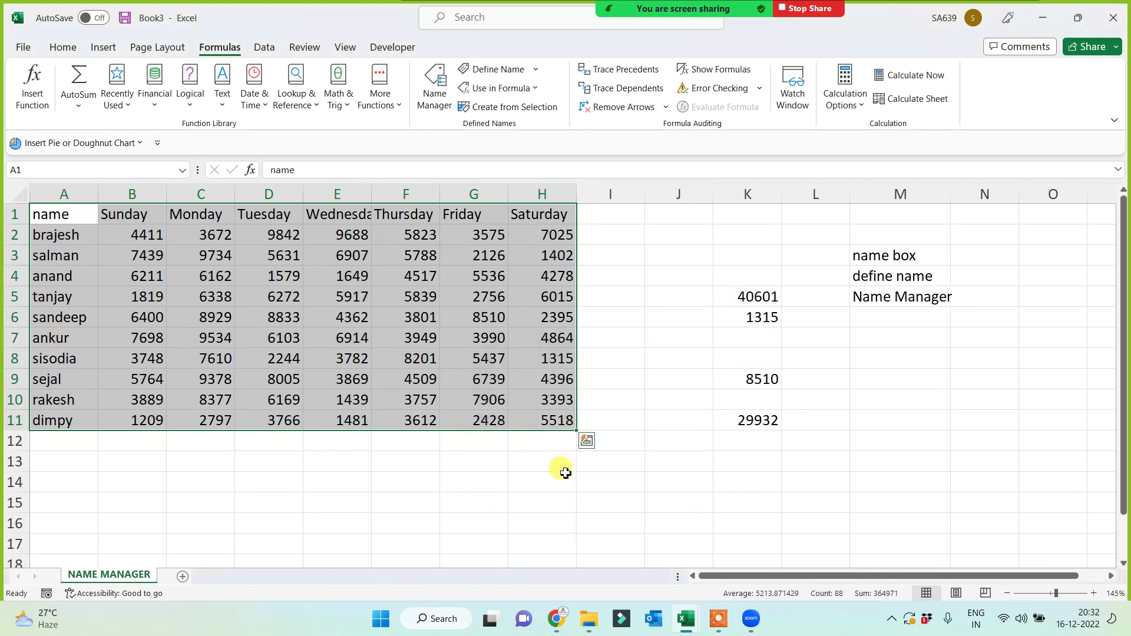
Check the formula results in column K and review the complete list of defined names in the Name Manager.
{"action": "left_click_drag", "start_coordinate": [762, 250], "coordinate": [748, 481]}
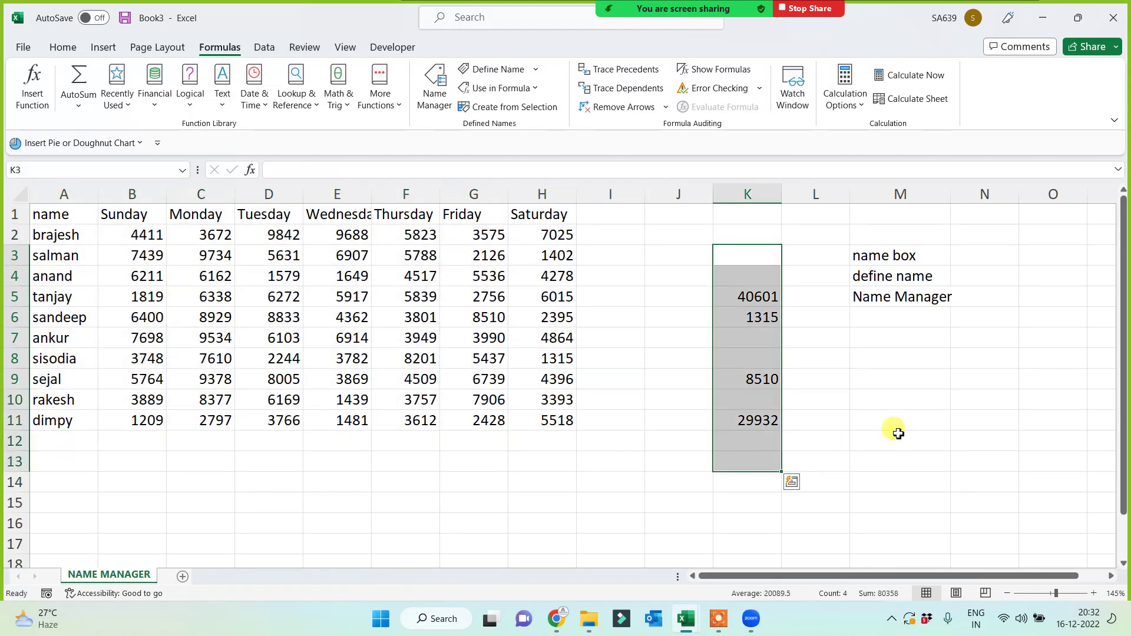
{"action": "left_click", "coordinate": [898, 437]}
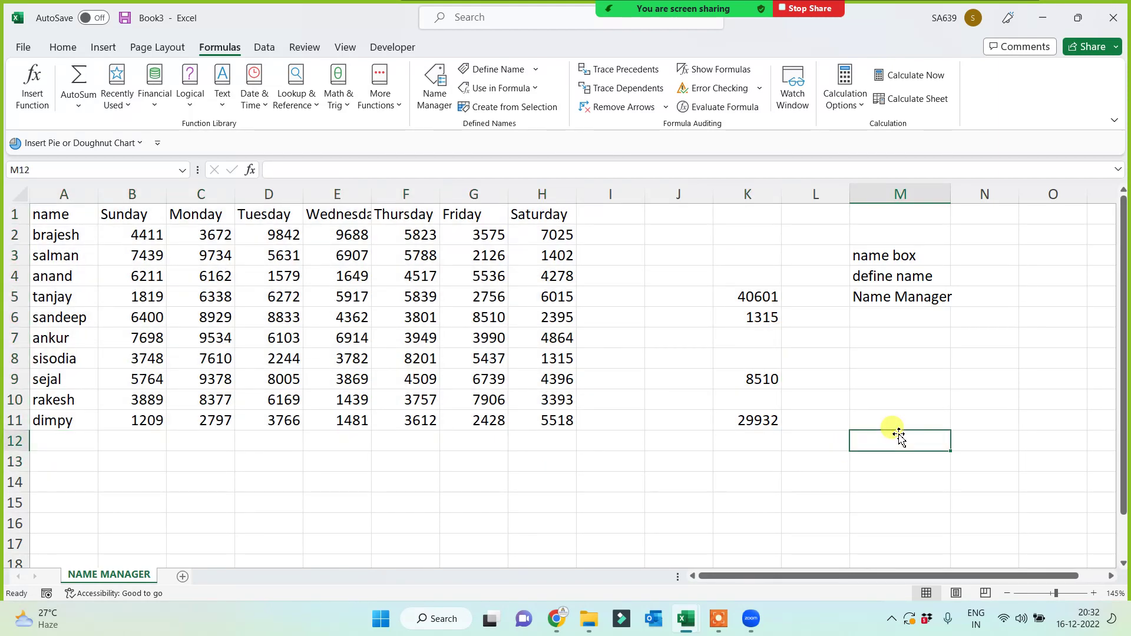
{"action": "left_click_drag", "start_coordinate": [760, 253], "coordinate": [747, 462]}
{"action": "left_click", "coordinate": [870, 419]}
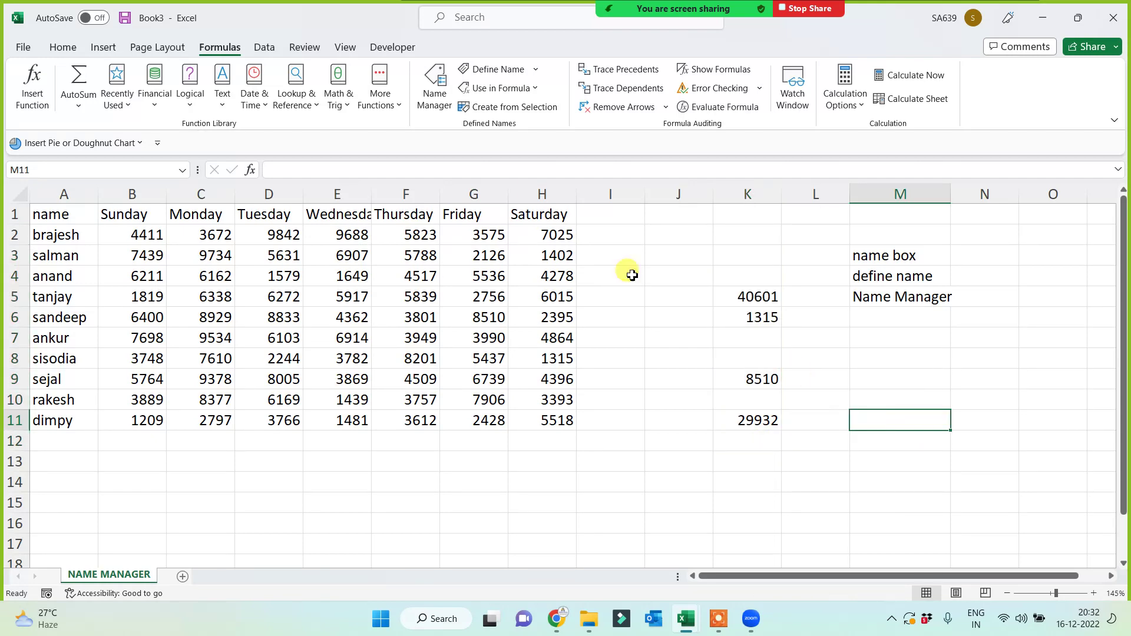
{"action": "left_click", "coordinate": [434, 88]}
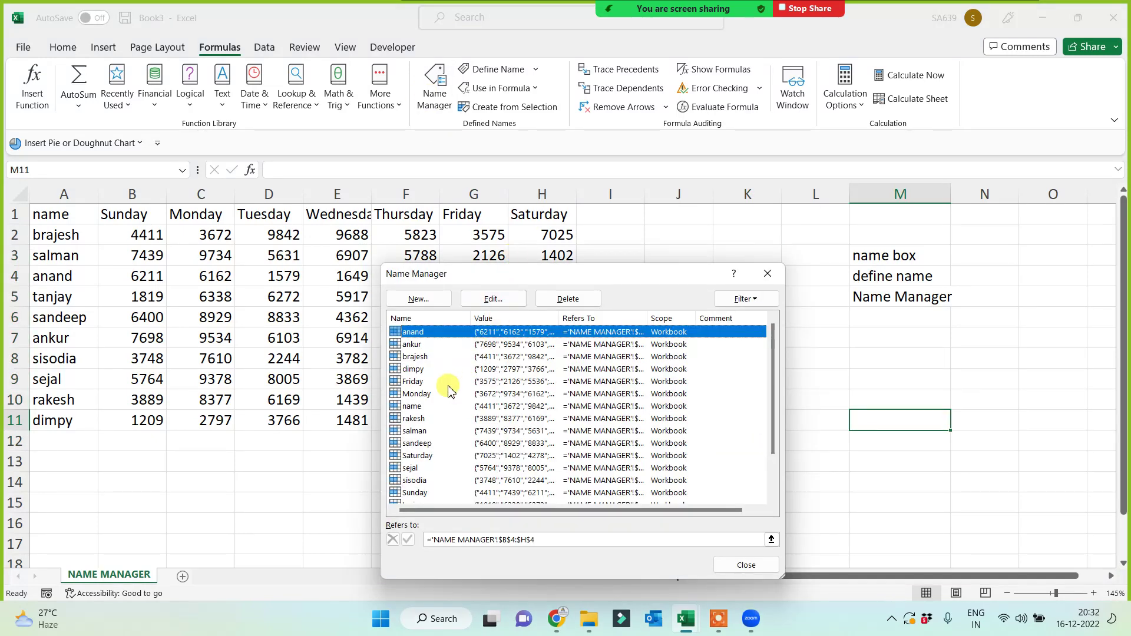
{"action": "scroll", "coordinate": [443, 448], "scroll_direction": "down", "scroll_amount": 2}
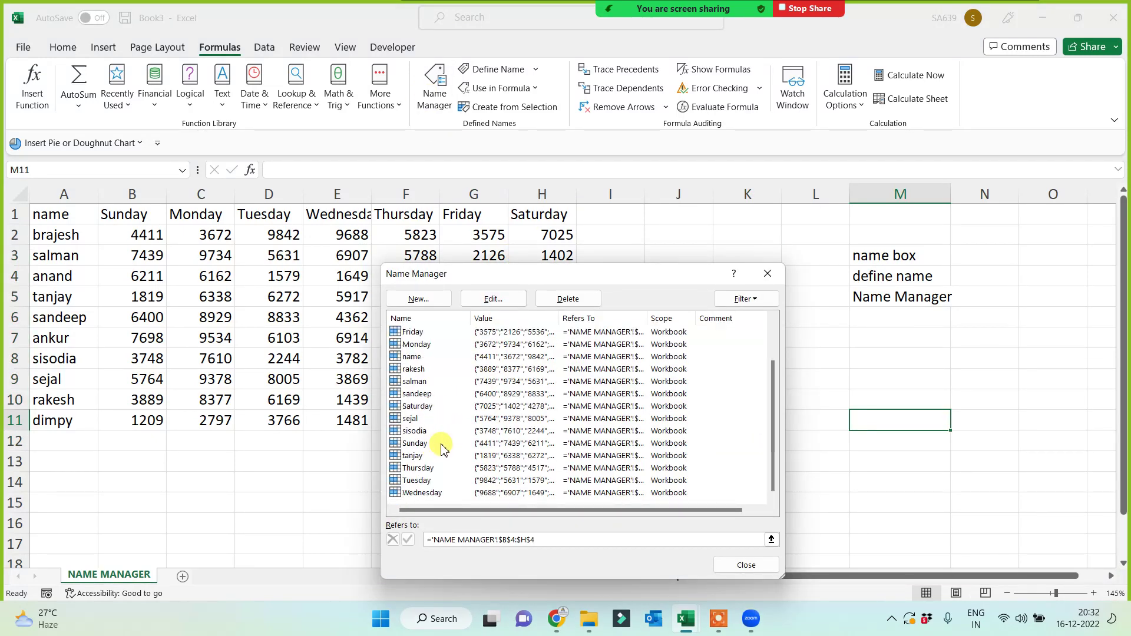
{"action": "scroll", "coordinate": [442, 448], "scroll_direction": "up", "scroll_amount": 2}
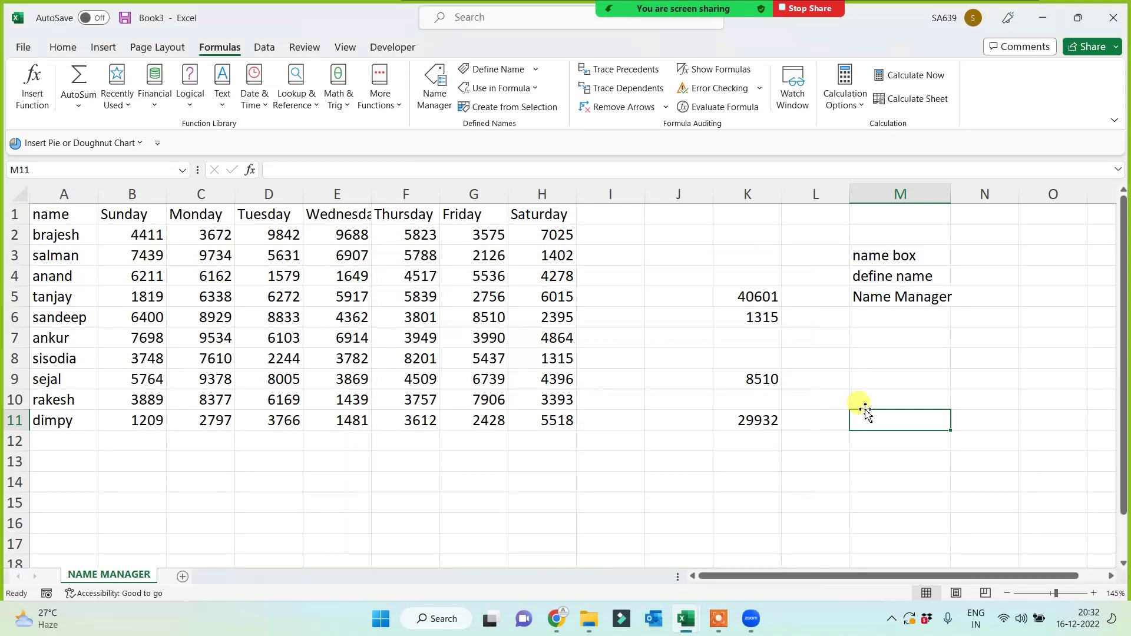
{"action": "left_click", "coordinate": [768, 273]}
{"action": "left_click", "coordinate": [886, 316]}
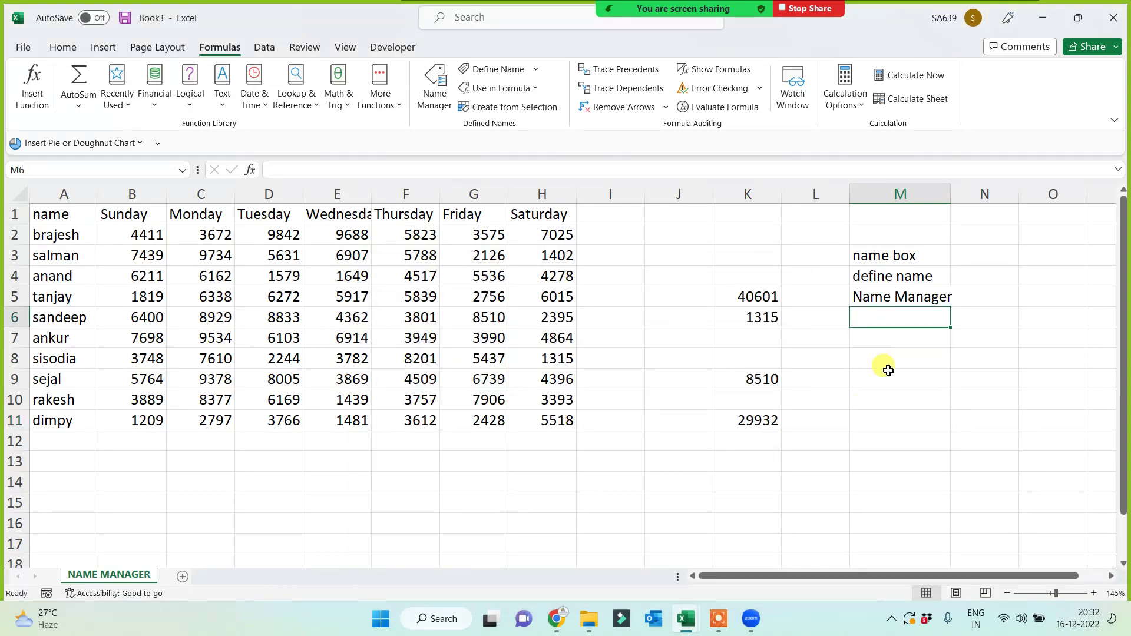
Add "Create from selection" in cell M6 below the other naming methods.
{"action": "type", "text": "Cre"}
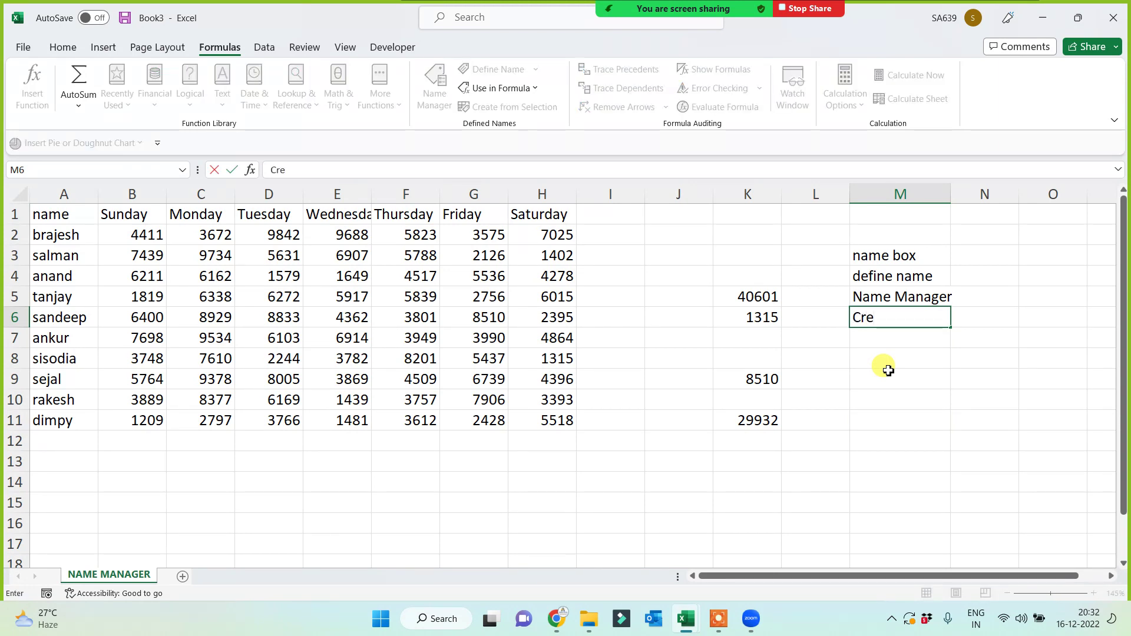
{"action": "type", "text": "ate from selection"}
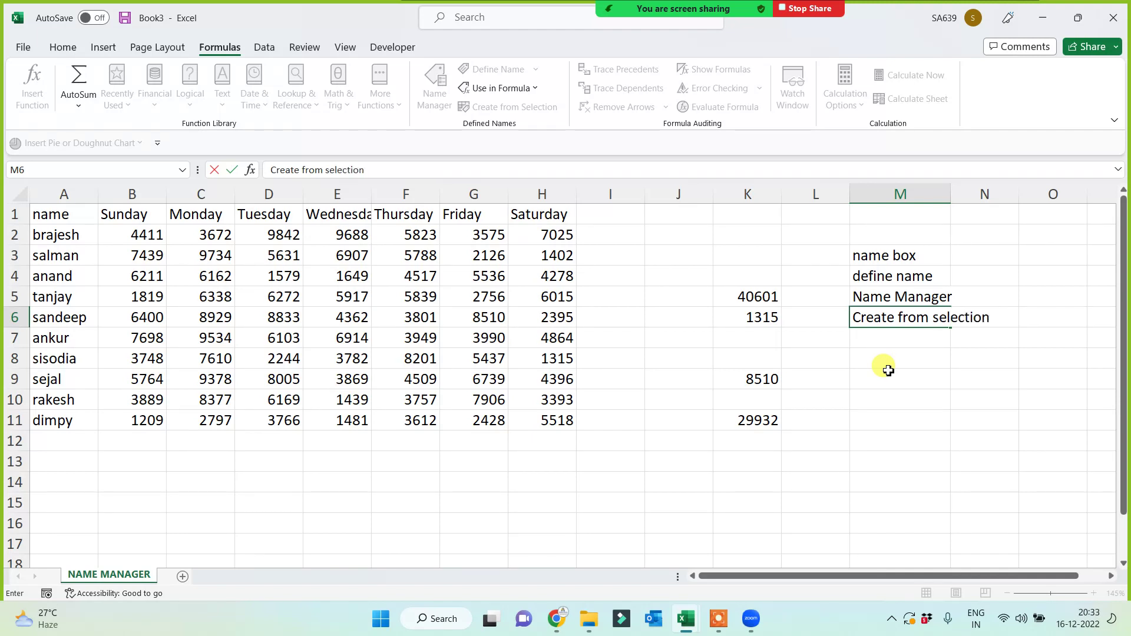
{"action": "key", "text": "Return"}
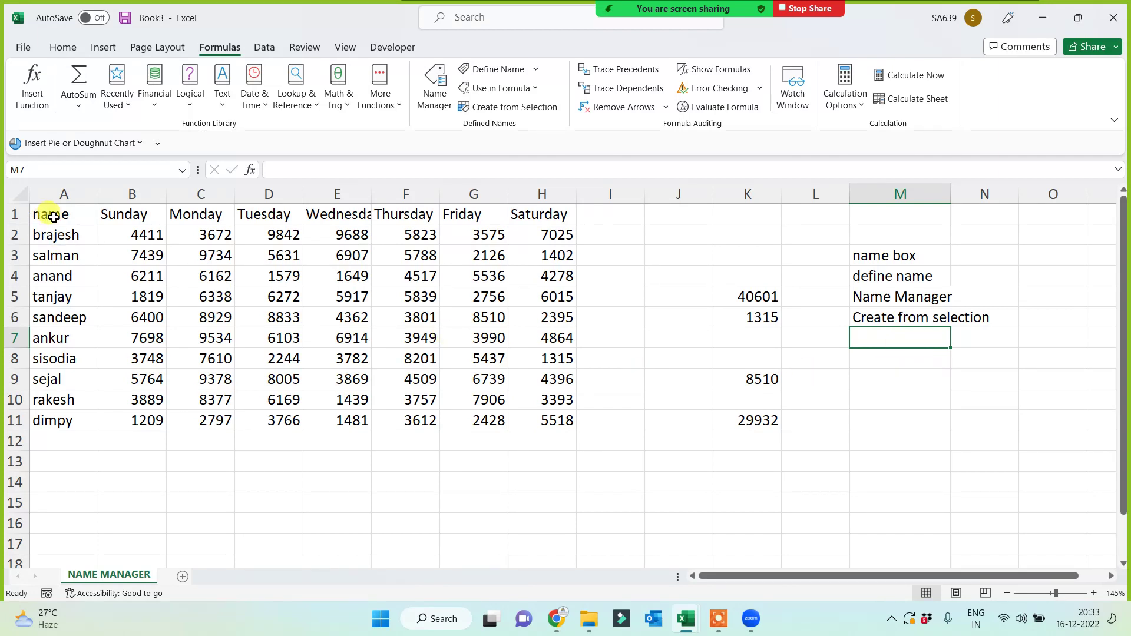
{"action": "left_click_drag", "start_coordinate": [53, 218], "coordinate": [556, 421]}
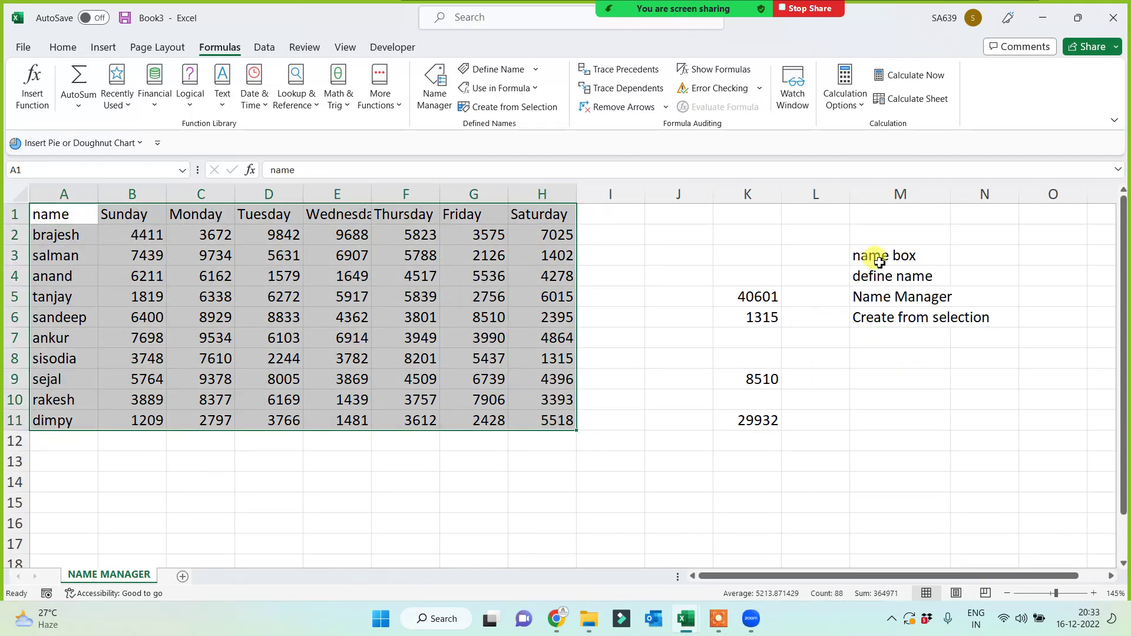
{"action": "left_click", "coordinate": [863, 460]}
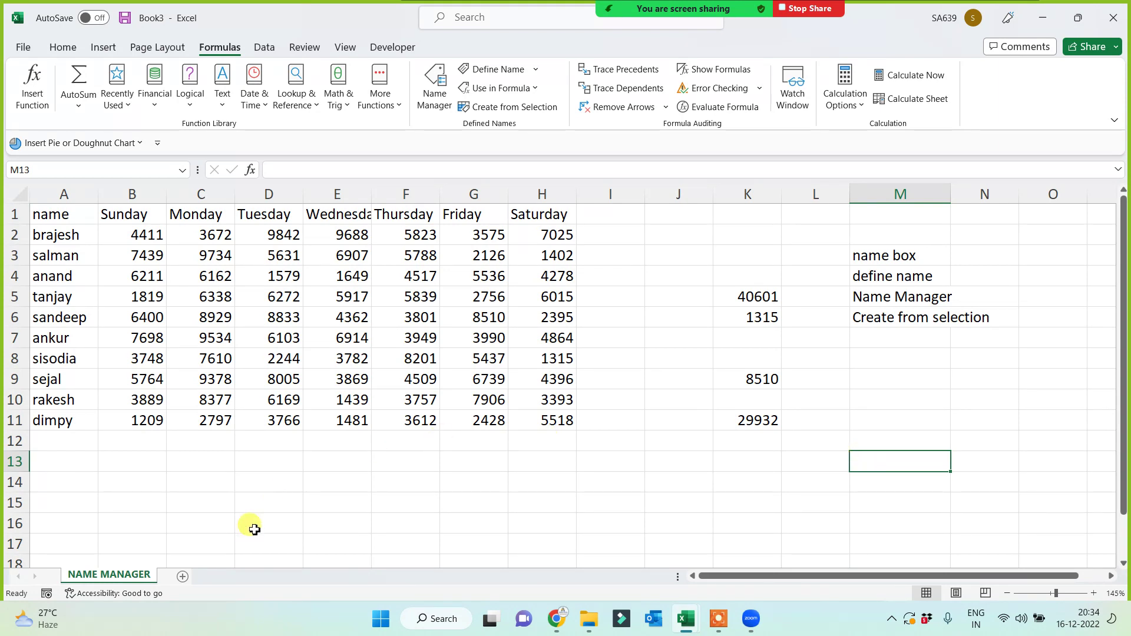
Add a new worksheet and enter a SUM formula in C5 using the defined name of the person in row 4.
{"action": "left_click", "coordinate": [182, 576]}
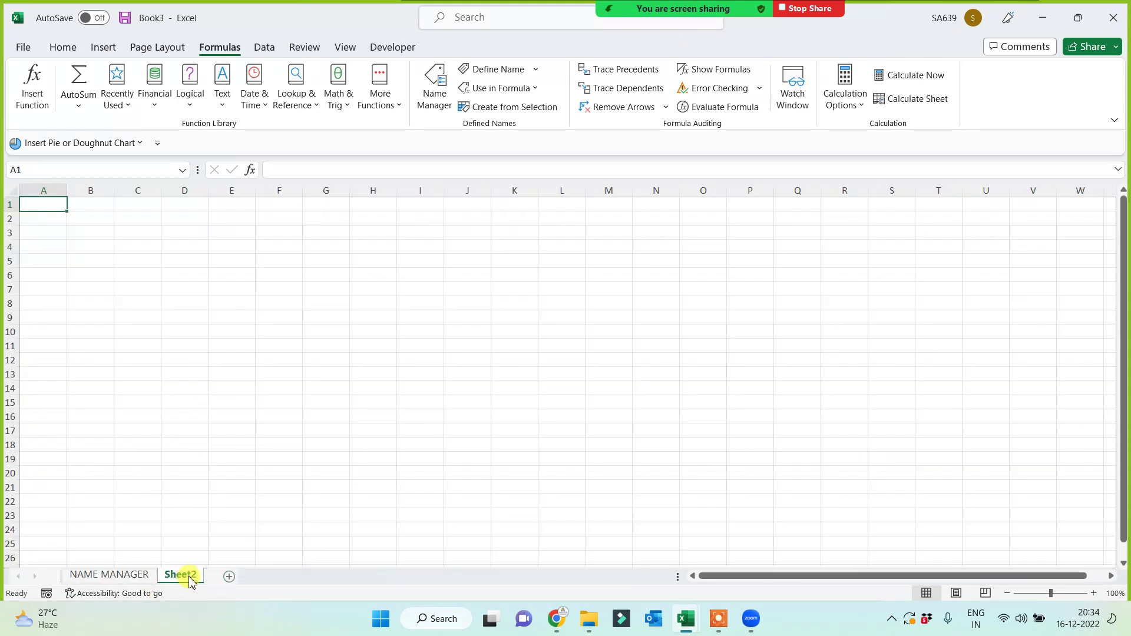
{"action": "scroll", "coordinate": [192, 306], "scroll_direction": "up", "scroll_amount": 4, "text": "ctrl"}
{"action": "left_click", "coordinate": [192, 307]}
{"action": "type", "text": "=sum"}
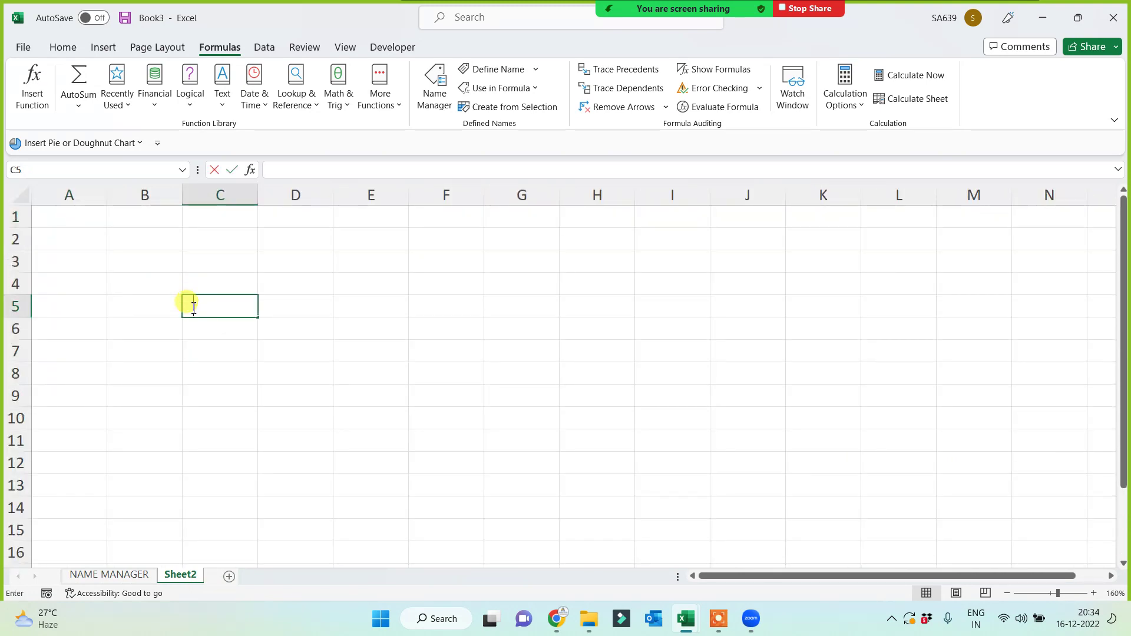
{"action": "type", "text": "(anand"}
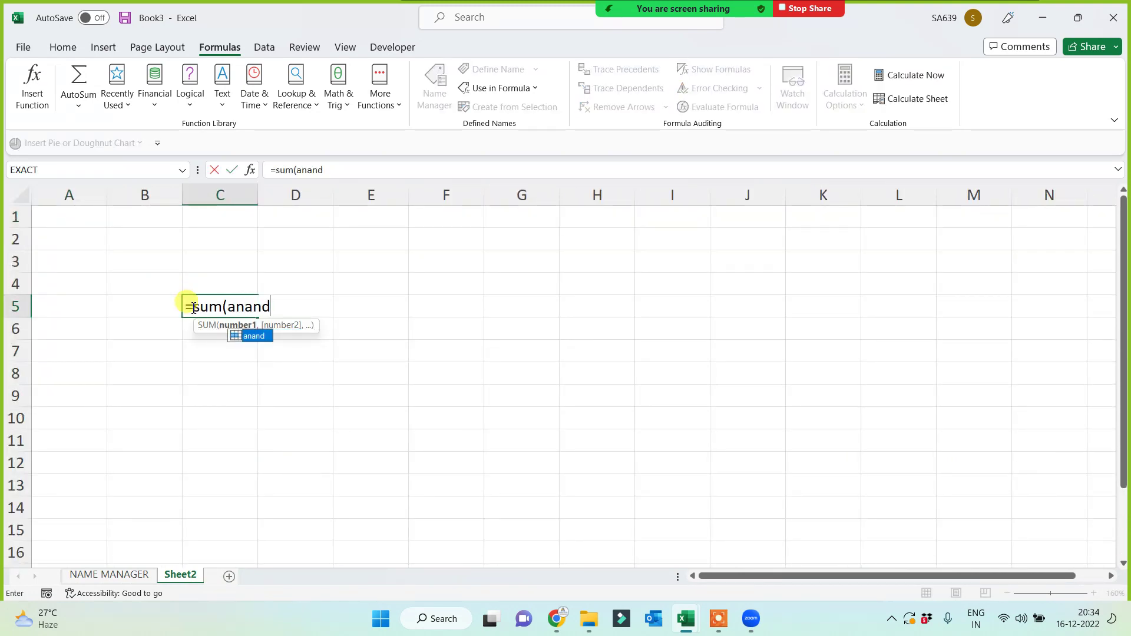
{"action": "key", "text": "Tab"}
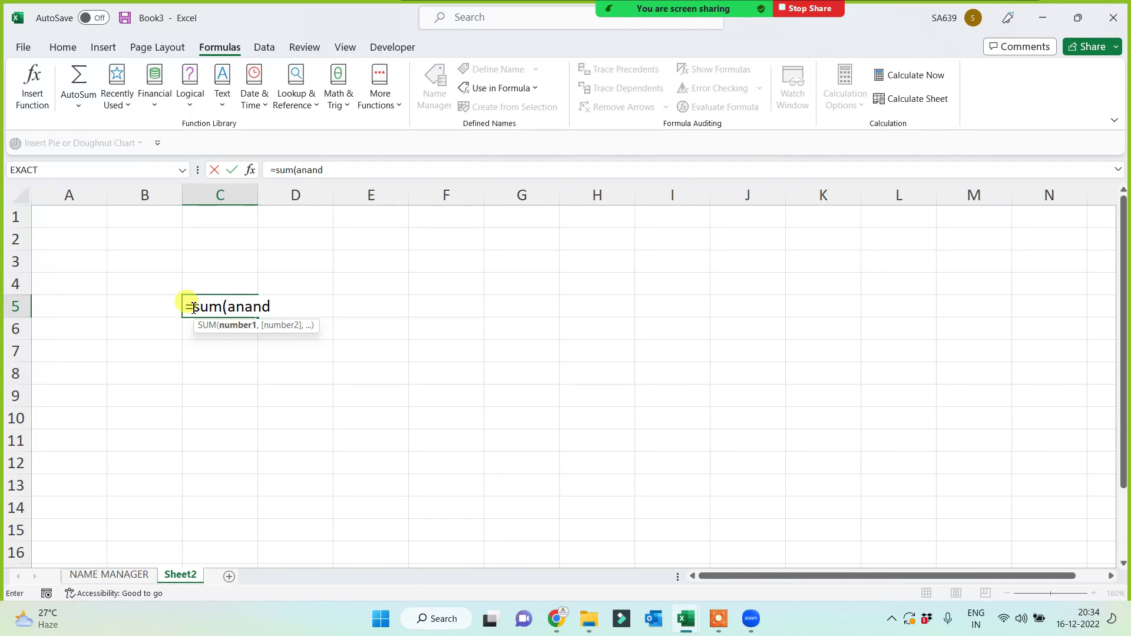
{"action": "type", "text": ")"}
{"action": "key", "text": "Return"}
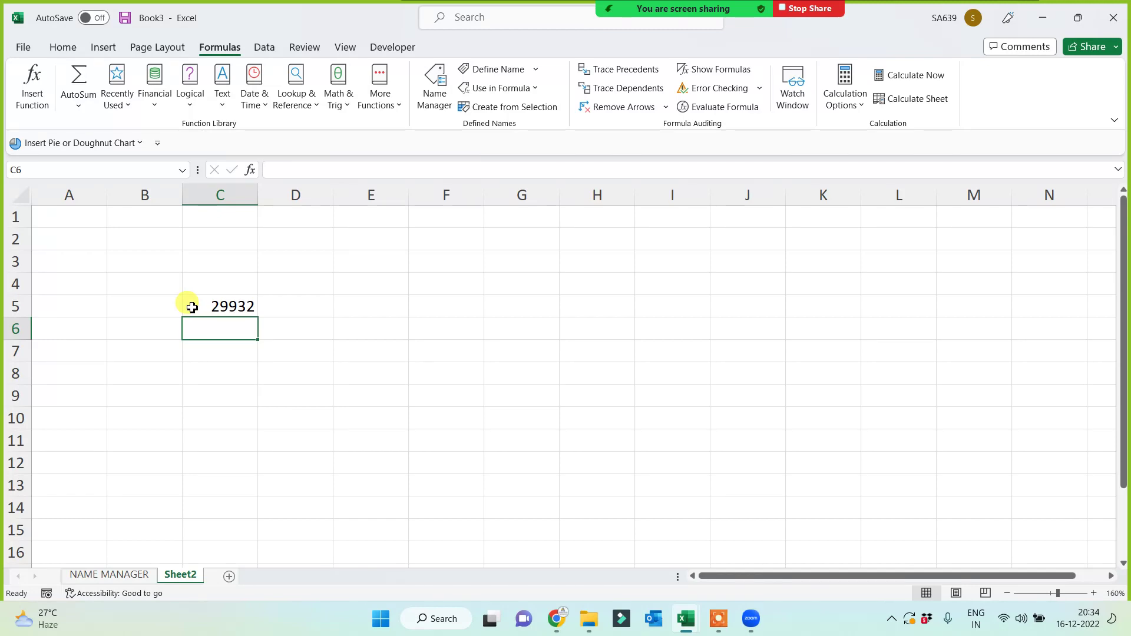
Clear the SUM formula from C5 on Sheet2 and return to the NAME MANAGER sheet.
{"action": "left_click", "coordinate": [192, 307]}
{"action": "key", "text": "Delete"}
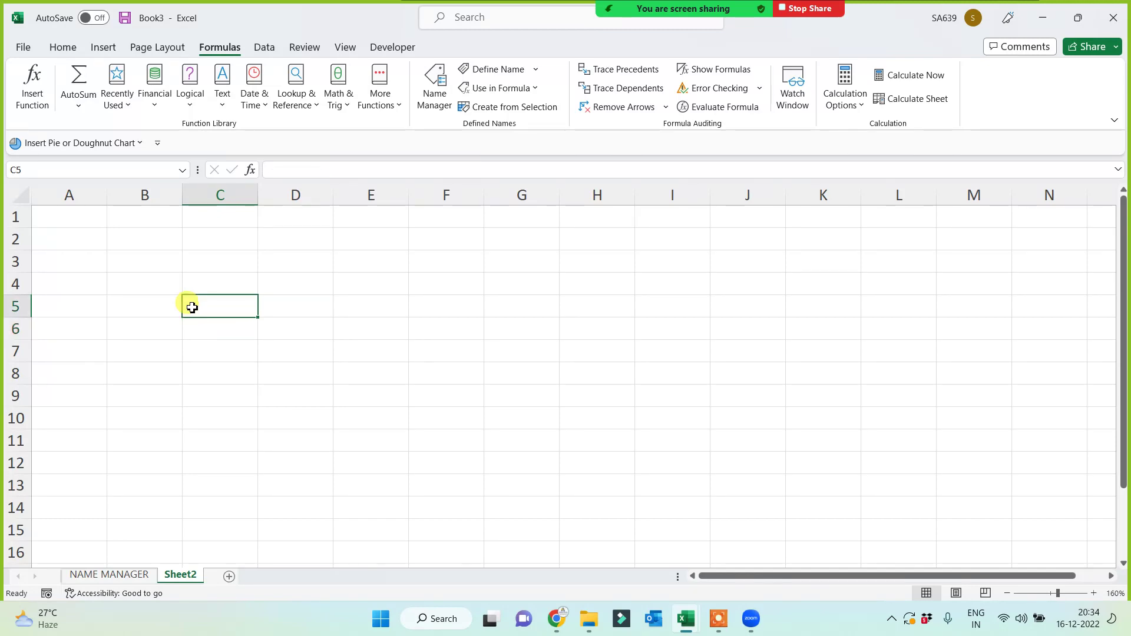
{"action": "left_click", "coordinate": [108, 573]}
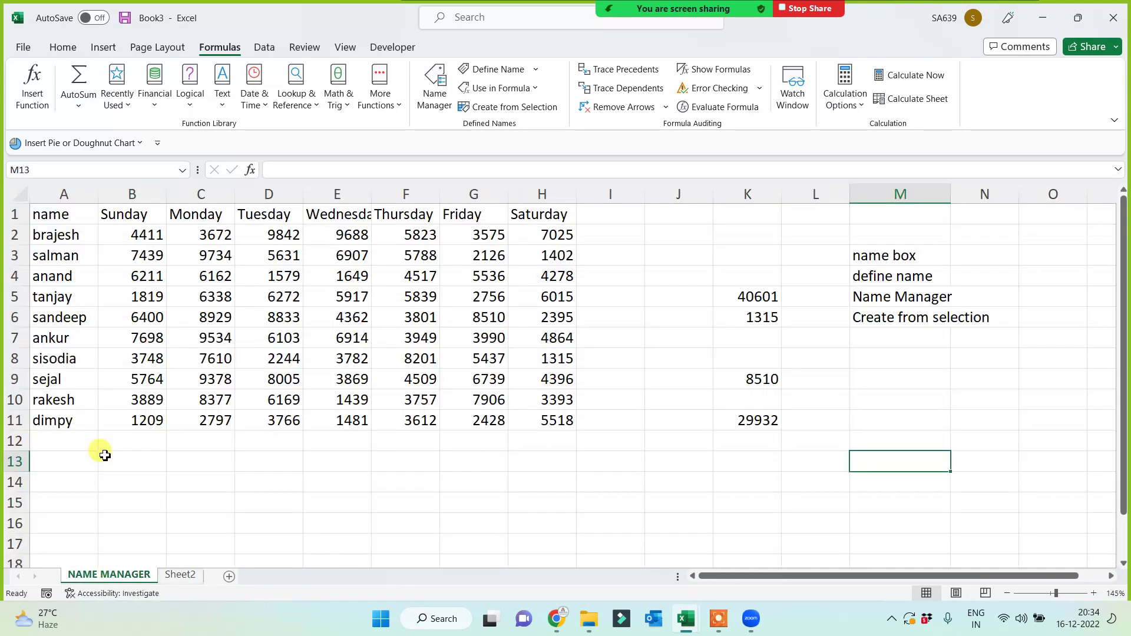
{"action": "left_click", "coordinate": [182, 575]}
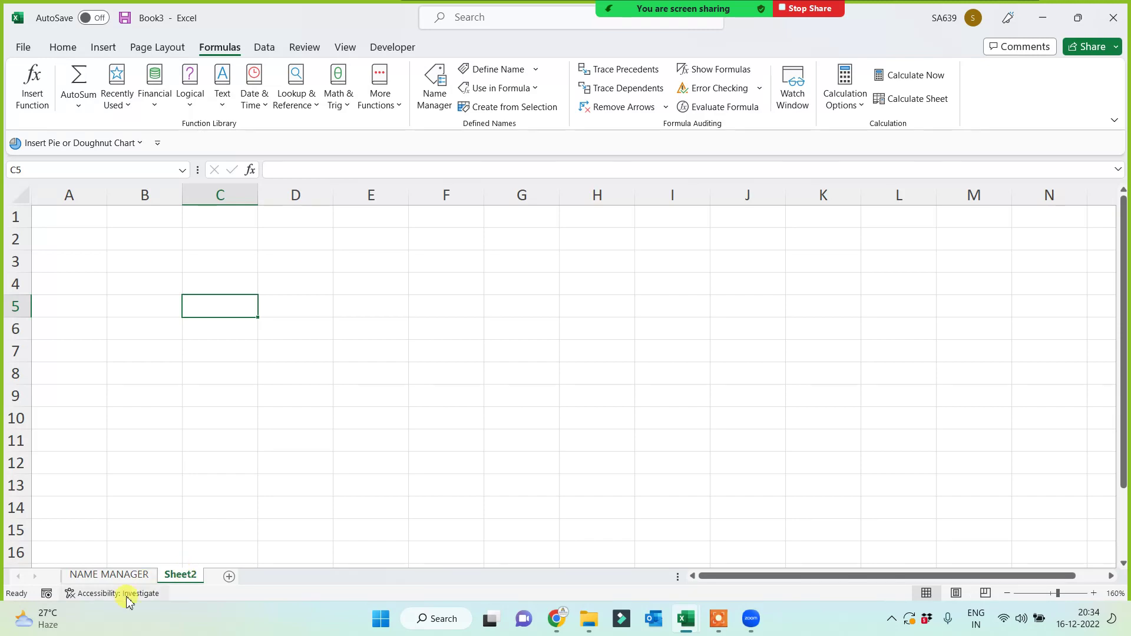
{"action": "left_click", "coordinate": [121, 574]}
{"action": "left_click", "coordinate": [327, 456]}
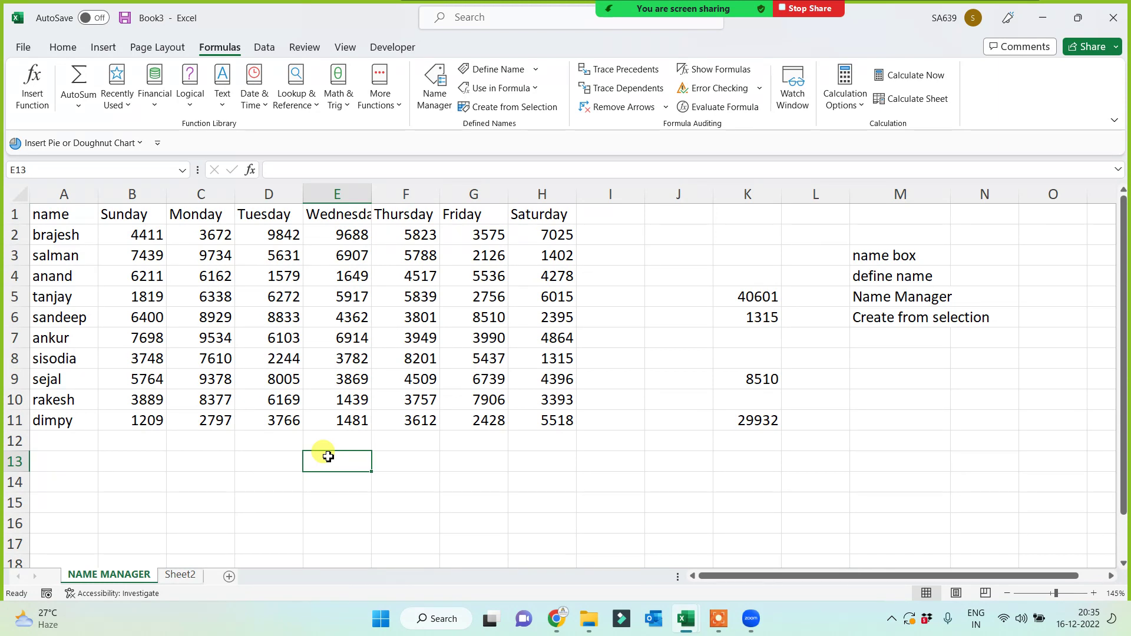
Copy the data table A1:H11 from the NAME MANAGER sheet to cell A1 of Sheet2.
{"action": "left_click_drag", "start_coordinate": [53, 216], "coordinate": [537, 424]}
{"action": "key", "text": "ctrl+c"}
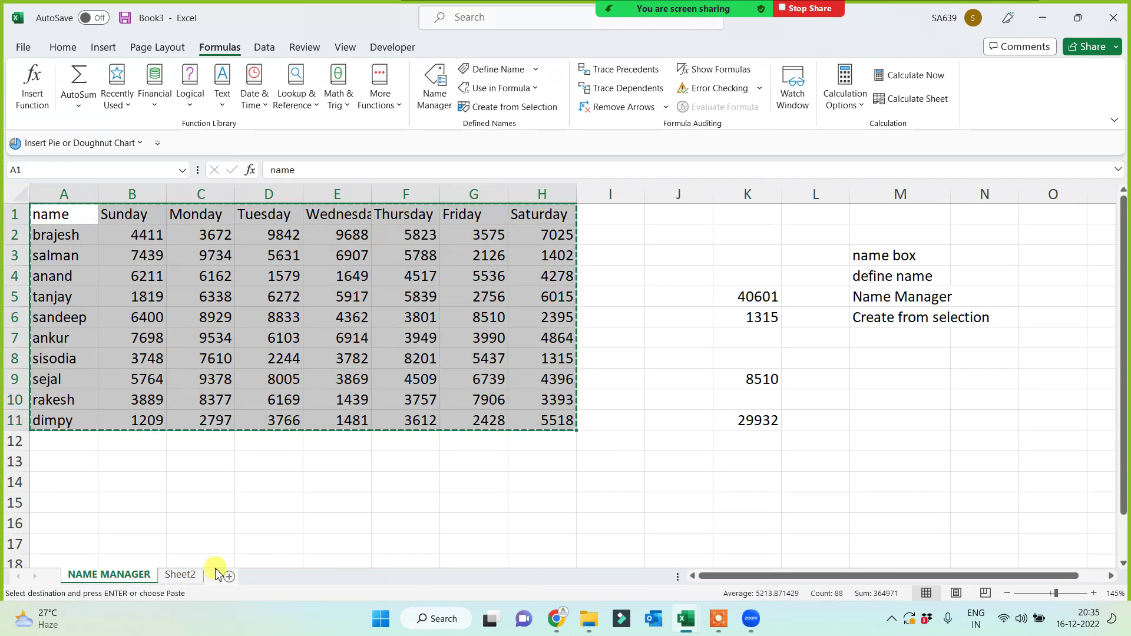
{"action": "left_click", "coordinate": [180, 574]}
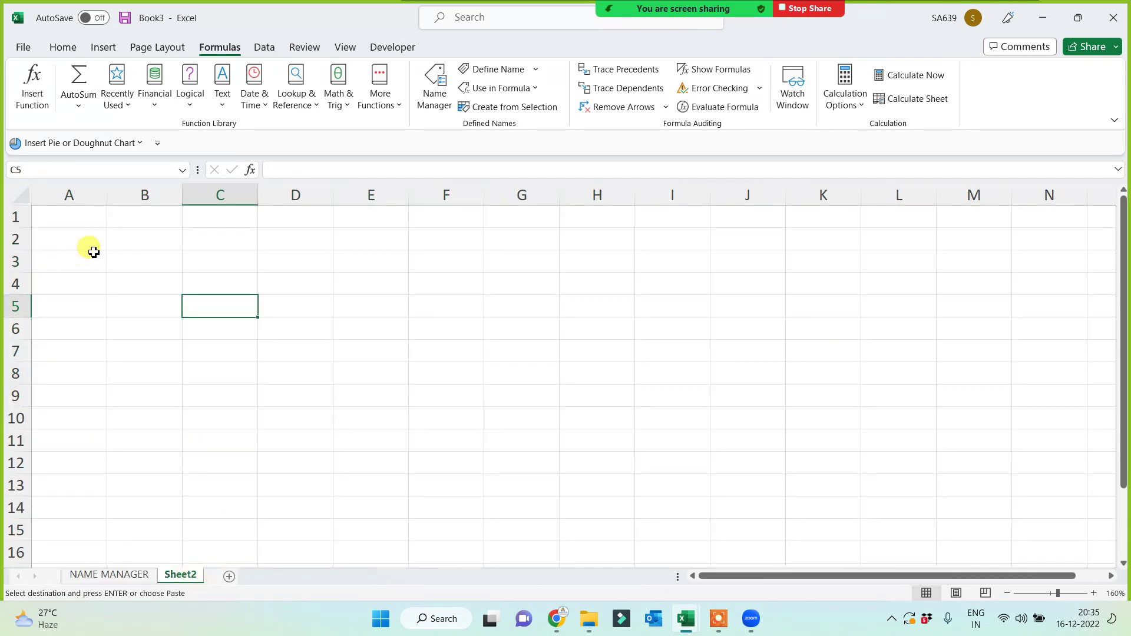
{"action": "left_click", "coordinate": [63, 218]}
{"action": "key", "text": "ctrl+v"}
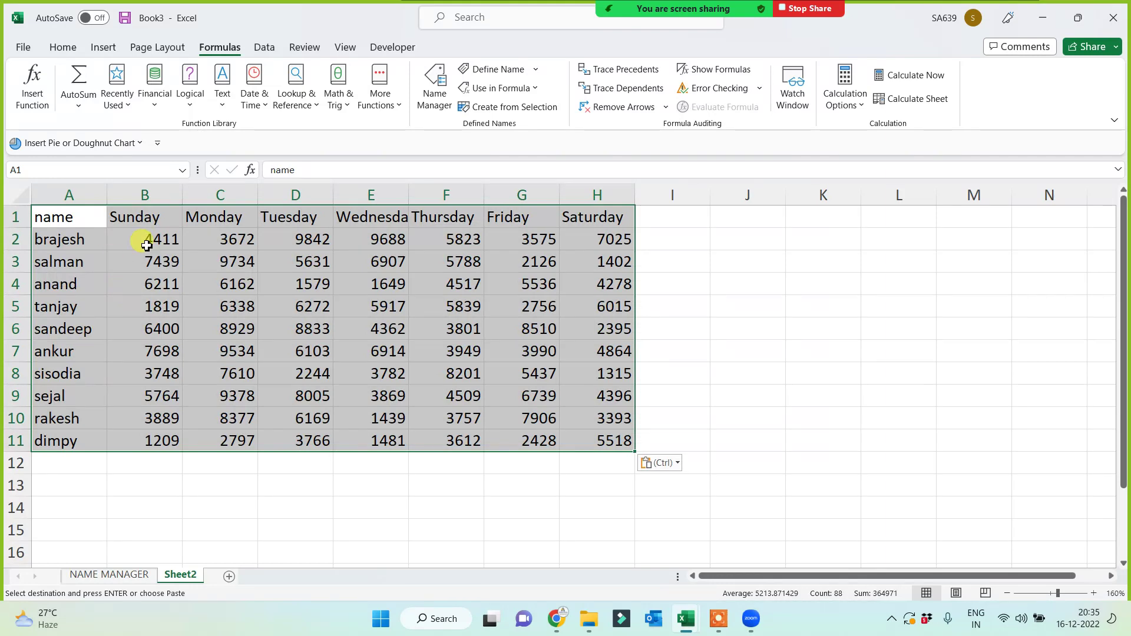
Copy the data rows A2:H11 on Sheet2 and paste them three times below, starting at A12, A22 and A32.
{"action": "left_click_drag", "start_coordinate": [147, 245], "coordinate": [560, 441]}
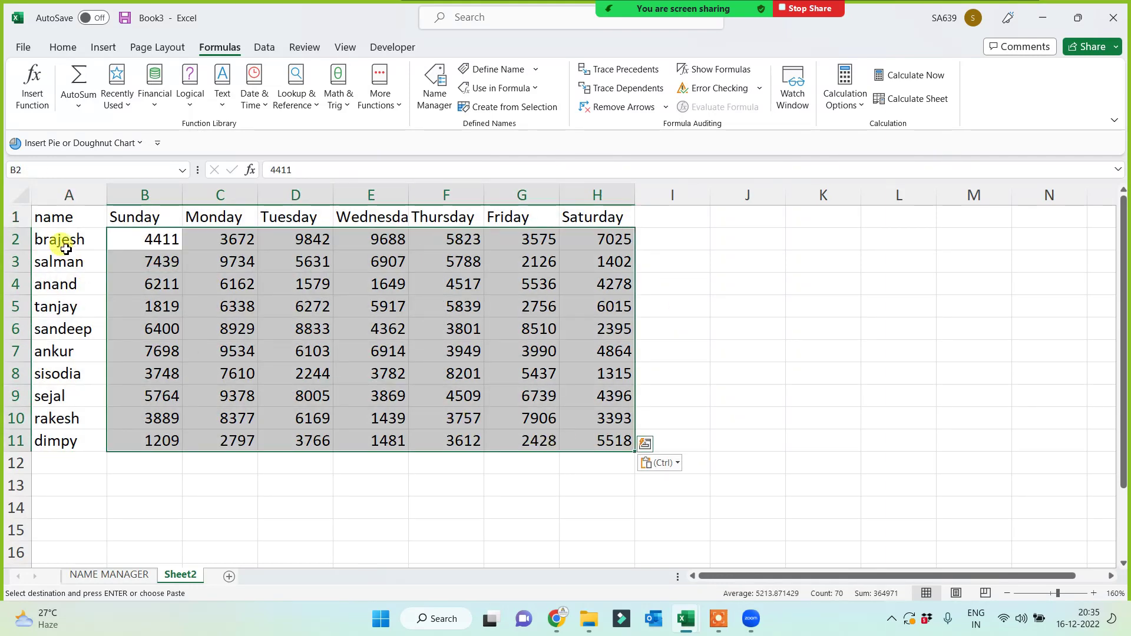
{"action": "left_click_drag", "start_coordinate": [66, 248], "coordinate": [596, 442]}
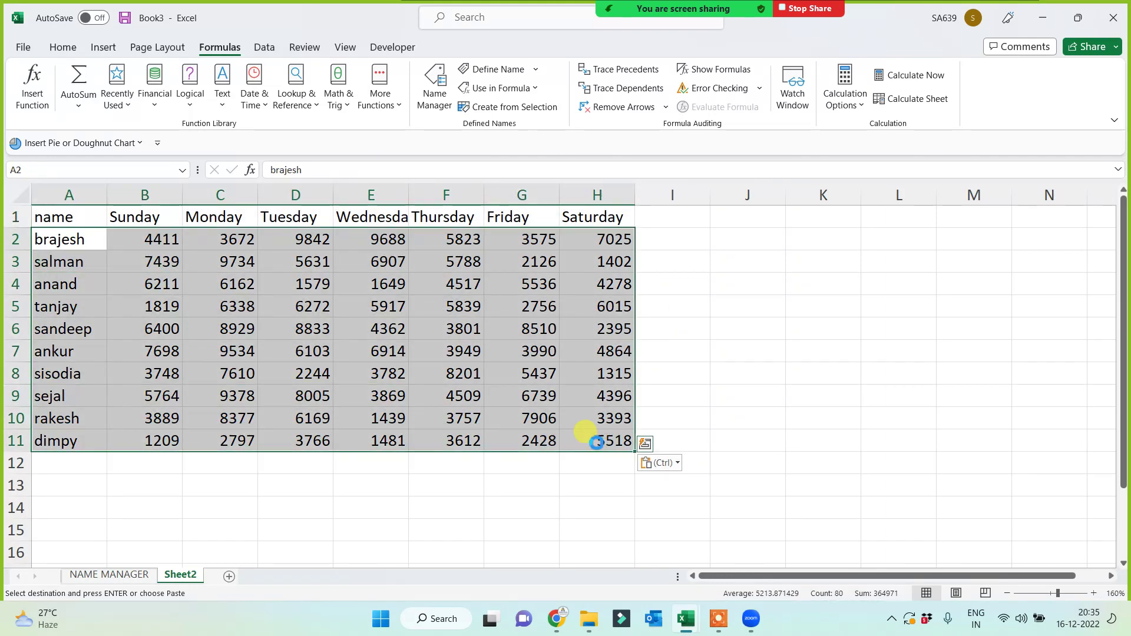
{"action": "key", "text": "ctrl+c"}
{"action": "left_click", "coordinate": [56, 463]}
{"action": "key", "text": "ctrl+v"}
{"action": "scroll", "coordinate": [78, 502], "scroll_direction": "down", "scroll_amount": 3}
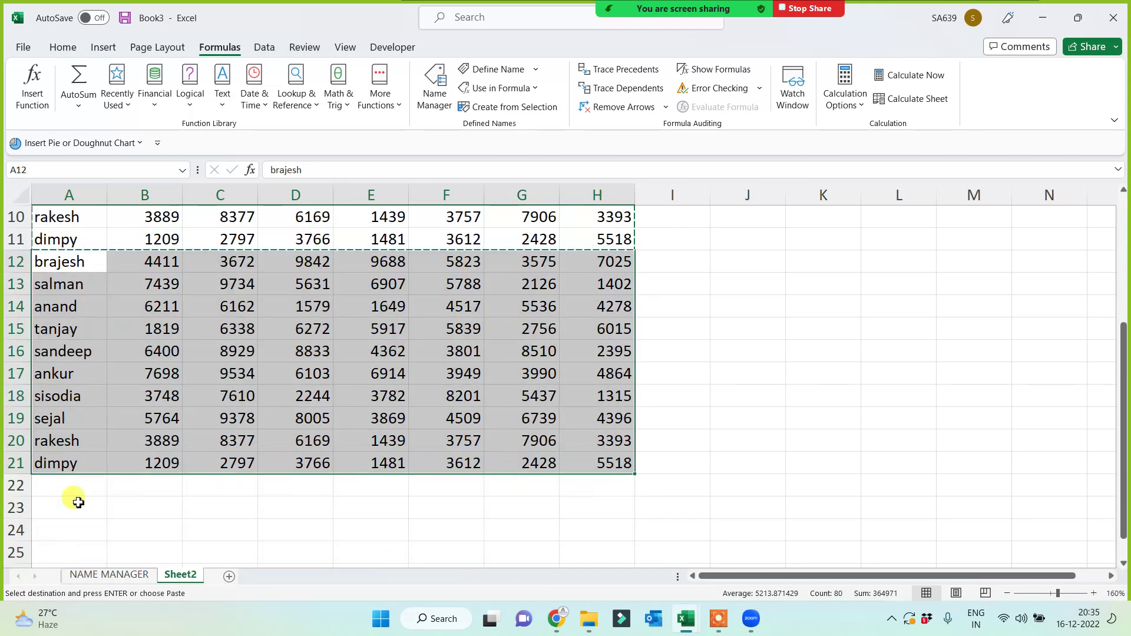
{"action": "left_click", "coordinate": [55, 486]}
{"action": "key", "text": "ctrl+v"}
{"action": "scroll", "coordinate": [69, 498], "scroll_direction": "down", "scroll_amount": 5}
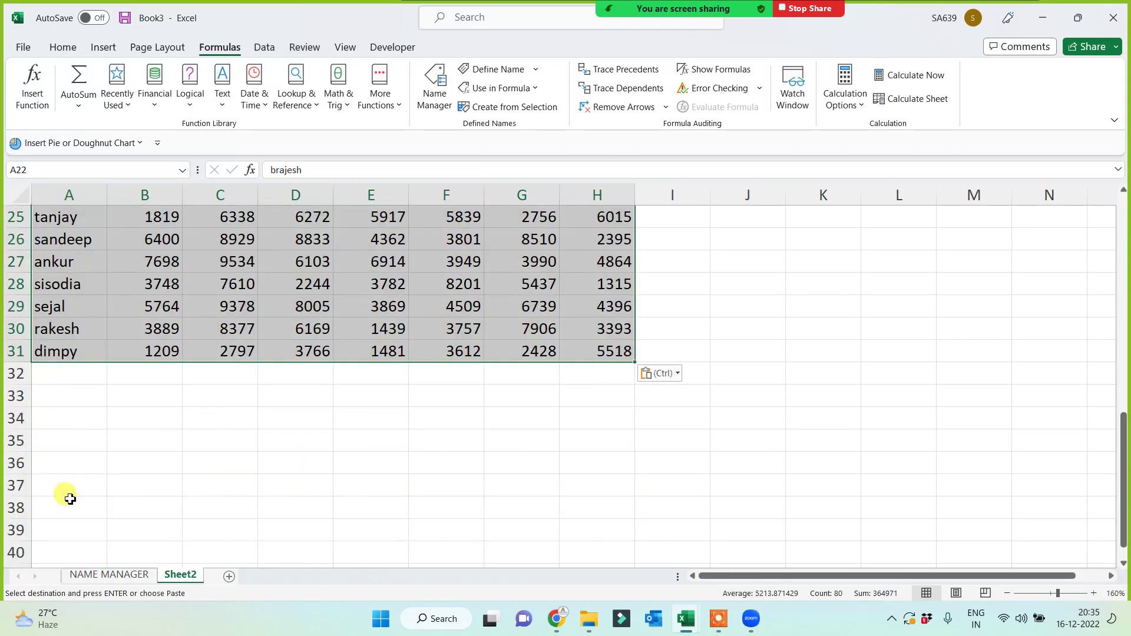
{"action": "left_click", "coordinate": [59, 373]}
{"action": "key", "text": "ctrl+v"}
{"action": "scroll", "coordinate": [202, 434], "scroll_direction": "up", "scroll_amount": 4}
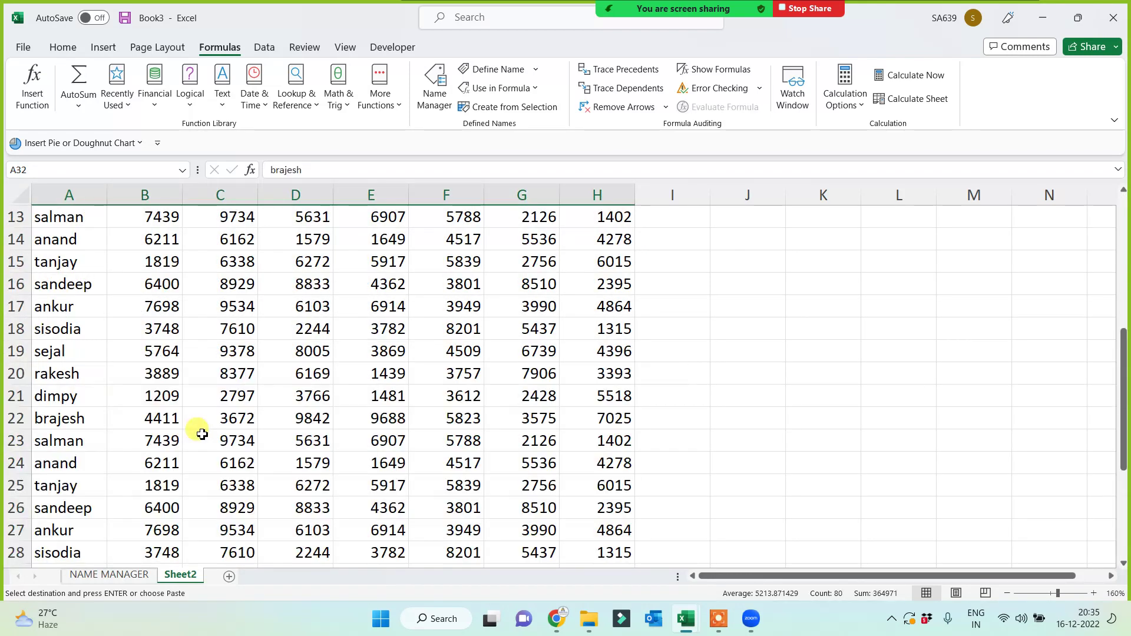
{"action": "scroll", "coordinate": [202, 434], "scroll_direction": "up", "scroll_amount": 4}
{"action": "scroll", "coordinate": [198, 434], "scroll_direction": "down", "scroll_amount": 8}
{"action": "key", "text": "Escape"}
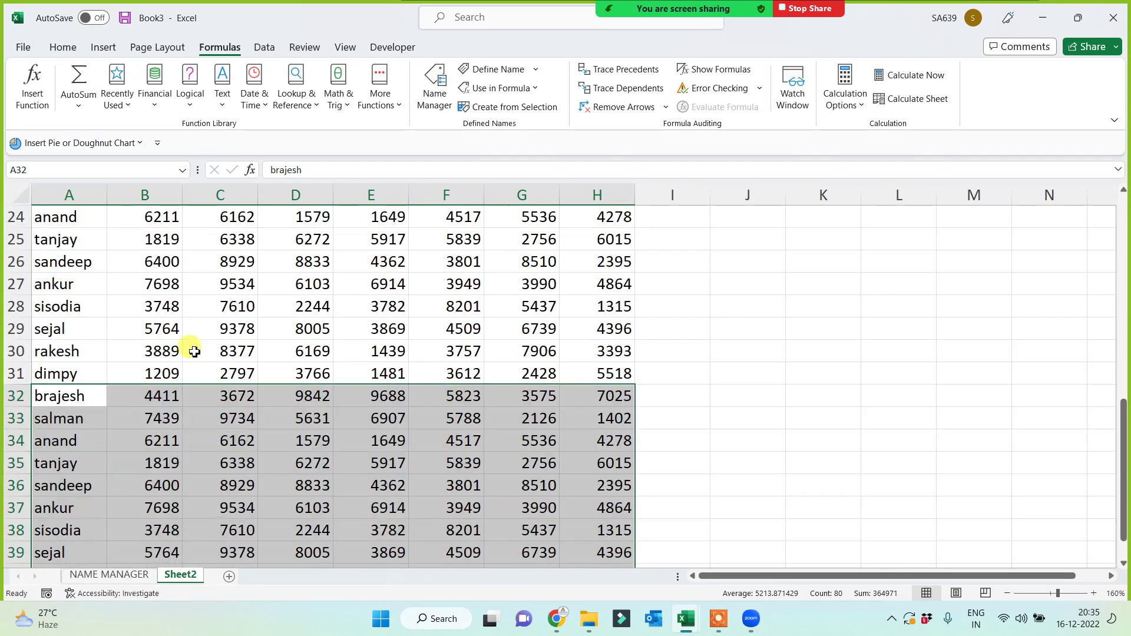
{"action": "left_click", "coordinate": [236, 364]}
Apply all borders to the header row and the whole table on Sheet2, and center the contents of every table cell.
{"action": "scroll", "coordinate": [223, 360], "scroll_direction": "up", "scroll_amount": 8}
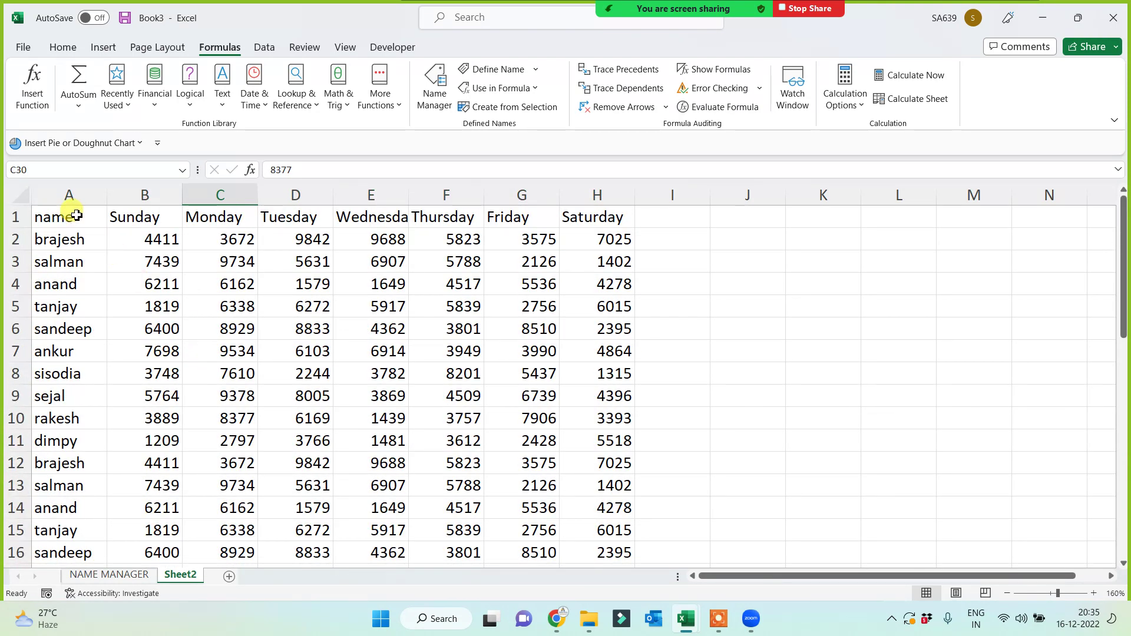
{"action": "left_click_drag", "start_coordinate": [76, 215], "coordinate": [565, 215]}
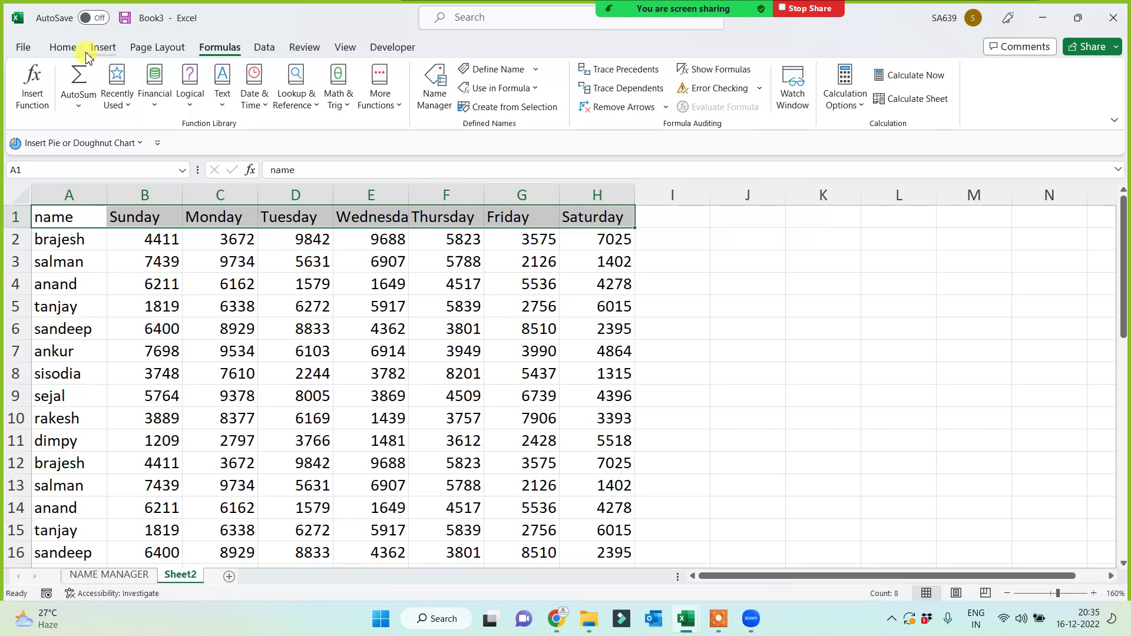
{"action": "left_click", "coordinate": [63, 47]}
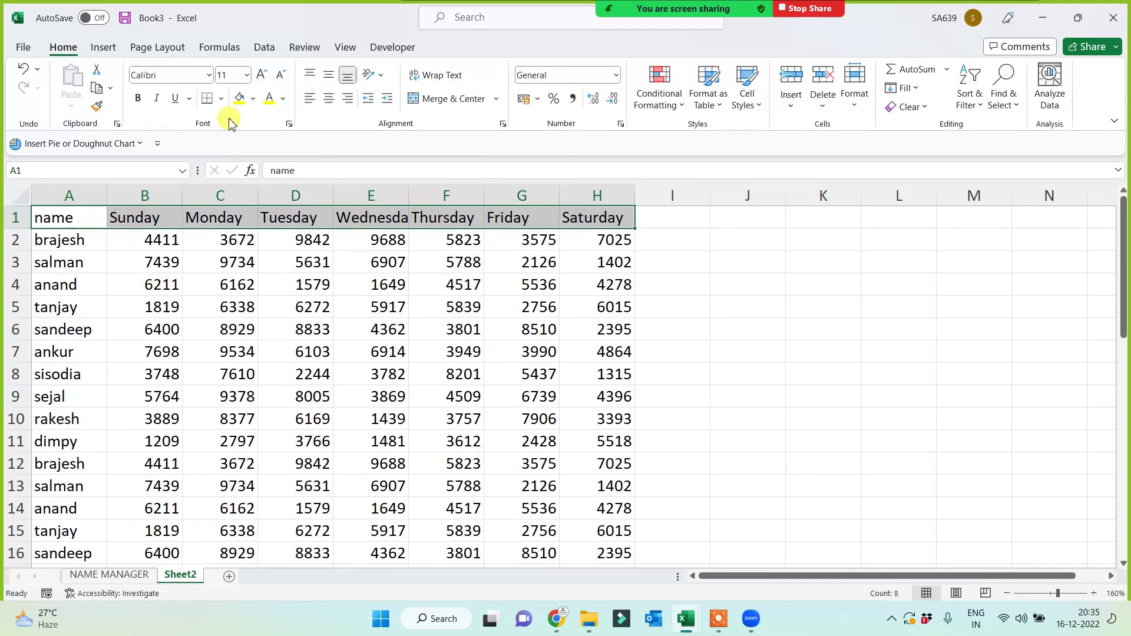
{"action": "left_click", "coordinate": [221, 99]}
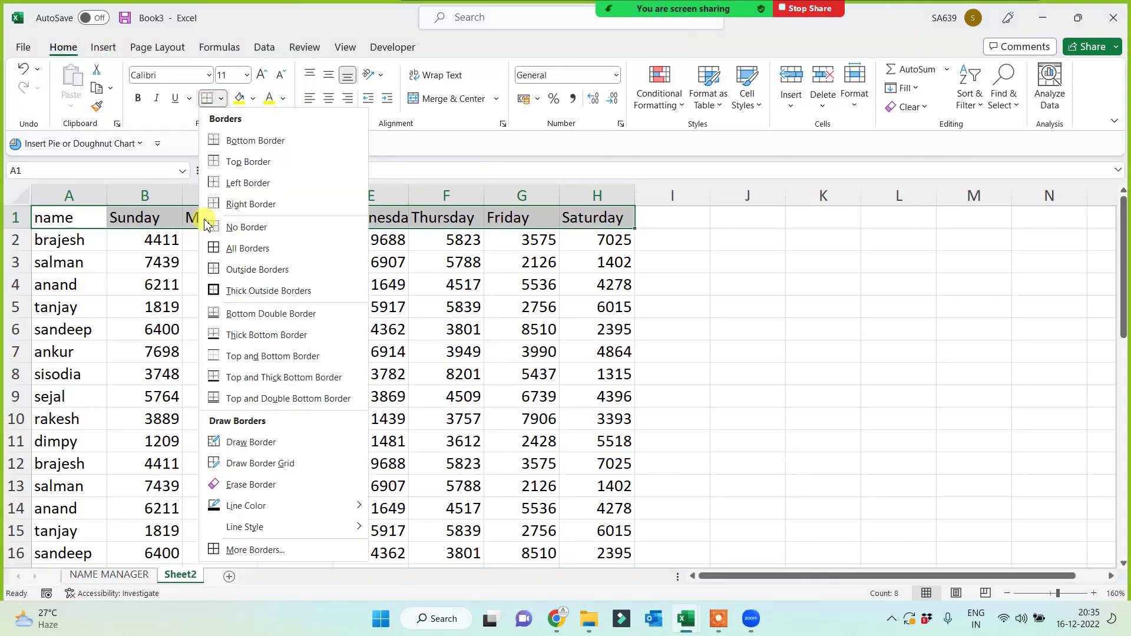
{"action": "left_click", "coordinate": [215, 248]}
{"action": "left_click", "coordinate": [211, 304]}
{"action": "key", "text": "ctrl+a"}
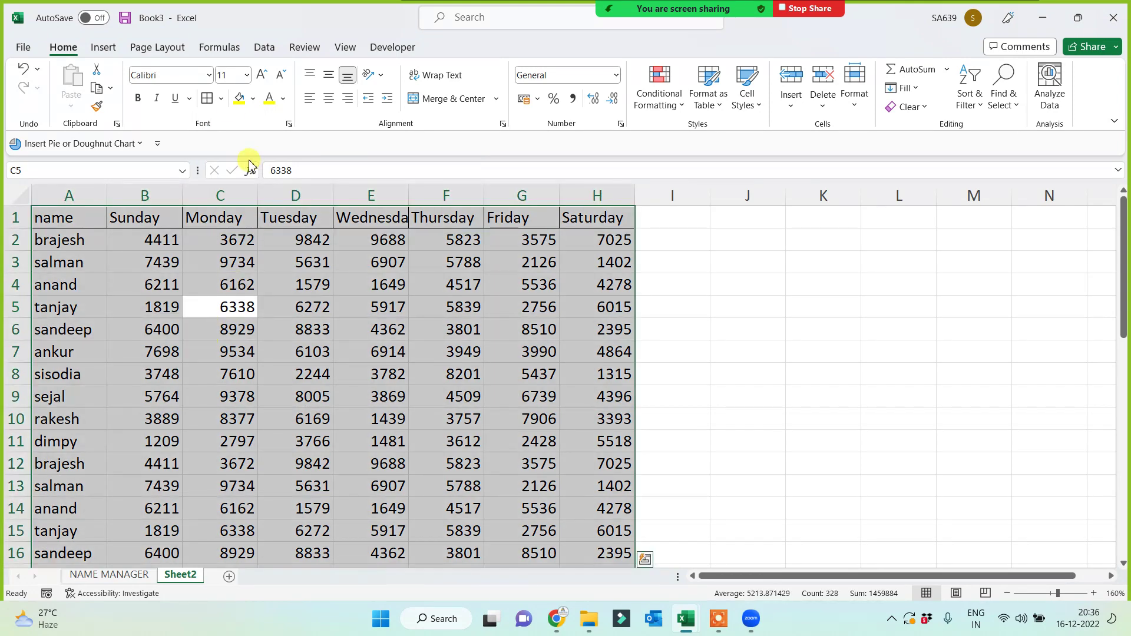
{"action": "left_click", "coordinate": [329, 97]}
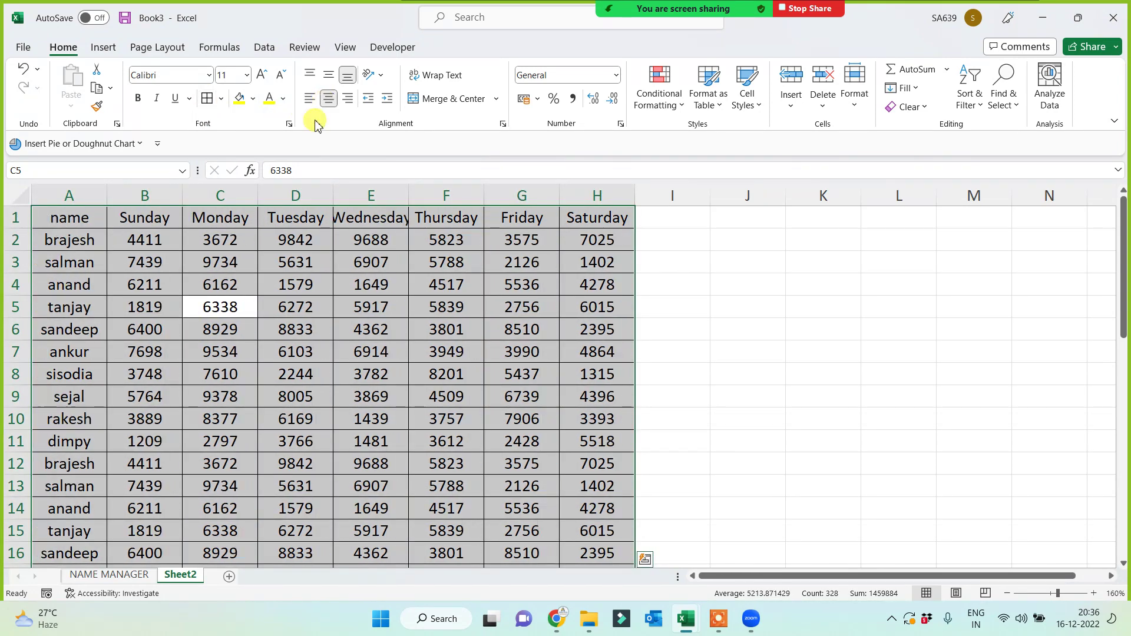
Fill the header row A1:H1 with yellow and widen column E to fit the Wednesday heading.
{"action": "left_click_drag", "start_coordinate": [67, 216], "coordinate": [591, 218]}
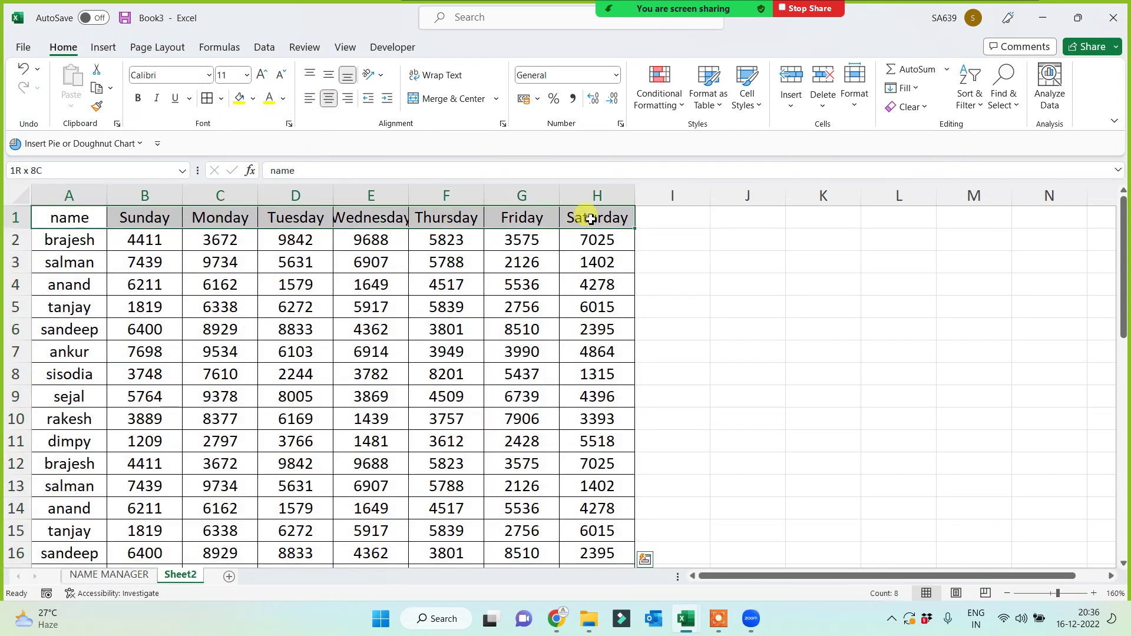
{"action": "left_click", "coordinate": [239, 97]}
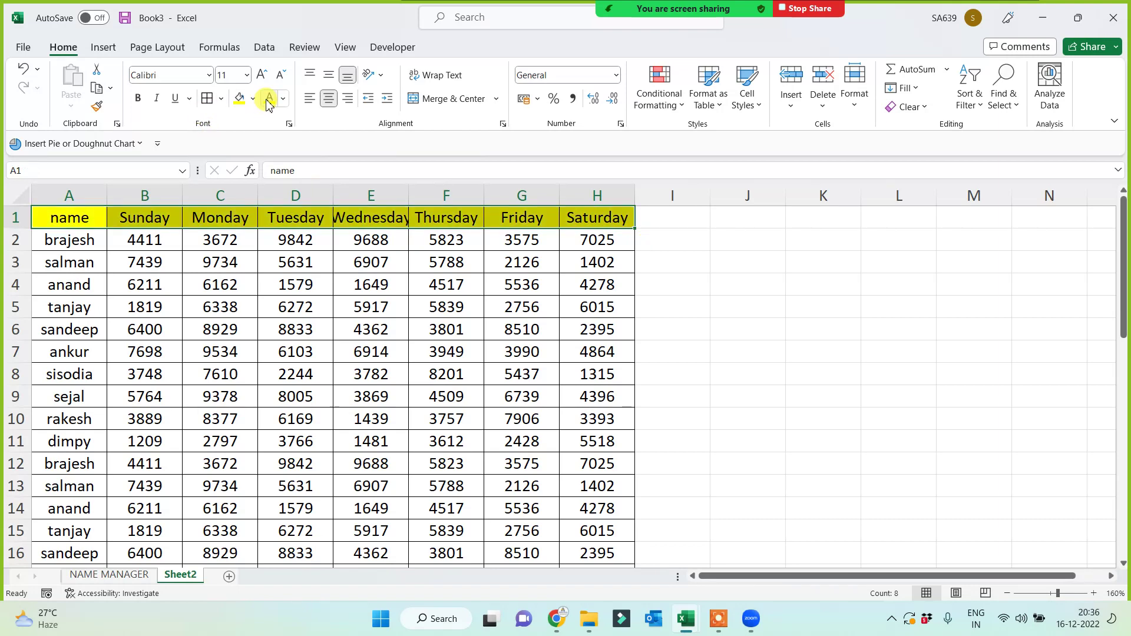
{"action": "left_click", "coordinate": [336, 302]}
{"action": "left_click_drag", "start_coordinate": [409, 195], "coordinate": [425, 195]}
{"action": "left_click", "coordinate": [432, 331]}
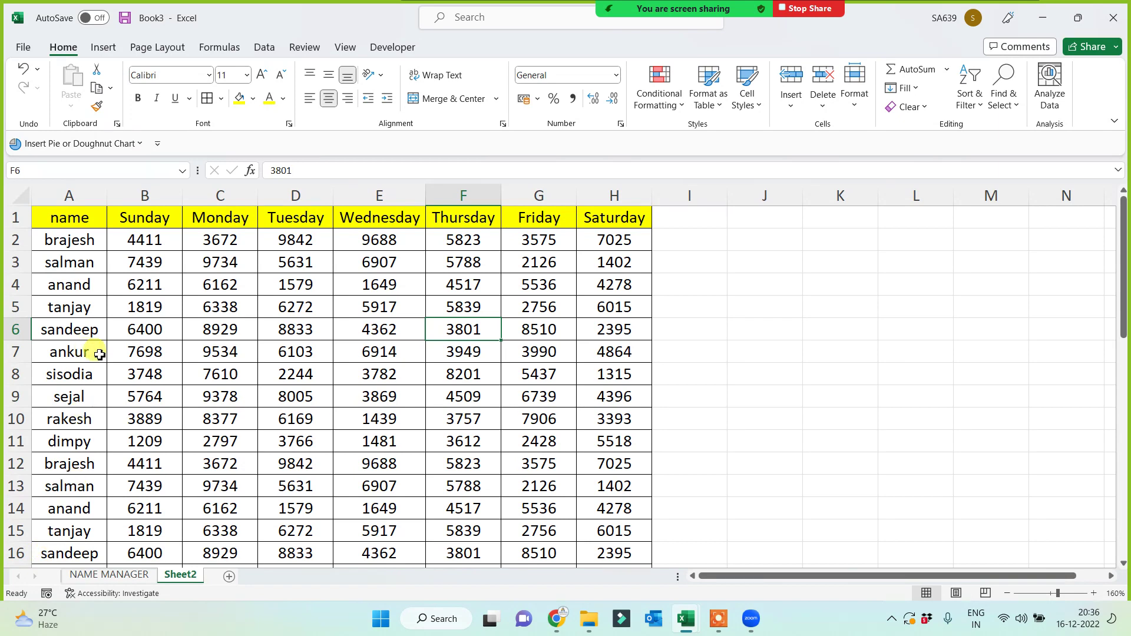
{"action": "left_click", "coordinate": [1051, 593]}
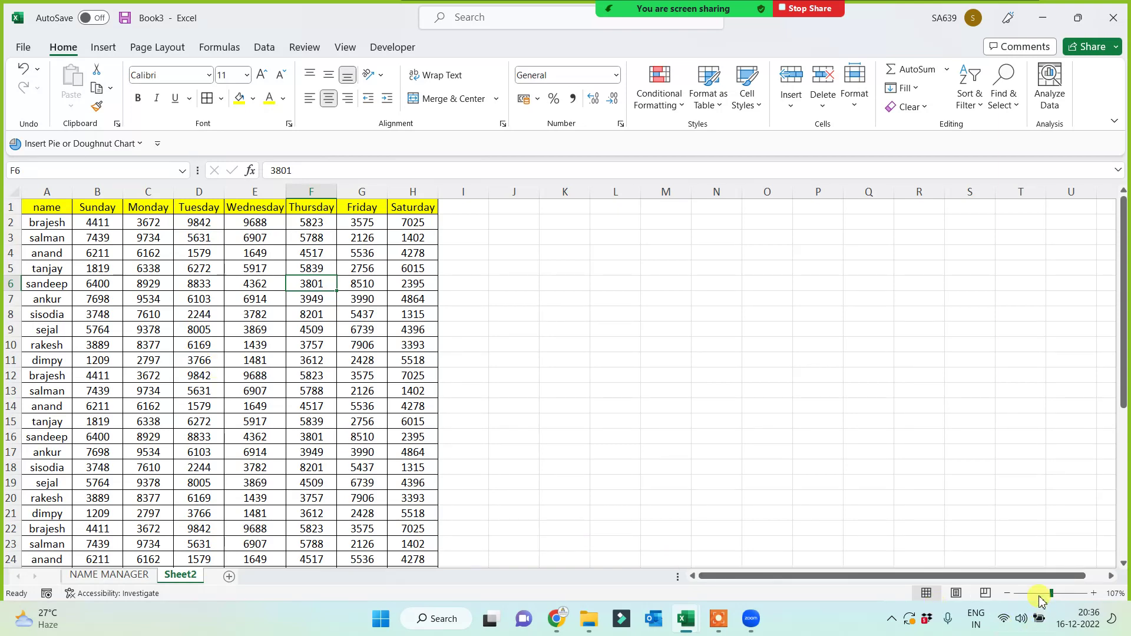
{"action": "left_click_drag", "start_coordinate": [1040, 593], "coordinate": [1038, 594]}
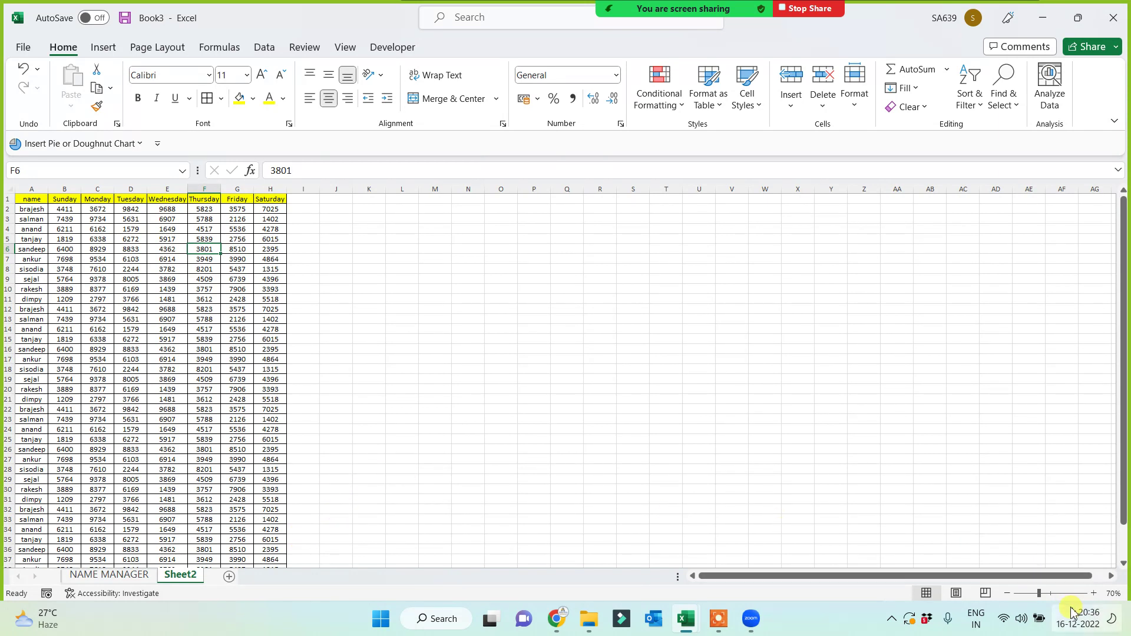
{"action": "left_click", "coordinate": [1052, 593]}
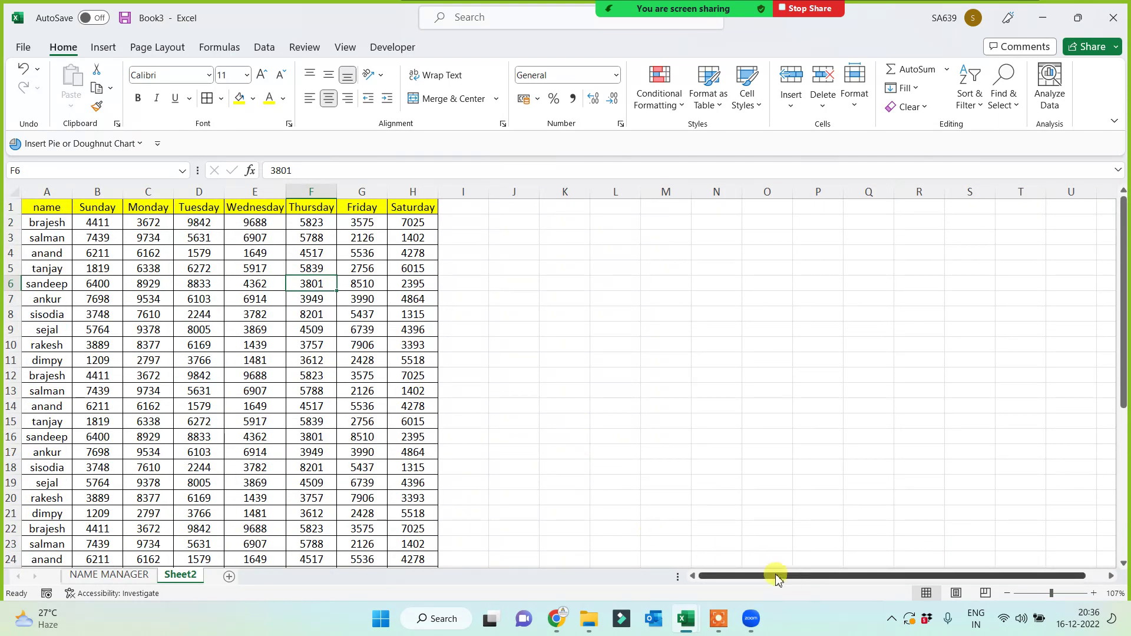
Zoom in on the Sheet2 table and browse past row 20 and back to row 1 to examine the header row's visibility.
{"action": "scroll", "coordinate": [543, 379], "scroll_direction": "up", "scroll_amount": 2, "text": "ctrl"}
{"action": "scroll", "coordinate": [547, 374], "scroll_direction": "up", "scroll_amount": 1}
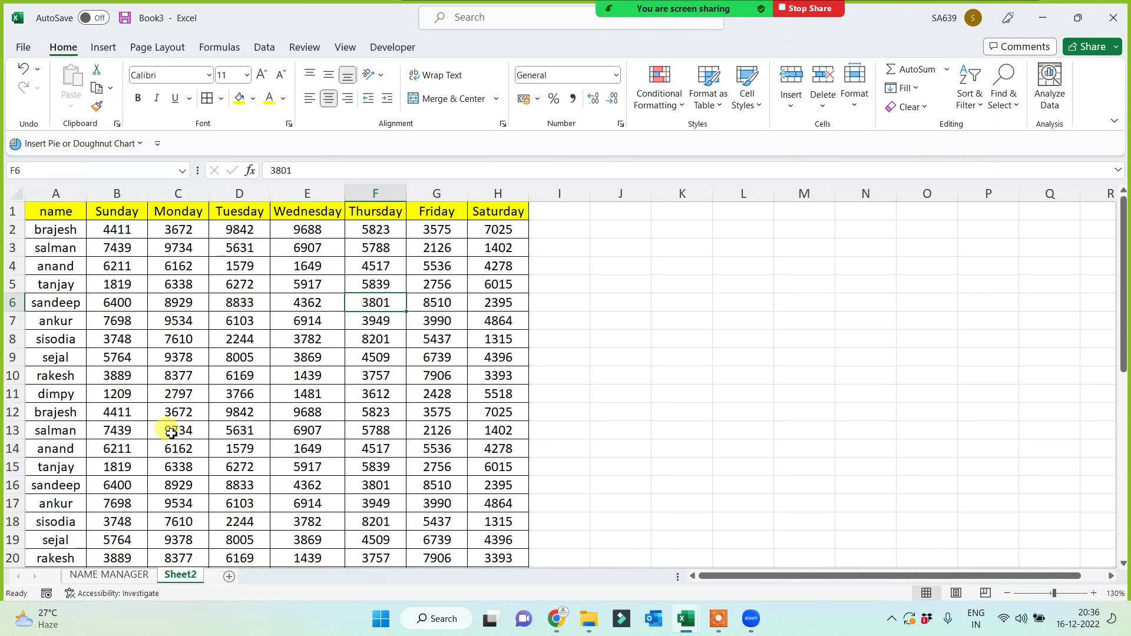
{"action": "left_click", "coordinate": [59, 213]}
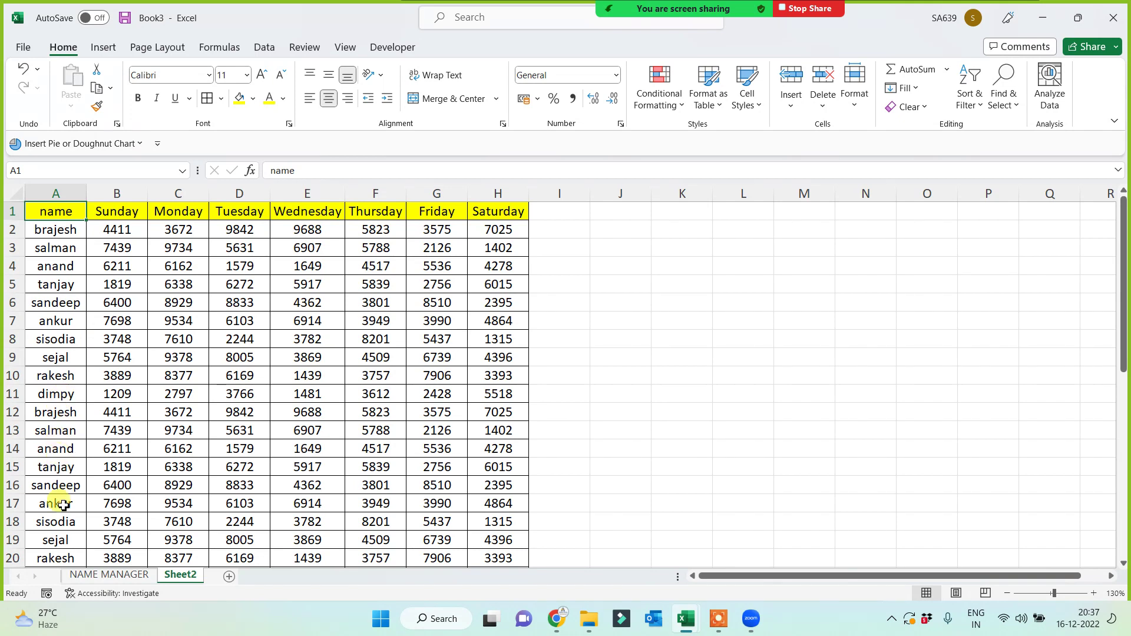
{"action": "left_click", "coordinate": [68, 542]}
{"action": "key", "text": "Down"}
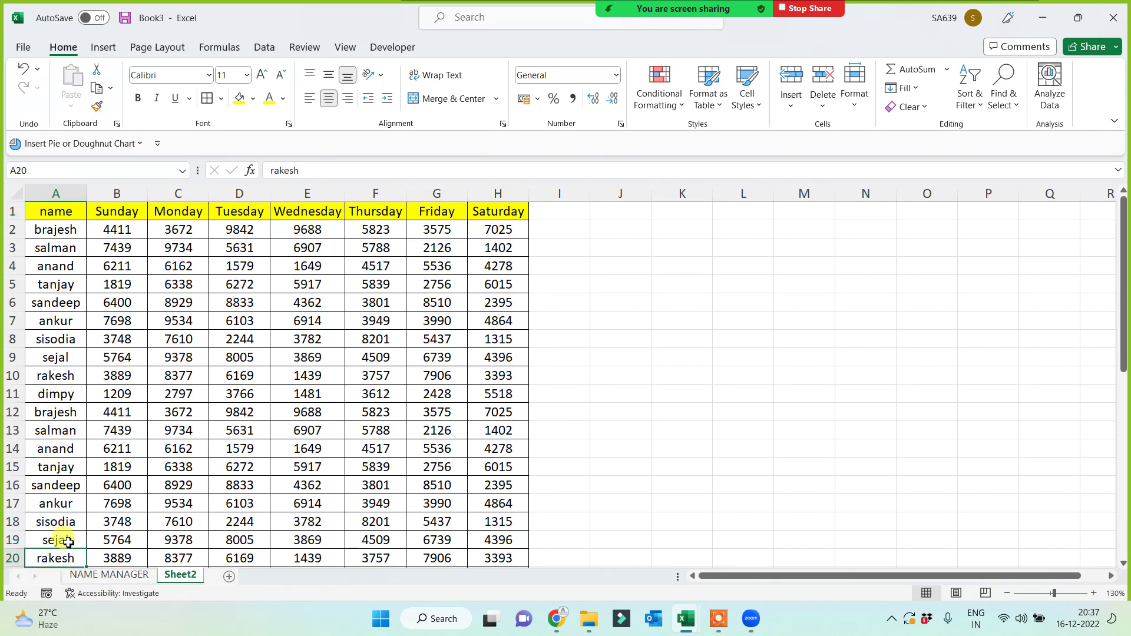
{"action": "key", "text": "Down"}
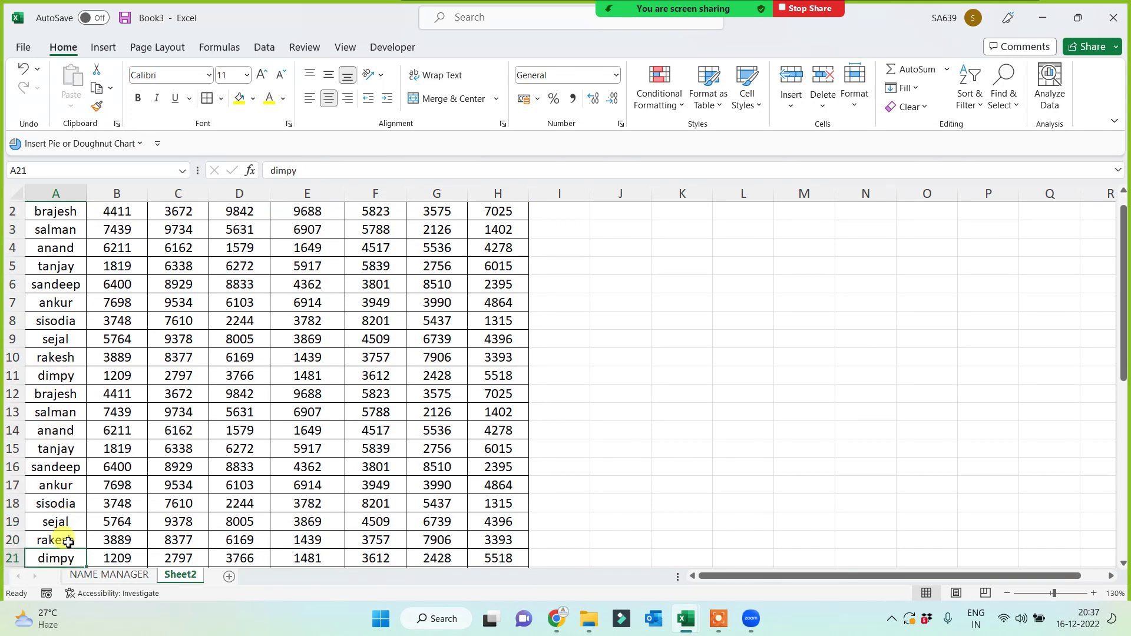
{"action": "key", "text": "Right"}
{"action": "key", "text": "Right"}
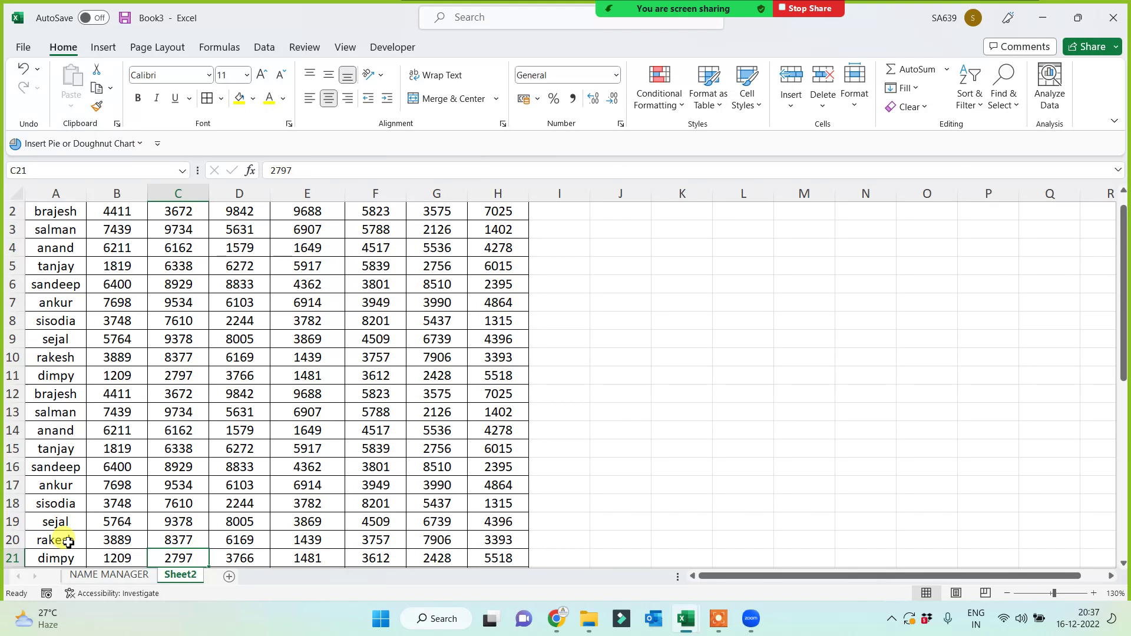
{"action": "key", "text": "Up"}
{"action": "key", "text": "Up"}
{"action": "key", "text": "Up"}
{"action": "key", "text": "Up"}
{"action": "key", "text": "Up"}
{"action": "key", "text": "Up"}
{"action": "key", "text": "Up"}
{"action": "key", "text": "Up"}
{"action": "key", "text": "Up"}
{"action": "key", "text": "Up"}
{"action": "key", "text": "Up"}
{"action": "key", "text": "Up"}
{"action": "key", "text": "Up"}
{"action": "key", "text": "Up"}
{"action": "key", "text": "Up"}
{"action": "key", "text": "Up"}
{"action": "key", "text": "Up"}
{"action": "key", "text": "Up"}
{"action": "key", "text": "Up"}
{"action": "key", "text": "Up"}
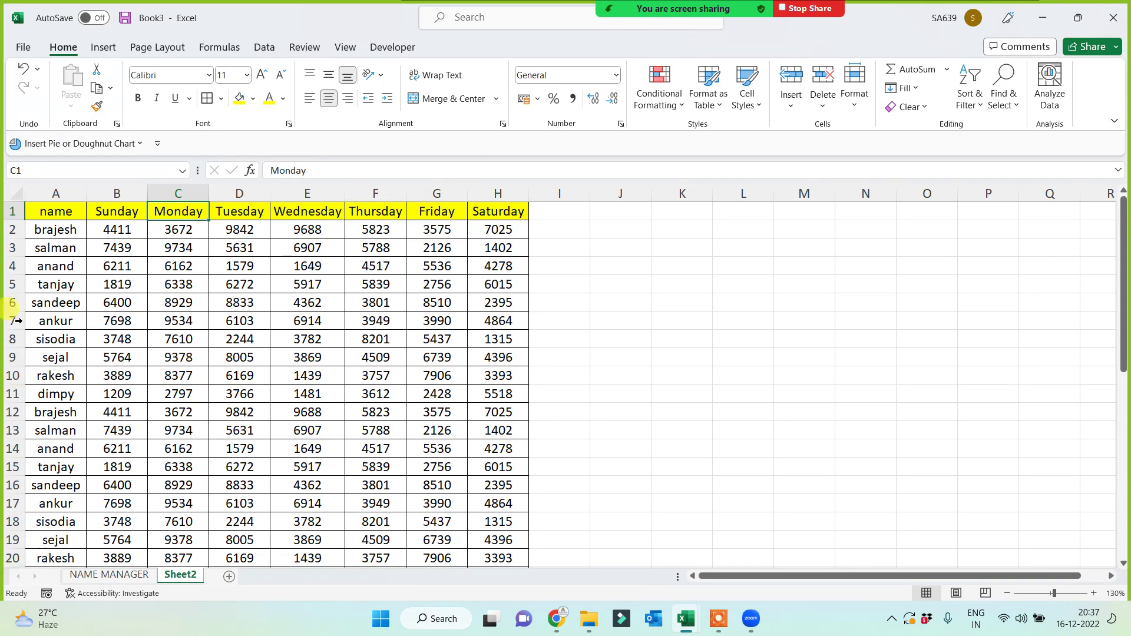
Make the header row (row 1) of the Sheet2 table bold.
{"action": "left_click", "coordinate": [13, 211]}
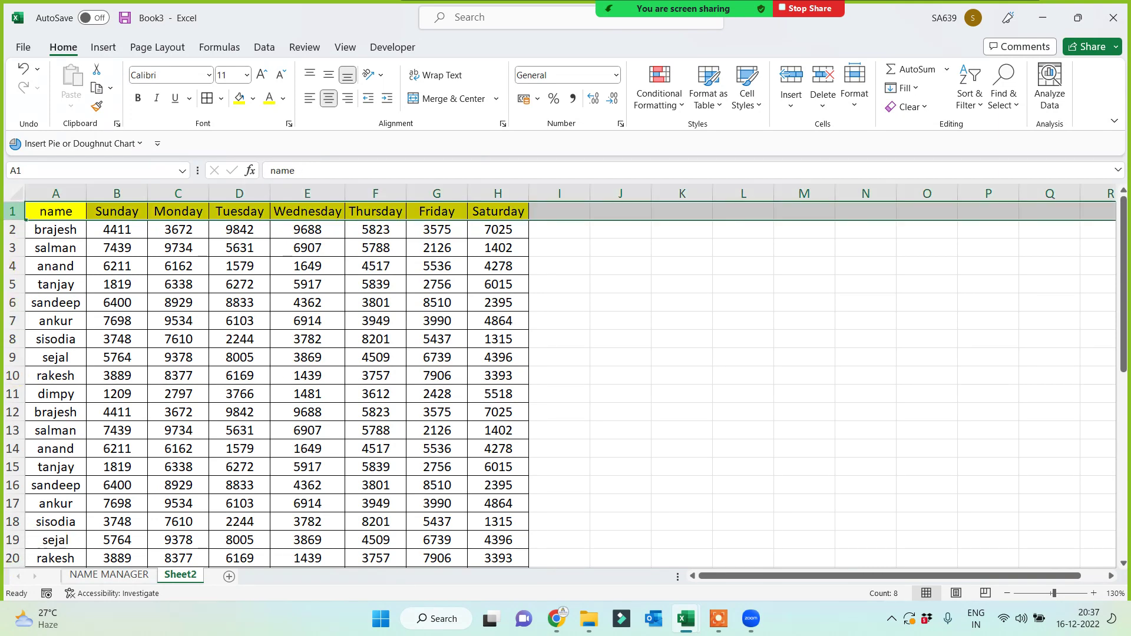
{"action": "left_click", "coordinate": [138, 98]}
{"action": "left_click", "coordinate": [197, 306]}
{"action": "scroll", "coordinate": [189, 320], "scroll_direction": "down", "scroll_amount": 2}
{"action": "scroll", "coordinate": [189, 321], "scroll_direction": "up", "scroll_amount": 2}
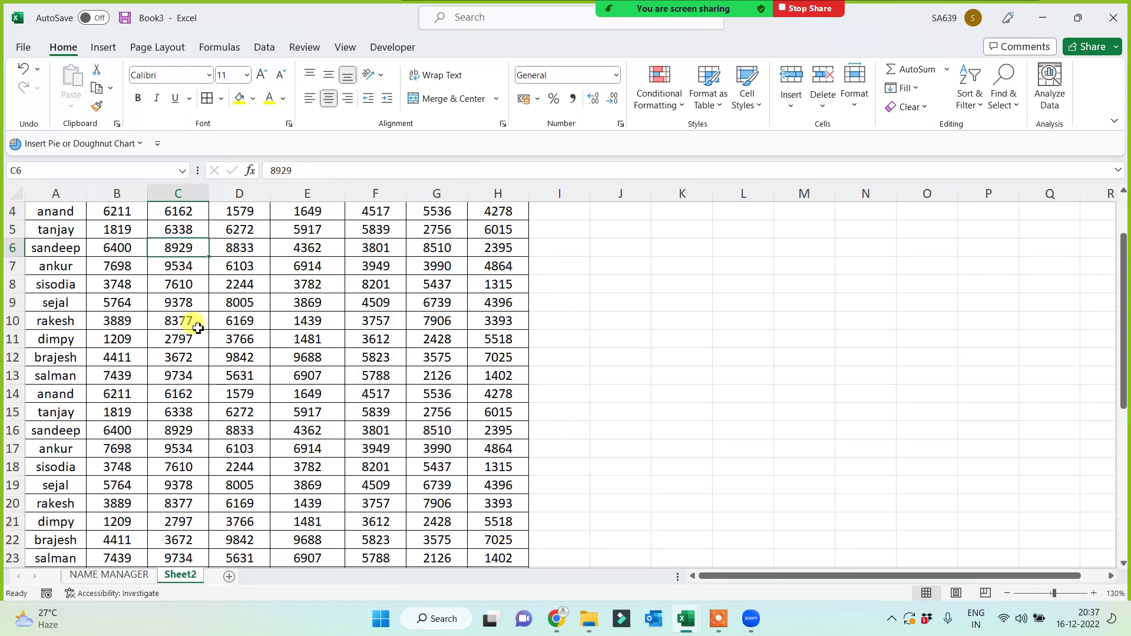
{"action": "left_click", "coordinate": [198, 211]}
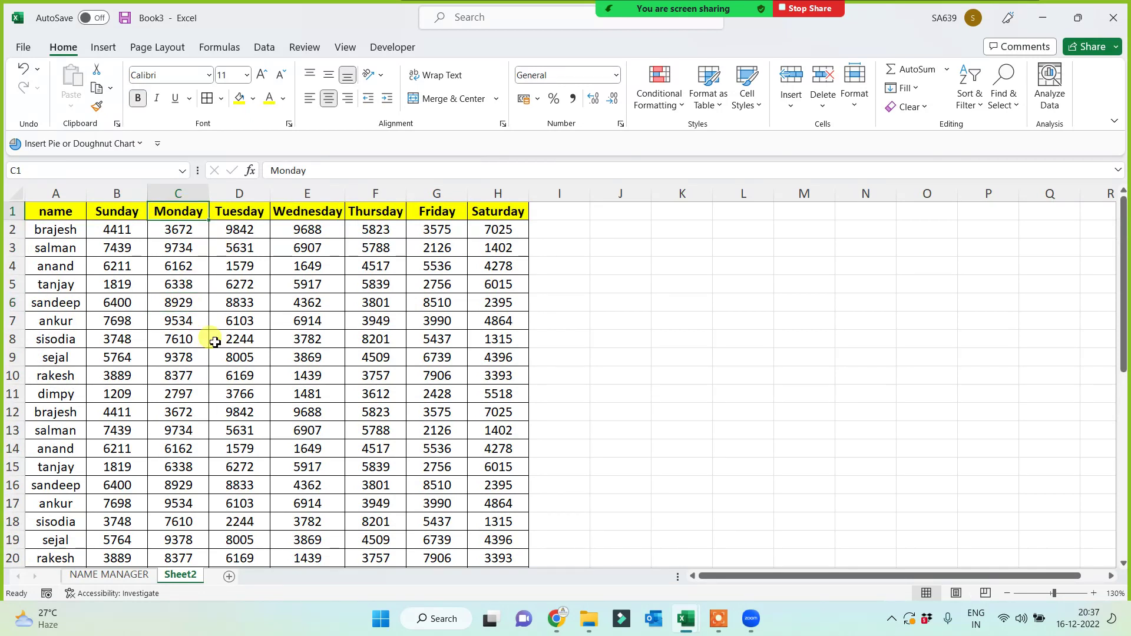
Enter the note "top row" in cell K4 beside the table.
{"action": "left_click", "coordinate": [662, 268]}
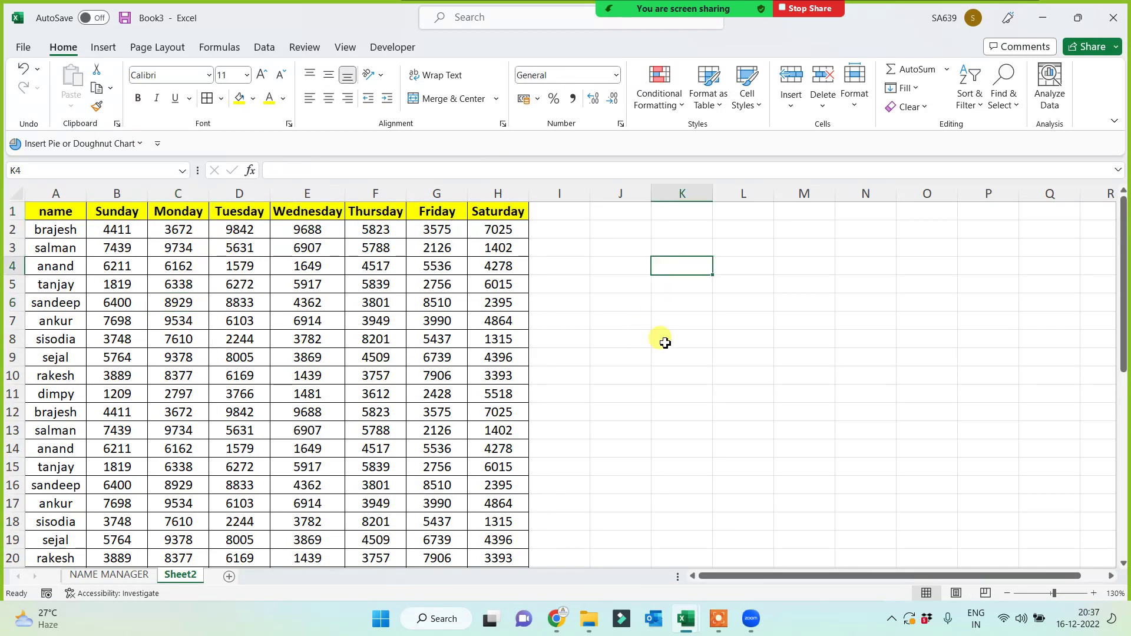
{"action": "type", "text": "top row"}
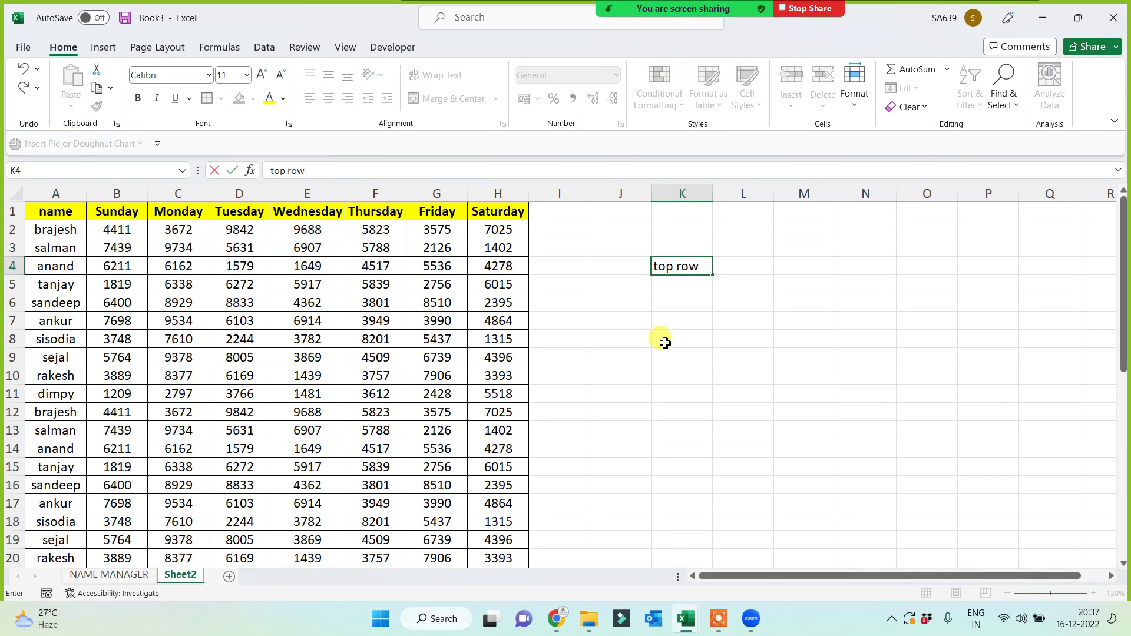
{"action": "left_click", "coordinate": [664, 341]}
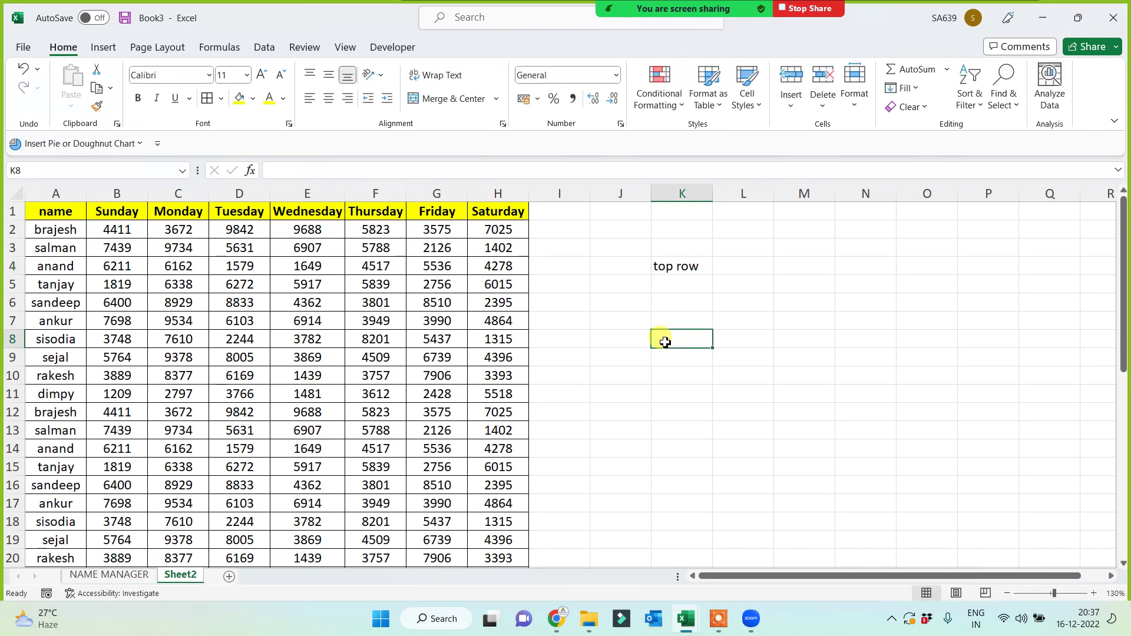
Freeze the top row of Sheet2 and check the header row against the lower rows of the table.
{"action": "left_click", "coordinate": [64, 211]}
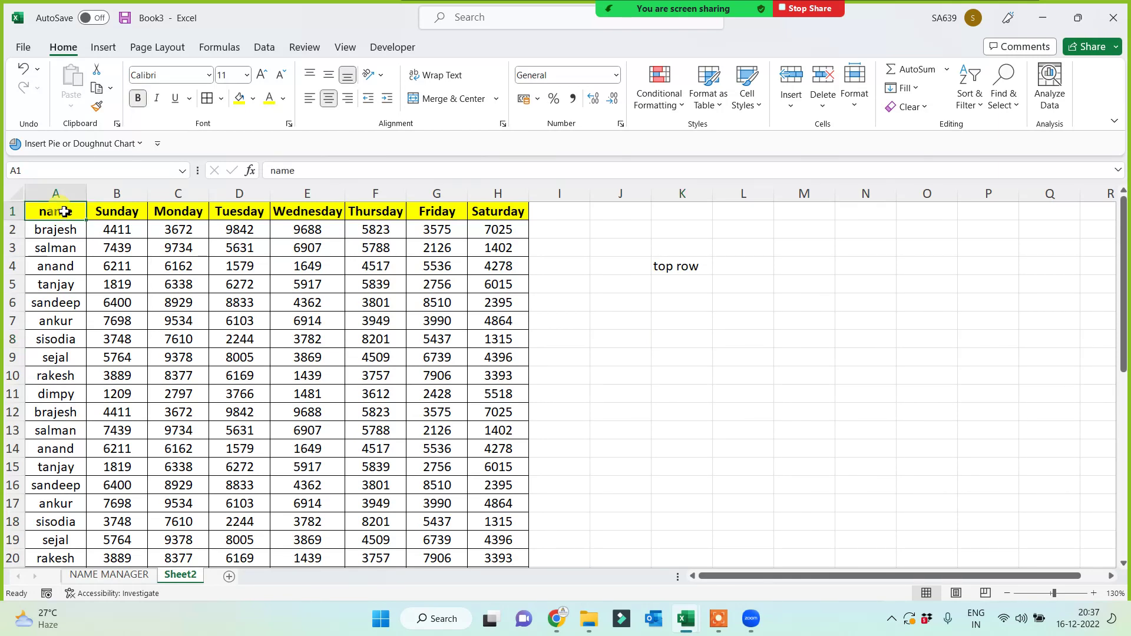
{"action": "left_click", "coordinate": [348, 52]}
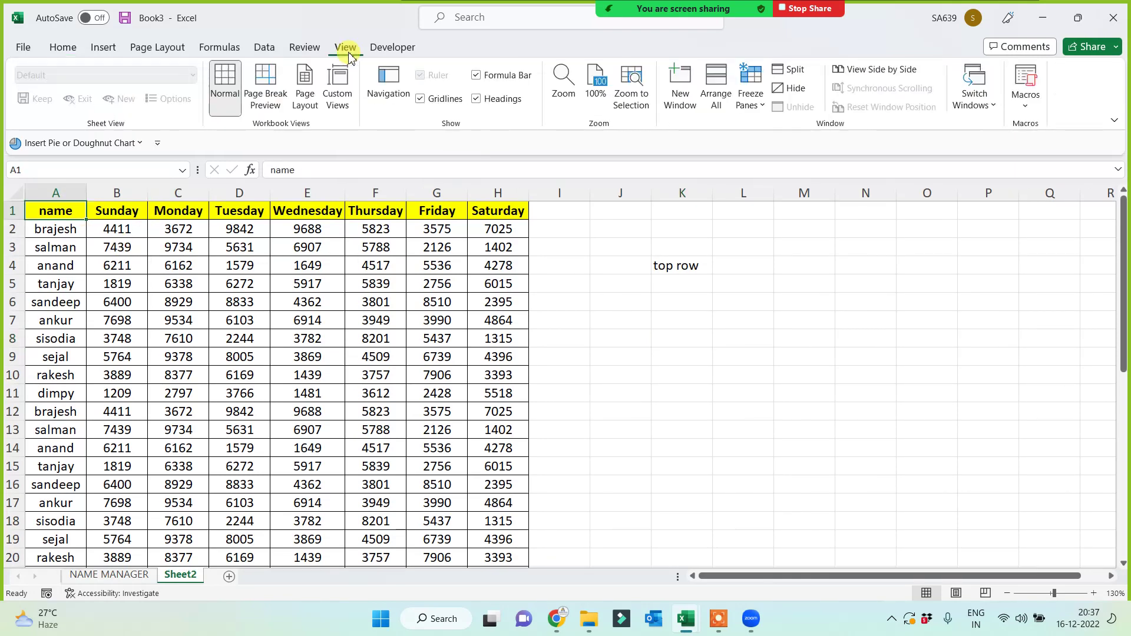
{"action": "left_click", "coordinate": [756, 105]}
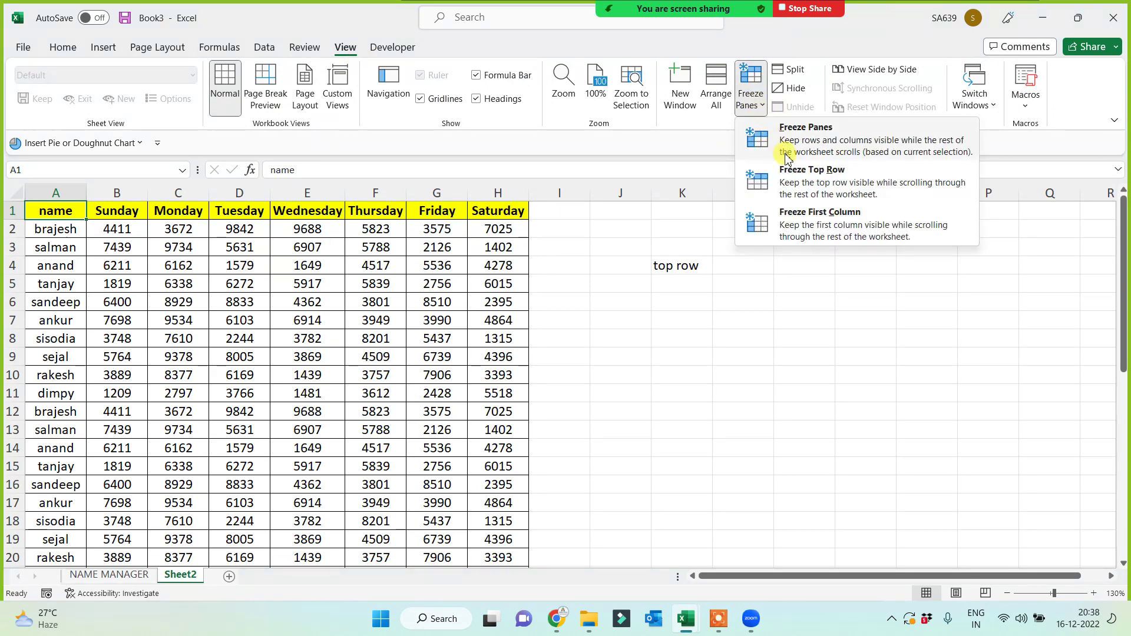
{"action": "left_click", "coordinate": [807, 179]}
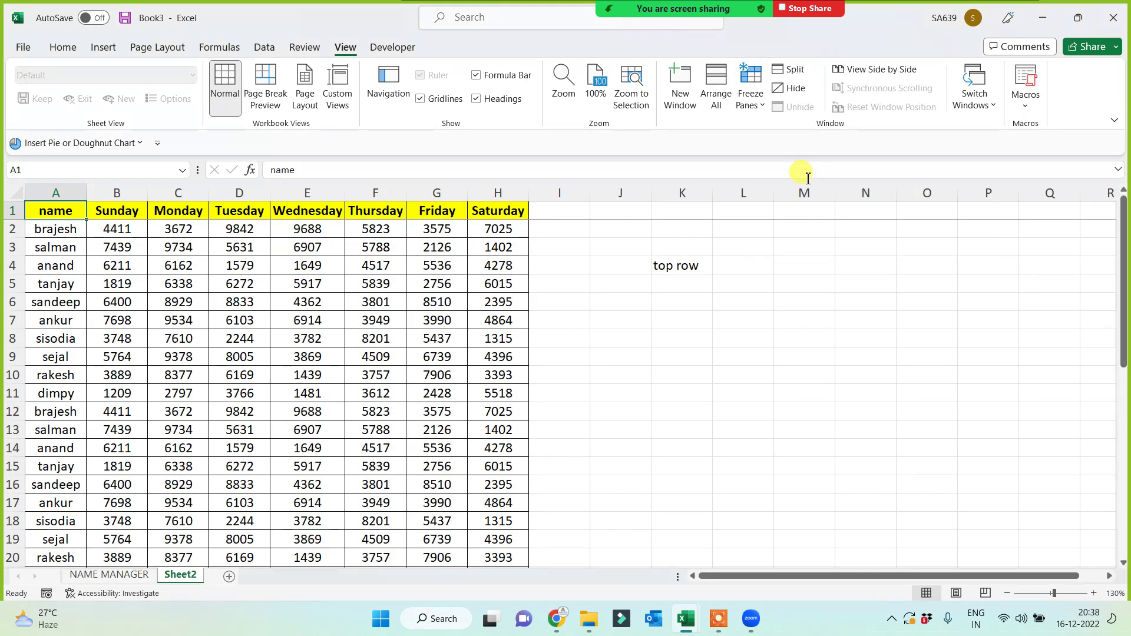
{"action": "left_click", "coordinate": [696, 345]}
{"action": "scroll", "coordinate": [502, 397], "scroll_direction": "down", "scroll_amount": 13}
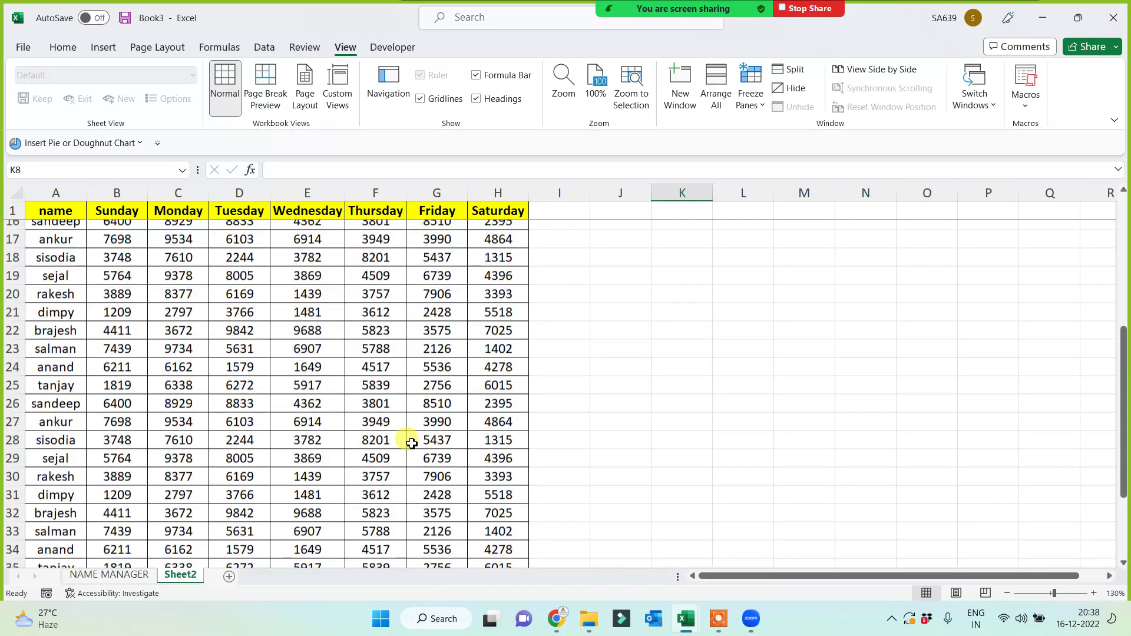
{"action": "scroll", "coordinate": [370, 450], "scroll_direction": "up", "scroll_amount": 13}
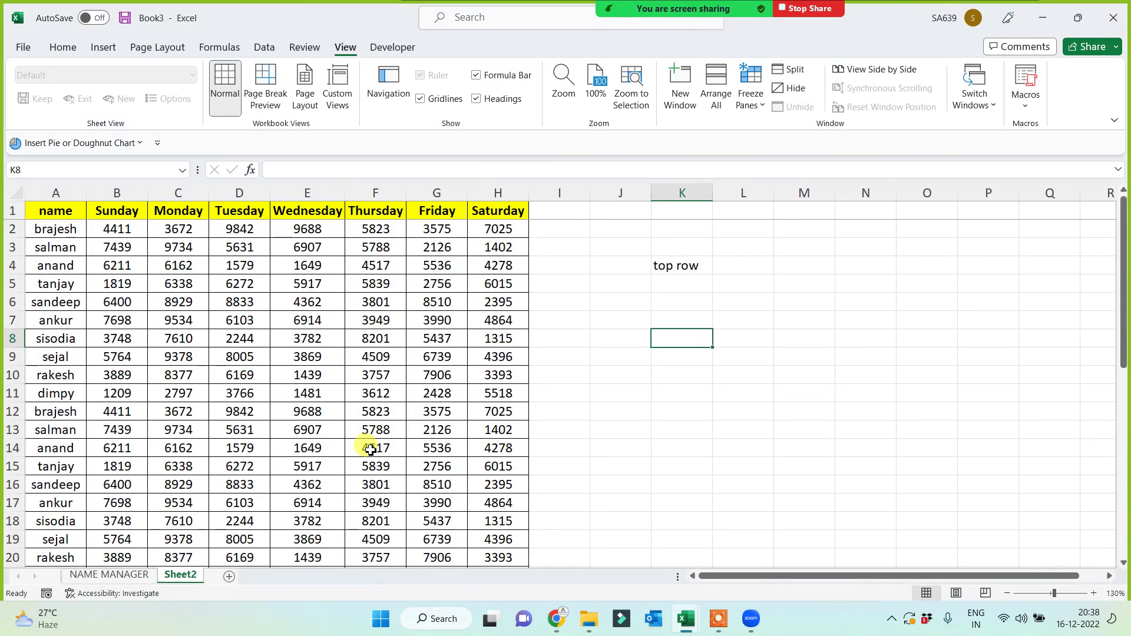
{"action": "scroll", "coordinate": [370, 450], "scroll_direction": "down", "scroll_amount": 8}
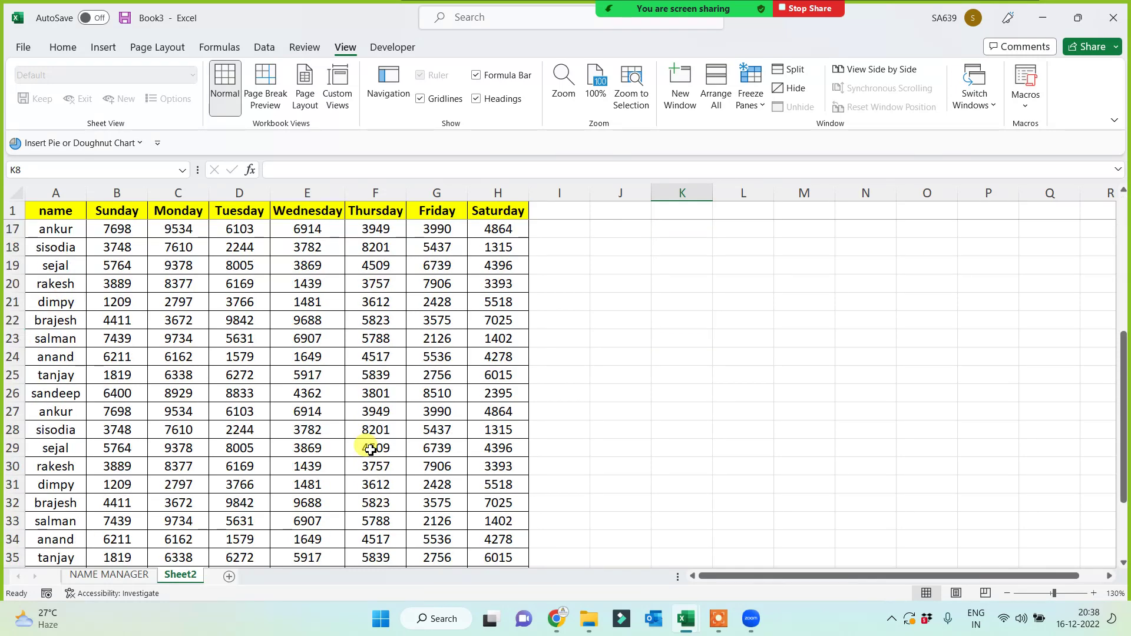
{"action": "scroll", "coordinate": [370, 450], "scroll_direction": "up", "scroll_amount": 8}
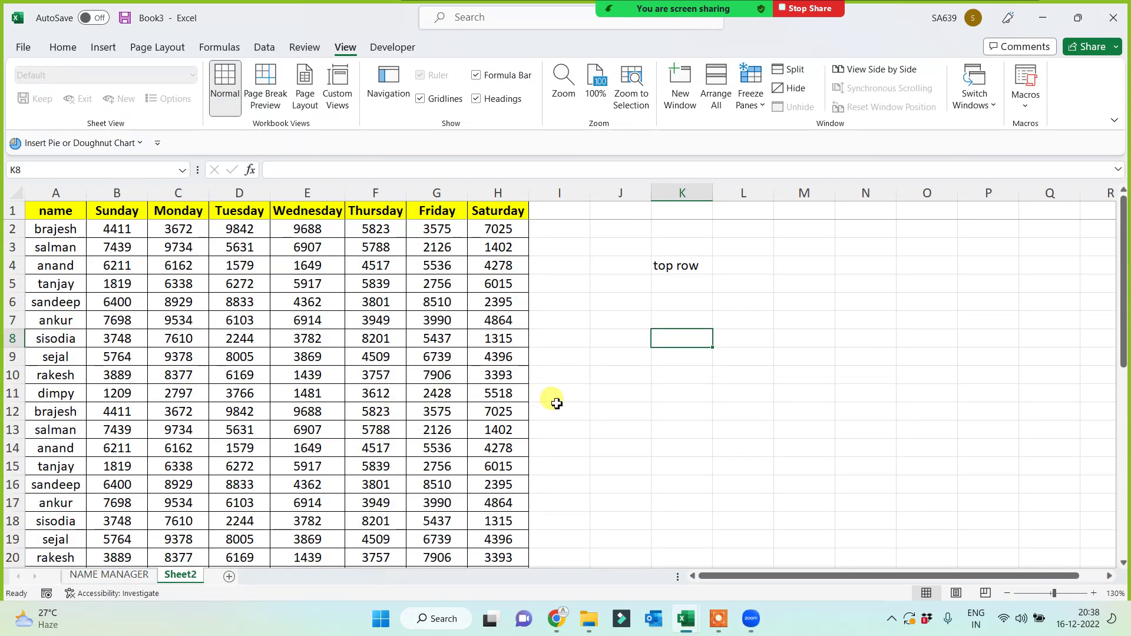
{"action": "left_click", "coordinate": [645, 361]}
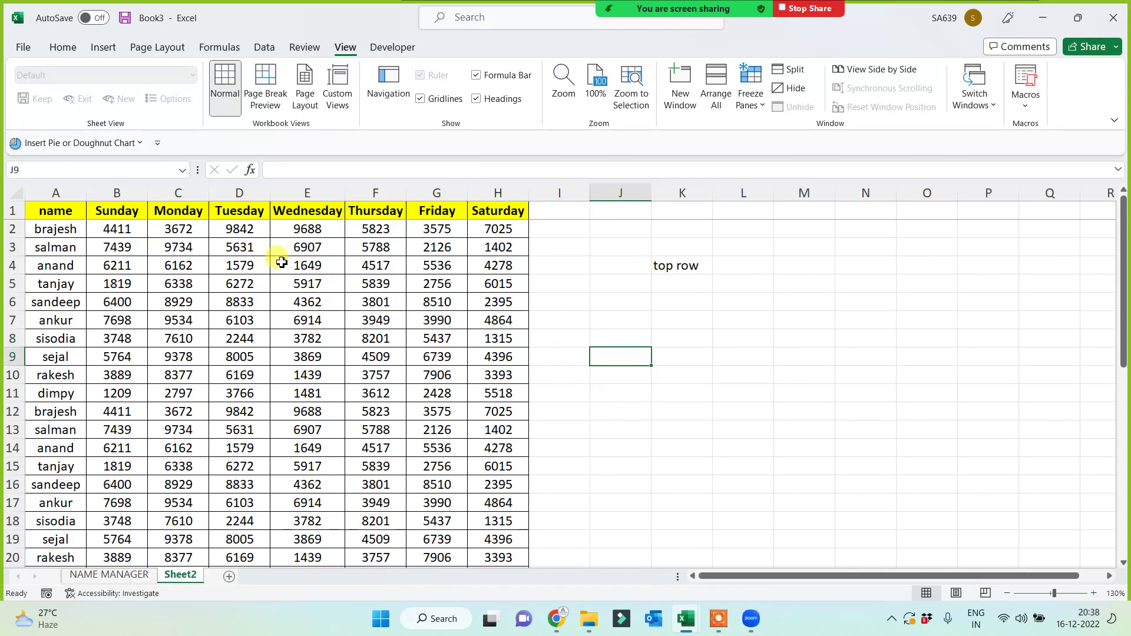
Copy the weekday columns B1:H41 and paste them alongside the table starting at cell I1.
{"action": "left_click_drag", "start_coordinate": [138, 209], "coordinate": [456, 210]}
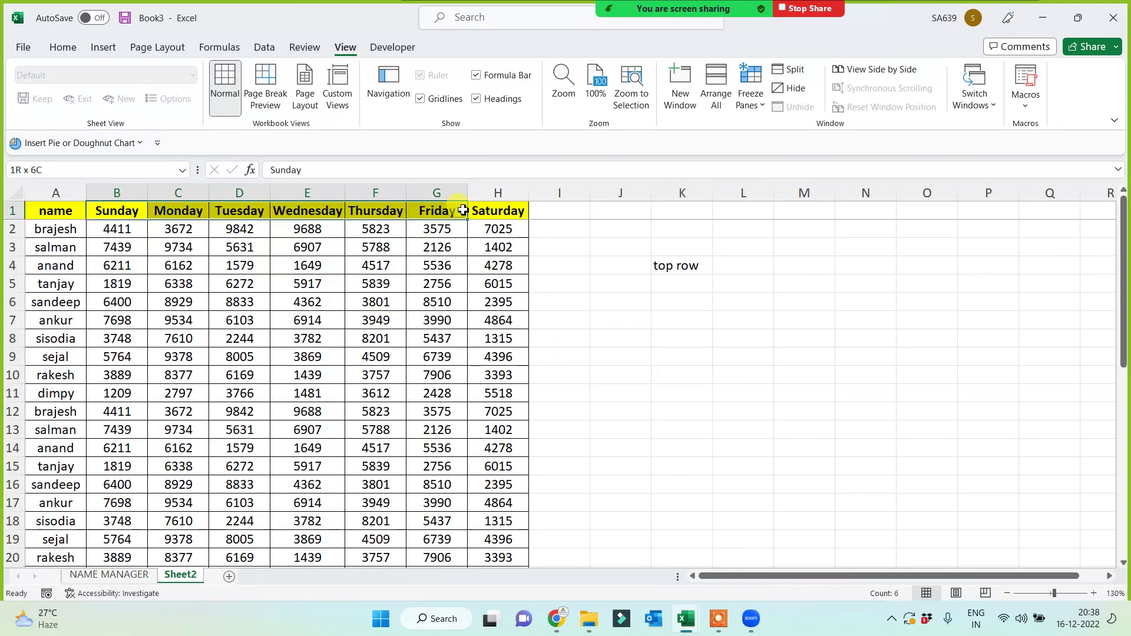
{"action": "key", "text": "ctrl+shift+Down"}
{"action": "key", "text": "ctrl+shift+Right"}
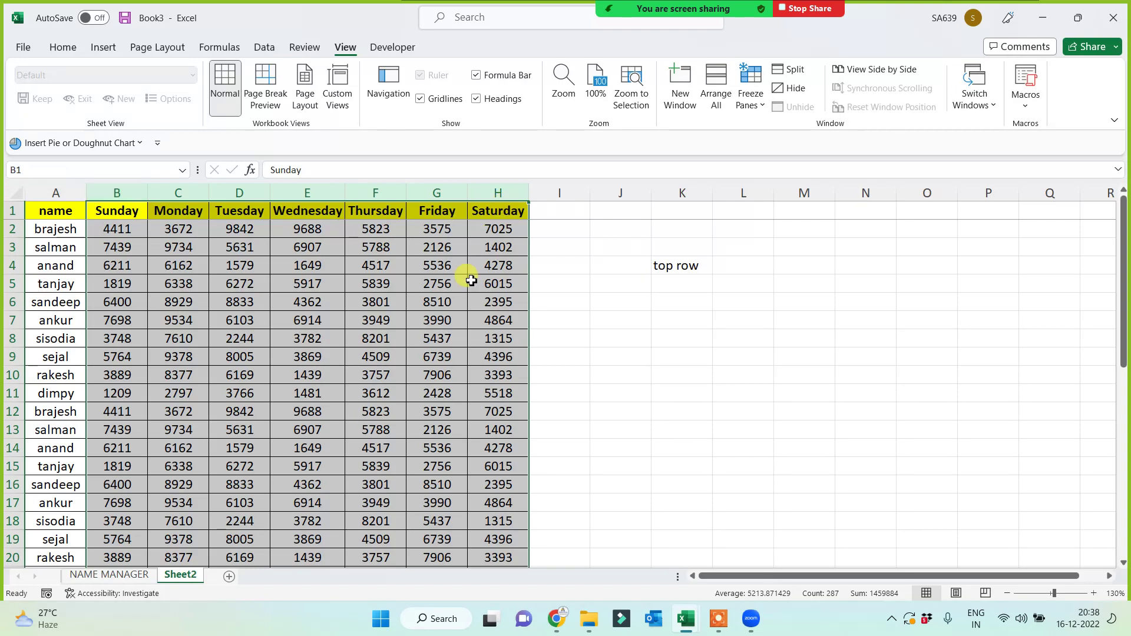
{"action": "key", "text": "ctrl+c"}
{"action": "left_click", "coordinate": [564, 213]}
{"action": "key", "text": "ctrl+v"}
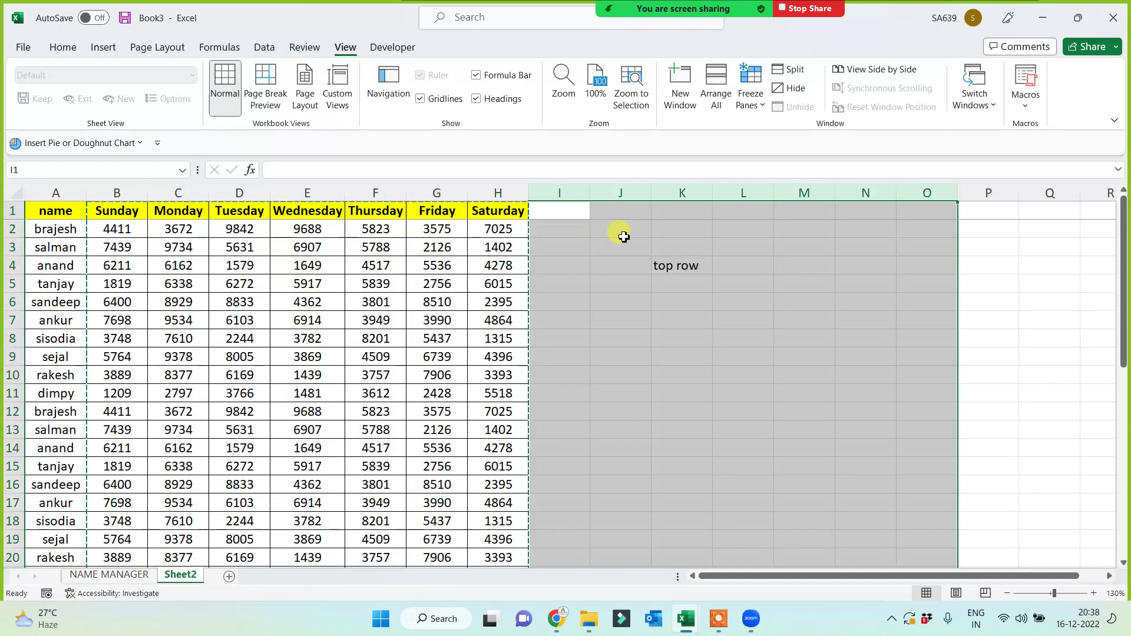
Paste the copied weekday columns again starting at cell P1.
{"action": "left_click", "coordinate": [995, 210]}
{"action": "left_click", "coordinate": [1031, 252]}
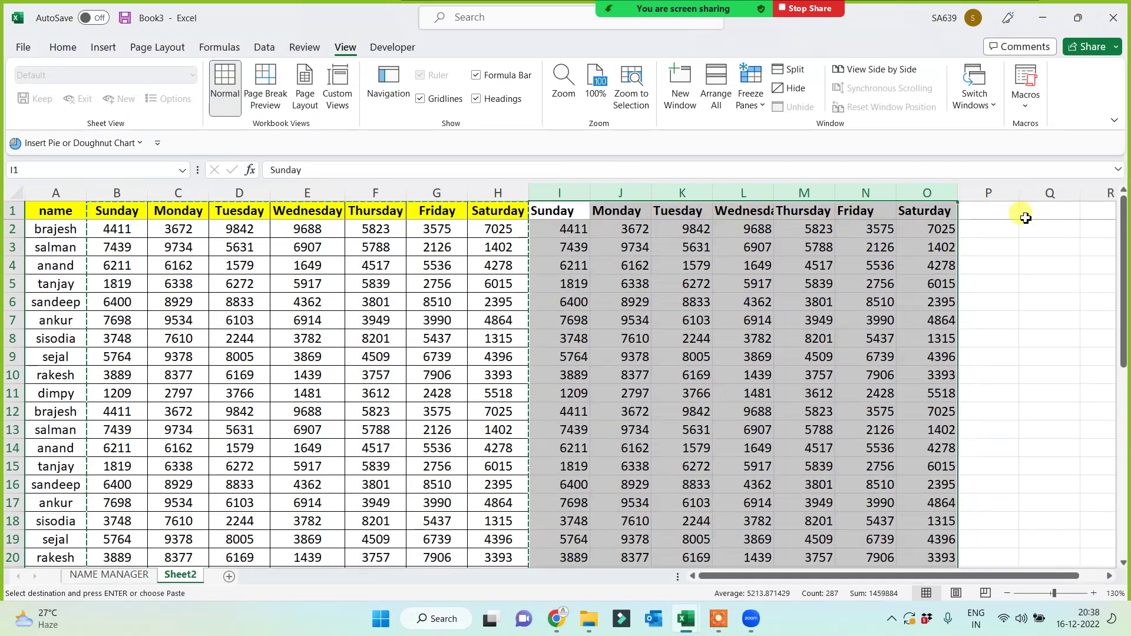
{"action": "left_click", "coordinate": [994, 211]}
{"action": "left_click", "coordinate": [976, 321]}
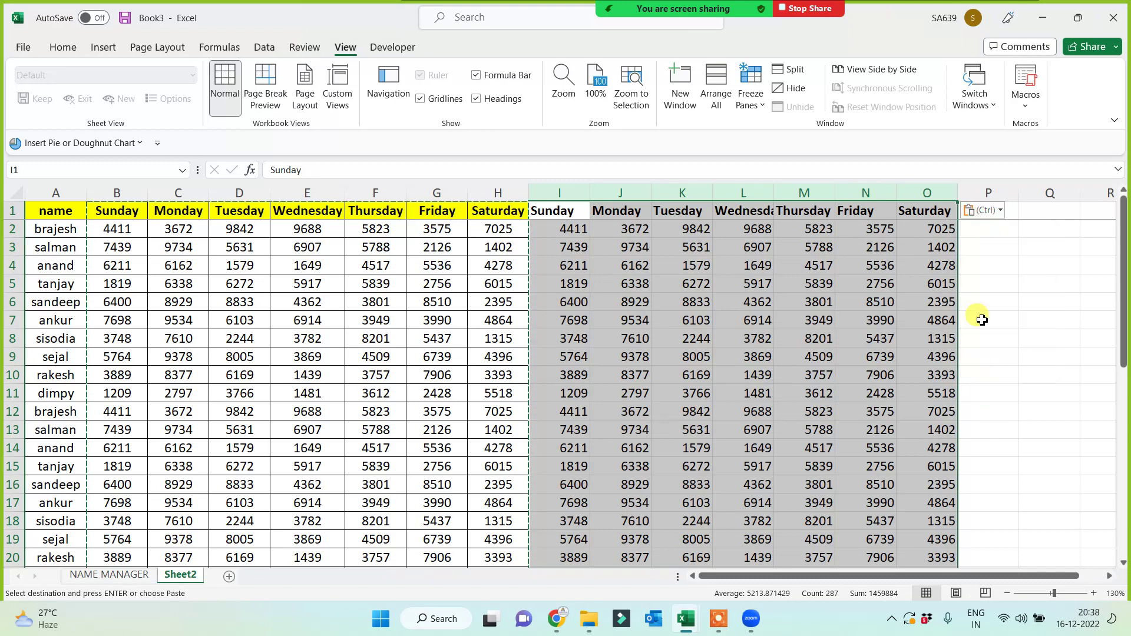
{"action": "left_click", "coordinate": [989, 211]}
{"action": "left_click", "coordinate": [1052, 463]}
{"action": "left_click", "coordinate": [1011, 210]}
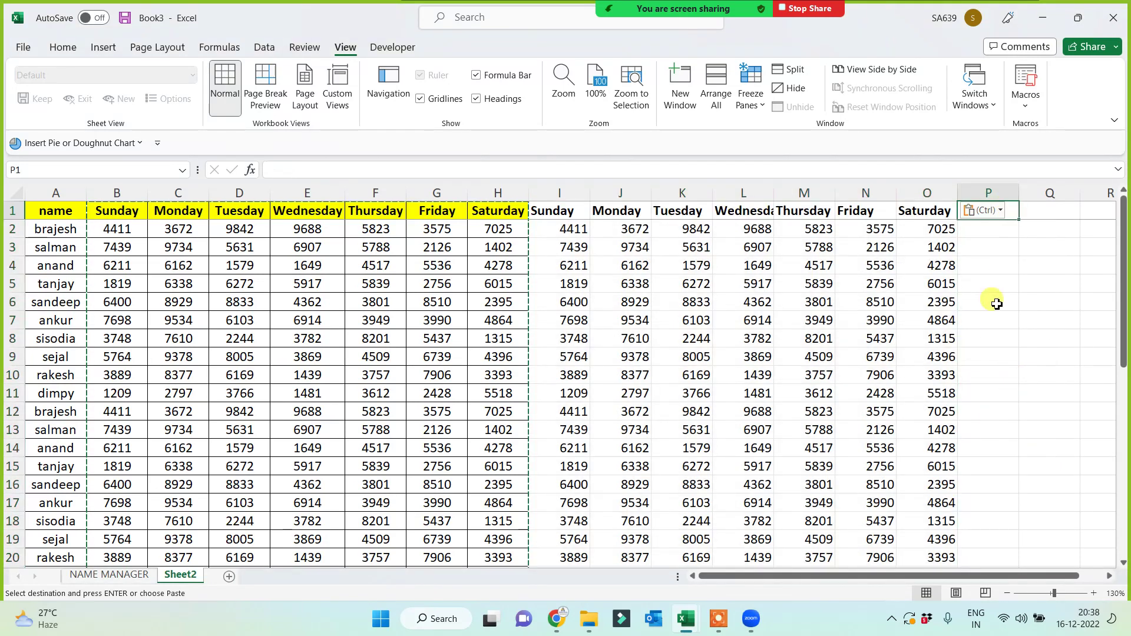
{"action": "key", "text": "ctrl+v"}
Move across row 3 through the added weekday columns and back to examine the name column's visibility.
{"action": "left_click", "coordinate": [783, 247]}
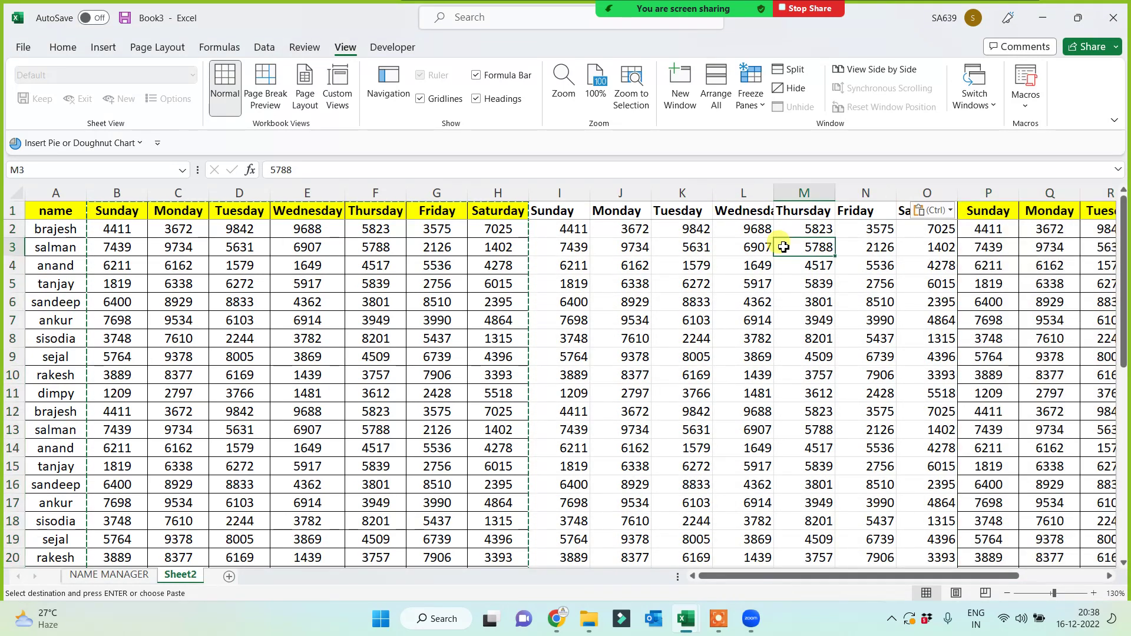
{"action": "key", "text": "Right"}
{"action": "key", "text": "Right"}
{"action": "key", "text": "Right"}
{"action": "key", "text": "Right"}
{"action": "key", "text": "Right"}
{"action": "key", "text": "Right"}
{"action": "key", "text": "Right"}
{"action": "key", "text": "Right"}
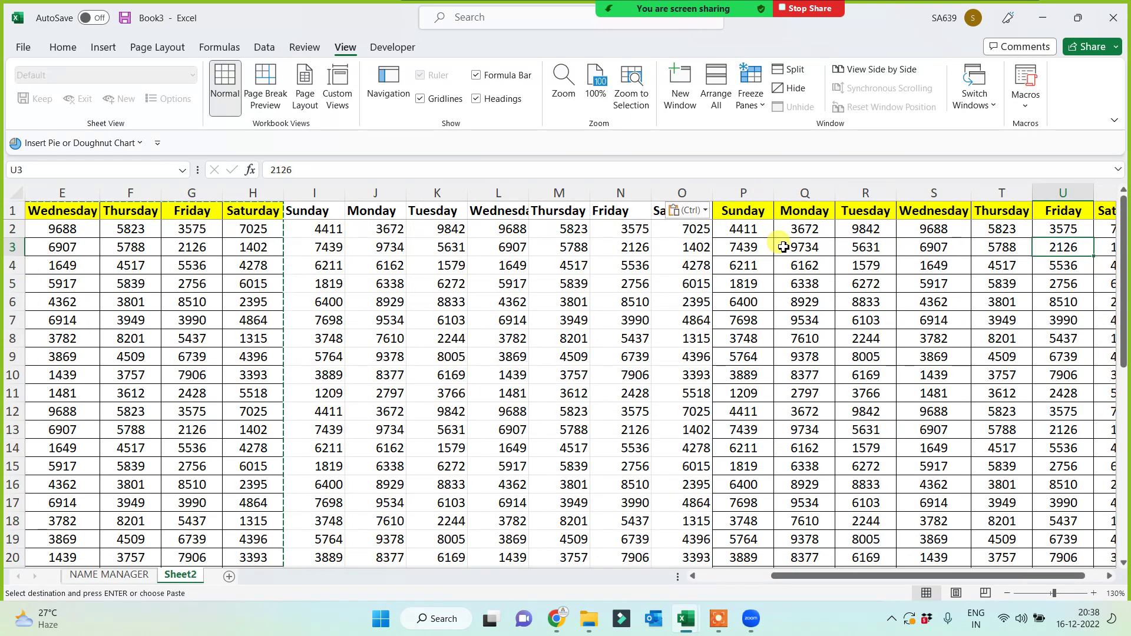
{"action": "key", "text": "Left"}
{"action": "key", "text": "Left"}
{"action": "key", "text": "Left"}
{"action": "key", "text": "Left"}
{"action": "key", "text": "Left"}
{"action": "key", "text": "Left"}
{"action": "key", "text": "Left"}
{"action": "key", "text": "Left"}
{"action": "key", "text": "Left"}
{"action": "key", "text": "Left"}
{"action": "key", "text": "Left"}
{"action": "key", "text": "Left"}
{"action": "key", "text": "Left"}
{"action": "key", "text": "Left"}
{"action": "key", "text": "Left"}
{"action": "key", "text": "Left"}
{"action": "key", "text": "Left"}
{"action": "key", "text": "Left"}
{"action": "key", "text": "Left"}
{"action": "key", "text": "Left"}
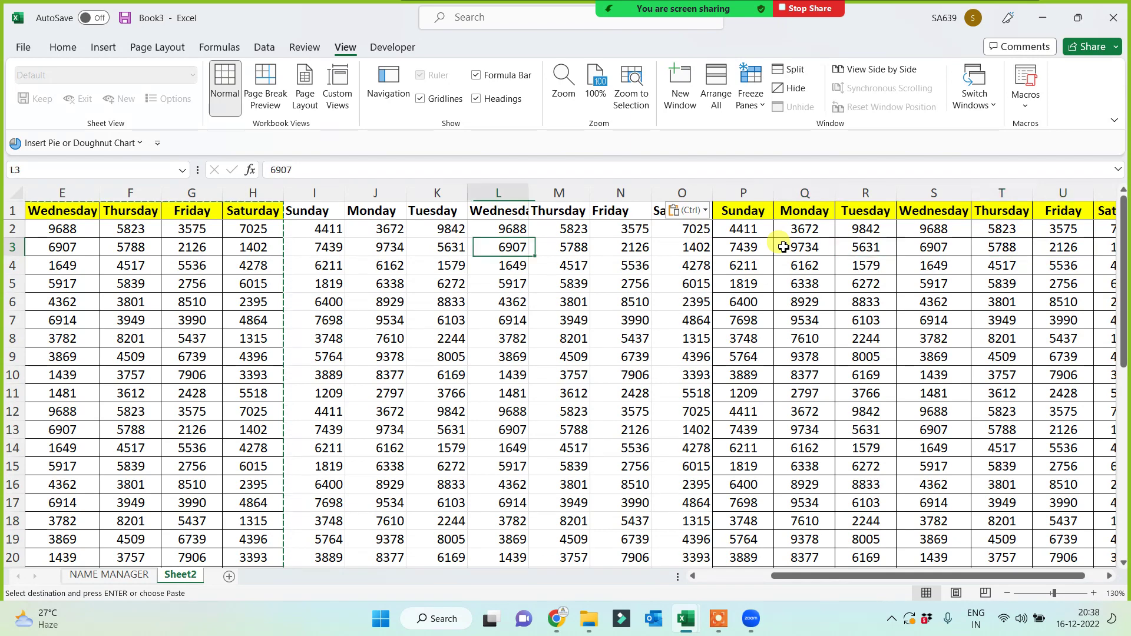
Fill the name column A1:A41 with yellow.
{"action": "key", "text": "ctrl+Up"}
{"action": "key", "text": "ctrl+shift+Down"}
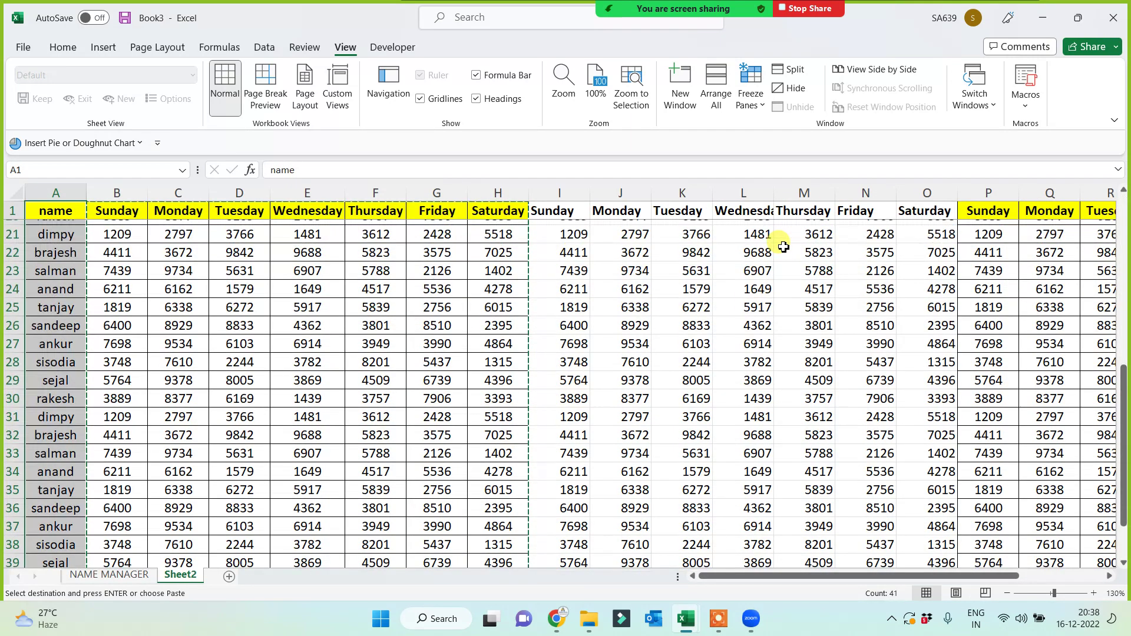
{"action": "left_click", "coordinate": [62, 48]}
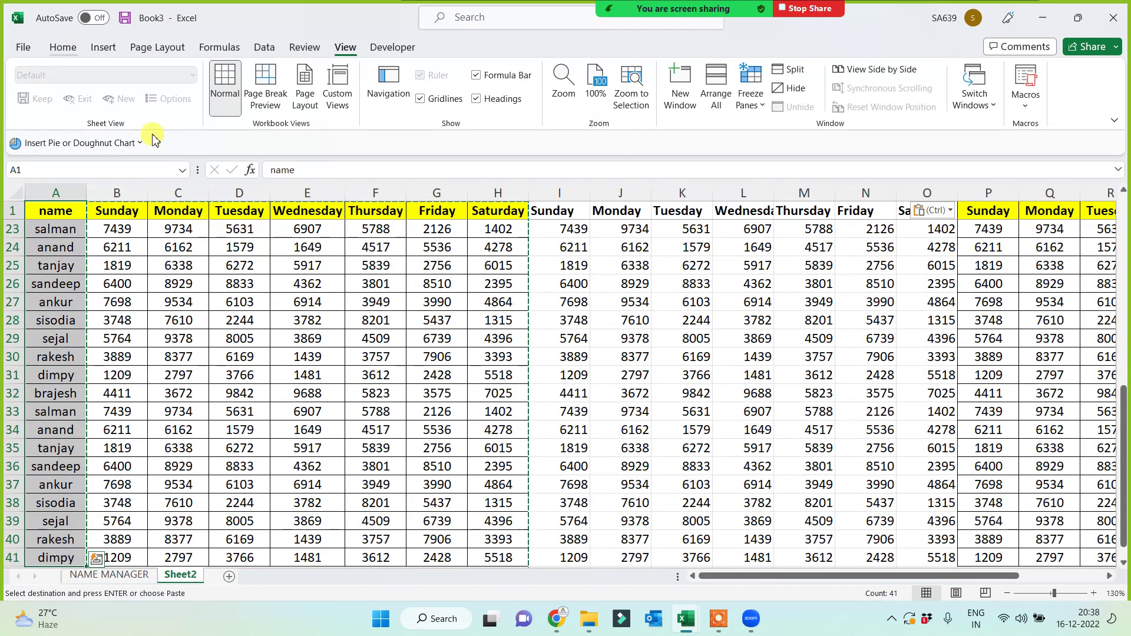
{"action": "left_click", "coordinate": [239, 98]}
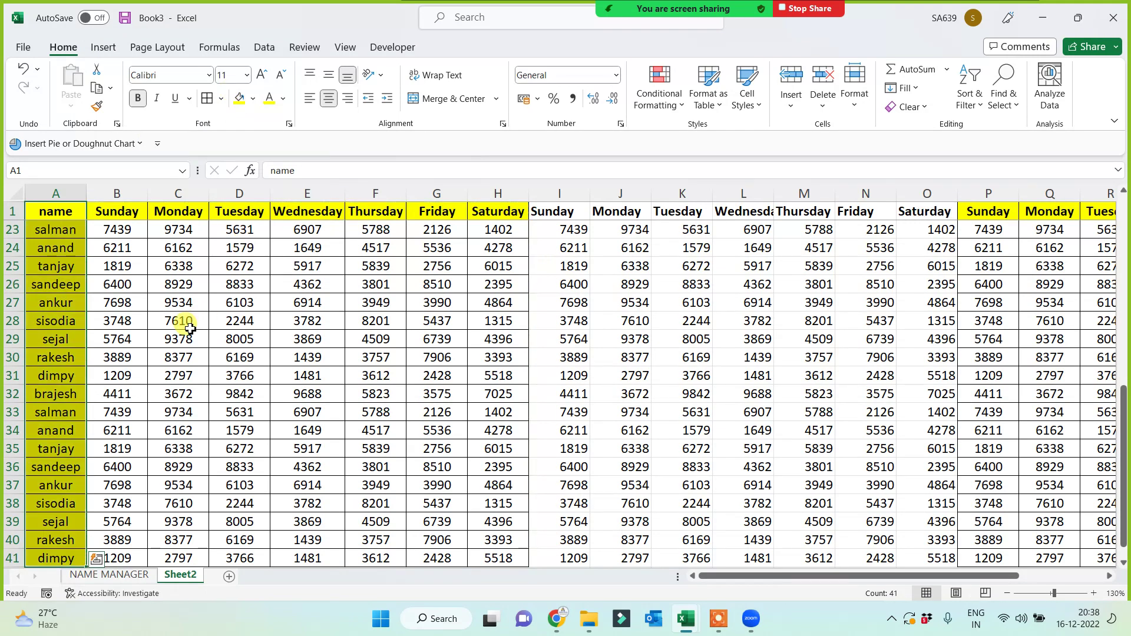
Move across row 26 through the weekday columns and back to the name column to examine how the names scroll.
{"action": "left_click", "coordinate": [178, 322]}
{"action": "left_click", "coordinate": [116, 289]}
{"action": "key", "text": "Right"}
{"action": "key", "text": "Right"}
{"action": "key", "text": "Right"}
{"action": "key", "text": "Right"}
{"action": "key", "text": "Right"}
{"action": "key", "text": "Right"}
{"action": "key", "text": "Right"}
{"action": "key", "text": "Right"}
{"action": "key", "text": "Right"}
{"action": "key", "text": "Right"}
{"action": "key", "text": "Right"}
{"action": "key", "text": "Right"}
{"action": "key", "text": "Right"}
{"action": "key", "text": "Right"}
{"action": "key", "text": "Right"}
{"action": "key", "text": "Right"}
{"action": "key", "text": "Right"}
{"action": "key", "text": "Right"}
{"action": "key", "text": "Right"}
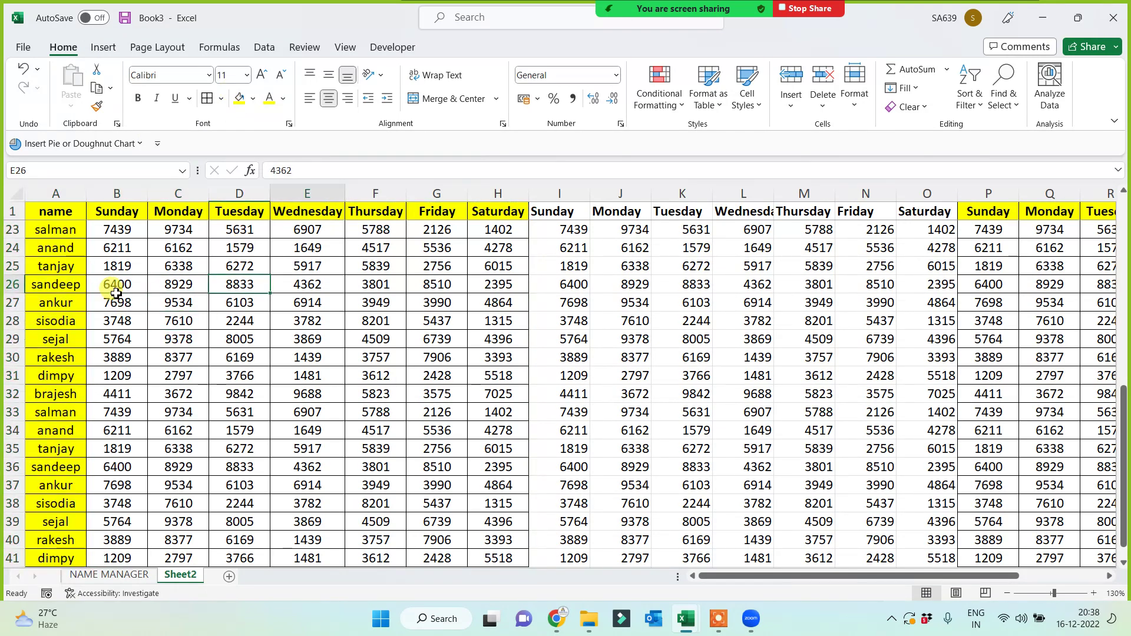
{"action": "key", "text": "Left"}
{"action": "key", "text": "Left"}
{"action": "key", "text": "Left"}
{"action": "key", "text": "Left"}
{"action": "key", "text": "Left"}
{"action": "key", "text": "Left"}
{"action": "key", "text": "Left"}
{"action": "key", "text": "Left"}
{"action": "key", "text": "Left"}
{"action": "key", "text": "Left"}
{"action": "key", "text": "Left"}
{"action": "key", "text": "Left"}
{"action": "key", "text": "Left"}
{"action": "key", "text": "Left"}
{"action": "key", "text": "Left"}
{"action": "key", "text": "Left"}
{"action": "key", "text": "Left"}
{"action": "key", "text": "Left"}
{"action": "key", "text": "Left"}
{"action": "key", "text": "Left"}
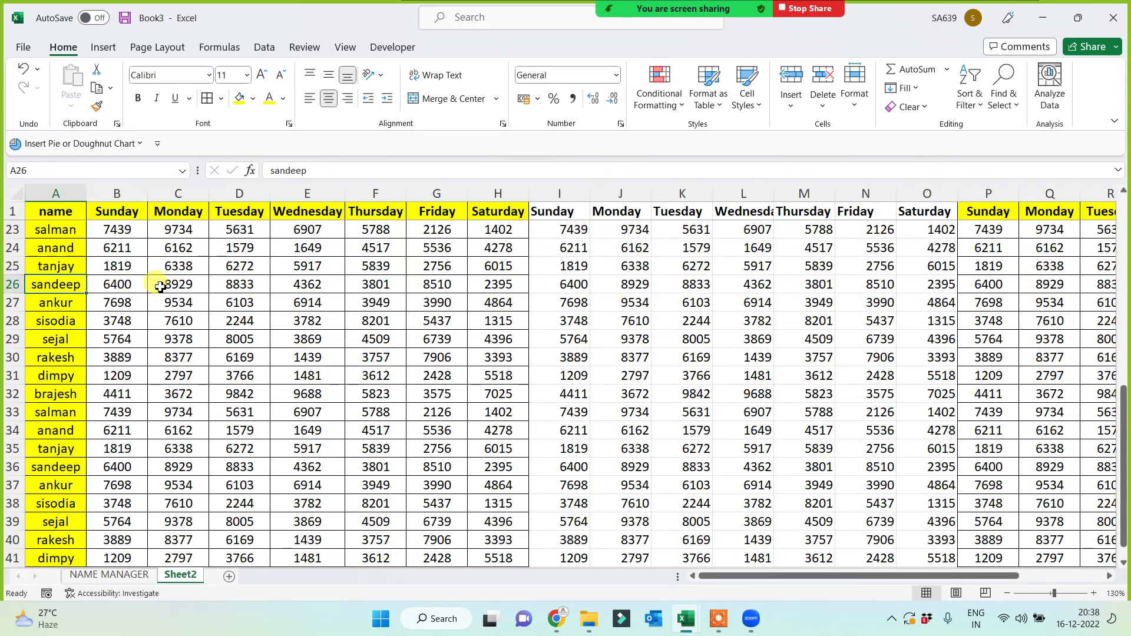
Unfreeze the panes on Sheet2, and freeze the first column instead.
{"action": "left_click", "coordinate": [346, 47]}
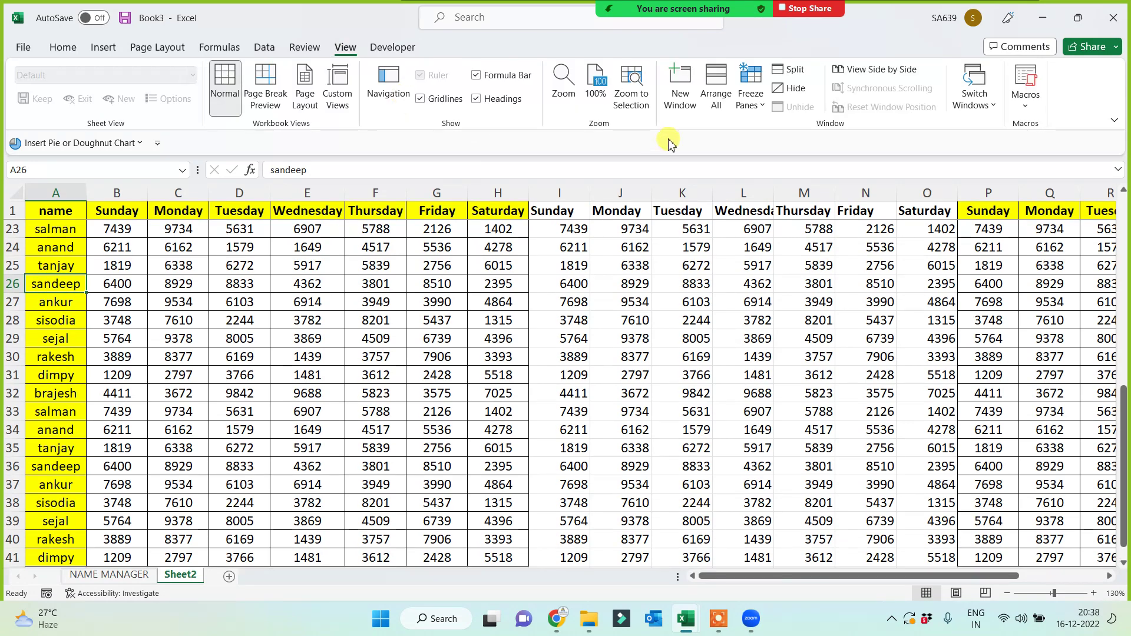
{"action": "left_click", "coordinate": [749, 98]}
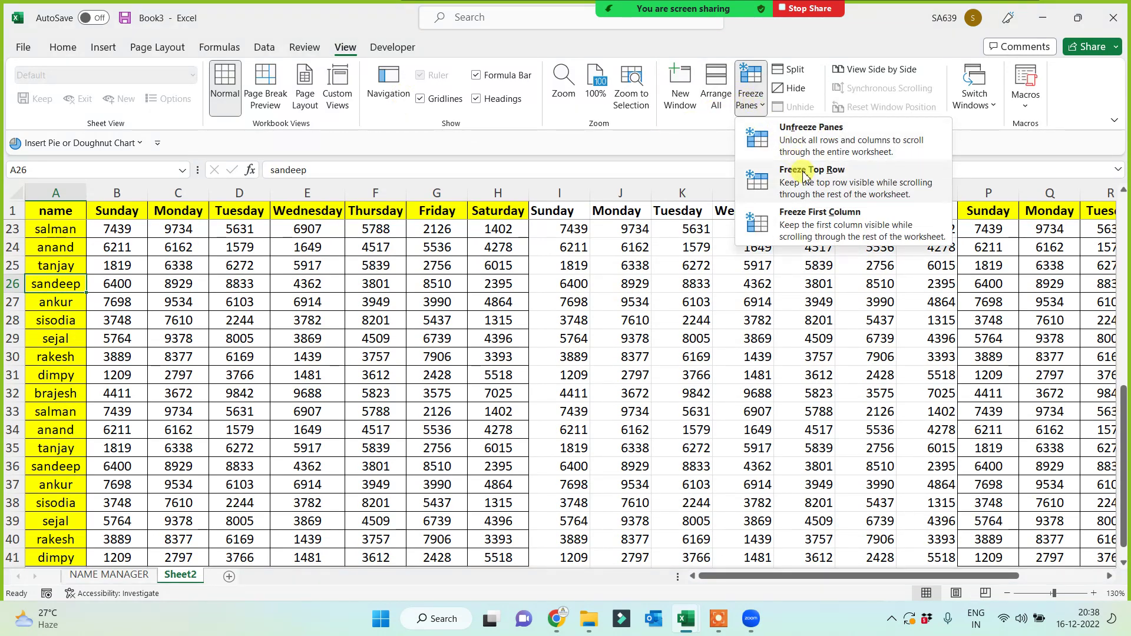
{"action": "left_click", "coordinate": [795, 136]}
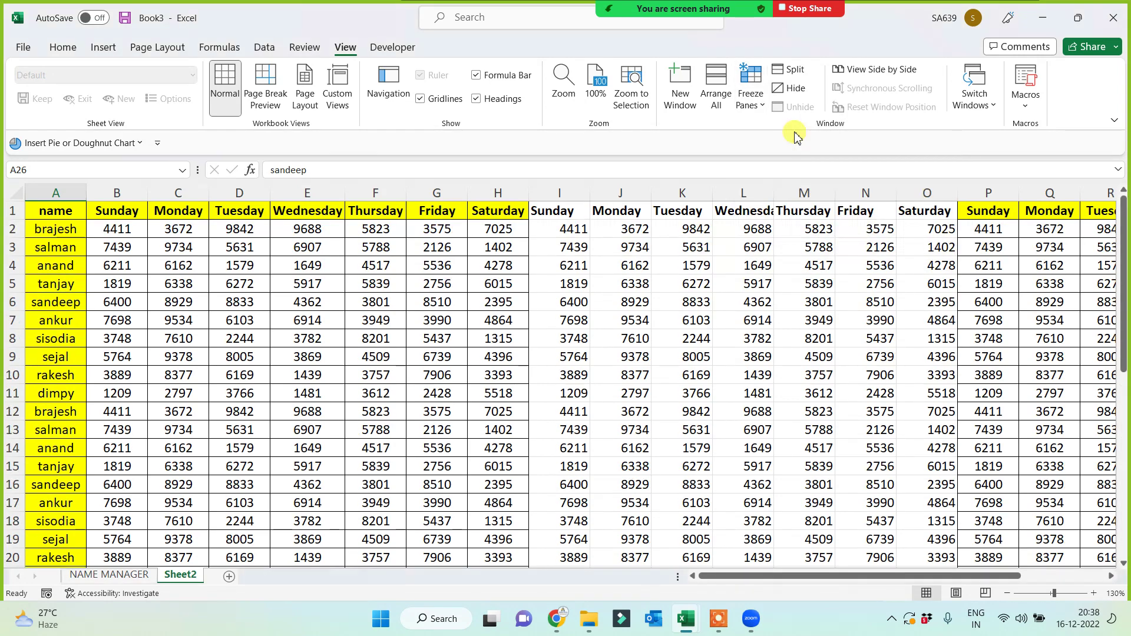
{"action": "left_click", "coordinate": [750, 99]}
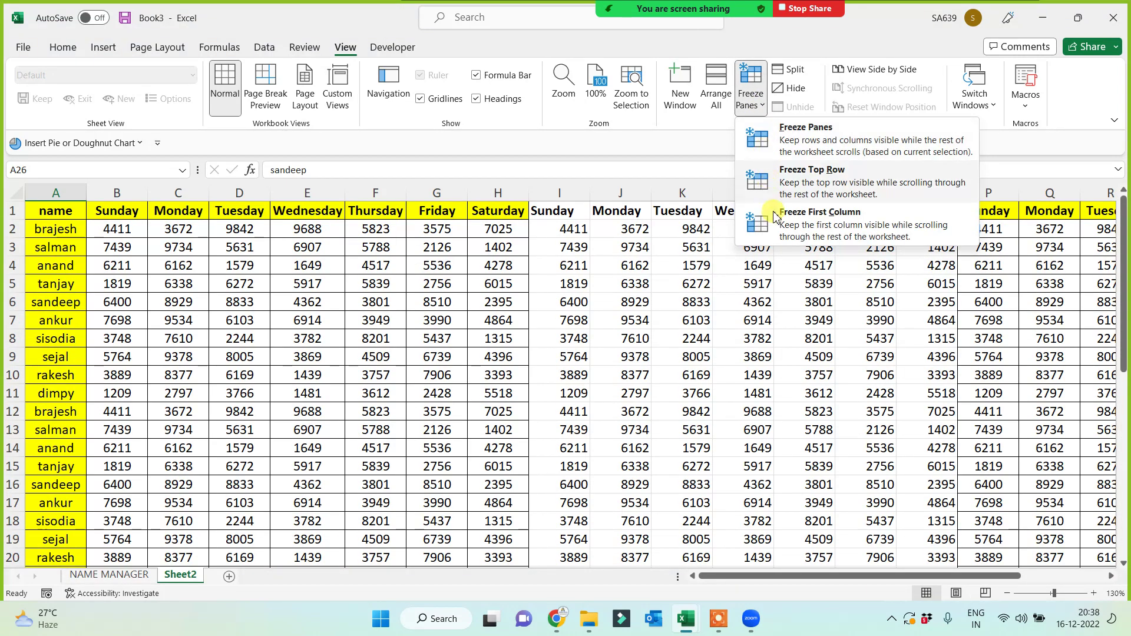
{"action": "left_click", "coordinate": [812, 222]}
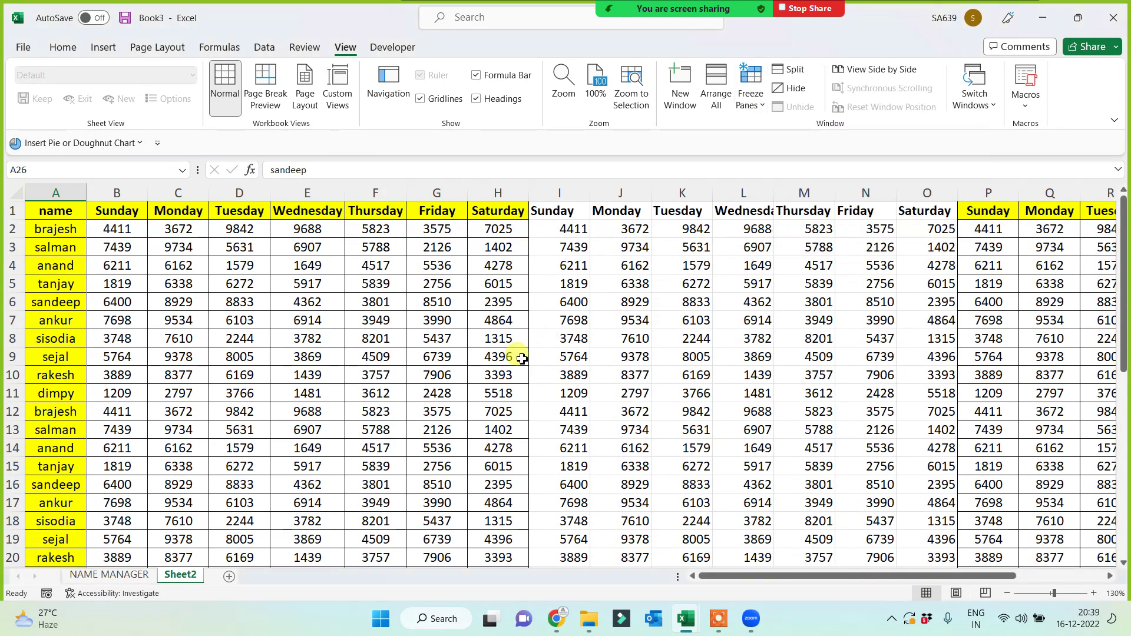
Scroll the table vertically, and move across row 1 past the last weekday column and back to A1 to examine how the name column behaves.
{"action": "scroll", "coordinate": [512, 365], "scroll_direction": "down", "scroll_amount": 4}
{"action": "scroll", "coordinate": [517, 372], "scroll_direction": "up", "scroll_amount": 4}
{"action": "scroll", "coordinate": [517, 372], "scroll_direction": "down", "scroll_amount": 4}
{"action": "scroll", "coordinate": [517, 372], "scroll_direction": "up", "scroll_amount": 4}
{"action": "left_click", "coordinate": [376, 295]}
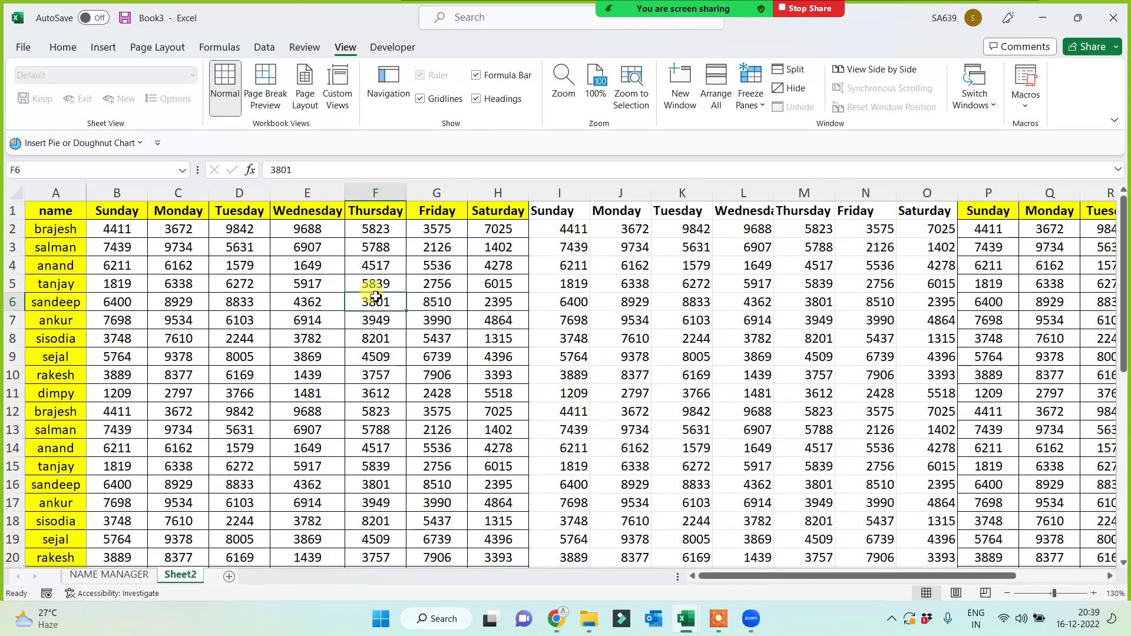
{"action": "key", "text": "Right"}
{"action": "key", "text": "Up"}
{"action": "key", "text": "Up"}
{"action": "key", "text": "Up"}
{"action": "key", "text": "Up"}
{"action": "key", "text": "Up"}
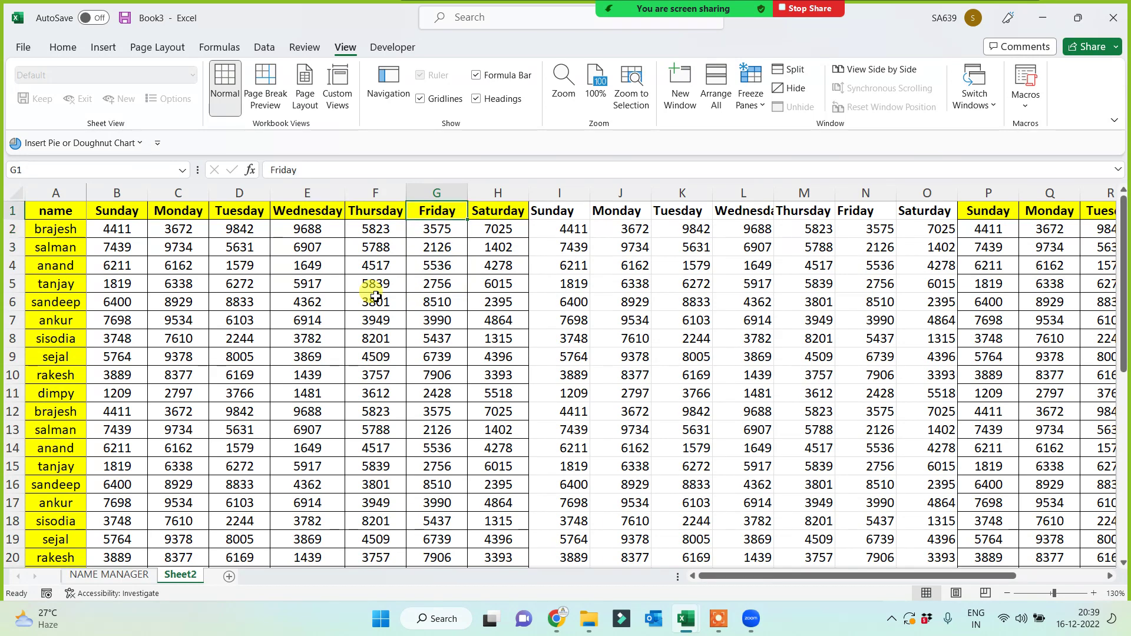
{"action": "key", "text": "Right"}
{"action": "key", "text": "Right"}
{"action": "key", "text": "Right"}
{"action": "key", "text": "Right"}
{"action": "key", "text": "Right"}
{"action": "key", "text": "Right"}
{"action": "key", "text": "Right"}
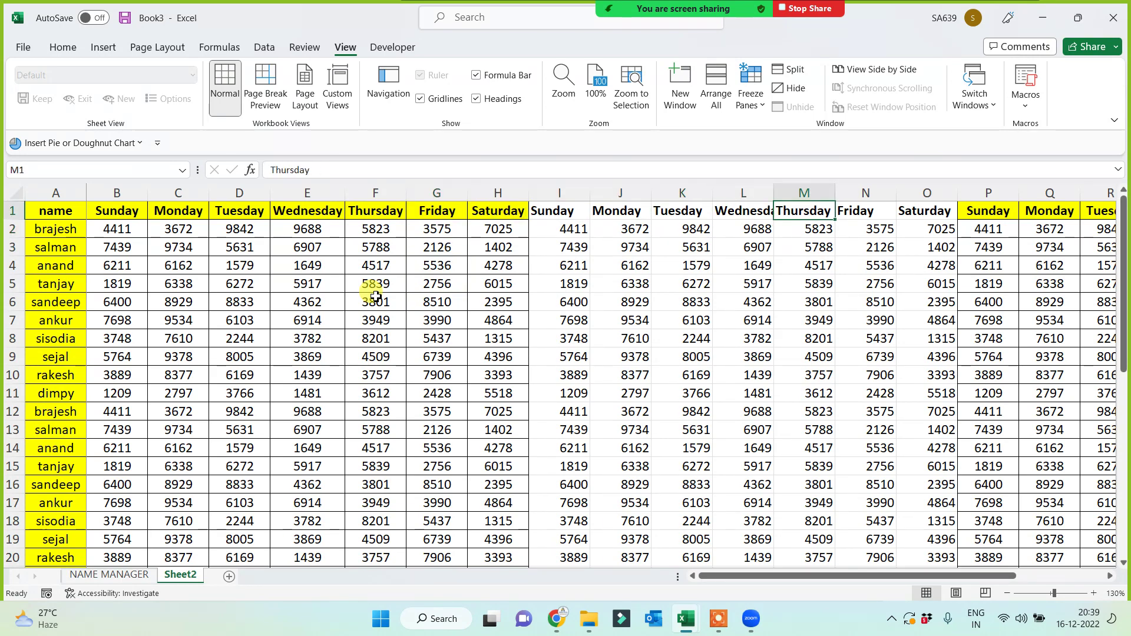
{"action": "key", "text": "Right"}
{"action": "key", "text": "Right"}
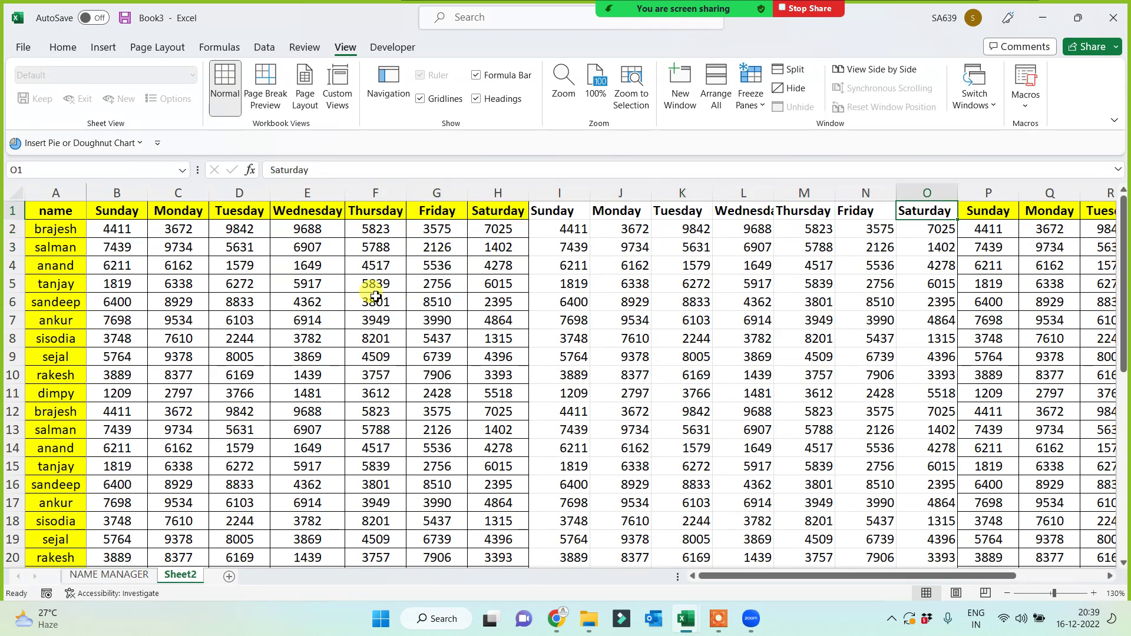
{"action": "key", "text": "Right"}
{"action": "key", "text": "Right"}
{"action": "key", "text": "Right"}
{"action": "key", "text": "Right"}
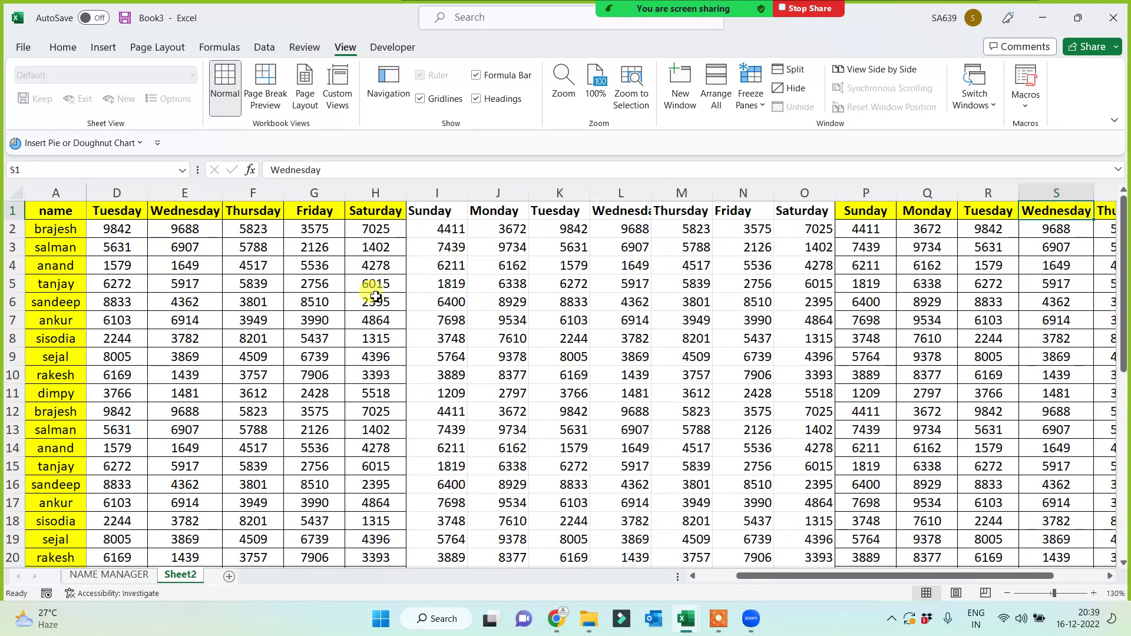
{"action": "key", "text": "Right"}
{"action": "key", "text": "Right"}
{"action": "key", "text": "Right"}
{"action": "key", "text": "Right"}
{"action": "key", "text": "Right"}
{"action": "key", "text": "Right"}
{"action": "key", "text": "Right"}
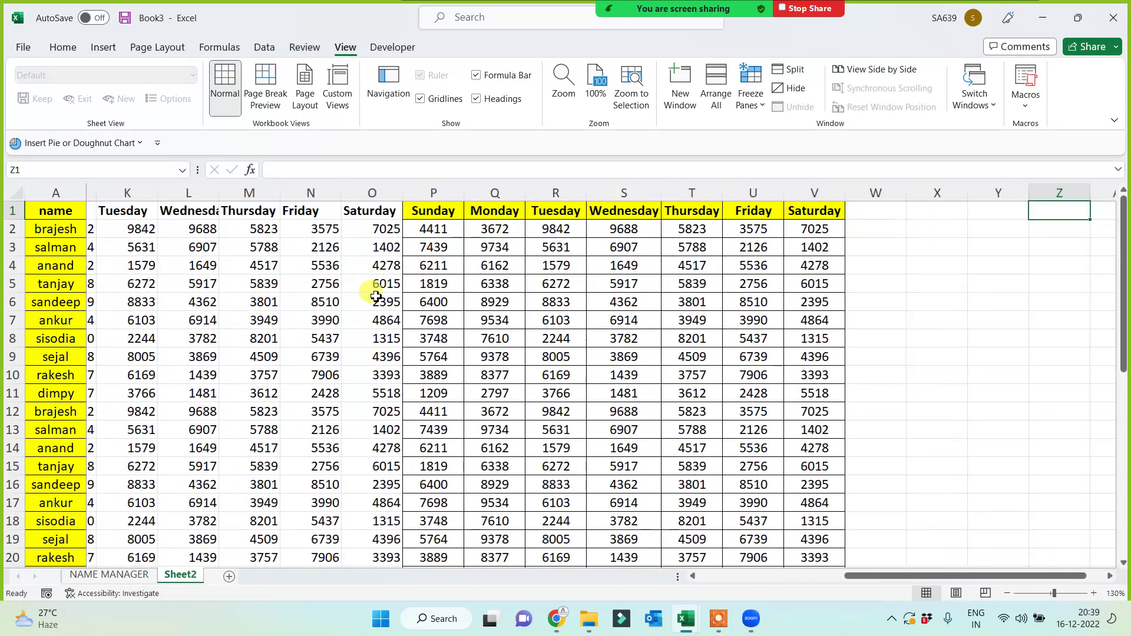
{"action": "key", "text": "Right"}
{"action": "key", "text": "Left"}
{"action": "key", "text": "Left"}
{"action": "key", "text": "Left"}
{"action": "key", "text": "Left"}
{"action": "key", "text": "Left"}
{"action": "key", "text": "Left"}
{"action": "key", "text": "Left"}
{"action": "key", "text": "Left"}
{"action": "key", "text": "Left"}
{"action": "key", "text": "Left"}
{"action": "key", "text": "Left"}
{"action": "key", "text": "Left"}
{"action": "key", "text": "Left"}
{"action": "key", "text": "Left"}
{"action": "key", "text": "Left"}
{"action": "key", "text": "Left"}
{"action": "key", "text": "Left"}
{"action": "key", "text": "Left"}
{"action": "key", "text": "Left"}
{"action": "key", "text": "Left"}
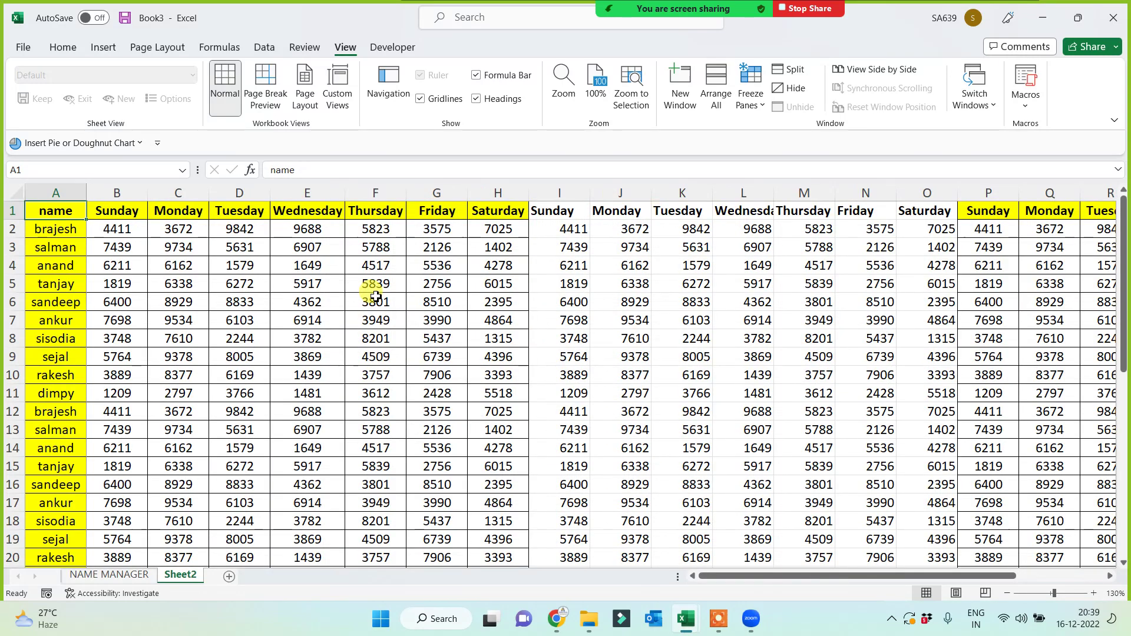
{"action": "key", "text": "Right"}
{"action": "key", "text": "ctrl+shift+Right"}
{"action": "key", "text": "Left"}
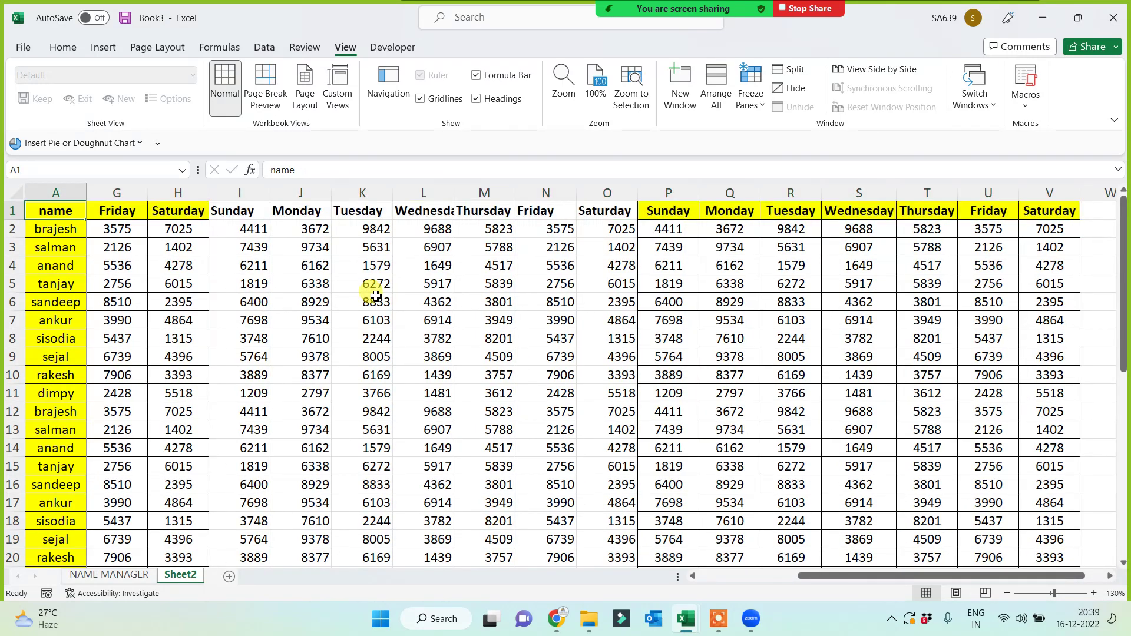
Fill the first block of weekday columns, B1:H41, with light green.
{"action": "key", "text": "Right"}
{"action": "key", "text": "shift+Right"}
{"action": "key", "text": "shift+Right"}
{"action": "key", "text": "shift+Right"}
{"action": "key", "text": "shift+Right"}
{"action": "key", "text": "shift+Right"}
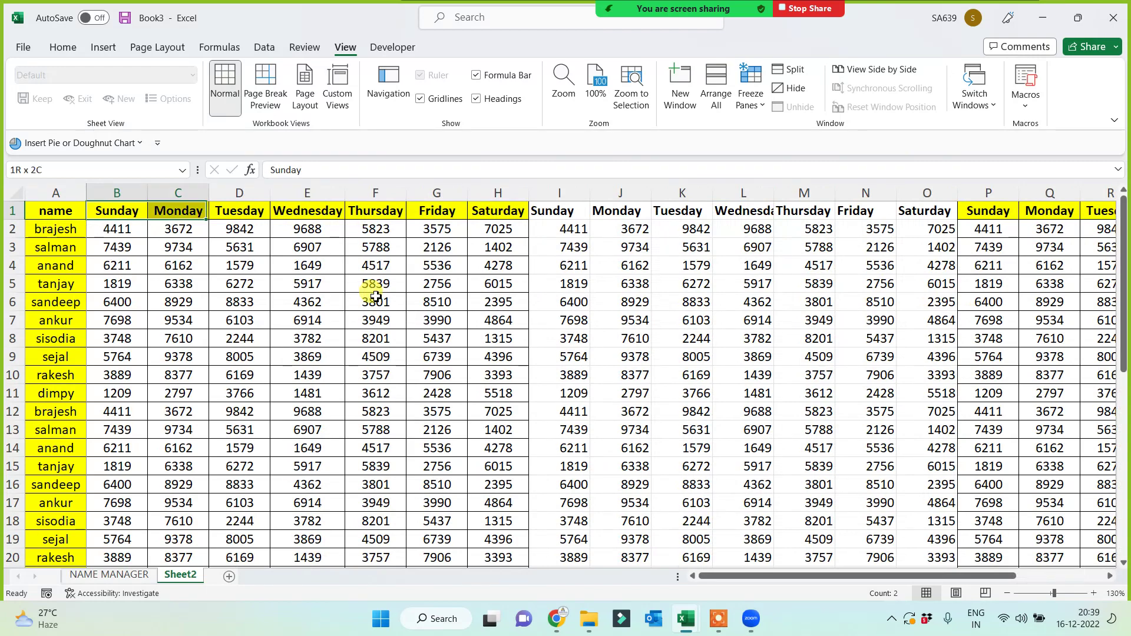
{"action": "key", "text": "shift+Right"}
{"action": "key", "text": "ctrl+shift+Down"}
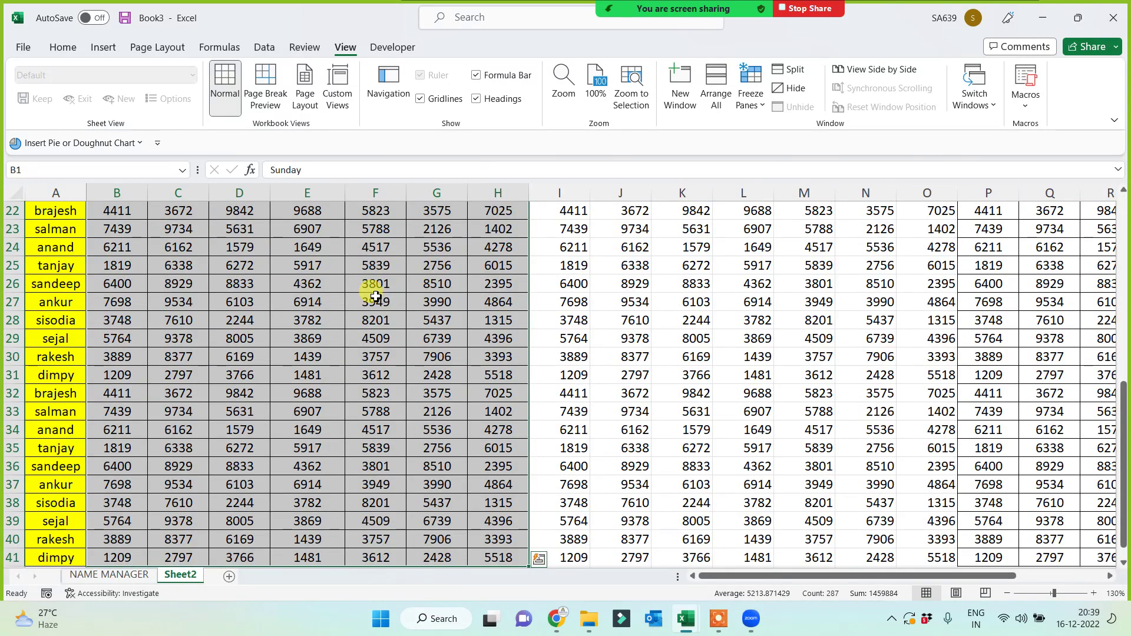
{"action": "left_click", "coordinate": [59, 49]}
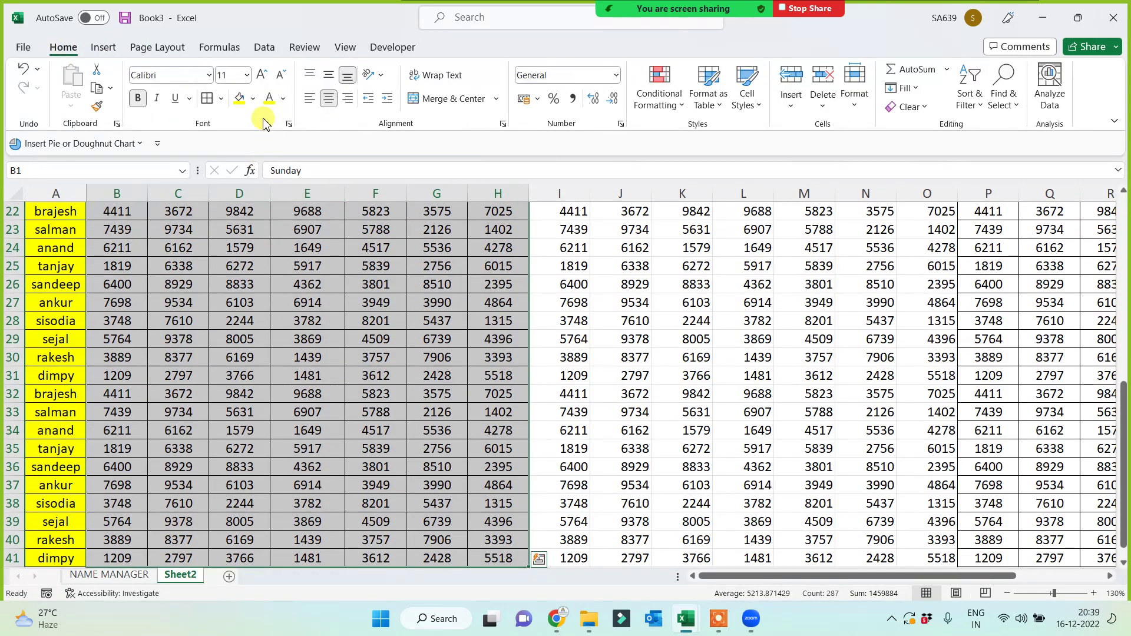
{"action": "left_click", "coordinate": [252, 98]}
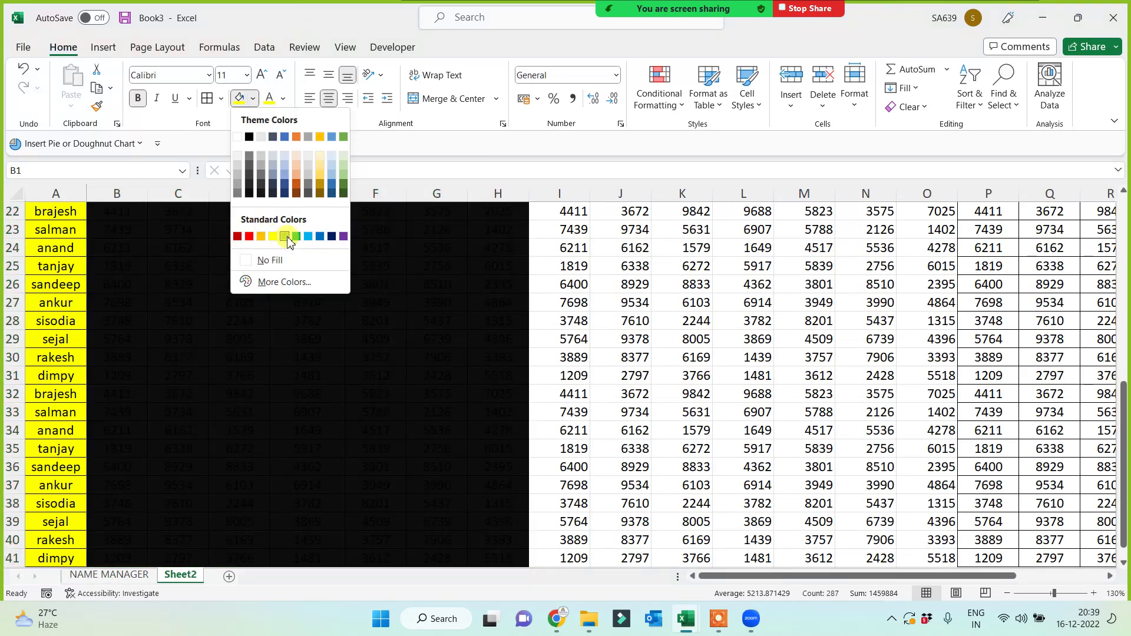
{"action": "left_click", "coordinate": [291, 236]}
Fill the second block of weekday columns, I1:O41, with light blue.
{"action": "left_click", "coordinate": [577, 252]}
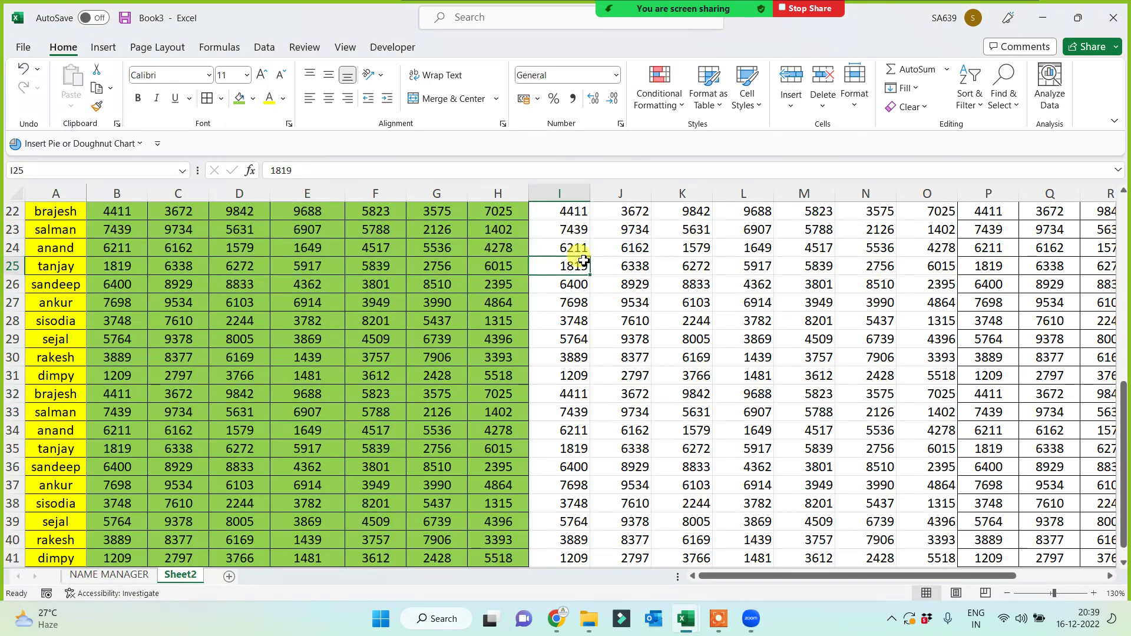
{"action": "key", "text": "ctrl+Up"}
{"action": "key", "text": "shift+Right"}
{"action": "key", "text": "shift+Right"}
{"action": "key", "text": "shift+Right"}
{"action": "key", "text": "shift+Right"}
{"action": "key", "text": "shift+Right"}
{"action": "key", "text": "shift+Right"}
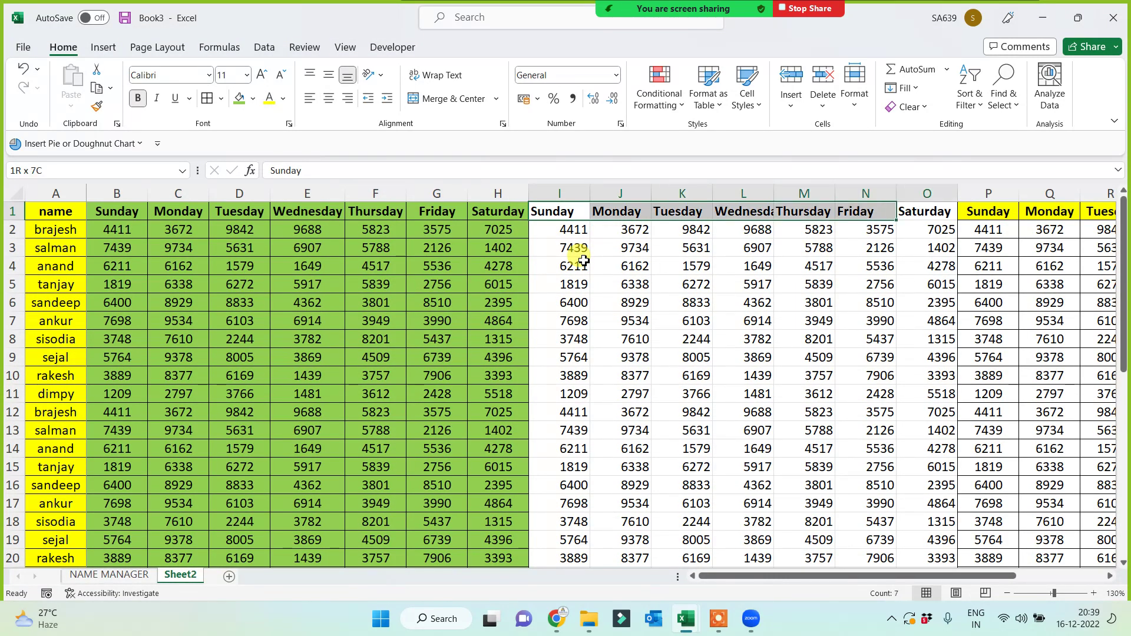
{"action": "key", "text": "ctrl+shift+Down"}
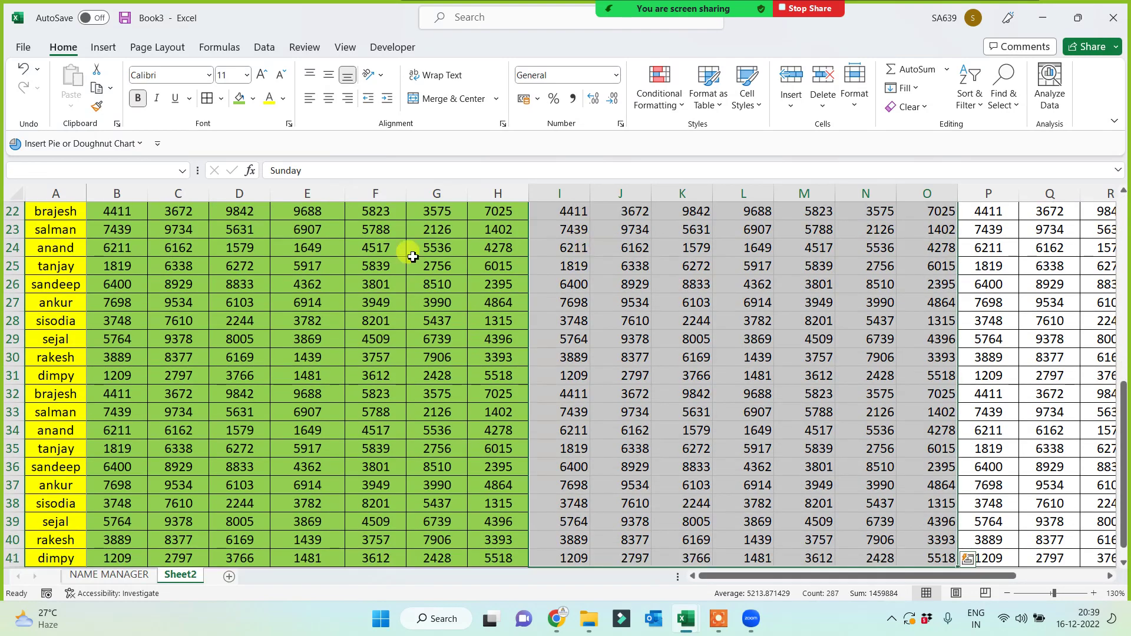
{"action": "left_click", "coordinate": [253, 99]}
{"action": "left_click", "coordinate": [308, 236]}
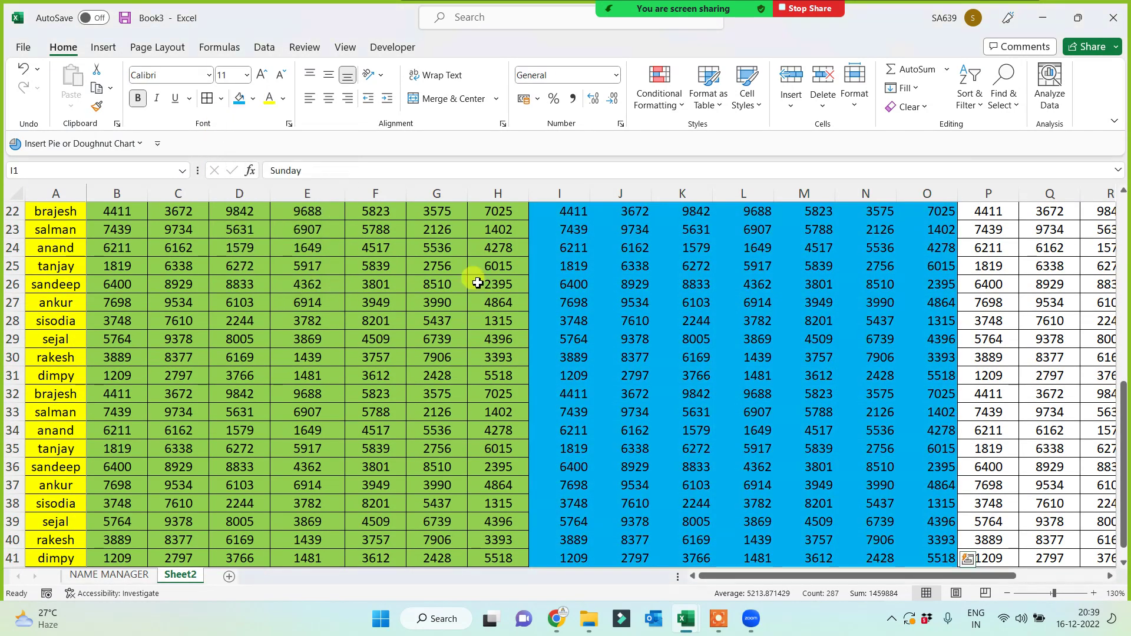
Fill the third block of weekday columns, P1:V41, with a light gold theme color.
{"action": "left_click", "coordinate": [977, 305]}
{"action": "key", "text": "ctrl+Up"}
{"action": "key", "text": "shift+Right"}
{"action": "key", "text": "shift+Right"}
{"action": "key", "text": "shift+Right"}
{"action": "key", "text": "shift+Right"}
{"action": "key", "text": "shift+Right"}
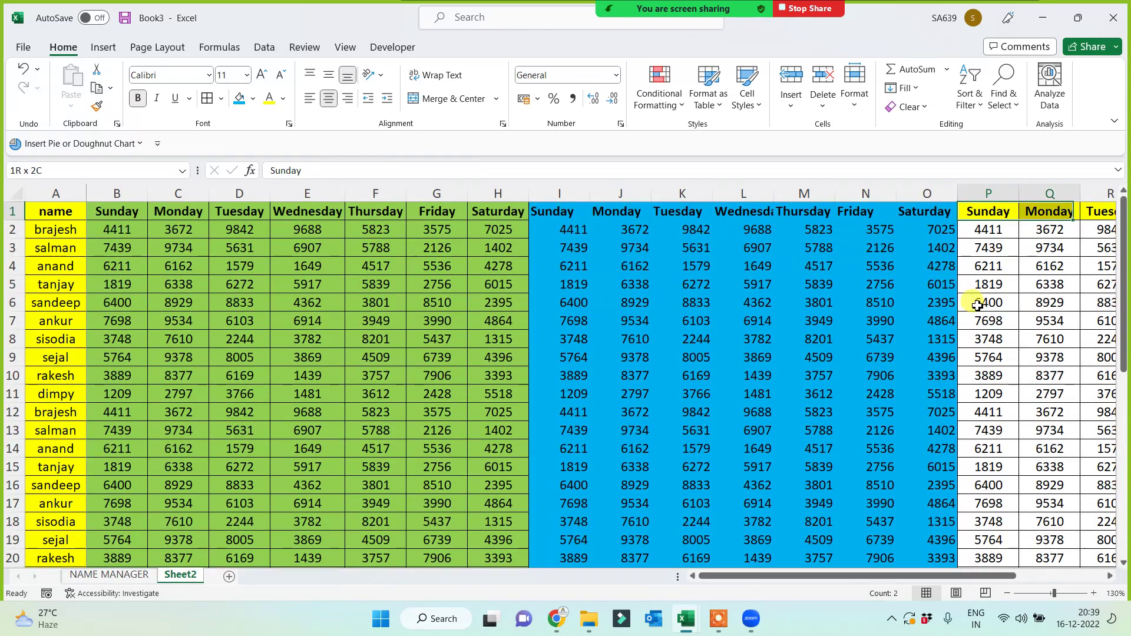
{"action": "key", "text": "shift+Right"}
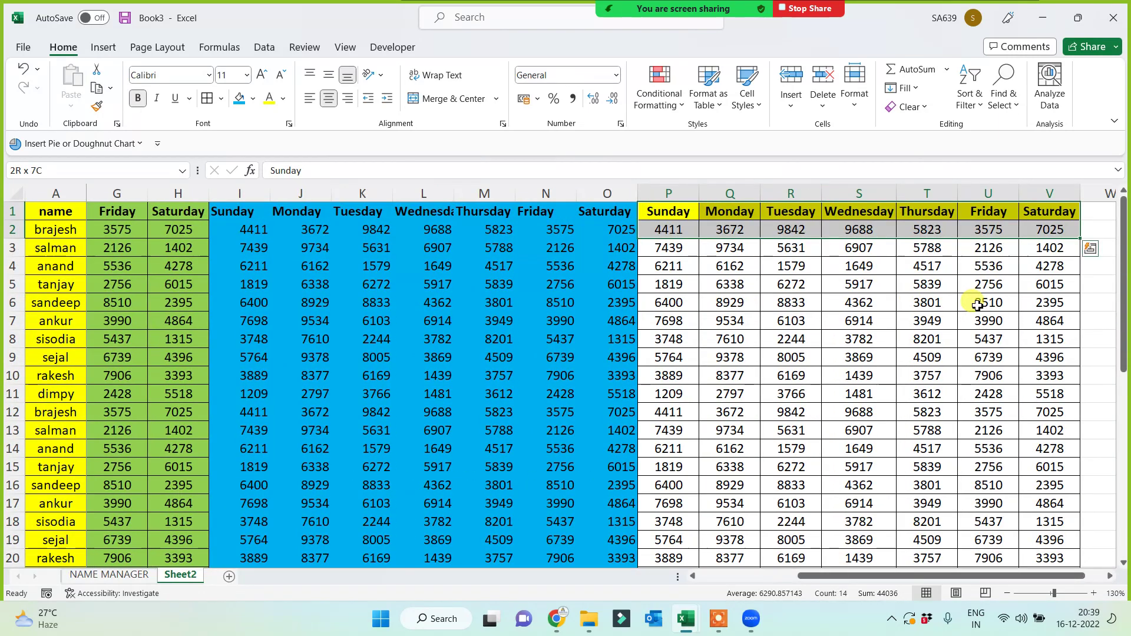
{"action": "key", "text": "ctrl+shift+Down"}
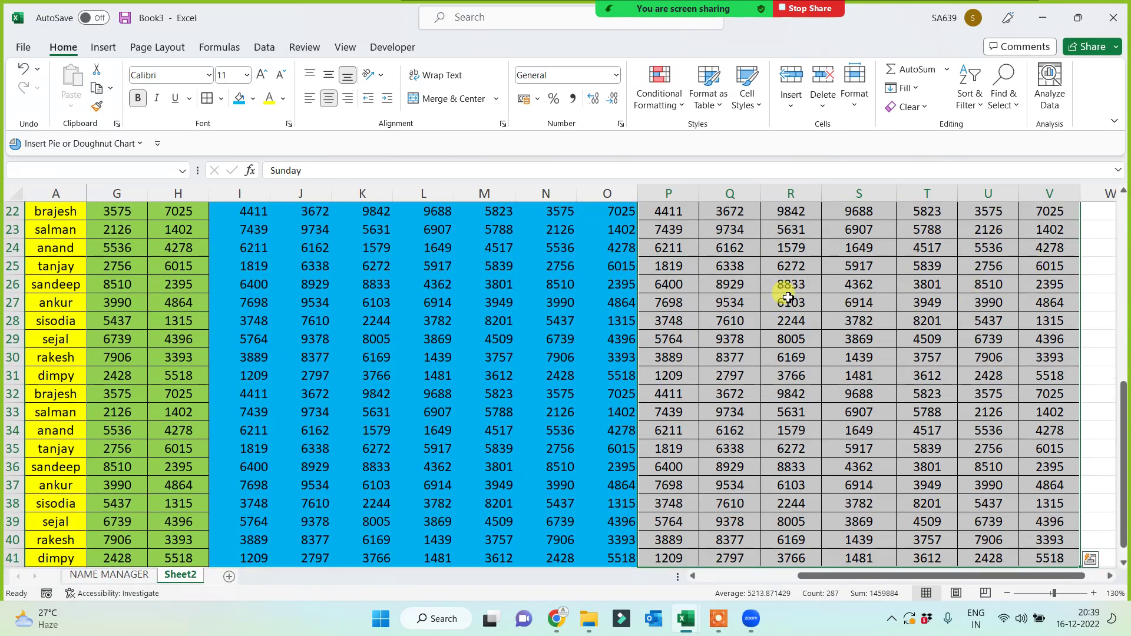
{"action": "left_click", "coordinate": [253, 99]}
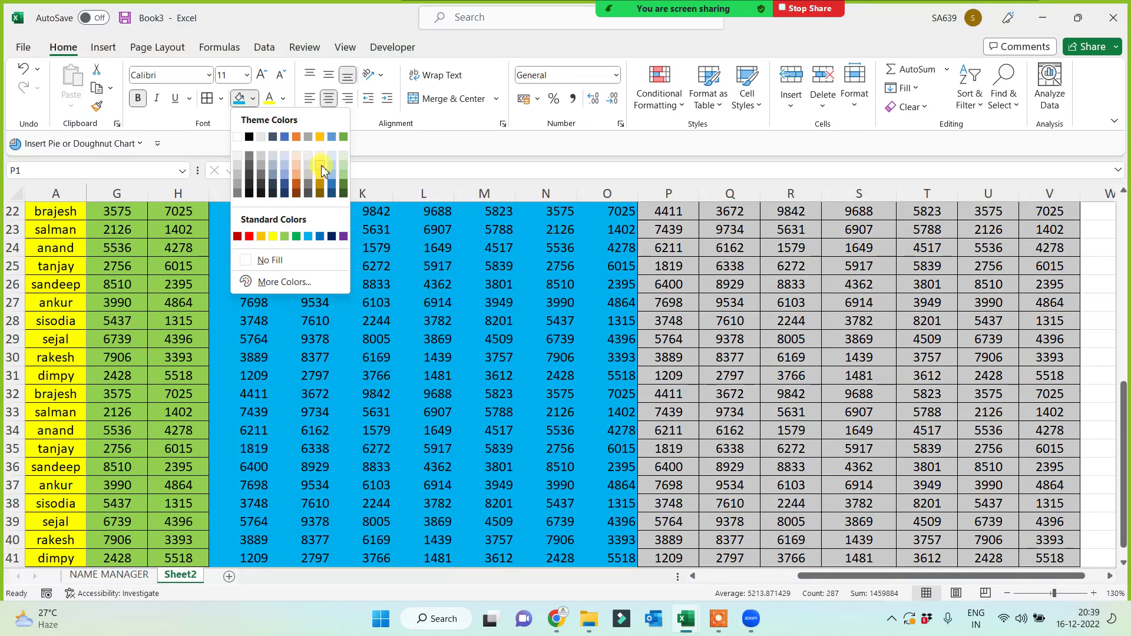
{"action": "left_click", "coordinate": [320, 173]}
{"action": "left_click", "coordinate": [727, 392]}
{"action": "left_click", "coordinate": [704, 335]}
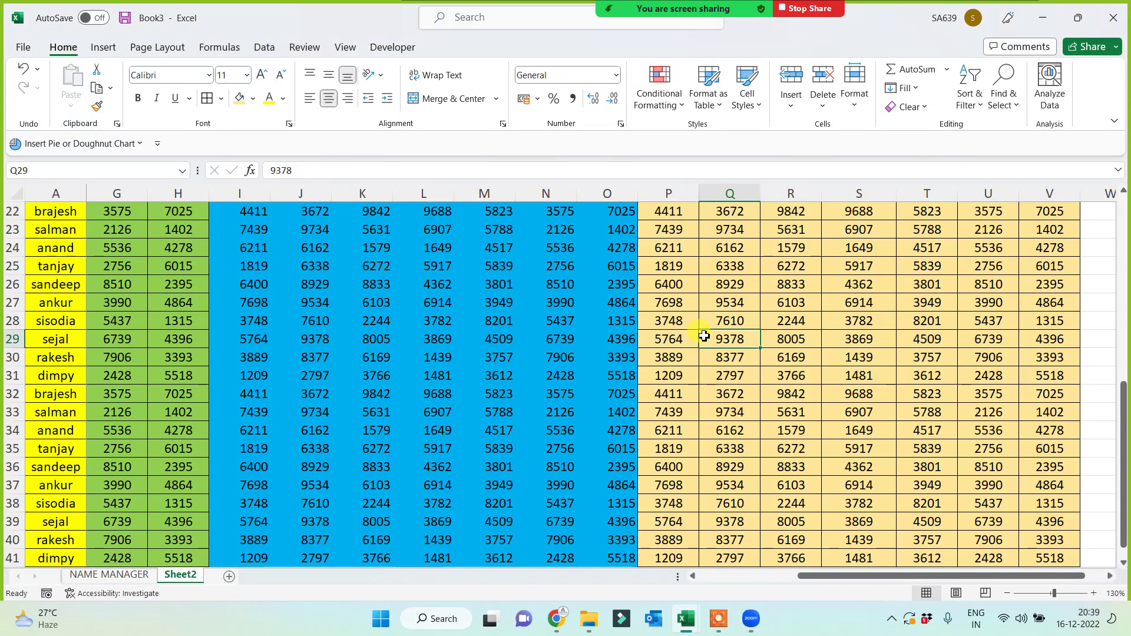
Format the header row from A1 to V1 with a dark red fill and yellow font.
{"action": "key", "text": "ctrl+Up"}
{"action": "key", "text": "Left"}
{"action": "key", "text": "Left"}
{"action": "key", "text": "Left"}
{"action": "key", "text": "Left"}
{"action": "key", "text": "Left"}
{"action": "key", "text": "Left"}
{"action": "key", "text": "Left"}
{"action": "key", "text": "Left"}
{"action": "key", "text": "Left"}
{"action": "key", "text": "Left"}
{"action": "key", "text": "Left"}
{"action": "key", "text": "Left"}
{"action": "key", "text": "Left"}
{"action": "key", "text": "Left"}
{"action": "key", "text": "Left"}
{"action": "key", "text": "Left"}
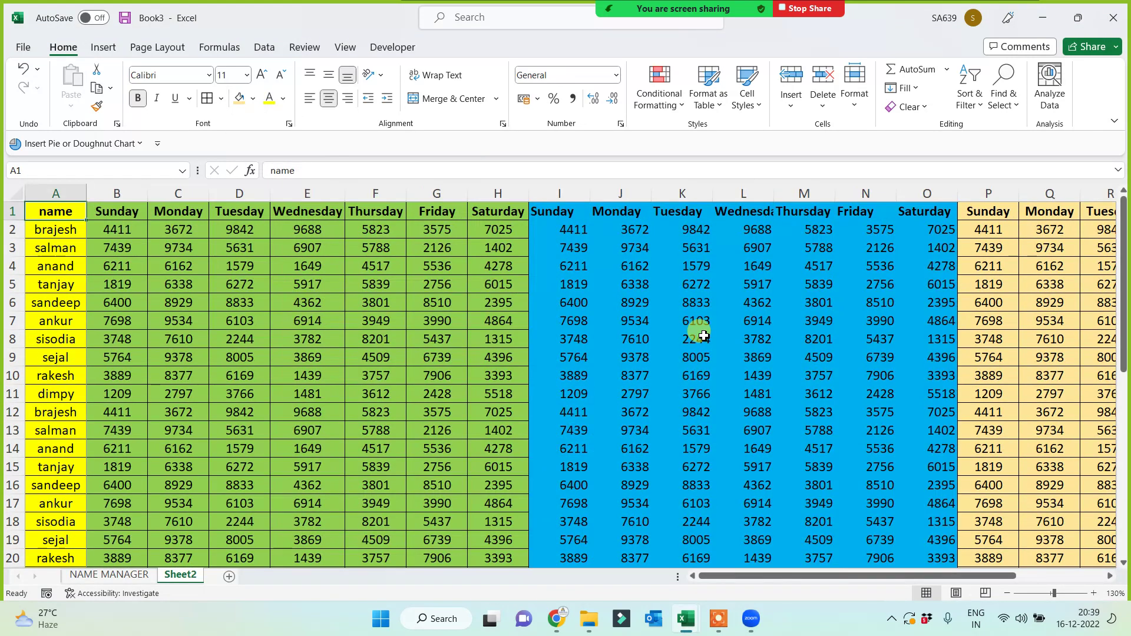
{"action": "key", "text": "ctrl+shift+Right"}
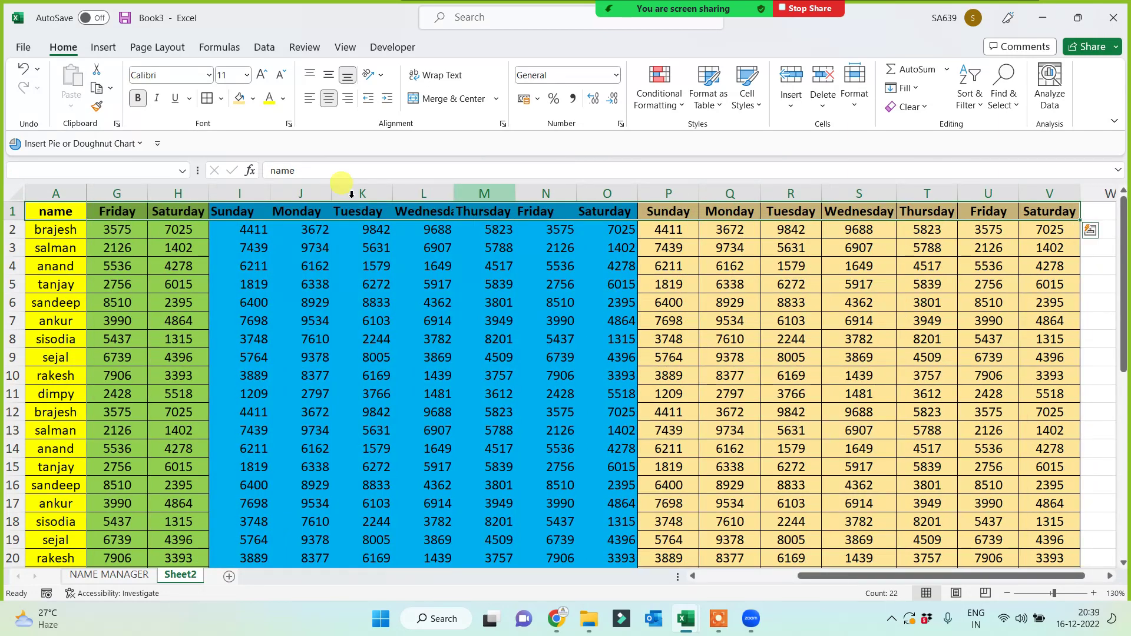
{"action": "left_click", "coordinate": [253, 99]}
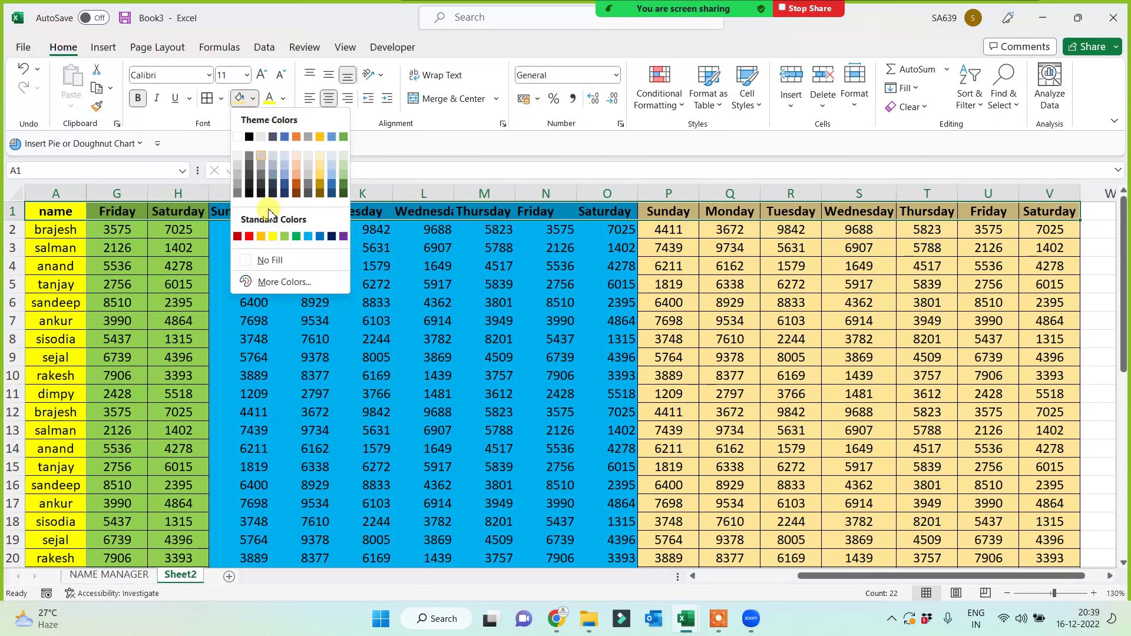
{"action": "left_click", "coordinate": [238, 236]}
{"action": "left_click", "coordinate": [268, 98]}
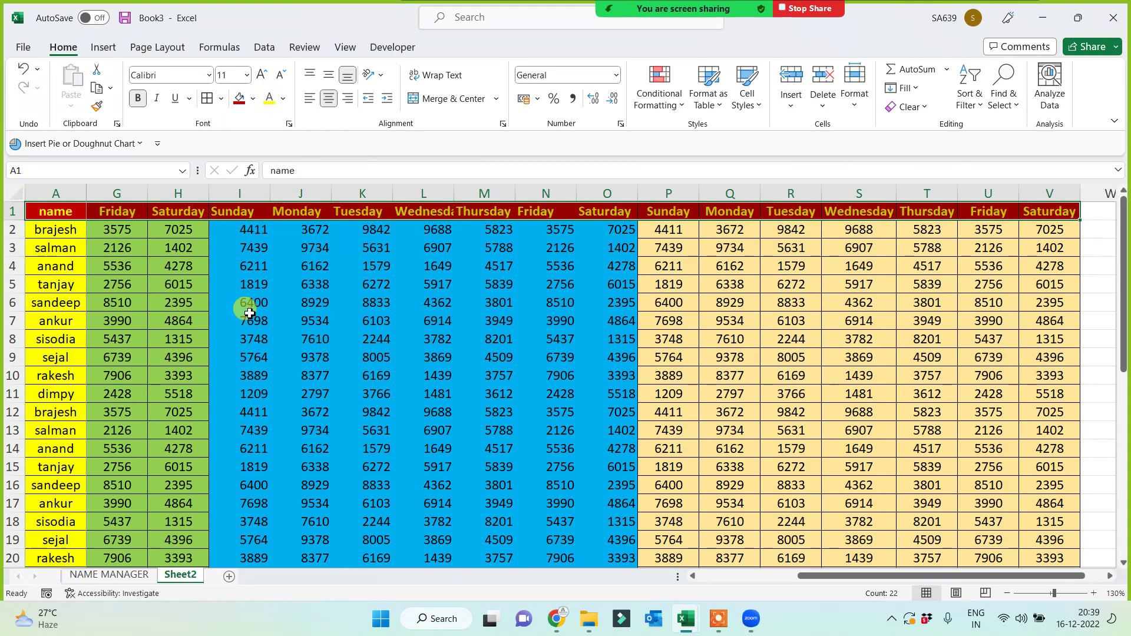
Look across row 7 to examine how the name column and day columns behave while moving sideways.
{"action": "left_click", "coordinate": [250, 315]}
{"action": "key", "text": "Left"}
{"action": "key", "text": "Left"}
{"action": "key", "text": "Left"}
{"action": "key", "text": "Left"}
{"action": "key", "text": "Left"}
{"action": "key", "text": "Left"}
{"action": "key", "text": "Left"}
{"action": "key", "text": "Left"}
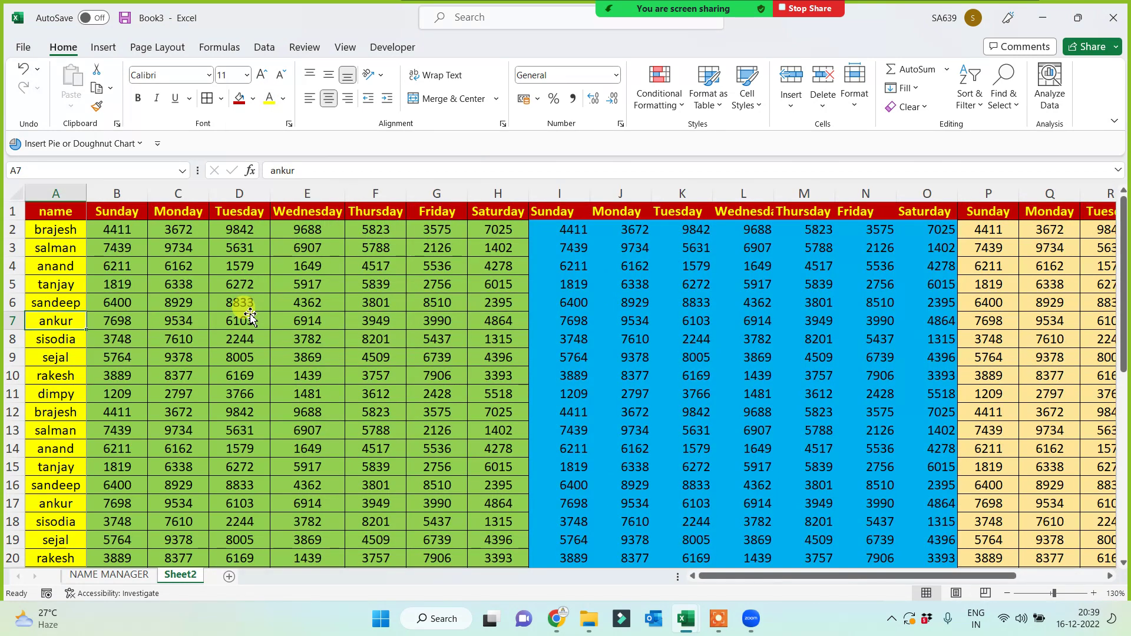
{"action": "key", "text": "Right"}
{"action": "key", "text": "Right"}
{"action": "key", "text": "Right"}
{"action": "key", "text": "Right"}
{"action": "key", "text": "Right"}
{"action": "key", "text": "Right"}
{"action": "key", "text": "Right"}
{"action": "key", "text": "Right"}
{"action": "key", "text": "Right"}
{"action": "key", "text": "Right"}
{"action": "key", "text": "Right"}
{"action": "key", "text": "Right"}
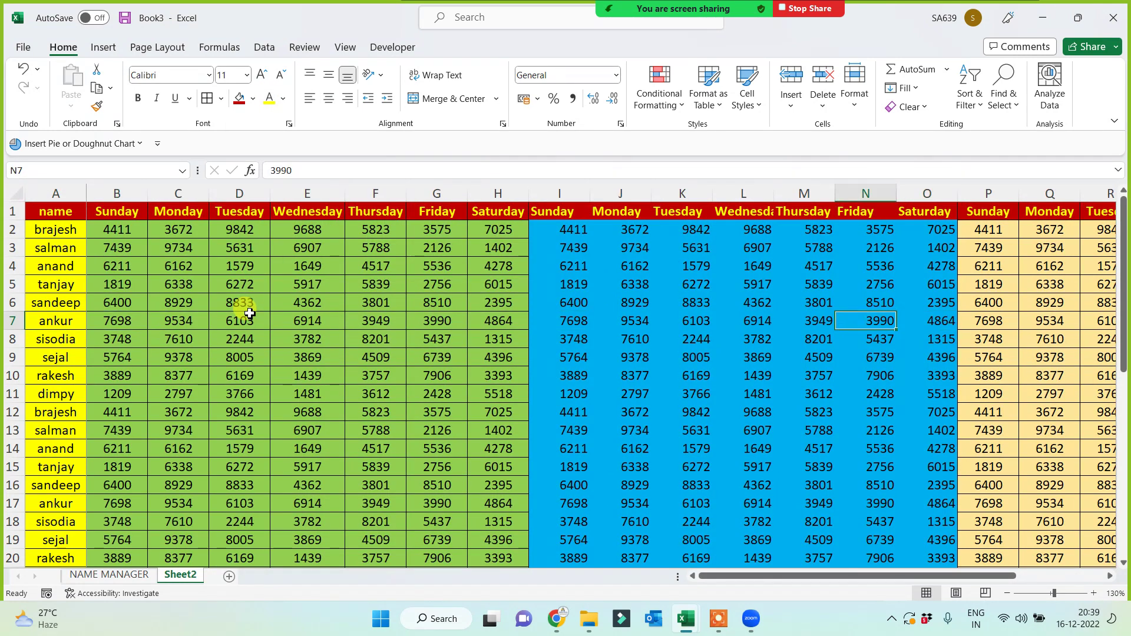
{"action": "key", "text": "Home"}
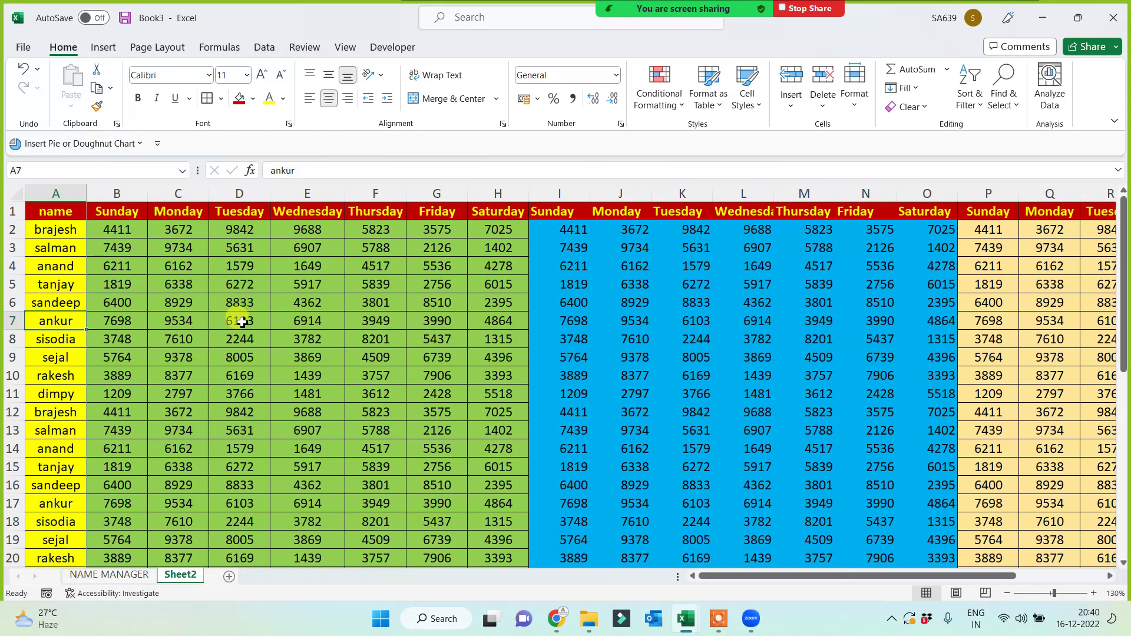
Insert a blank column between the name column and the first Sunday column.
{"action": "left_click", "coordinate": [117, 213]}
{"action": "key", "text": "ctrl+shift+Down"}
{"action": "right_click", "coordinate": [116, 221]}
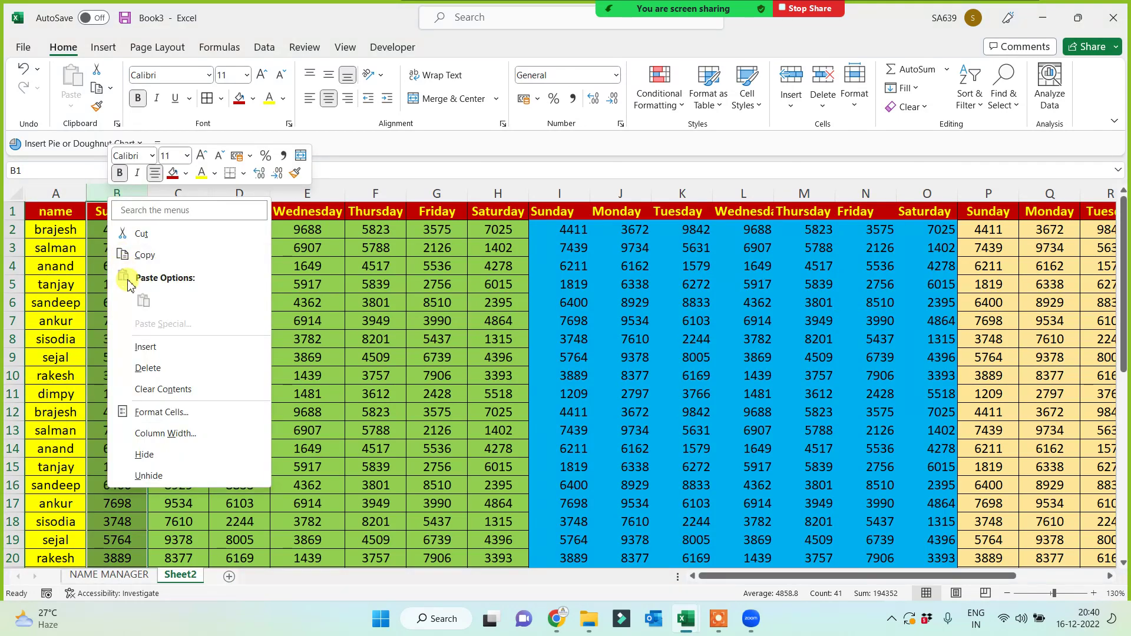
{"action": "left_click", "coordinate": [140, 348]}
Head the new column B with "Mob No." and widen it to fit ten-digit numbers.
{"action": "left_click", "coordinate": [127, 210]}
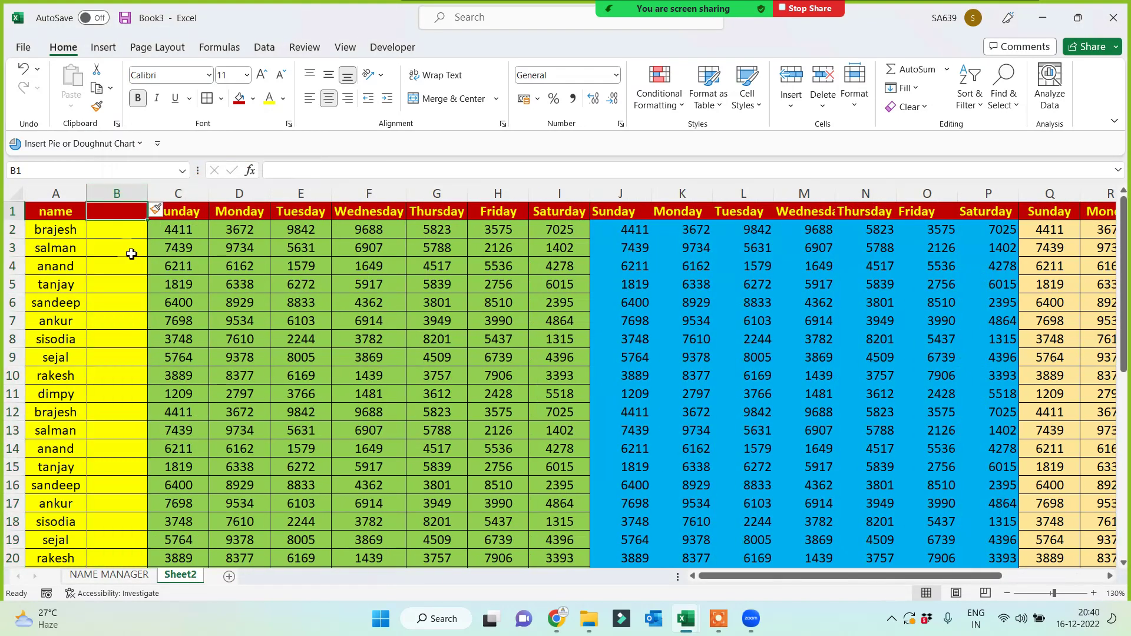
{"action": "type", "text": "MO"}
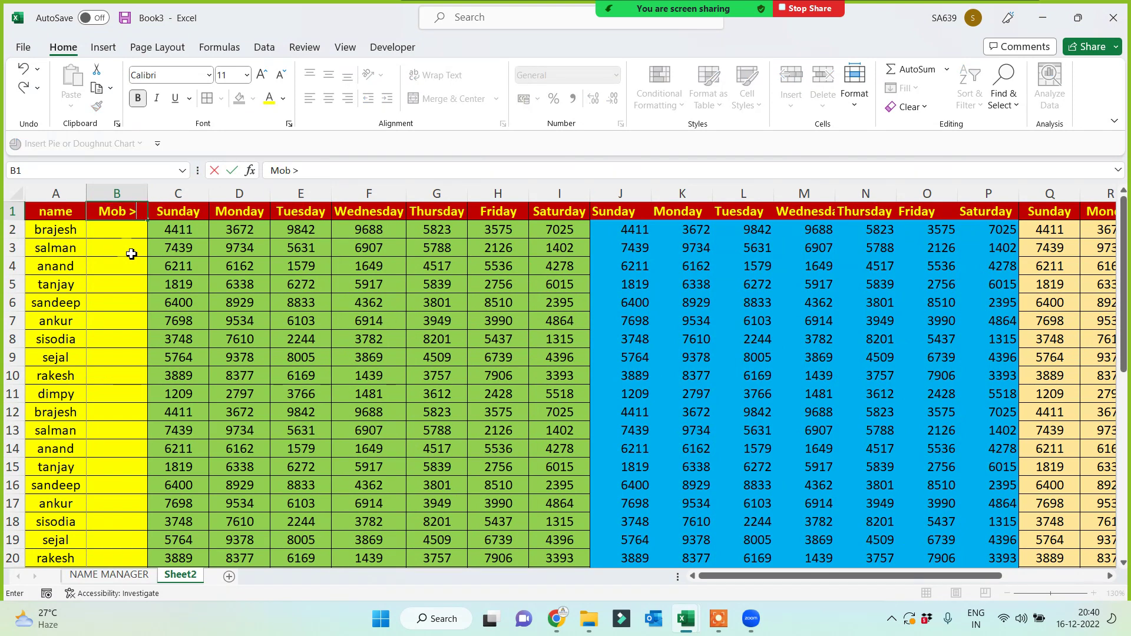
{"action": "type", "text": "b No."}
{"action": "key", "text": "Return"}
{"action": "left_click_drag", "start_coordinate": [147, 193], "coordinate": [186, 195]}
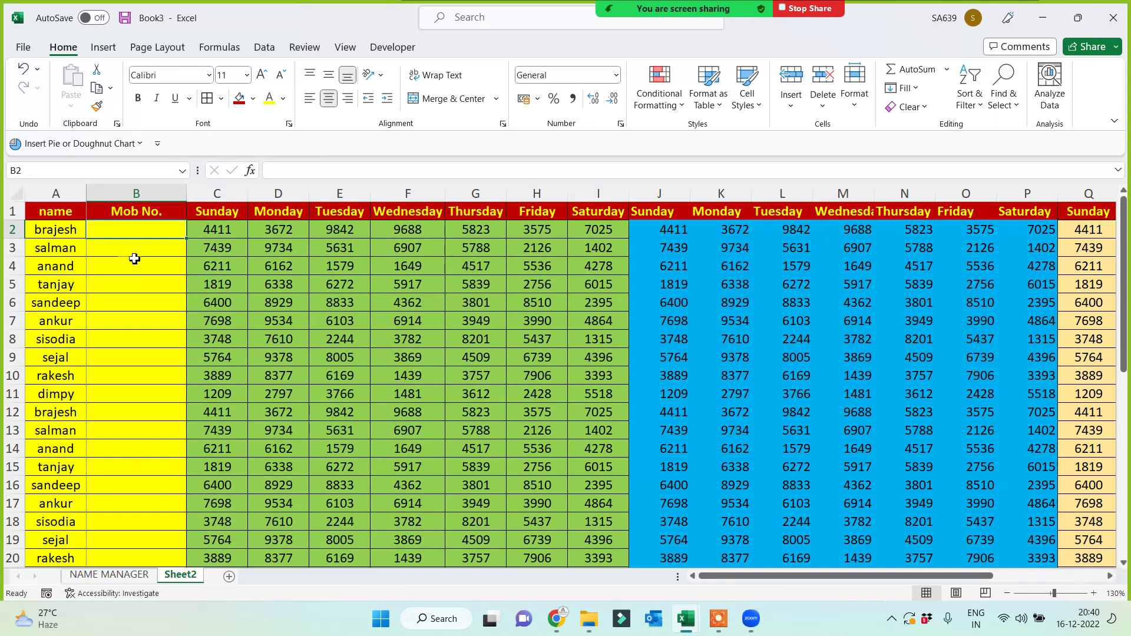
{"action": "type", "text": "=rand"}
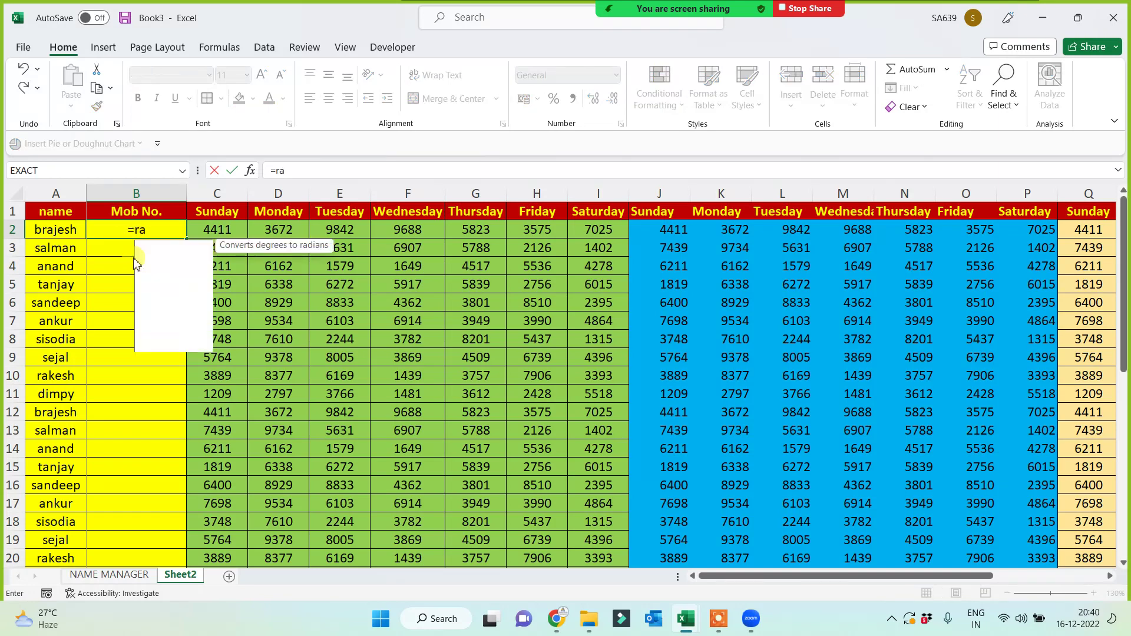
{"action": "key", "text": "Down"}
{"action": "key", "text": "Down"}
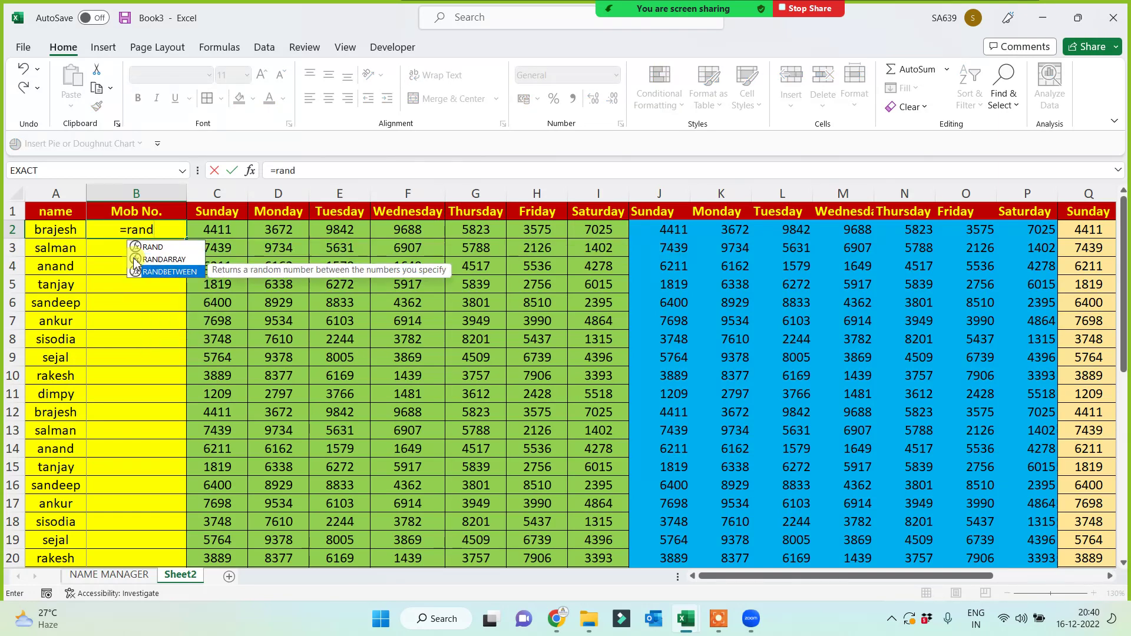
{"action": "key", "text": "Tab"}
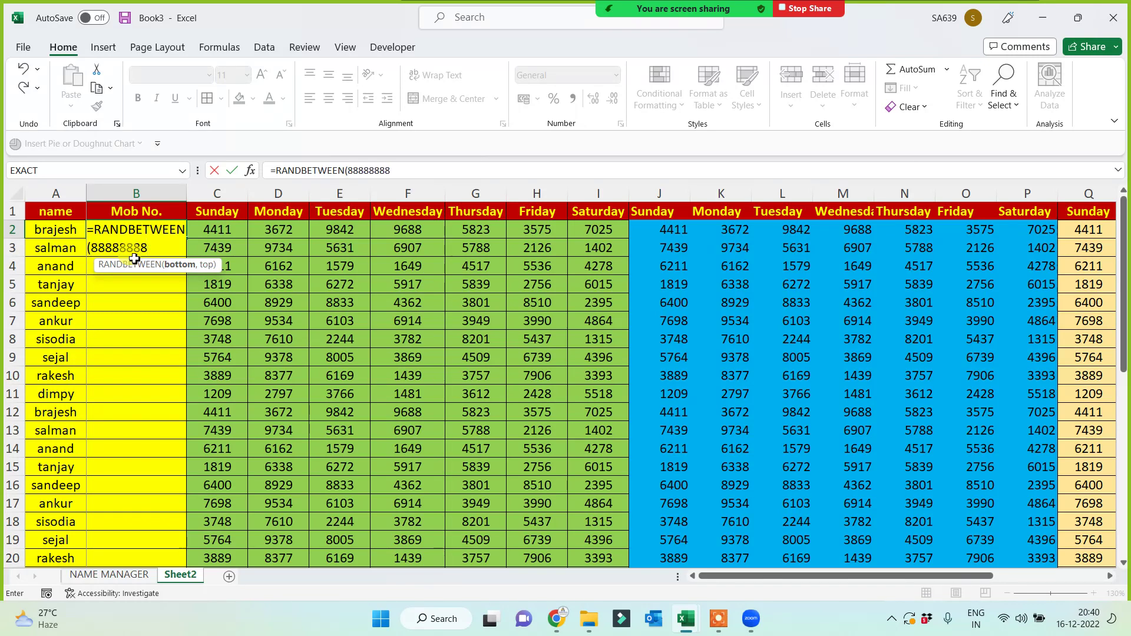
{"action": "type", "text": ",9999999"}
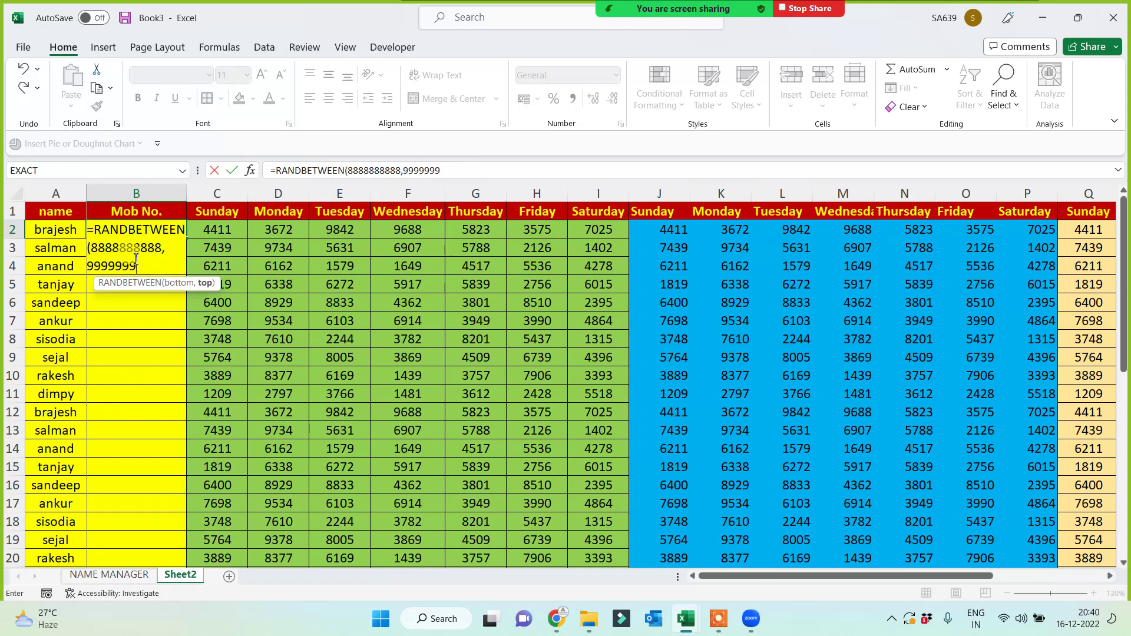
{"action": "type", "text": "999"}
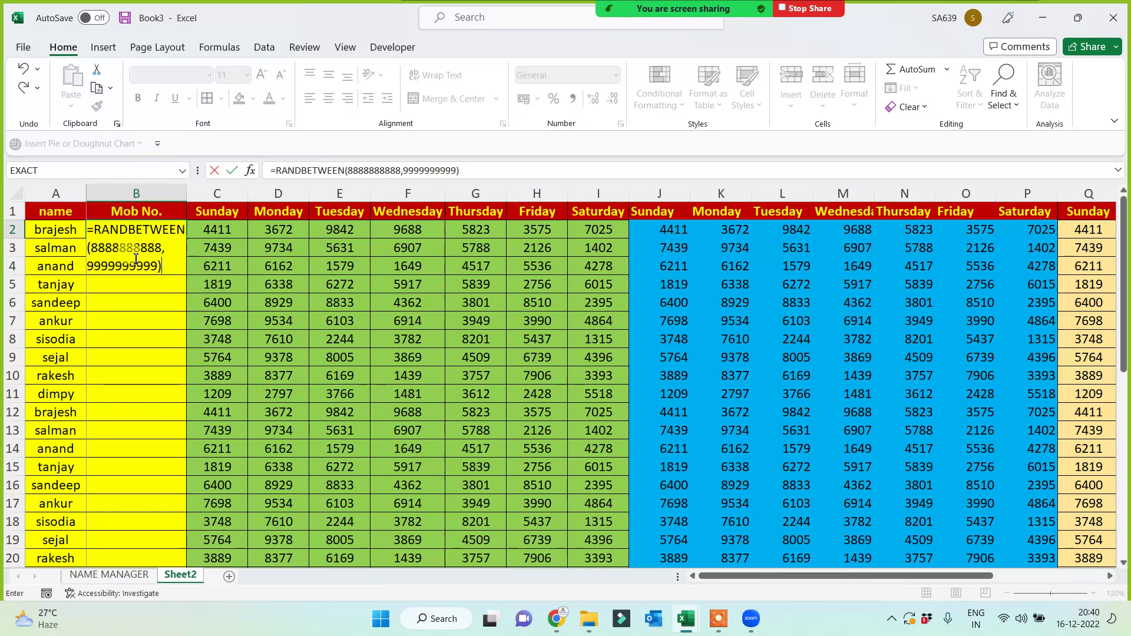
{"action": "key", "text": "ctrl+Return"}
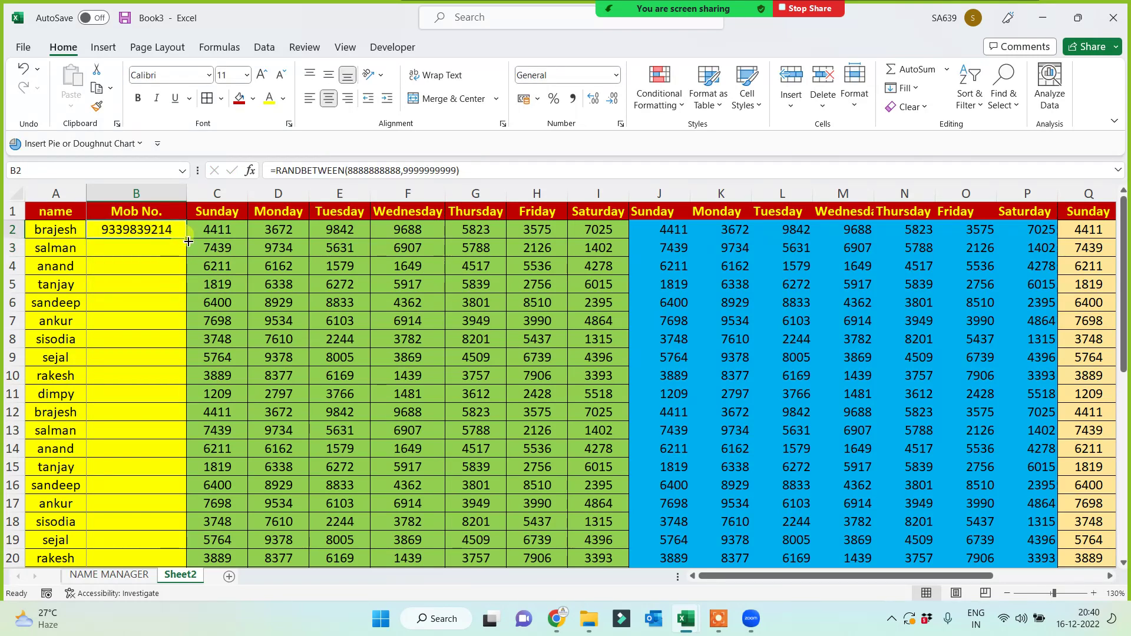
{"action": "double_click", "coordinate": [186, 238]}
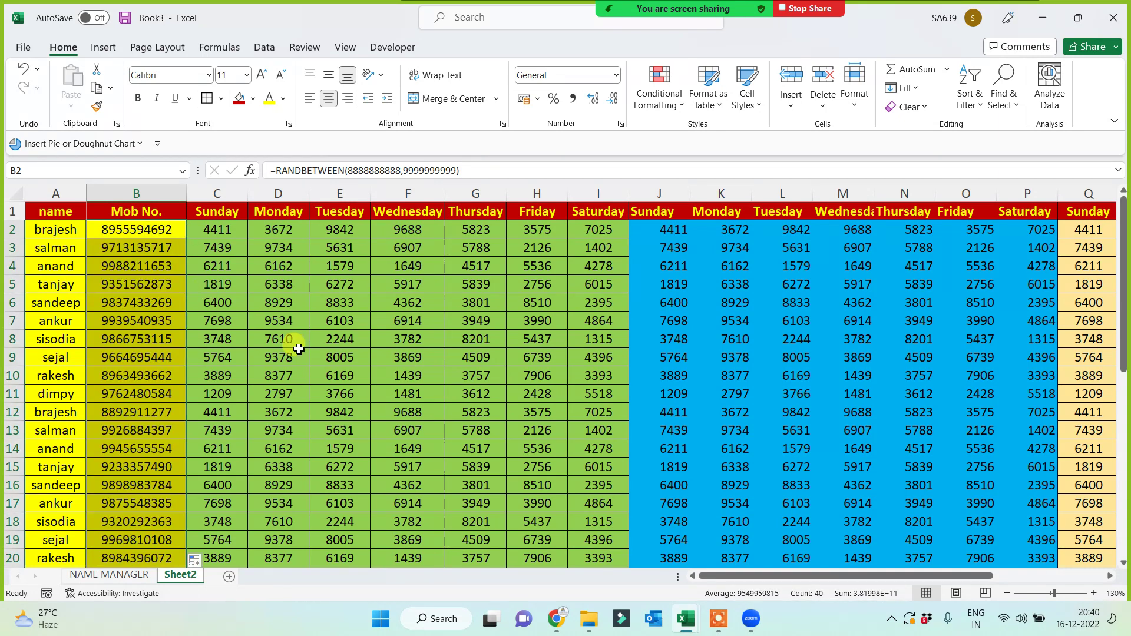
Replace the random number formulas in the Mob No. column with their static values.
{"action": "key", "text": "ctrl+c"}
{"action": "key", "text": "ctrl+alt+v"}
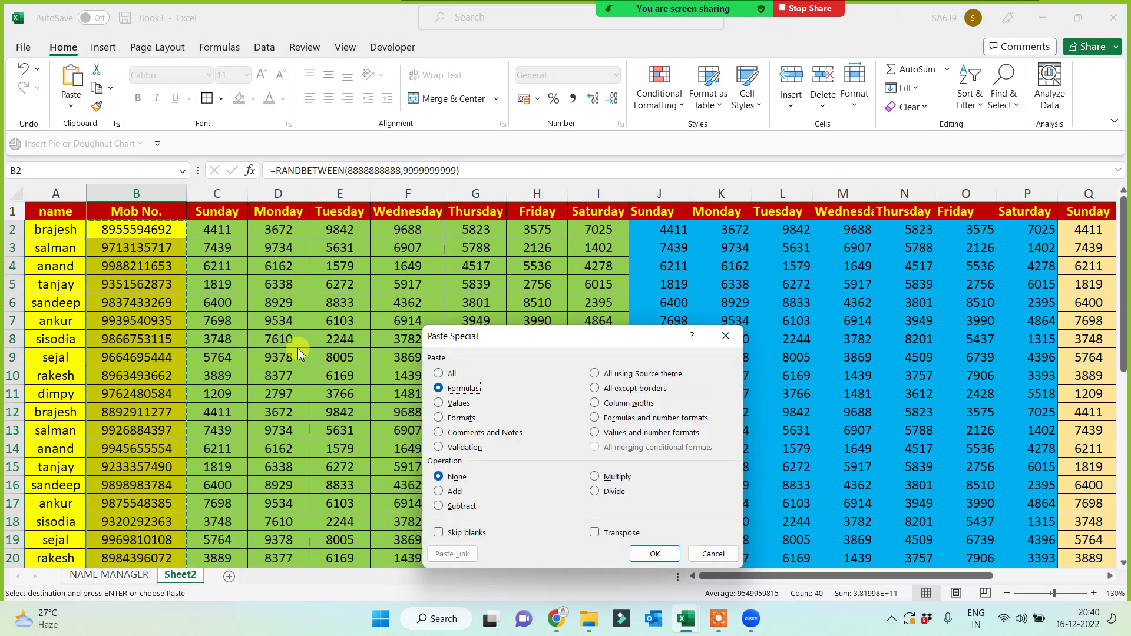
{"action": "key", "text": "v"}
{"action": "key", "text": "Return"}
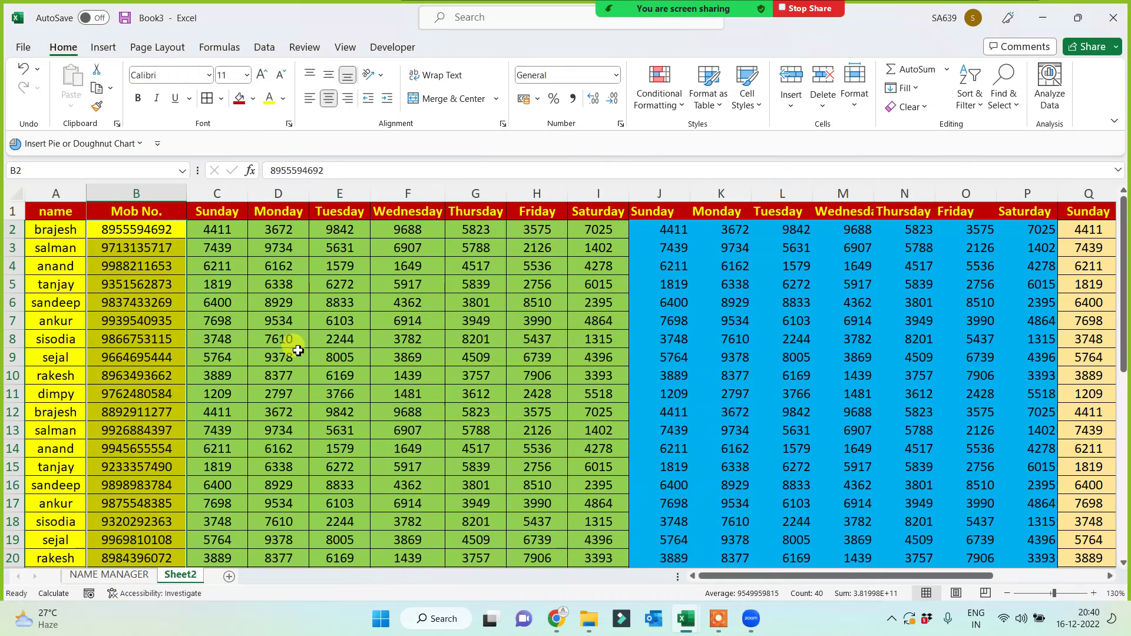
{"action": "left_click", "coordinate": [298, 351]}
Look across row 7 to the last Saturday column and back, checking which columns stay in view.
{"action": "left_click", "coordinate": [223, 316]}
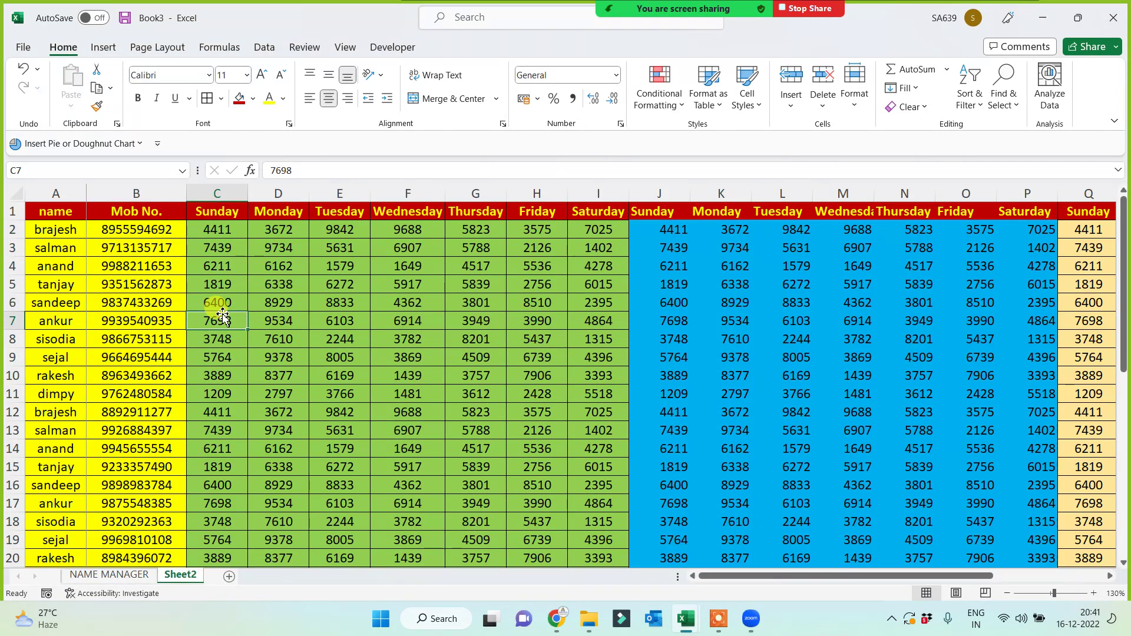
{"action": "key", "text": "Left"}
{"action": "key", "text": "Left"}
{"action": "key", "text": "Right"}
{"action": "key", "text": "Right"}
{"action": "key", "text": "Right"}
{"action": "key", "text": "Right"}
{"action": "key", "text": "Right"}
{"action": "key", "text": "Right"}
{"action": "key", "text": "Right"}
{"action": "key", "text": "Right"}
{"action": "key", "text": "Right"}
{"action": "key", "text": "Right"}
{"action": "key", "text": "Right"}
{"action": "key", "text": "Right"}
{"action": "key", "text": "Right"}
{"action": "key", "text": "Right"}
{"action": "key", "text": "Right"}
{"action": "key", "text": "Right"}
{"action": "key", "text": "Right"}
{"action": "key", "text": "Right"}
{"action": "key", "text": "Right"}
{"action": "key", "text": "Right"}
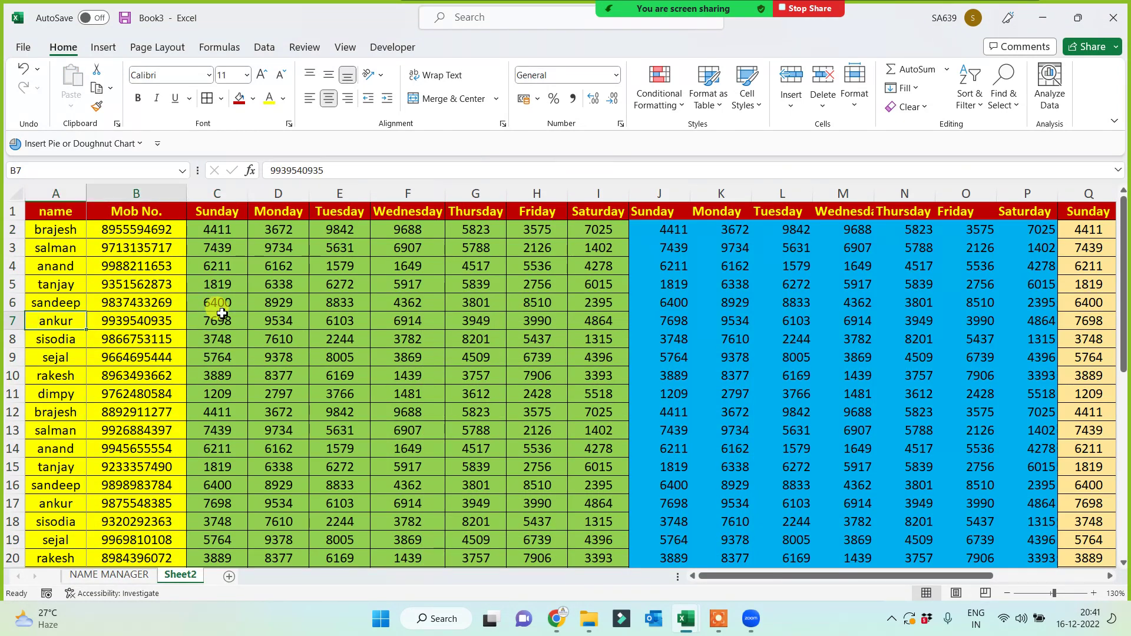
{"action": "key", "text": "Right"}
{"action": "key", "text": "Right"}
{"action": "key", "text": "Right"}
{"action": "key", "text": "Right"}
{"action": "key", "text": "Right"}
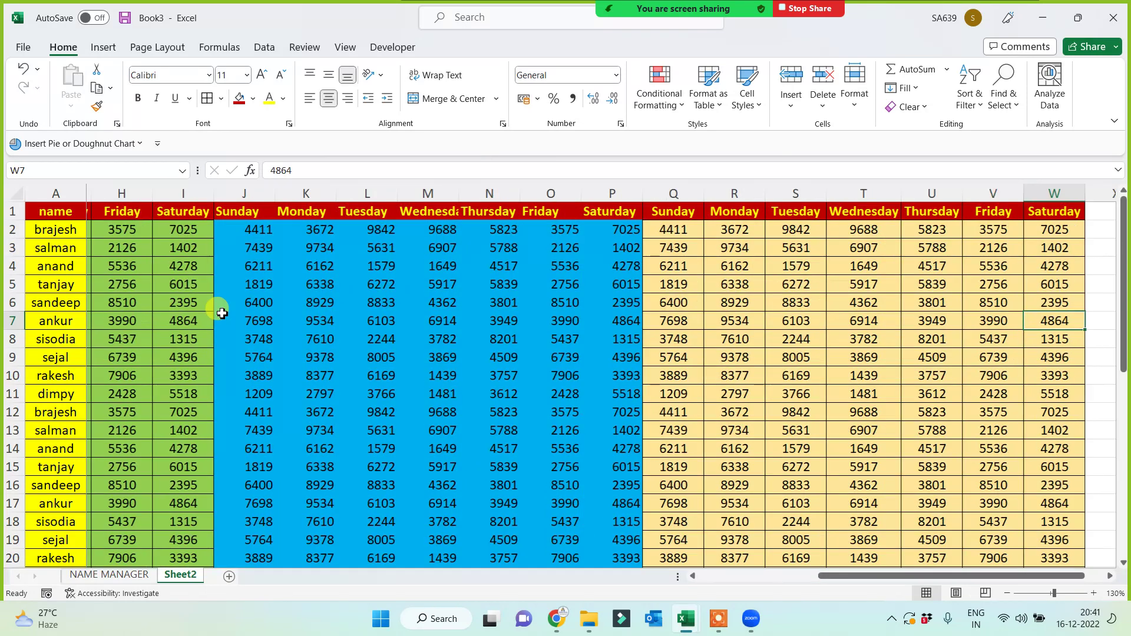
{"action": "key", "text": "Home"}
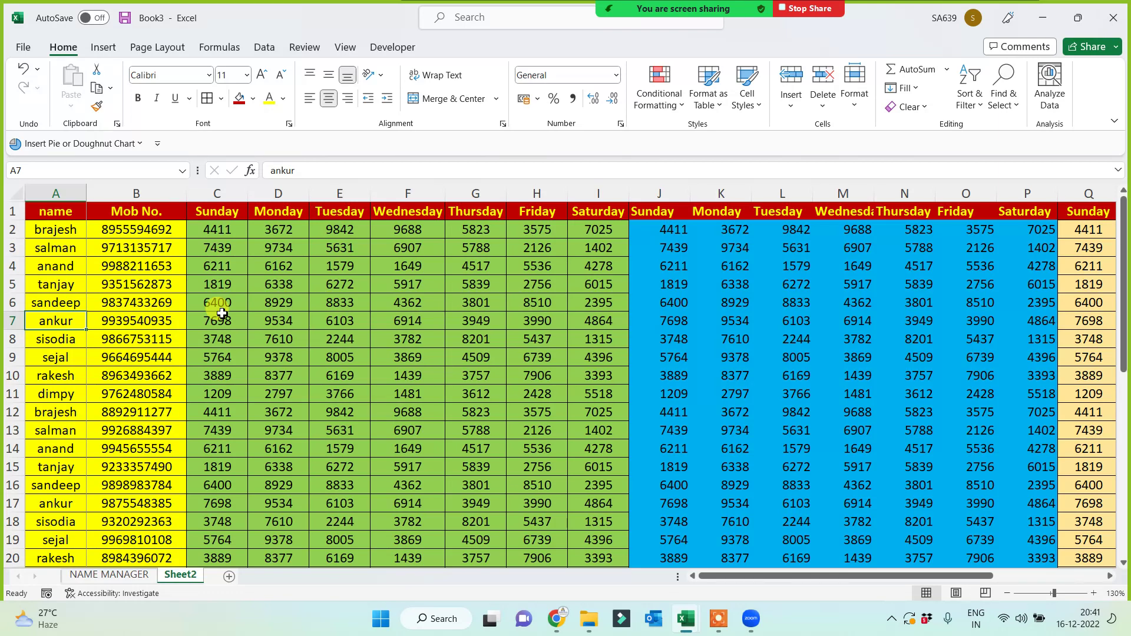
Insert a blank row above the header row.
{"action": "left_click", "coordinate": [15, 210]}
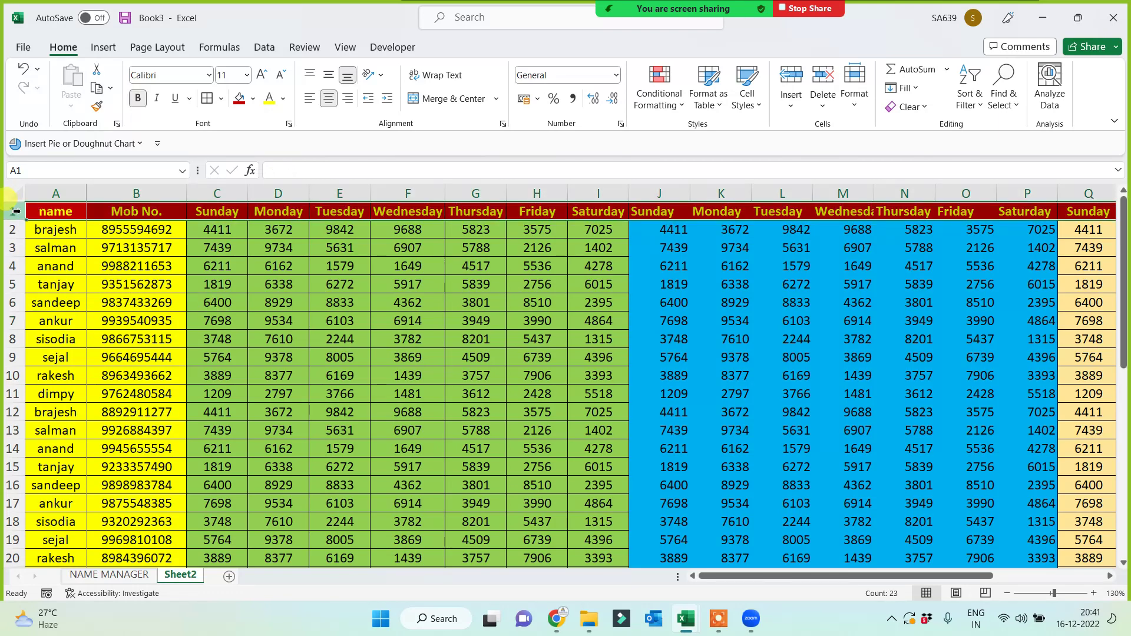
{"action": "key", "text": "ctrl+shift+plus"}
{"action": "left_click", "coordinate": [174, 323]}
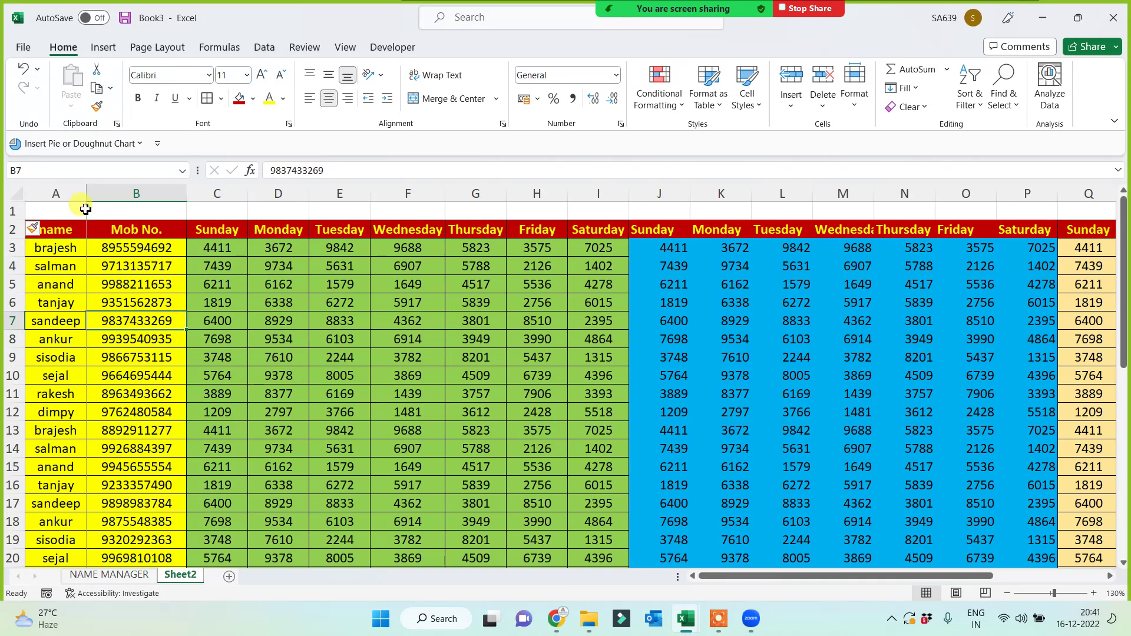
Merge and center C1:I1 above the green day columns and title it "Week1".
{"action": "left_click_drag", "start_coordinate": [231, 211], "coordinate": [583, 209]}
{"action": "left_click", "coordinate": [453, 98]}
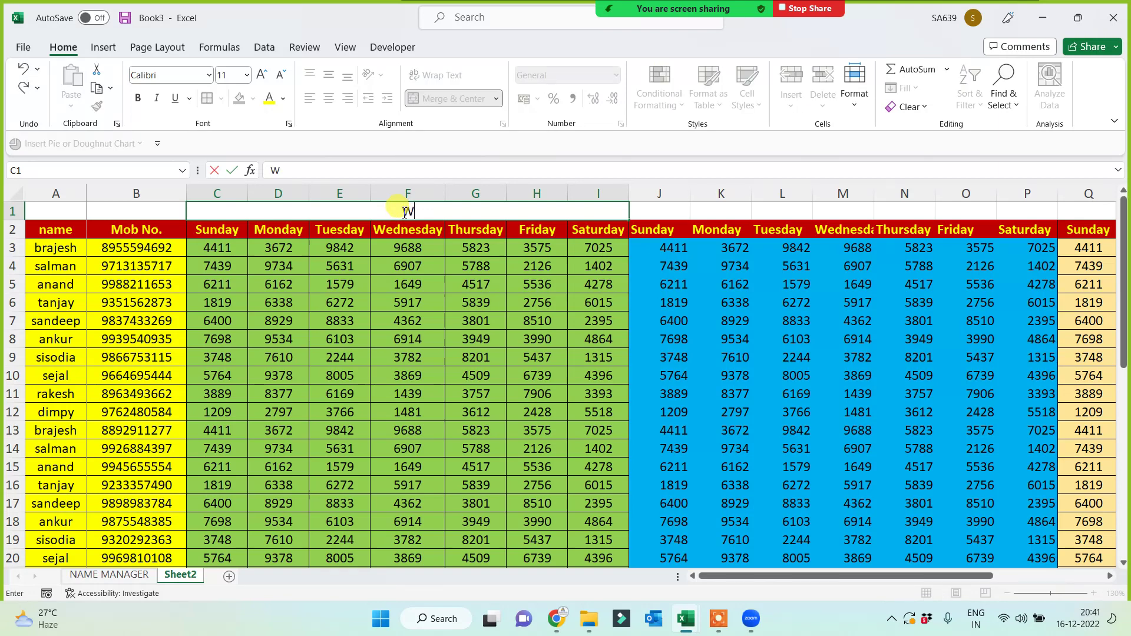
{"action": "type", "text": "Week1"}
Merge and center J1:P1 above the blue day columns and title it "Week2".
{"action": "left_click_drag", "start_coordinate": [676, 211], "coordinate": [1016, 207]}
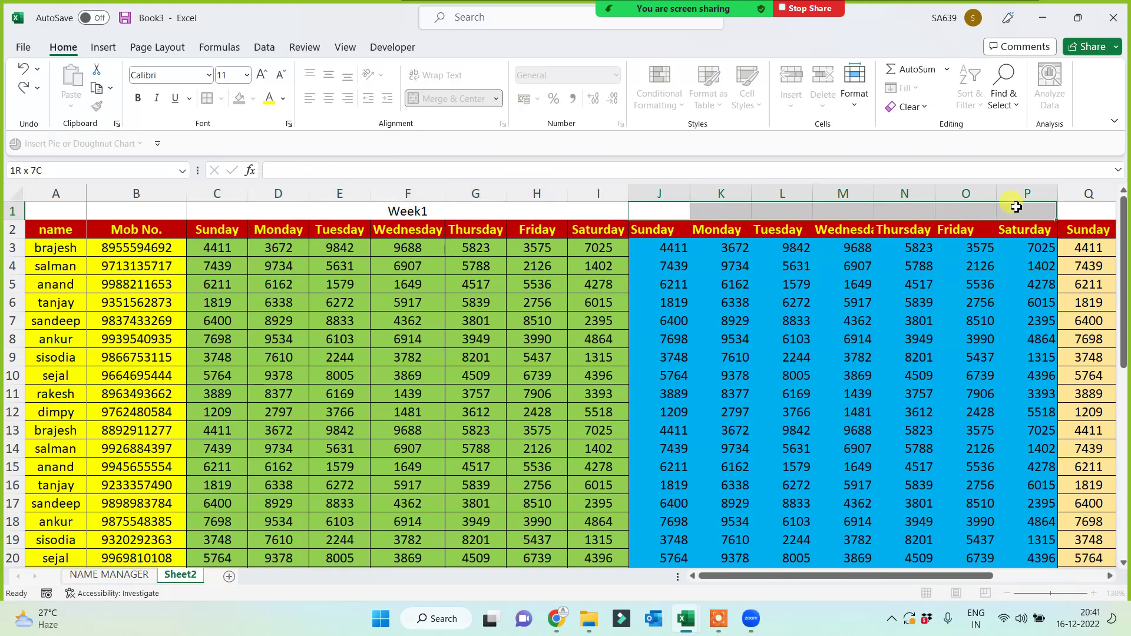
{"action": "left_click", "coordinate": [453, 98]}
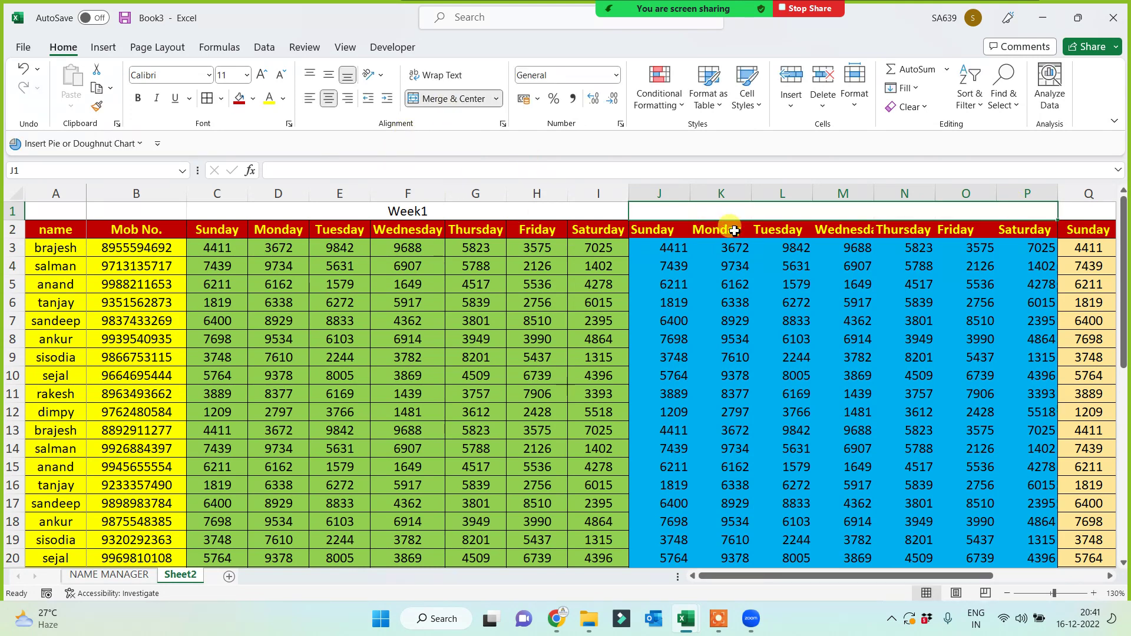
{"action": "type", "text": "Week"}
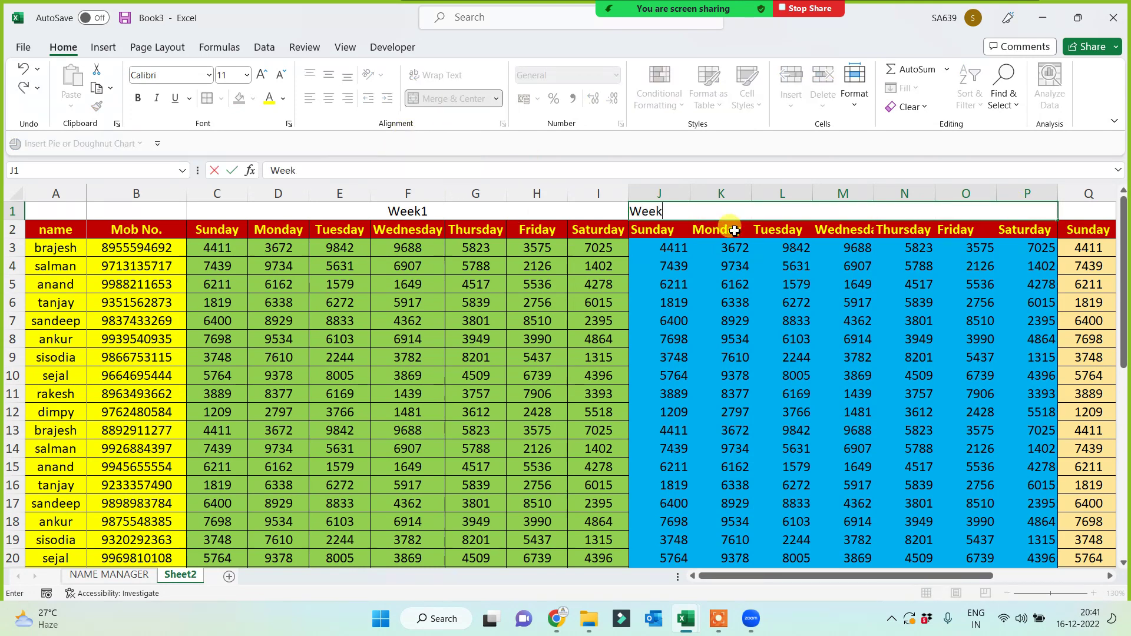
{"action": "key", "text": "Tab"}
Merge and center Q1:W1 above the light orange day columns and title it "Week3".
{"action": "key", "text": "shift+Right"}
{"action": "key", "text": "shift+Right"}
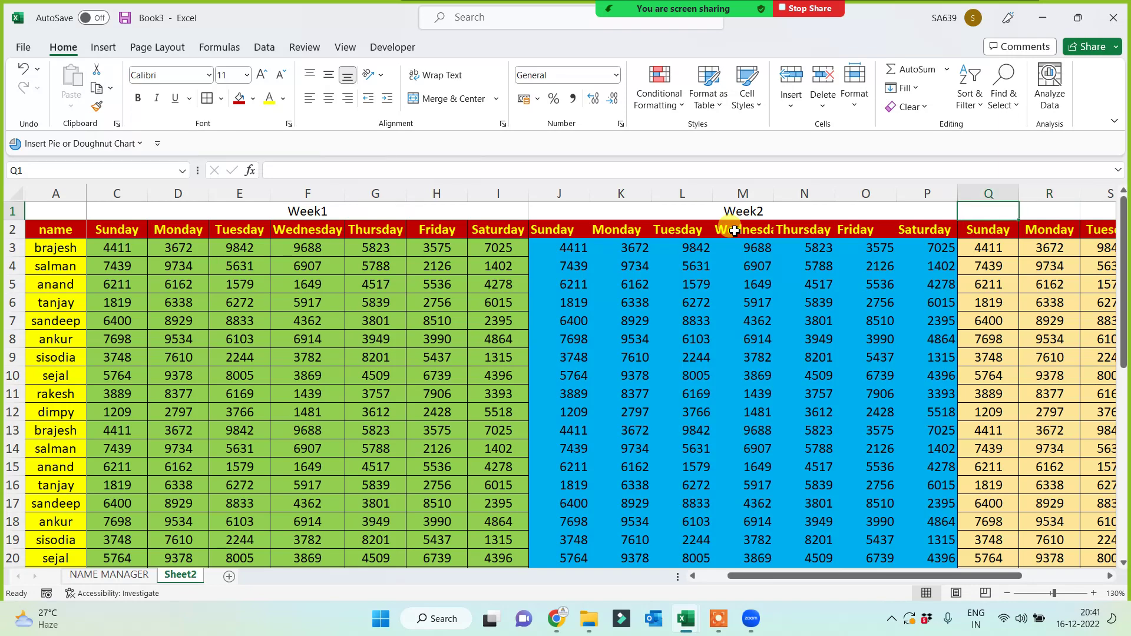
{"action": "key", "text": "shift+Right"}
{"action": "key", "text": "shift+Right"}
{"action": "key", "text": "shift+Right"}
{"action": "key", "text": "shift+Right"}
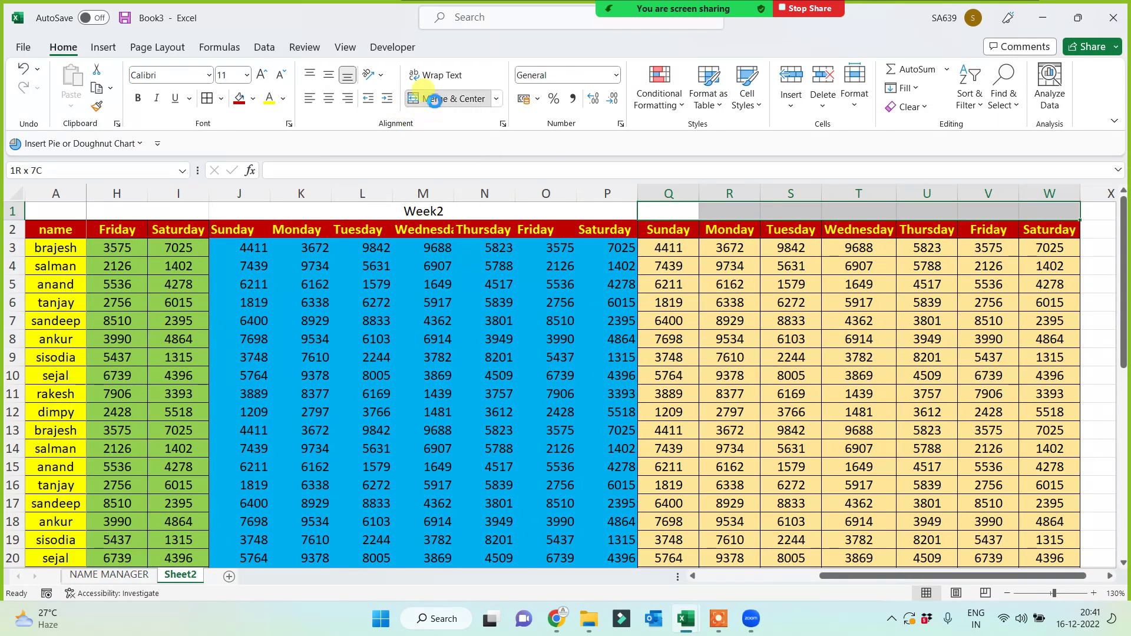
{"action": "left_click", "coordinate": [433, 100]}
{"action": "type", "text": "Week3"}
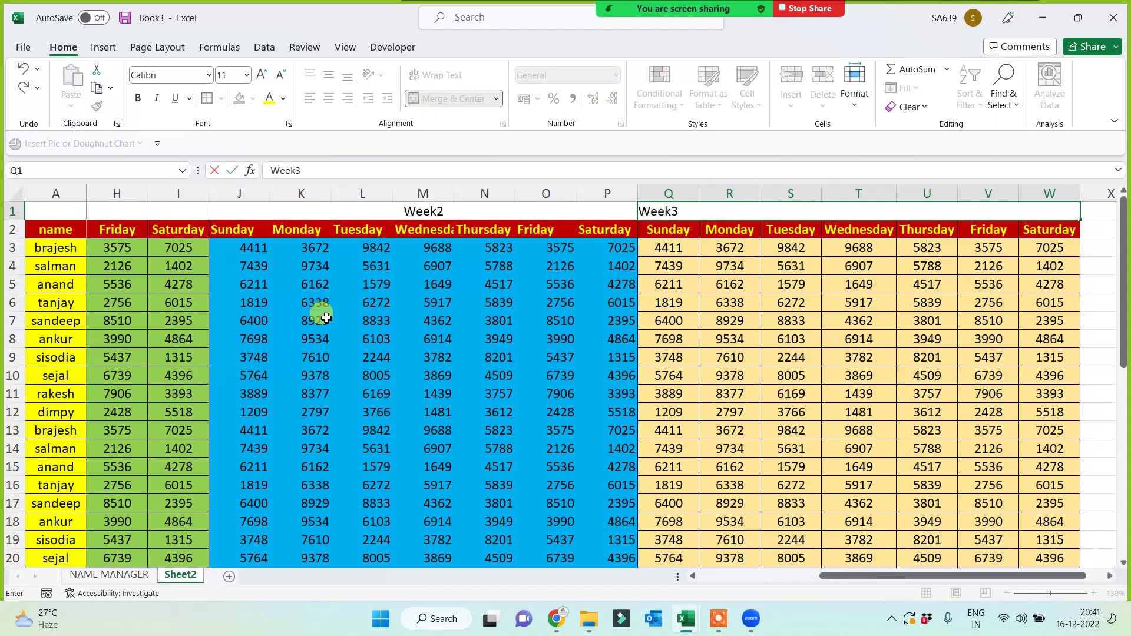
{"action": "left_click", "coordinate": [371, 447]}
Look across row 14 to review the name, Mob No. and week columns under the new titles.
{"action": "key", "text": "Left"}
{"action": "key", "text": "Left"}
{"action": "key", "text": "Left"}
{"action": "key", "text": "Left"}
{"action": "key", "text": "Left"}
{"action": "key", "text": "Left"}
{"action": "key", "text": "Left"}
{"action": "key", "text": "Left"}
{"action": "key", "text": "Left"}
{"action": "key", "text": "Left"}
{"action": "key", "text": "Left"}
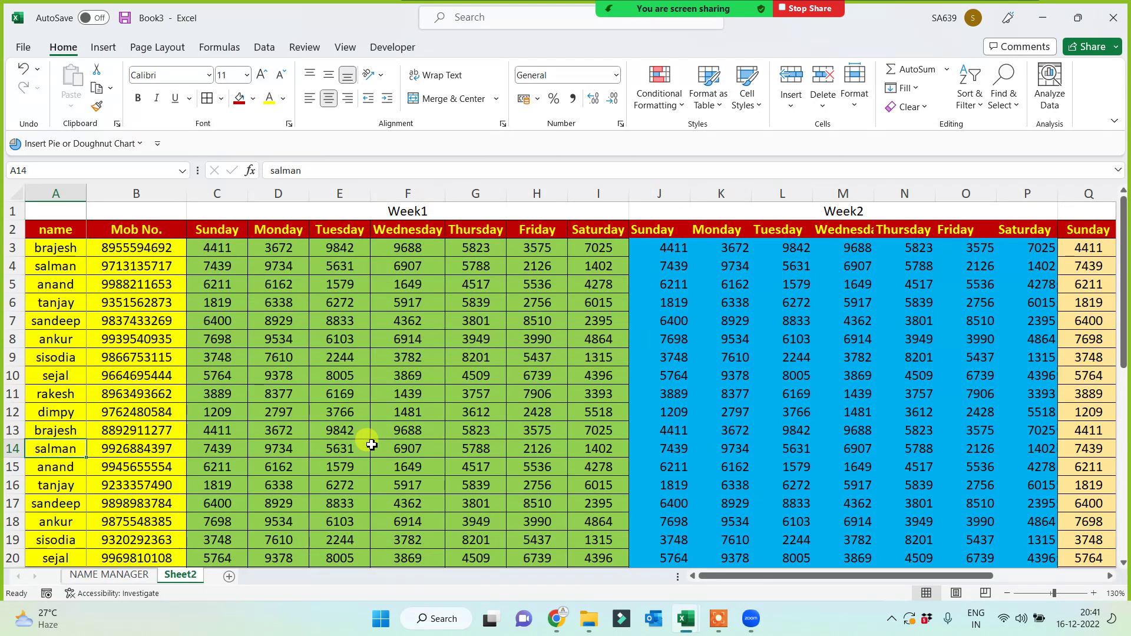
{"action": "key", "text": "Right"}
{"action": "key", "text": "Right"}
{"action": "key", "text": "Right"}
{"action": "key", "text": "Right"}
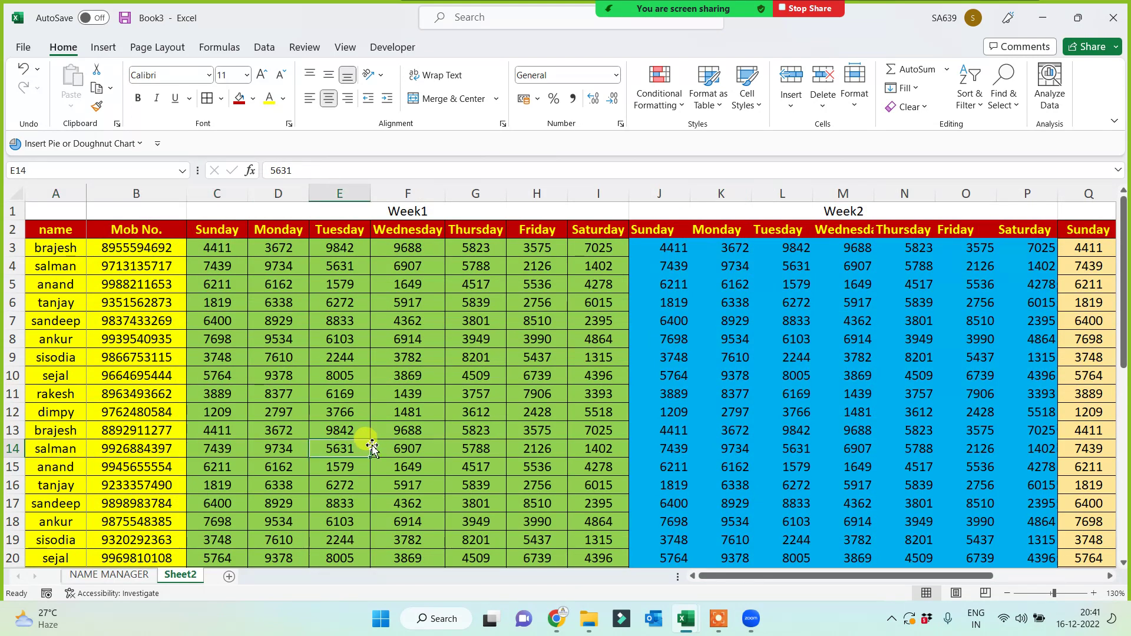
Examine row 14 from the Week1 columns out past Week3 and back to the name column.
{"action": "key", "text": "Right"}
{"action": "key", "text": "Right"}
{"action": "key", "text": "Right"}
{"action": "key", "text": "Right"}
{"action": "key", "text": "Right"}
{"action": "key", "text": "Right"}
{"action": "key", "text": "Right"}
{"action": "key", "text": "Right"}
{"action": "key", "text": "Right"}
{"action": "key", "text": "Right"}
{"action": "key", "text": "Right"}
{"action": "key", "text": "Right"}
{"action": "key", "text": "Right"}
{"action": "key", "text": "Right"}
{"action": "key", "text": "Right"}
{"action": "key", "text": "Right"}
{"action": "key", "text": "Right"}
{"action": "key", "text": "Right"}
{"action": "key", "text": "Right"}
{"action": "key", "text": "Right"}
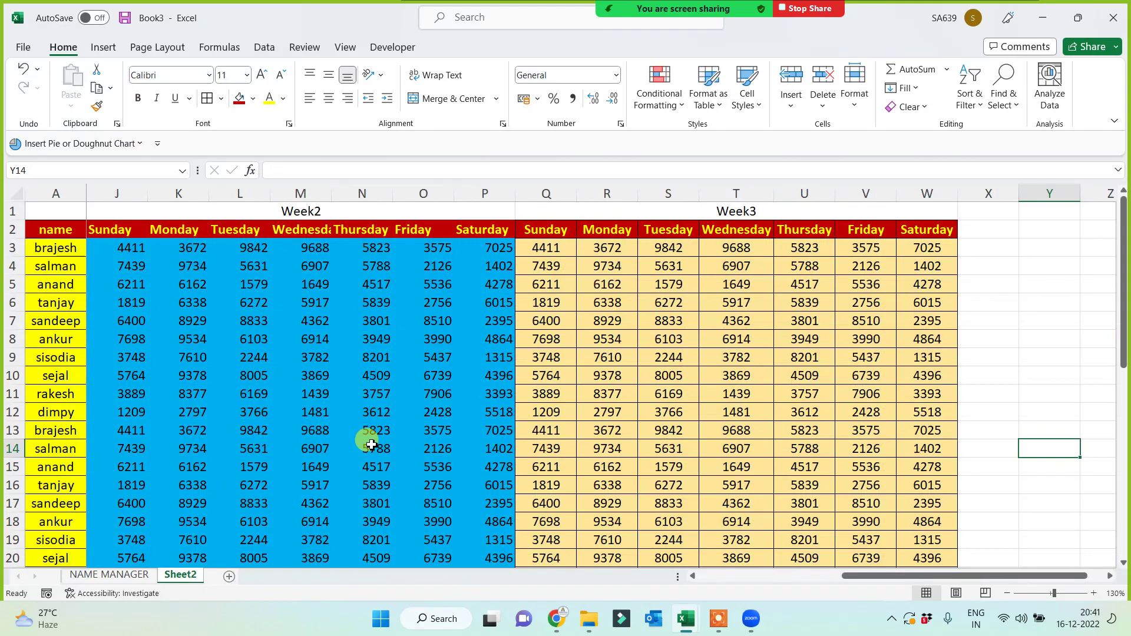
{"action": "key", "text": "Left"}
{"action": "key", "text": "Left"}
{"action": "key", "text": "Left"}
{"action": "key", "text": "Left"}
{"action": "key", "text": "Left"}
{"action": "key", "text": "Left"}
{"action": "key", "text": "Left"}
{"action": "key", "text": "Left"}
{"action": "key", "text": "Left"}
{"action": "key", "text": "Left"}
{"action": "key", "text": "Left"}
{"action": "key", "text": "Left"}
{"action": "key", "text": "Left"}
{"action": "key", "text": "Left"}
{"action": "key", "text": "Left"}
{"action": "key", "text": "Left"}
{"action": "key", "text": "Left"}
{"action": "key", "text": "Left"}
{"action": "key", "text": "Left"}
{"action": "key", "text": "Left"}
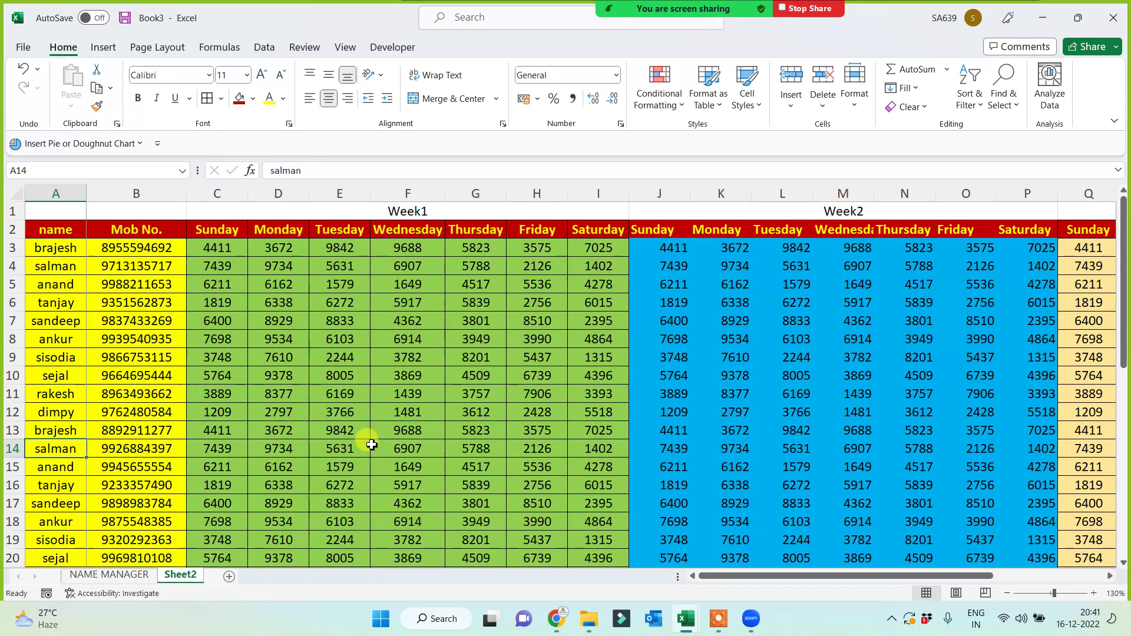
Examine the name column down to row 34 and back up to the title rows.
{"action": "key", "text": "Down"}
{"action": "key", "text": "Down"}
{"action": "key", "text": "Down"}
{"action": "key", "text": "Down"}
{"action": "key", "text": "Down"}
{"action": "key", "text": "Down"}
{"action": "key", "text": "Down"}
{"action": "key", "text": "Down"}
{"action": "key", "text": "Down"}
{"action": "key", "text": "Down"}
{"action": "key", "text": "Down"}
{"action": "key", "text": "Down"}
{"action": "key", "text": "Down"}
{"action": "key", "text": "Down"}
{"action": "key", "text": "Down"}
{"action": "key", "text": "Down"}
{"action": "key", "text": "Down"}
{"action": "key", "text": "Down"}
{"action": "key", "text": "Down"}
{"action": "key", "text": "Down"}
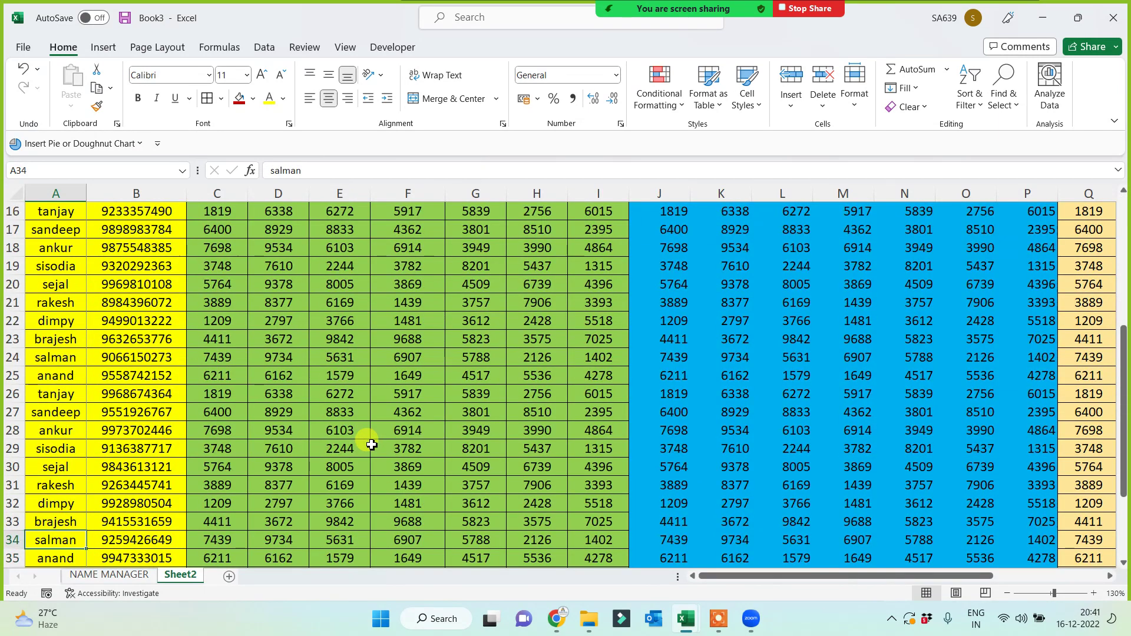
{"action": "key", "text": "Up"}
{"action": "key", "text": "Up"}
{"action": "key", "text": "Up"}
{"action": "key", "text": "Up"}
{"action": "key", "text": "Up"}
{"action": "key", "text": "Up"}
{"action": "key", "text": "Up"}
{"action": "key", "text": "Up"}
{"action": "key", "text": "Up"}
{"action": "key", "text": "Up"}
{"action": "key", "text": "Up"}
{"action": "key", "text": "Up"}
{"action": "key", "text": "Up"}
{"action": "key", "text": "Up"}
{"action": "key", "text": "Up"}
{"action": "key", "text": "Up"}
{"action": "key", "text": "Up"}
{"action": "key", "text": "Up"}
{"action": "key", "text": "Up"}
{"action": "key", "text": "Up"}
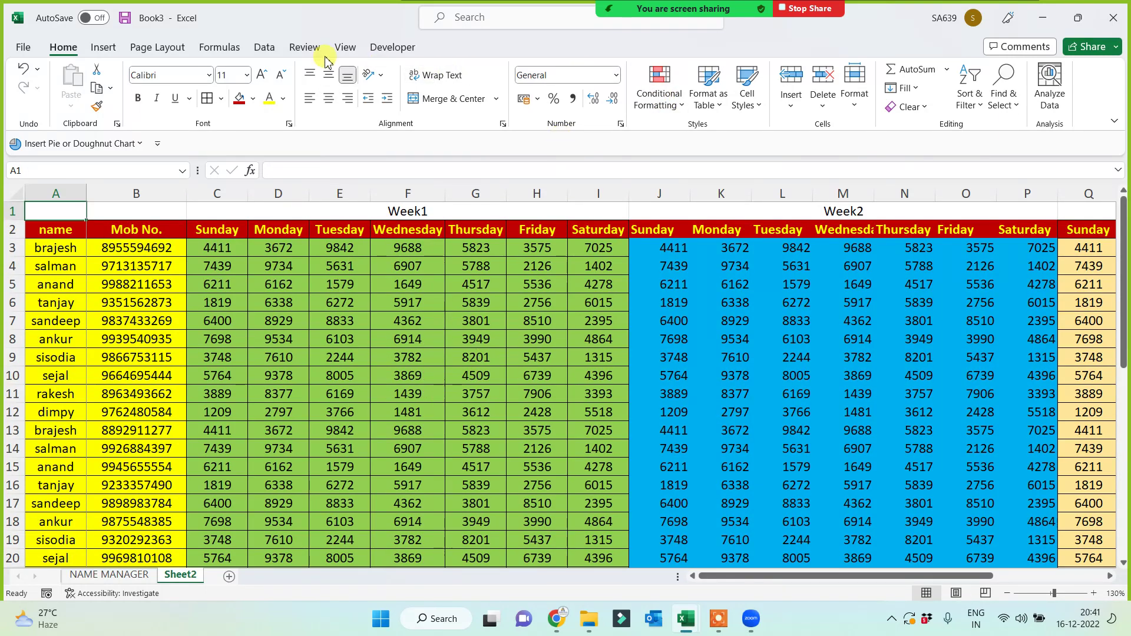
Freeze the top row of Sheet2.
{"action": "left_click", "coordinate": [345, 47]}
{"action": "left_click", "coordinate": [750, 99]}
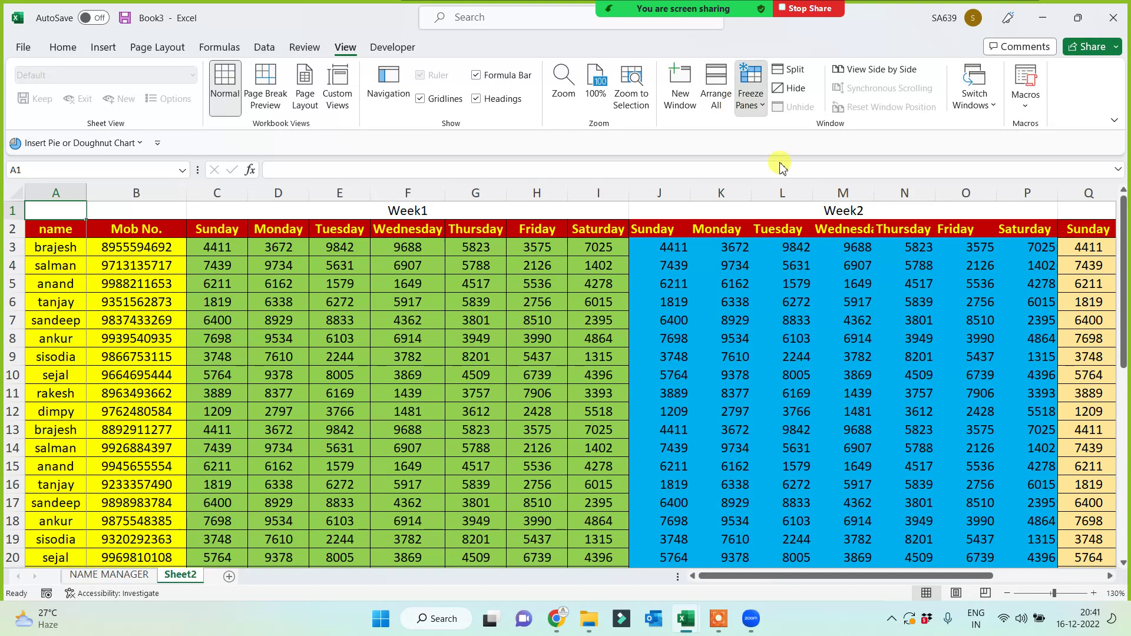
{"action": "left_click", "coordinate": [813, 176]}
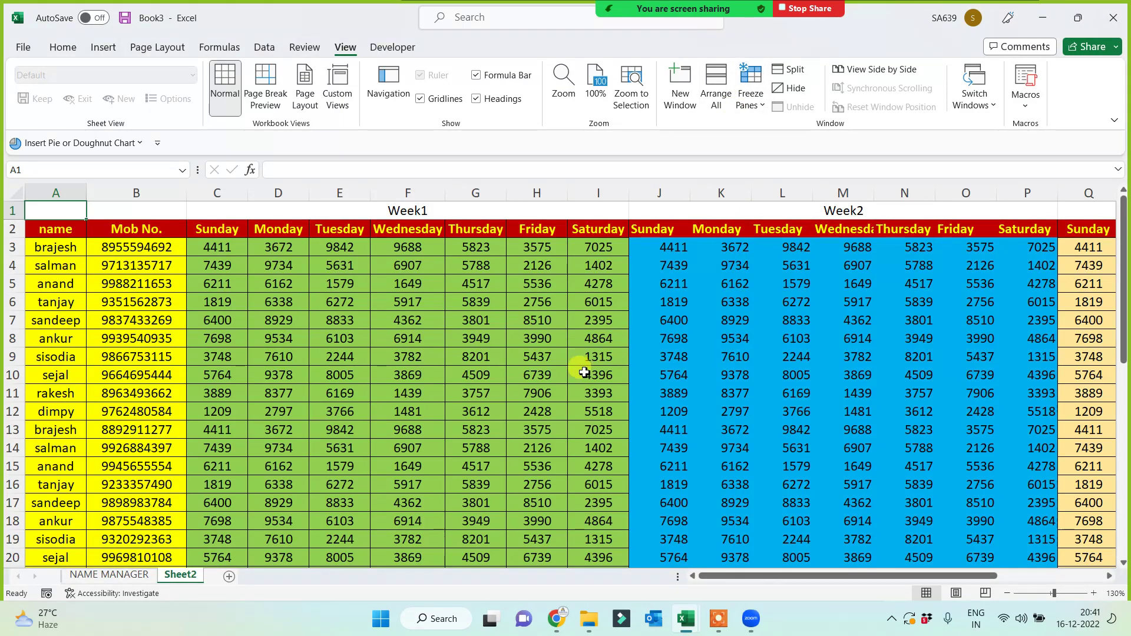
Scroll the table vertically to check how the week titles and the day headers in row 2 behave.
{"action": "scroll", "coordinate": [577, 389], "scroll_direction": "down", "scroll_amount": 3}
{"action": "scroll", "coordinate": [578, 398], "scroll_direction": "down", "scroll_amount": 1}
{"action": "scroll", "coordinate": [577, 402], "scroll_direction": "up", "scroll_amount": 4}
{"action": "scroll", "coordinate": [578, 402], "scroll_direction": "down", "scroll_amount": 3}
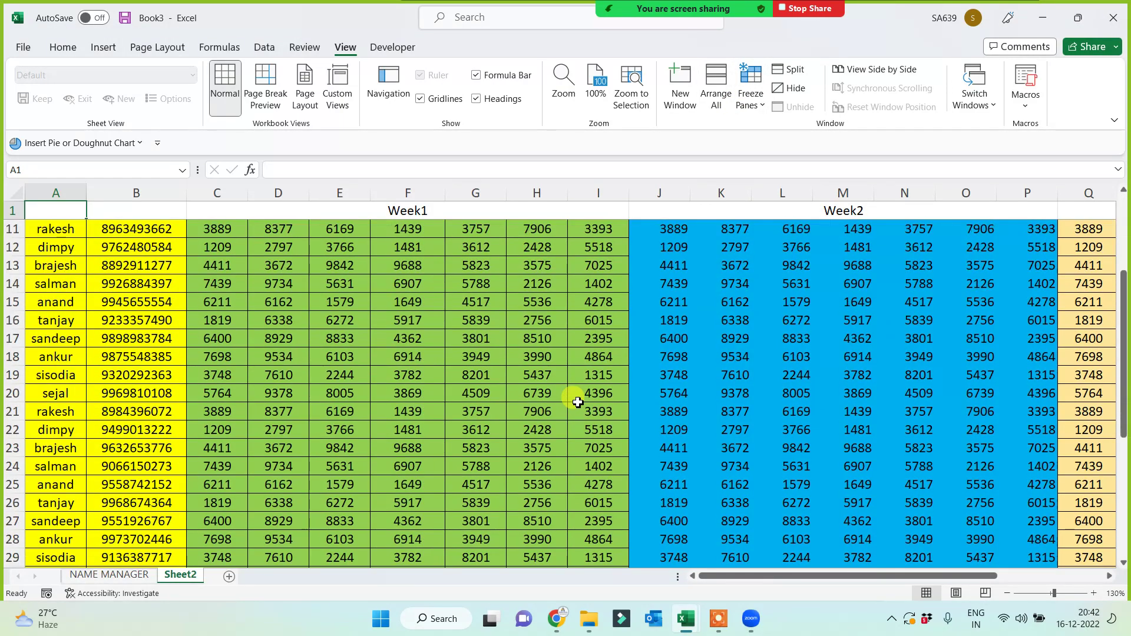
{"action": "scroll", "coordinate": [578, 401], "scroll_direction": "up", "scroll_amount": 3}
{"action": "scroll", "coordinate": [574, 394], "scroll_direction": "down", "scroll_amount": 3}
{"action": "scroll", "coordinate": [569, 388], "scroll_direction": "up", "scroll_amount": 3}
{"action": "left_click_drag", "start_coordinate": [284, 229], "coordinate": [551, 234]}
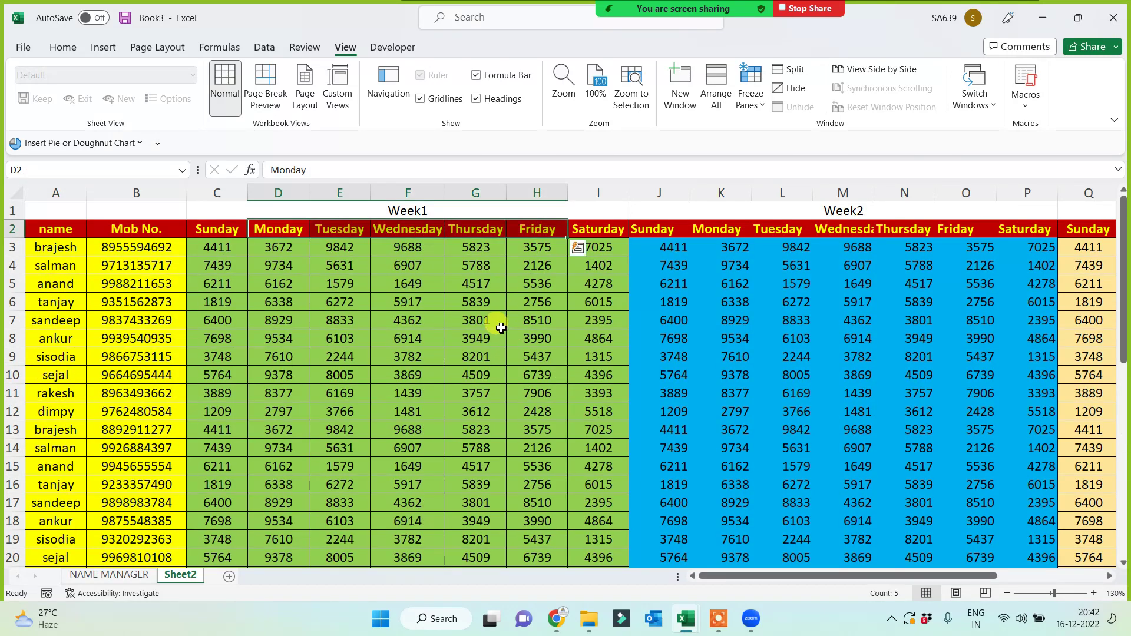
{"action": "left_click", "coordinate": [501, 326]}
{"action": "scroll", "coordinate": [510, 347], "scroll_direction": "down", "scroll_amount": 4}
{"action": "scroll", "coordinate": [511, 350], "scroll_direction": "up", "scroll_amount": 4}
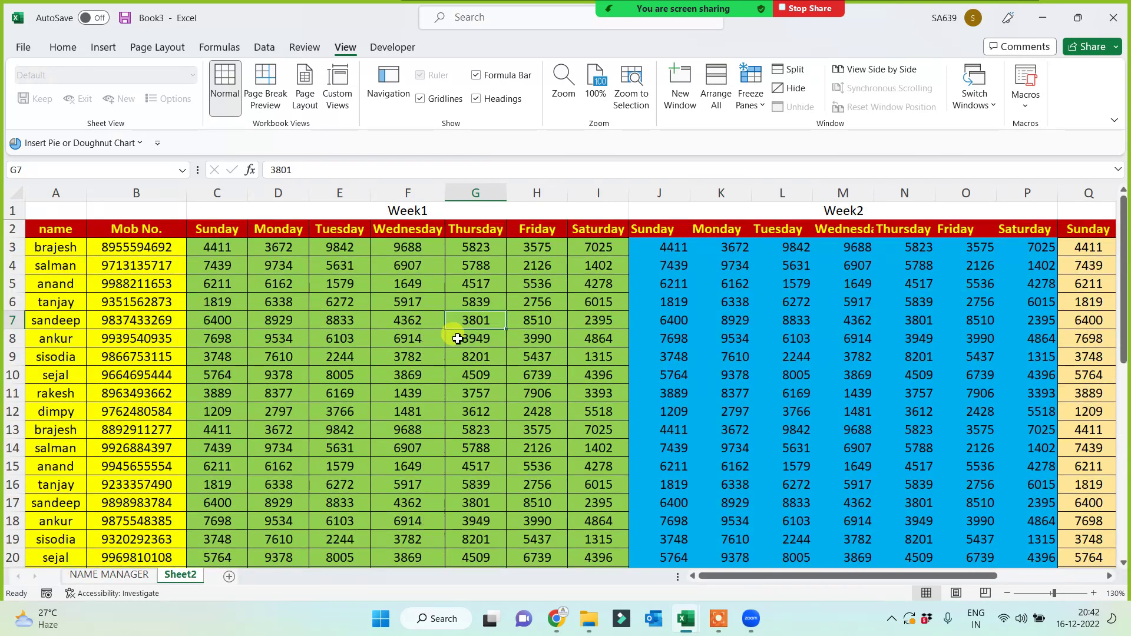
Freeze the first column of Sheet2.
{"action": "left_click", "coordinate": [217, 299]}
{"action": "left_click", "coordinate": [750, 94]}
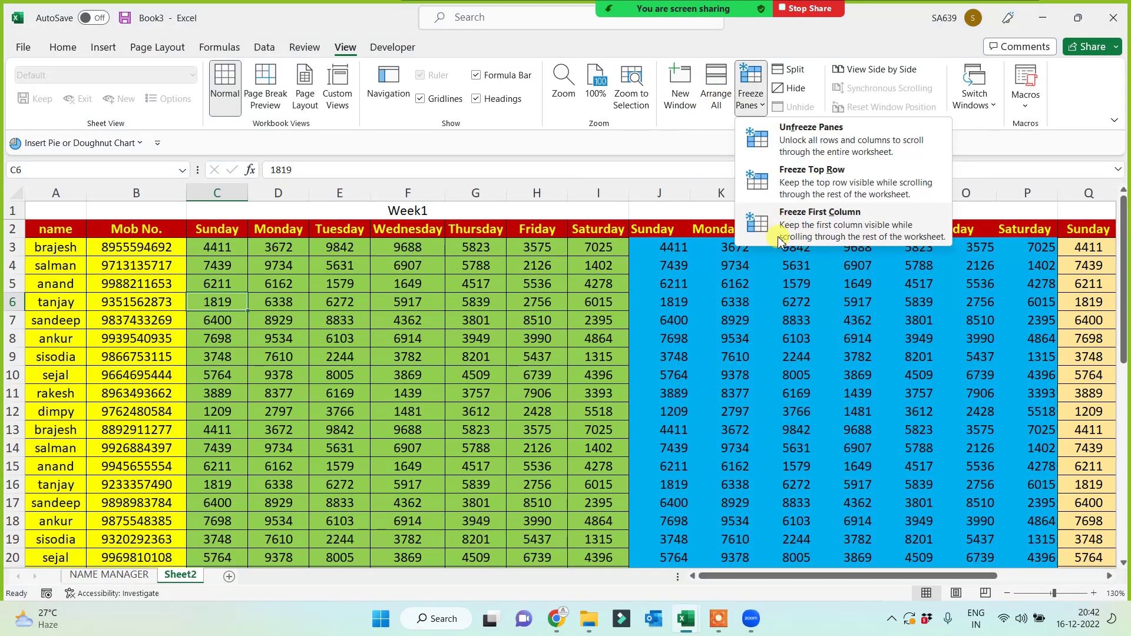
{"action": "left_click", "coordinate": [803, 210]}
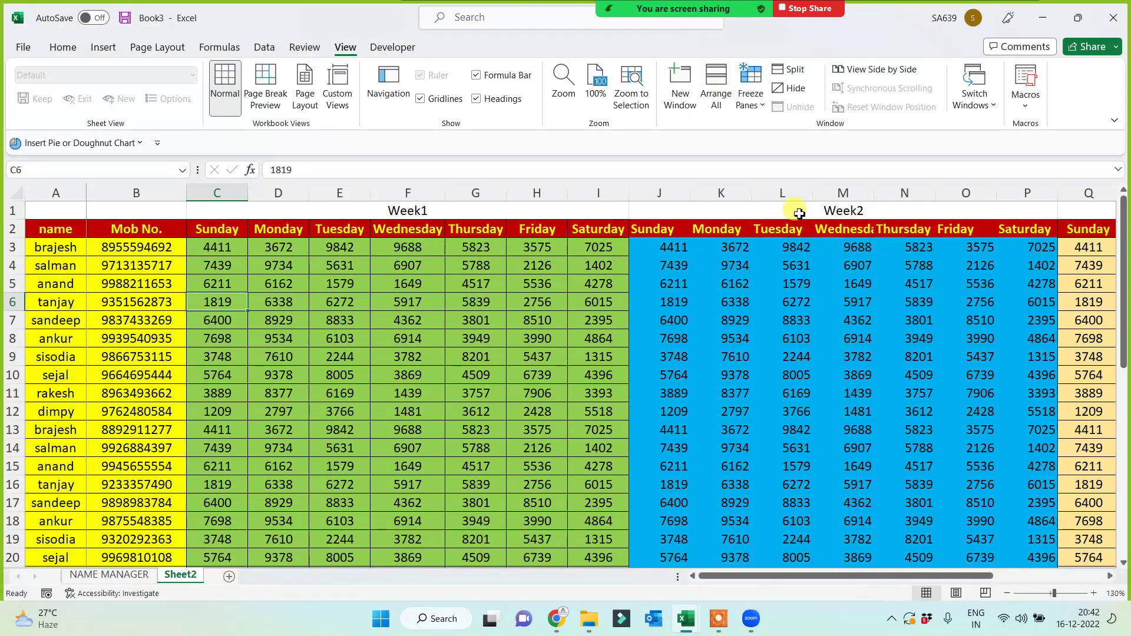
Examine row 6 across to the empty columns past Week3 and back to check the name column's visibility.
{"action": "key", "text": "Right"}
{"action": "key", "text": "Right"}
{"action": "key", "text": "Right"}
{"action": "key", "text": "Right"}
{"action": "key", "text": "Right"}
{"action": "key", "text": "Right"}
{"action": "key", "text": "Right"}
{"action": "key", "text": "Right"}
{"action": "key", "text": "Right"}
{"action": "key", "text": "Right"}
{"action": "key", "text": "Right"}
{"action": "key", "text": "Right"}
{"action": "key", "text": "Right"}
{"action": "key", "text": "Right"}
{"action": "key", "text": "Right"}
{"action": "key", "text": "Right"}
{"action": "key", "text": "Right"}
{"action": "key", "text": "Right"}
{"action": "key", "text": "Right"}
{"action": "key", "text": "Right"}
{"action": "key", "text": "Left"}
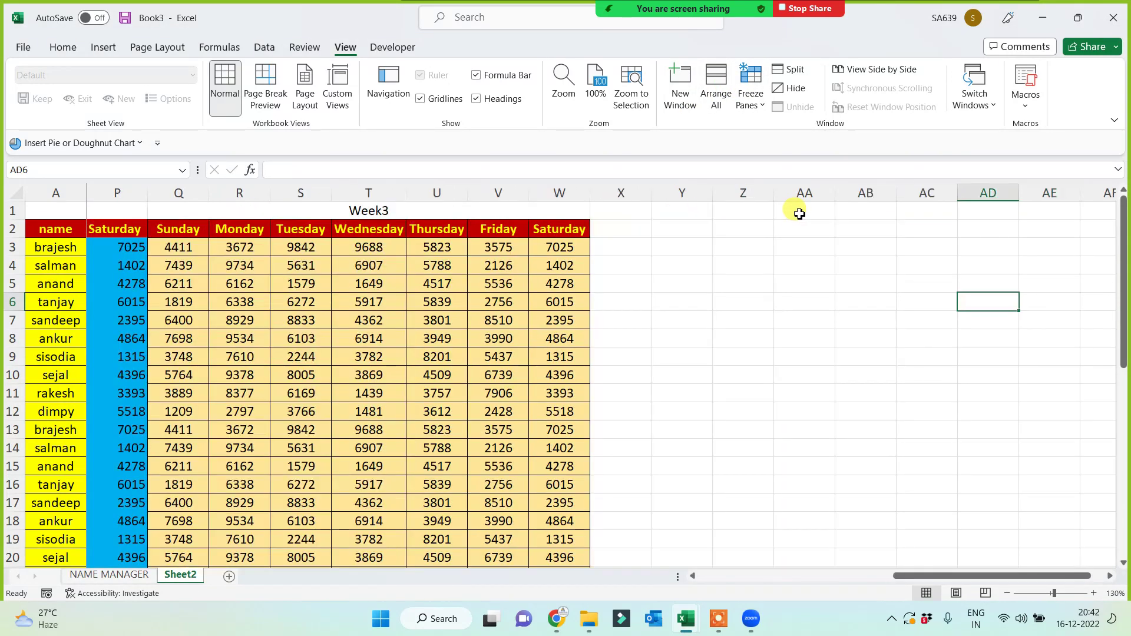
{"action": "key", "text": "Left"}
{"action": "key", "text": "Left"}
{"action": "key", "text": "Left"}
{"action": "key", "text": "Left"}
{"action": "key", "text": "Left"}
{"action": "key", "text": "Left"}
{"action": "key", "text": "Left"}
{"action": "key", "text": "Left"}
{"action": "key", "text": "Left"}
{"action": "key", "text": "Left"}
{"action": "key", "text": "Left"}
{"action": "key", "text": "Left"}
{"action": "key", "text": "Left"}
{"action": "key", "text": "Left"}
{"action": "key", "text": "Left"}
{"action": "key", "text": "Left"}
{"action": "key", "text": "Left"}
{"action": "key", "text": "Left"}
{"action": "key", "text": "Left"}
{"action": "key", "text": "Left"}
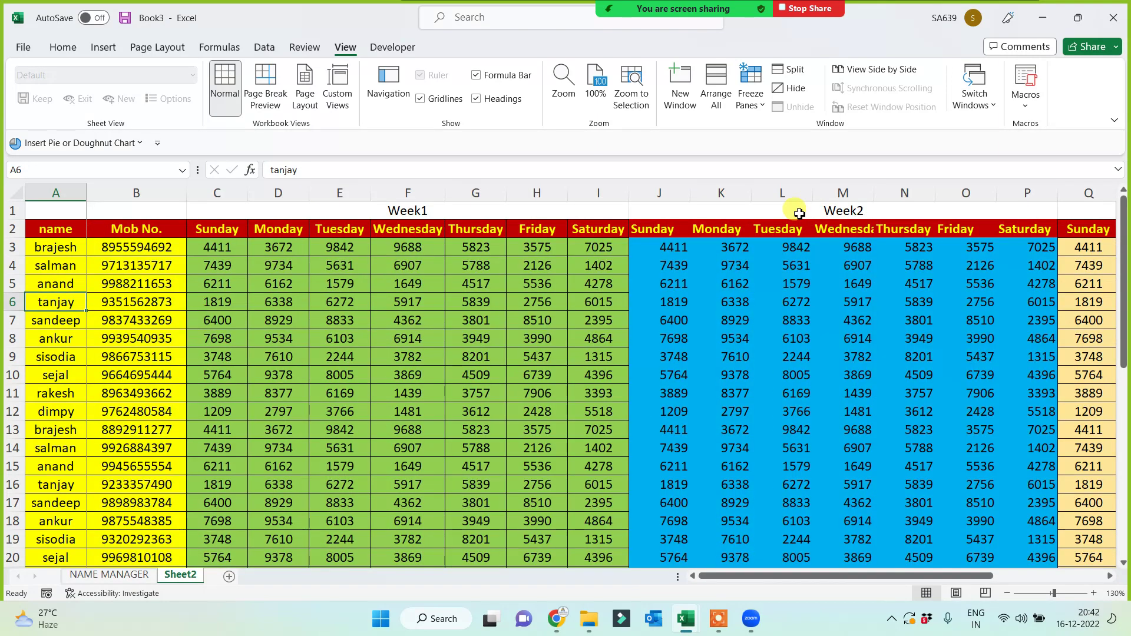
{"action": "left_click", "coordinate": [382, 210]}
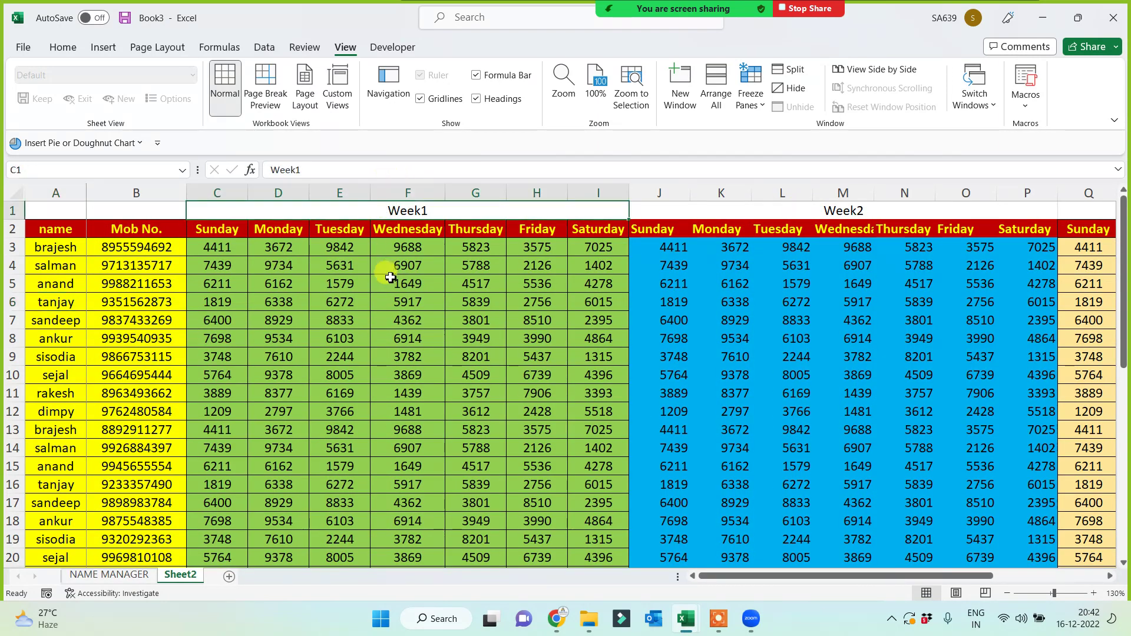
{"action": "left_click_drag", "start_coordinate": [223, 228], "coordinate": [456, 229]}
{"action": "left_click", "coordinate": [130, 249]}
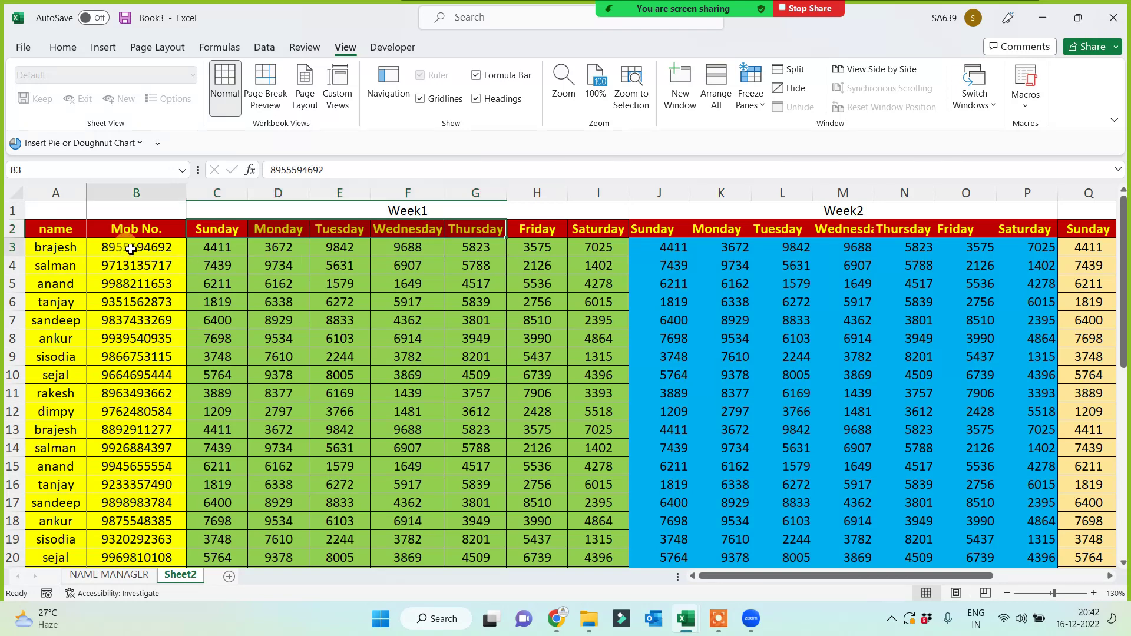
{"action": "mouse_move", "coordinate": [27, 607]}
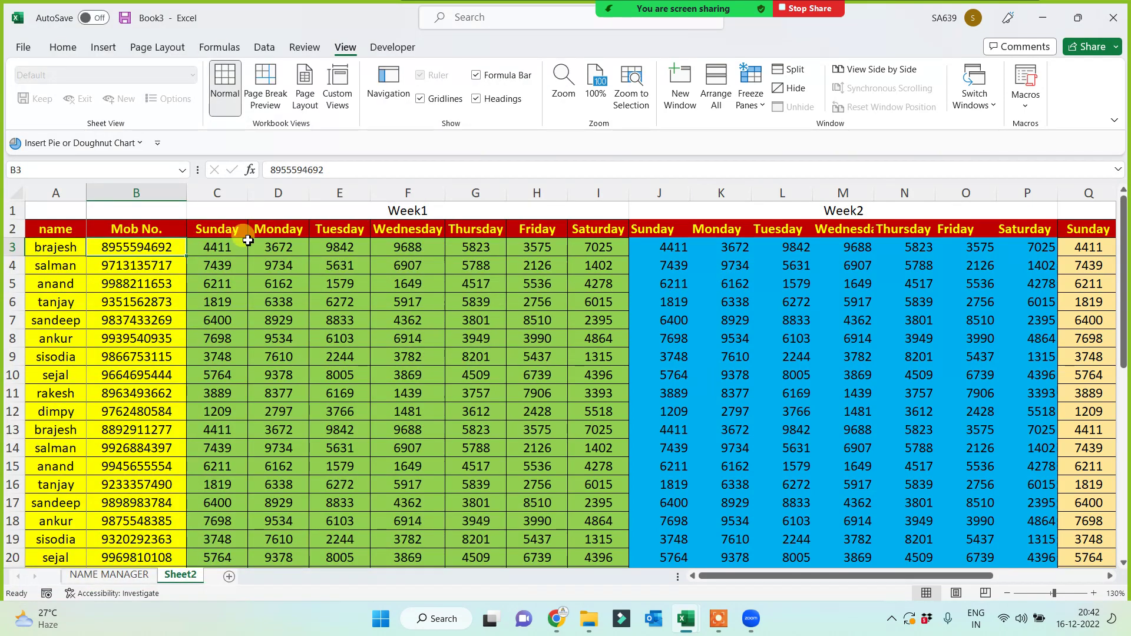
Highlight cell C3, the first Sunday value in Week1, with a green fill and yellow font.
{"action": "left_click", "coordinate": [209, 245]}
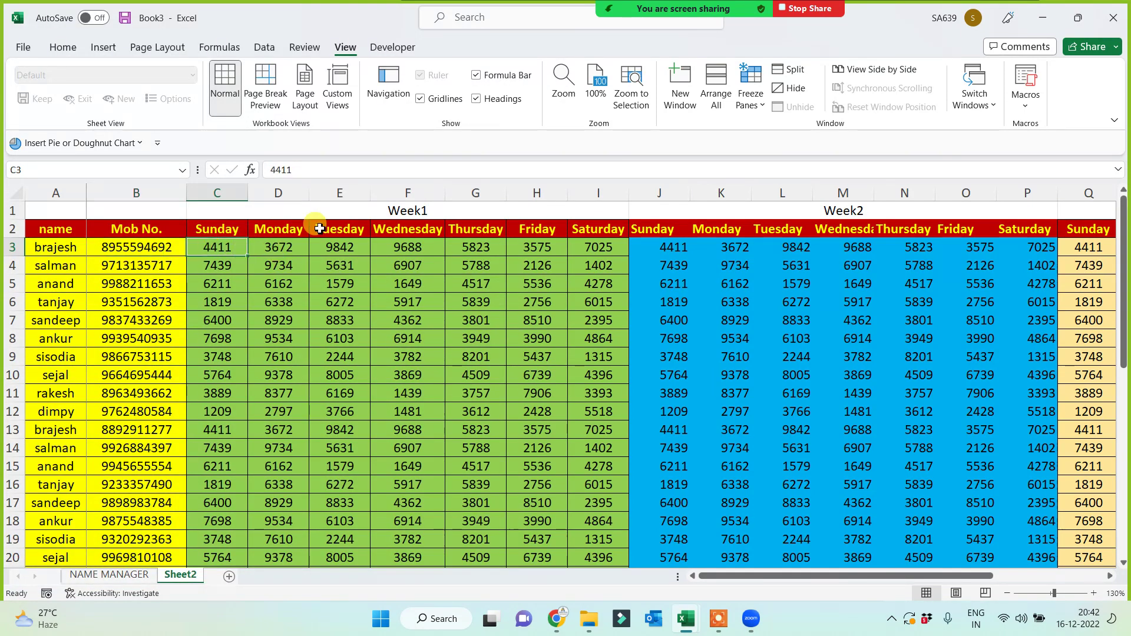
{"action": "left_click", "coordinate": [102, 48]}
{"action": "left_click", "coordinate": [62, 47]}
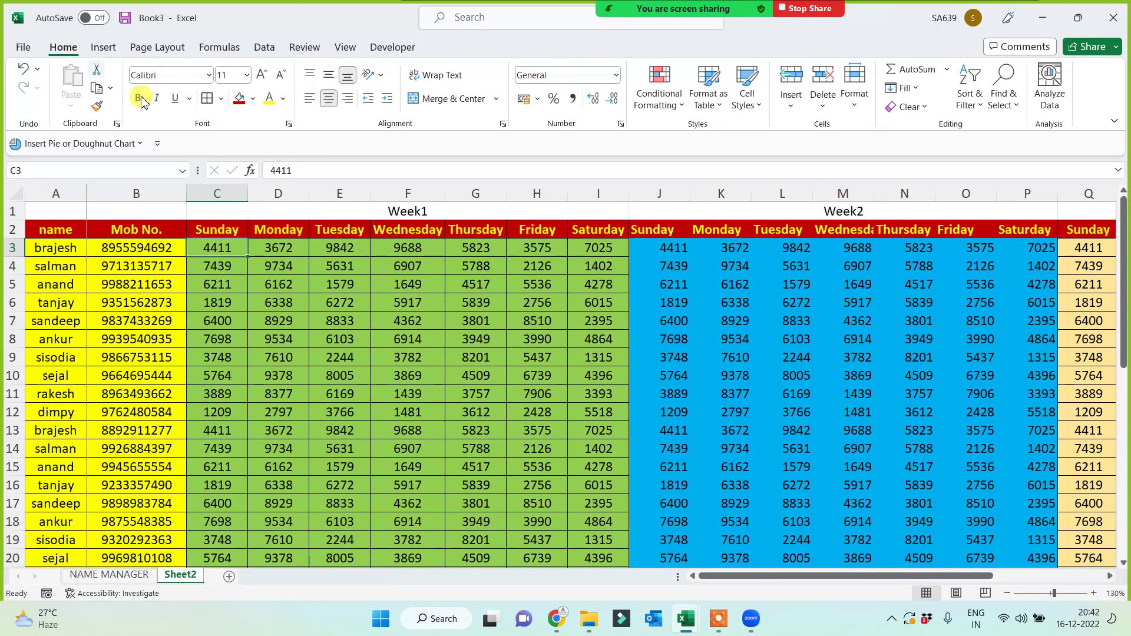
{"action": "left_click", "coordinate": [239, 99]}
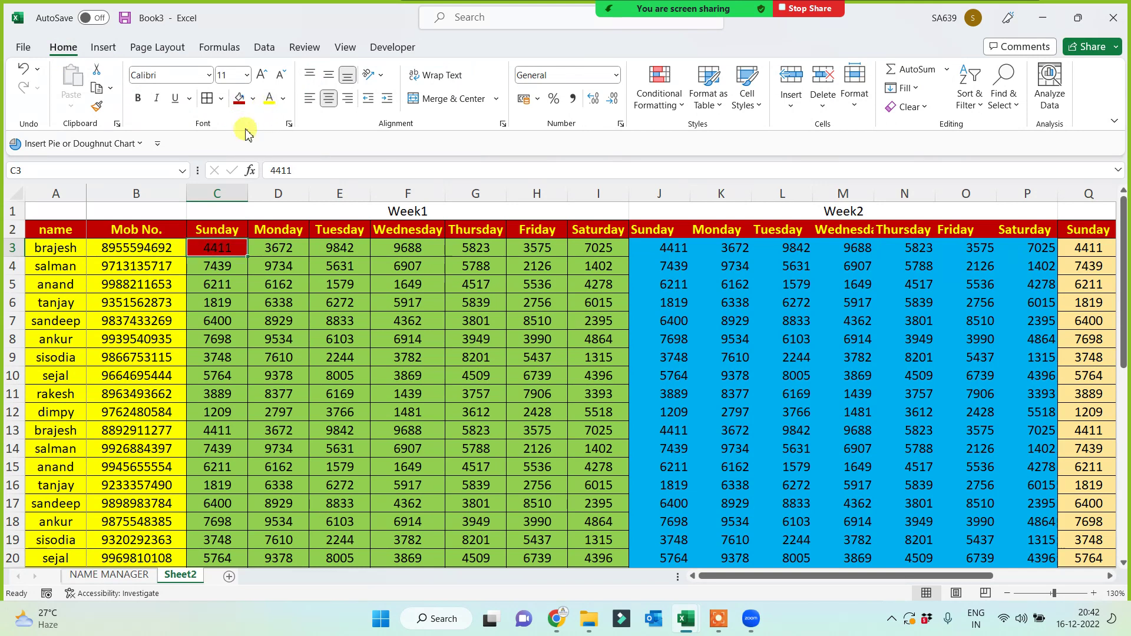
{"action": "left_click", "coordinate": [253, 101]}
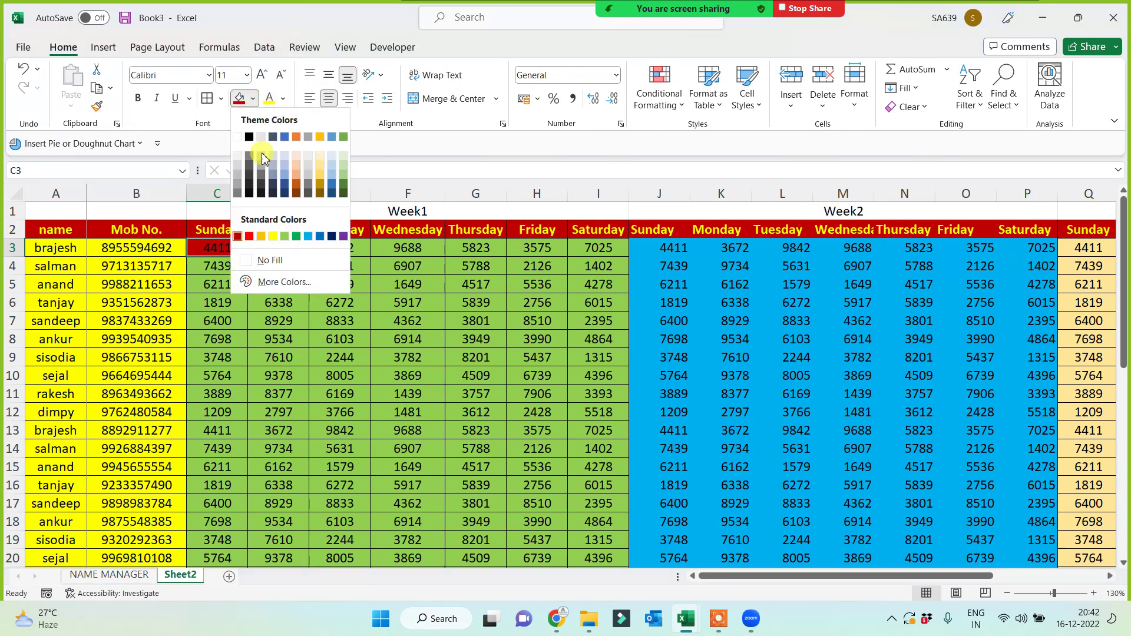
{"action": "left_click", "coordinate": [296, 236]}
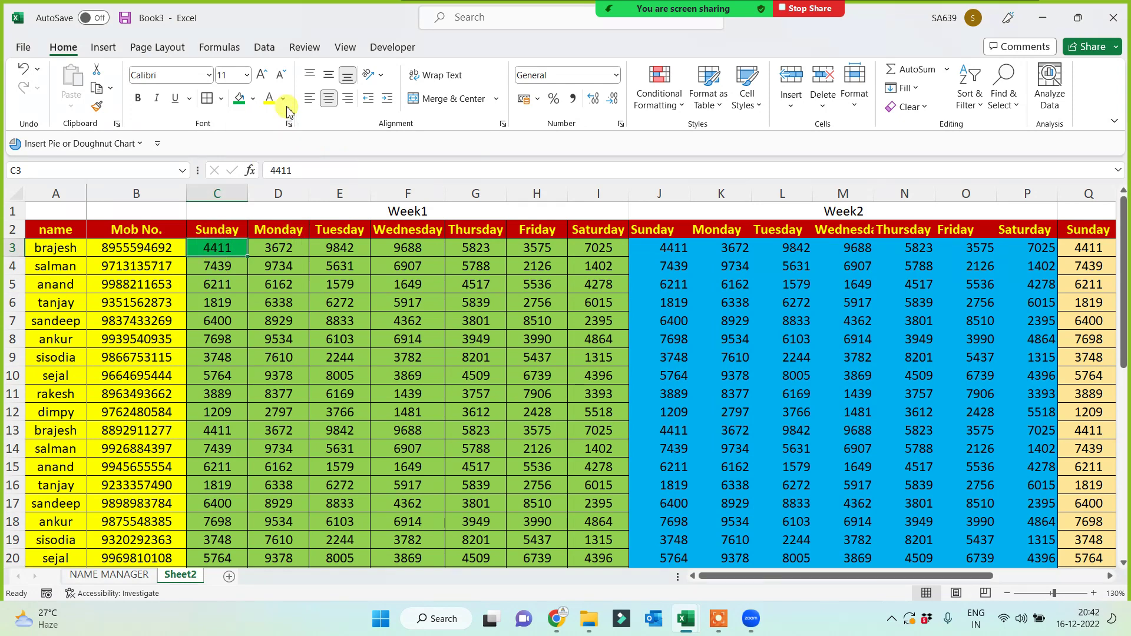
{"action": "left_click", "coordinate": [270, 101]}
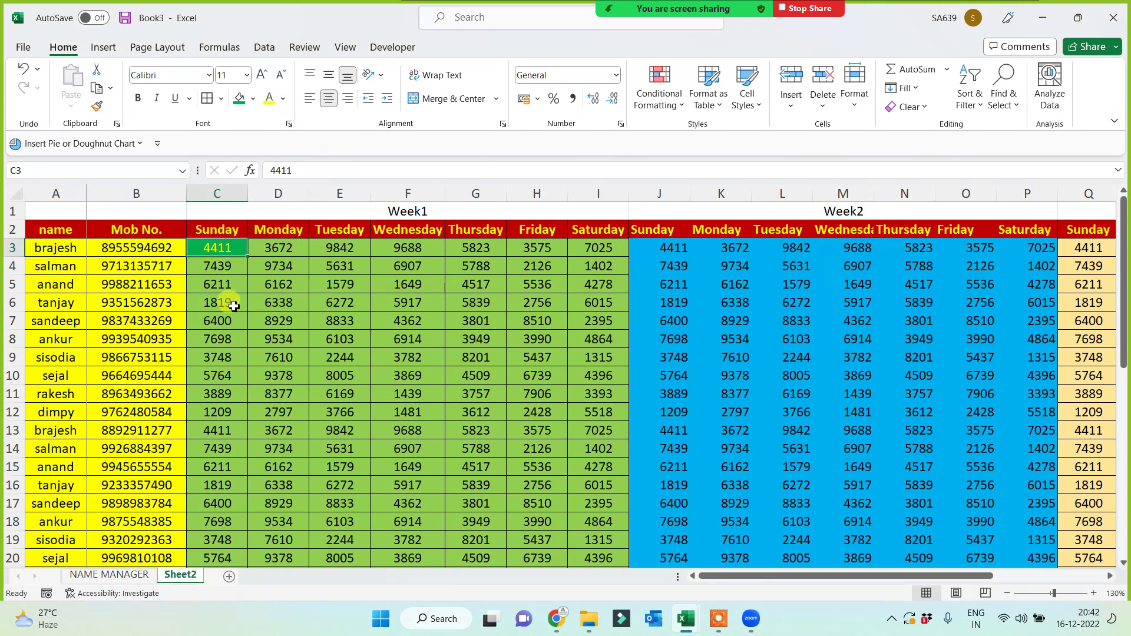
{"action": "left_click_drag", "start_coordinate": [220, 246], "coordinate": [229, 198]}
{"action": "left_click", "coordinate": [216, 246]}
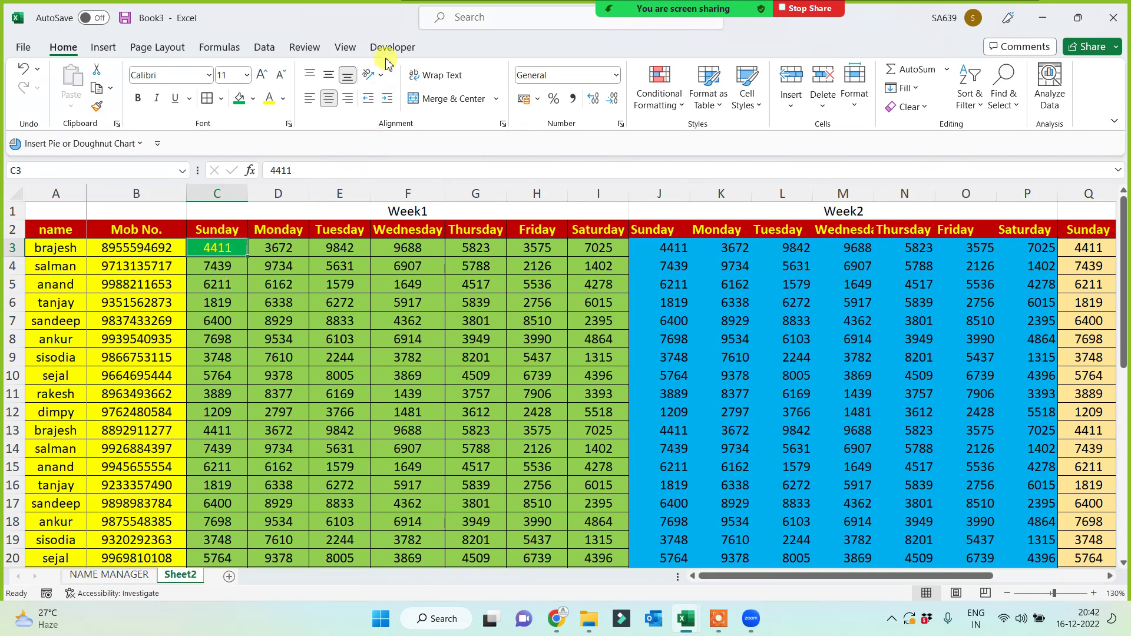
Unfreeze the panes of the worksheet.
{"action": "left_click", "coordinate": [345, 47]}
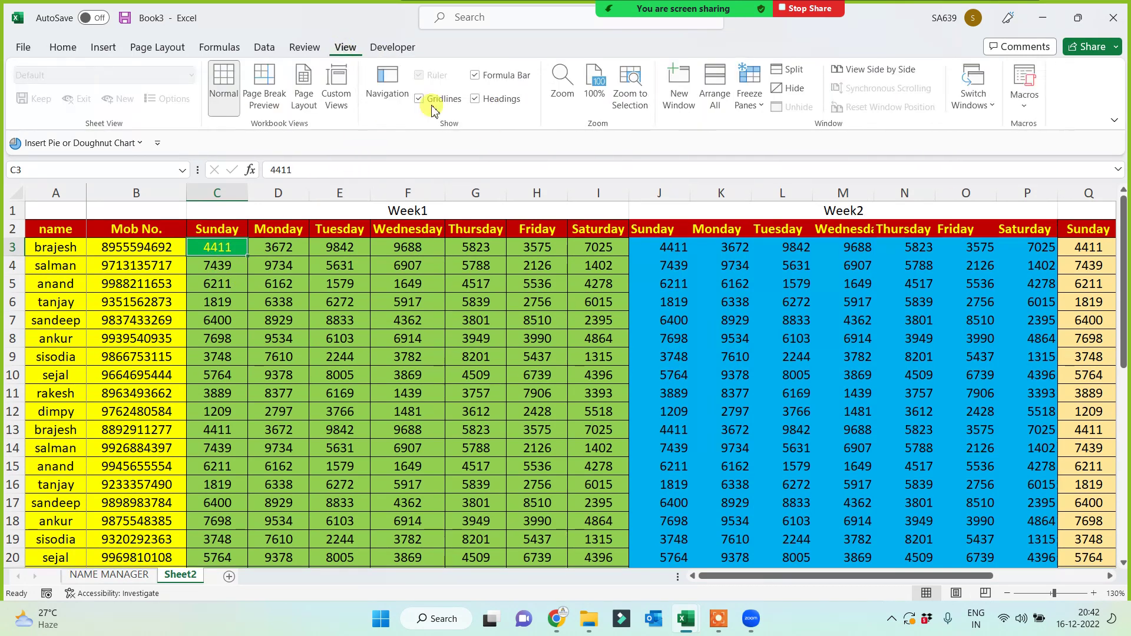
{"action": "left_click", "coordinate": [750, 88]}
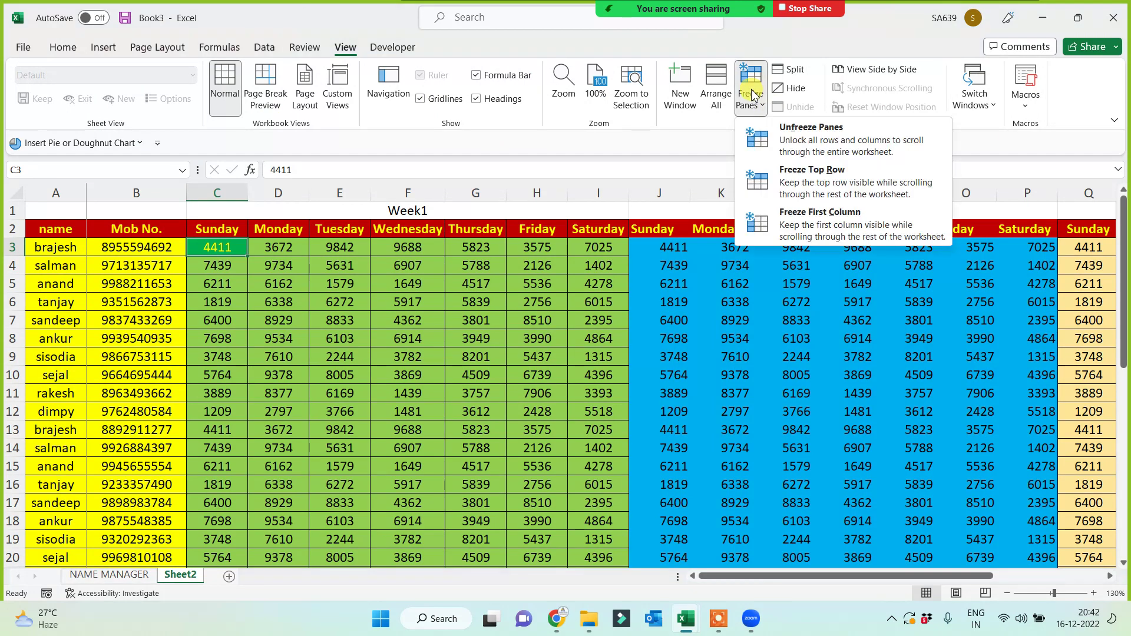
{"action": "left_click", "coordinate": [800, 143]}
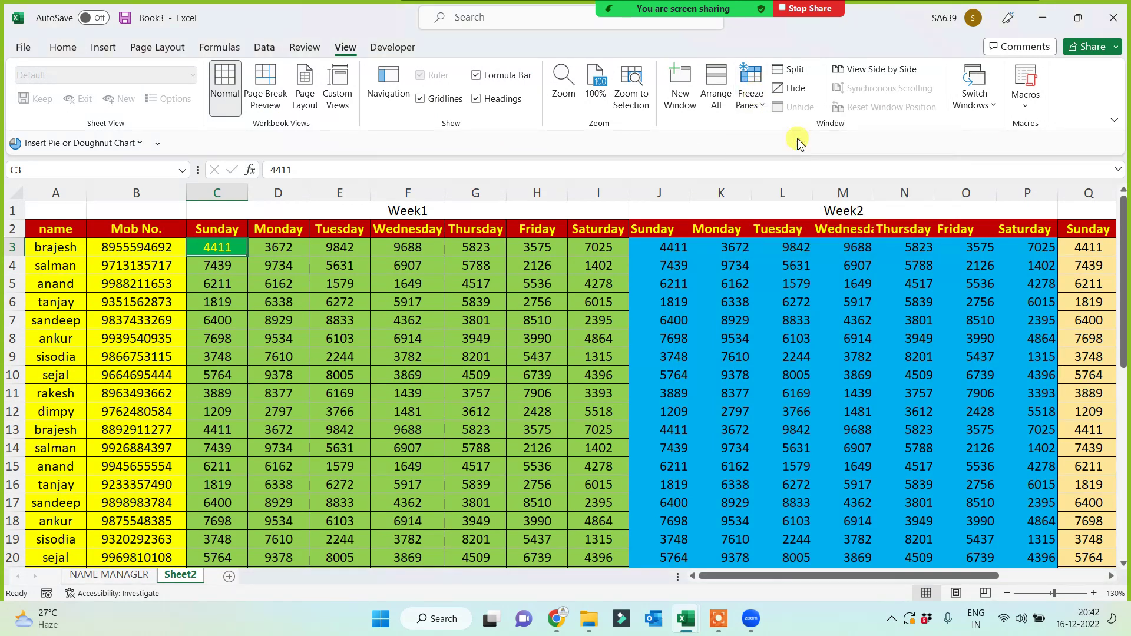
Freeze panes at C3 to lock rows 1 and 2 and columns A and B, and check by scrolling.
{"action": "left_click", "coordinate": [750, 98]}
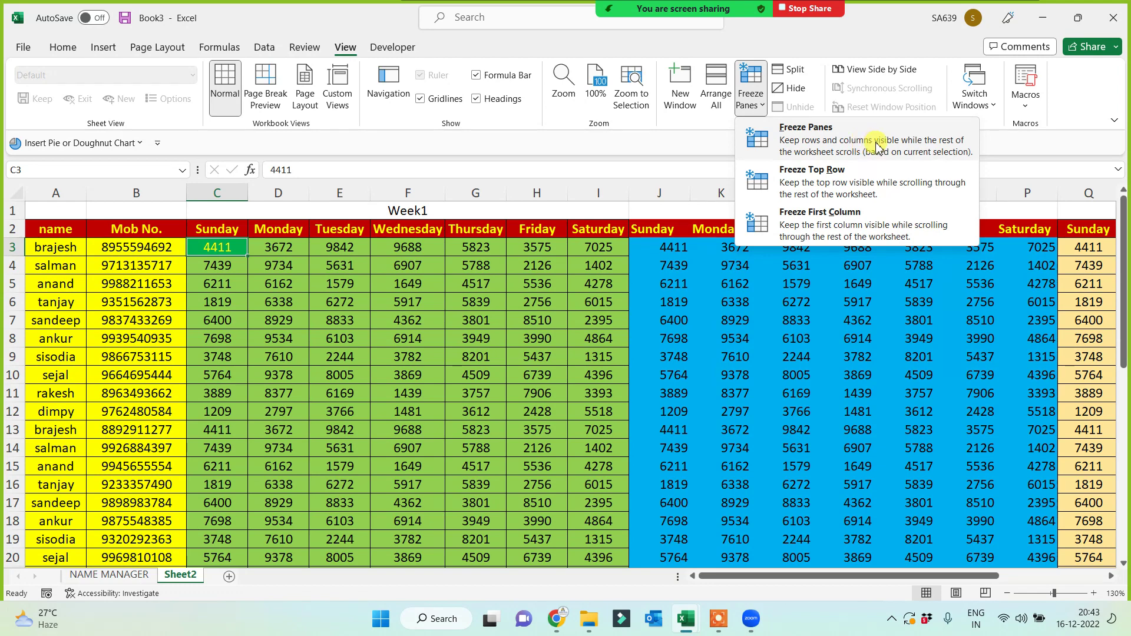
{"action": "left_click", "coordinate": [831, 151]}
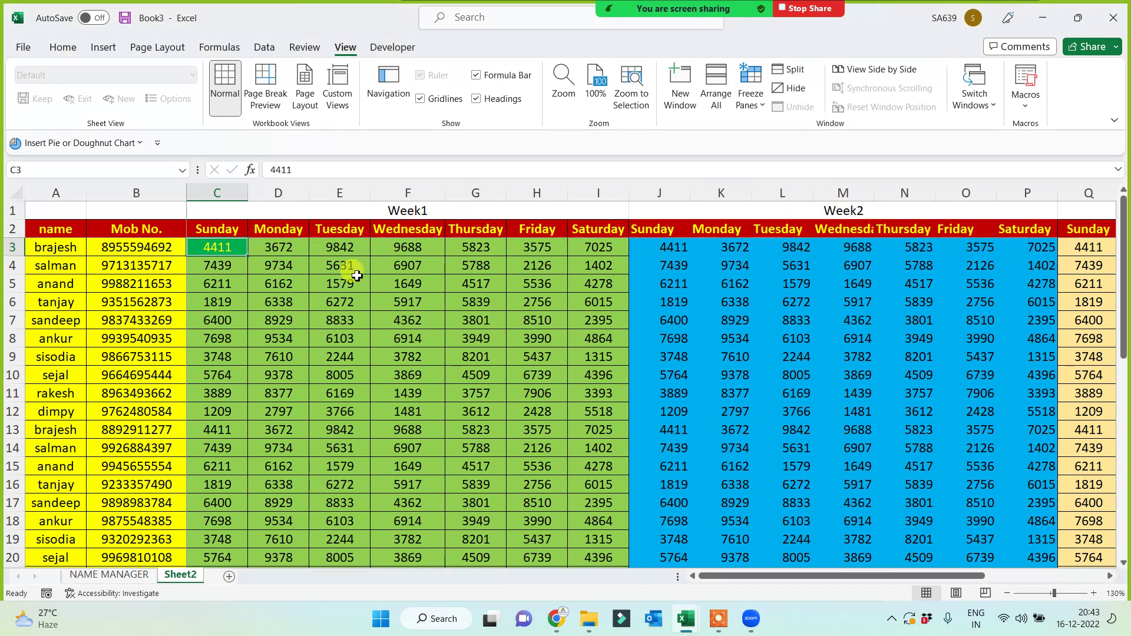
{"action": "scroll", "coordinate": [328, 323], "scroll_direction": "down", "scroll_amount": 5}
{"action": "scroll", "coordinate": [325, 333], "scroll_direction": "up", "scroll_amount": 4}
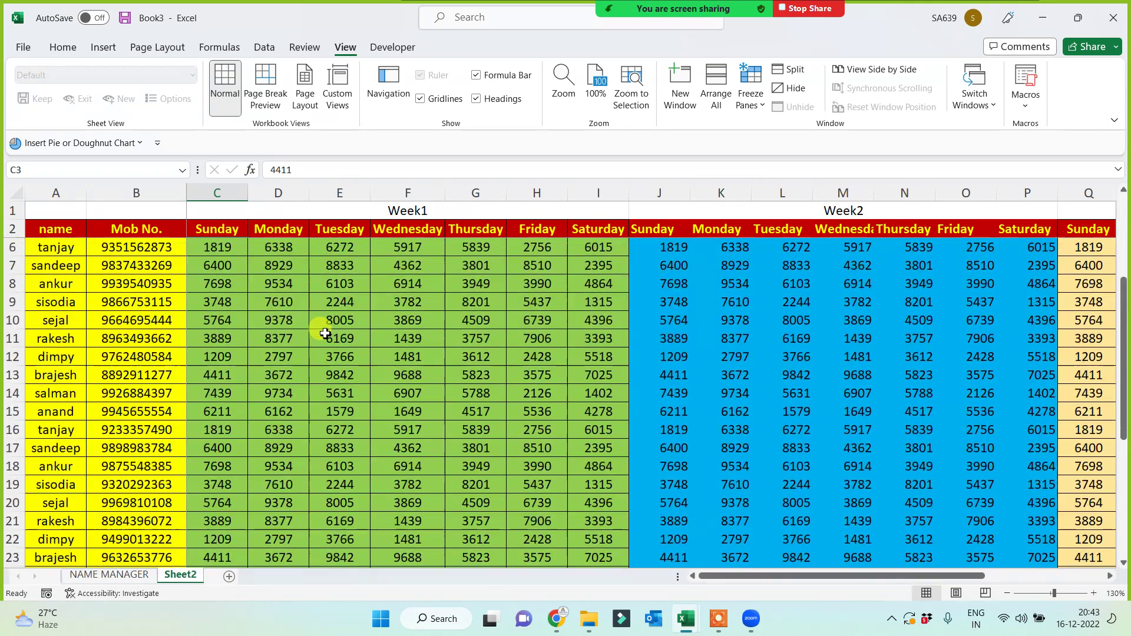
Examine row 3 across past Week3 and back to check that the name and Mob No. columns remain in view.
{"action": "scroll", "coordinate": [325, 334], "scroll_direction": "up", "scroll_amount": 1}
{"action": "key", "text": "Right"}
{"action": "key", "text": "Right"}
{"action": "key", "text": "Right"}
{"action": "key", "text": "Right"}
{"action": "key", "text": "Right"}
{"action": "key", "text": "Right"}
{"action": "key", "text": "Right"}
{"action": "key", "text": "Right"}
{"action": "key", "text": "Right"}
{"action": "key", "text": "Right"}
{"action": "key", "text": "Right"}
{"action": "key", "text": "Right"}
{"action": "key", "text": "Right"}
{"action": "key", "text": "Right"}
{"action": "key", "text": "Right"}
{"action": "key", "text": "Right"}
{"action": "key", "text": "Right"}
{"action": "key", "text": "Right"}
{"action": "key", "text": "Right"}
{"action": "key", "text": "Right"}
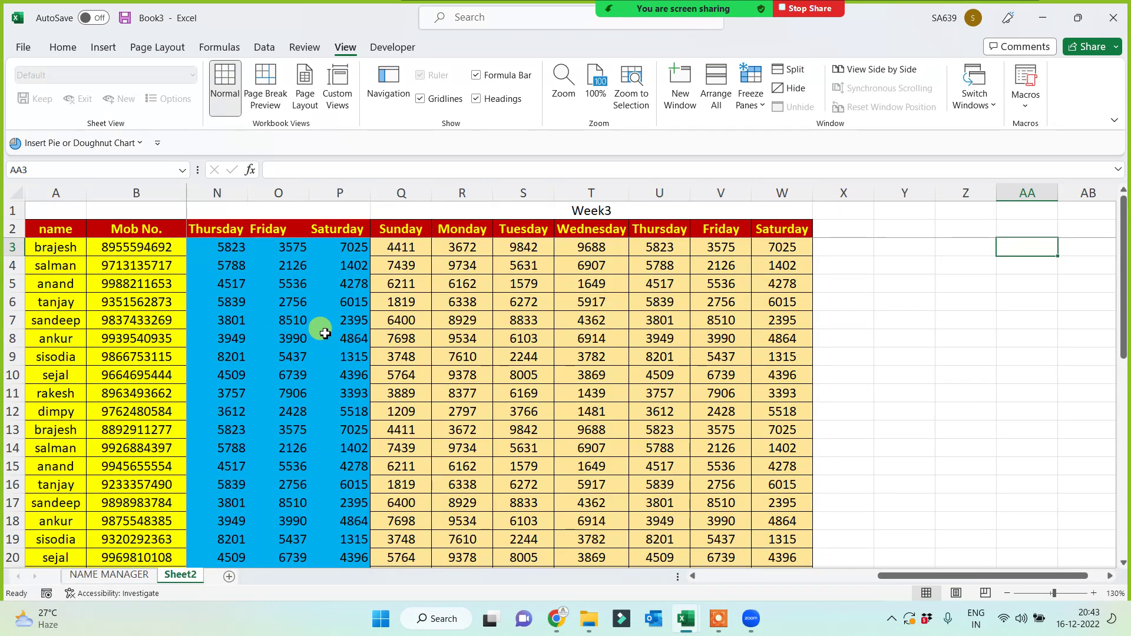
{"action": "key", "text": "Right"}
{"action": "key", "text": "Left"}
{"action": "key", "text": "Left"}
{"action": "key", "text": "Left"}
{"action": "key", "text": "Left"}
{"action": "key", "text": "Left"}
{"action": "key", "text": "Left"}
{"action": "key", "text": "Left"}
{"action": "key", "text": "Left"}
{"action": "key", "text": "Left"}
{"action": "key", "text": "Left"}
{"action": "key", "text": "Left"}
{"action": "key", "text": "Left"}
{"action": "key", "text": "Left"}
{"action": "key", "text": "Left"}
{"action": "key", "text": "Left"}
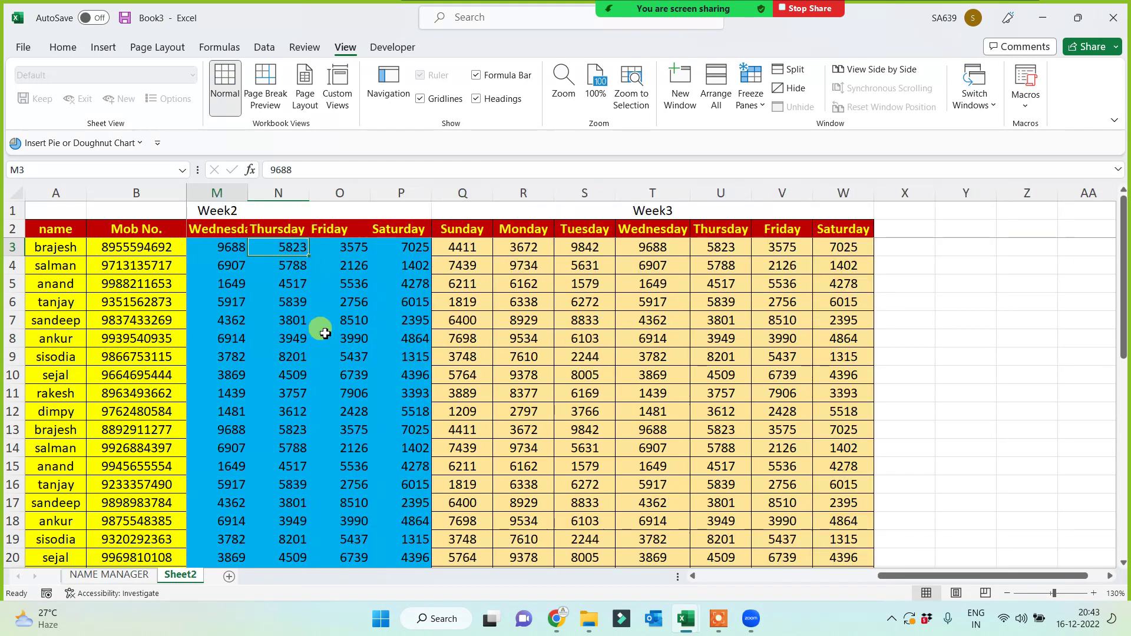
{"action": "key", "text": "ctrl+Left"}
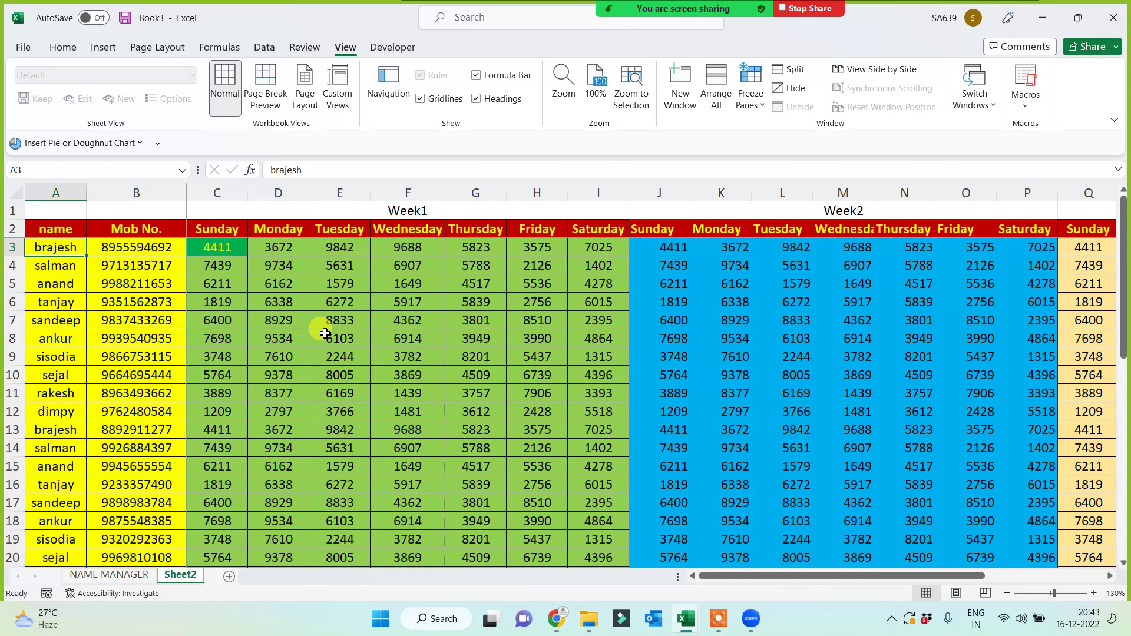
Rename the Sheet2 worksheet as Freeze Panes.
{"action": "double_click", "coordinate": [183, 575]}
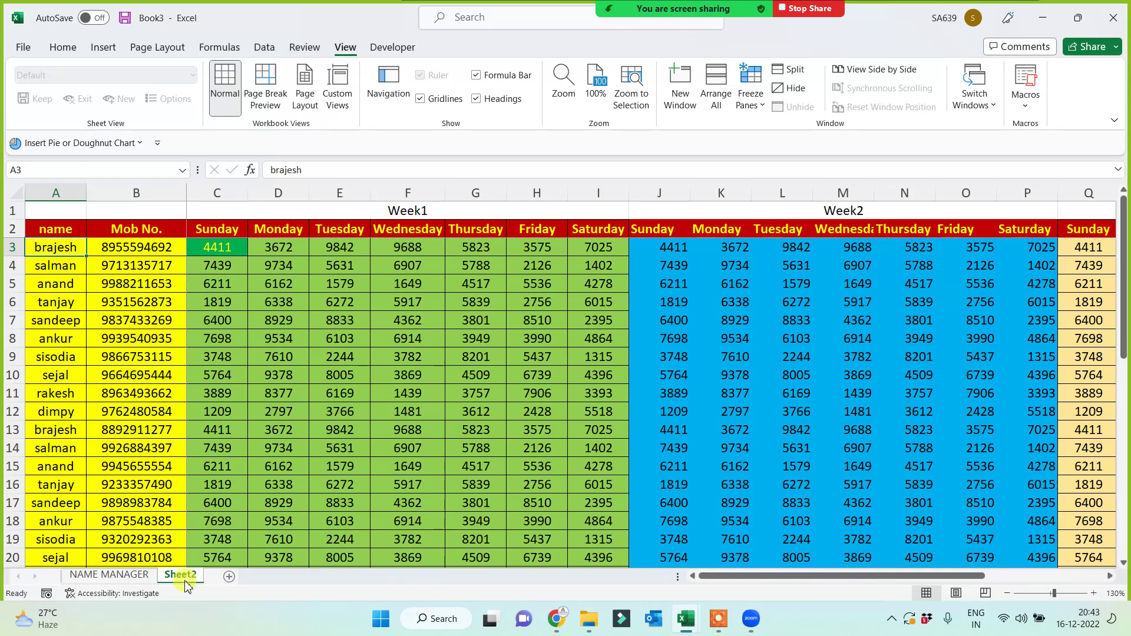
{"action": "key", "text": "BackSpace"}
{"action": "type", "text": "F"}
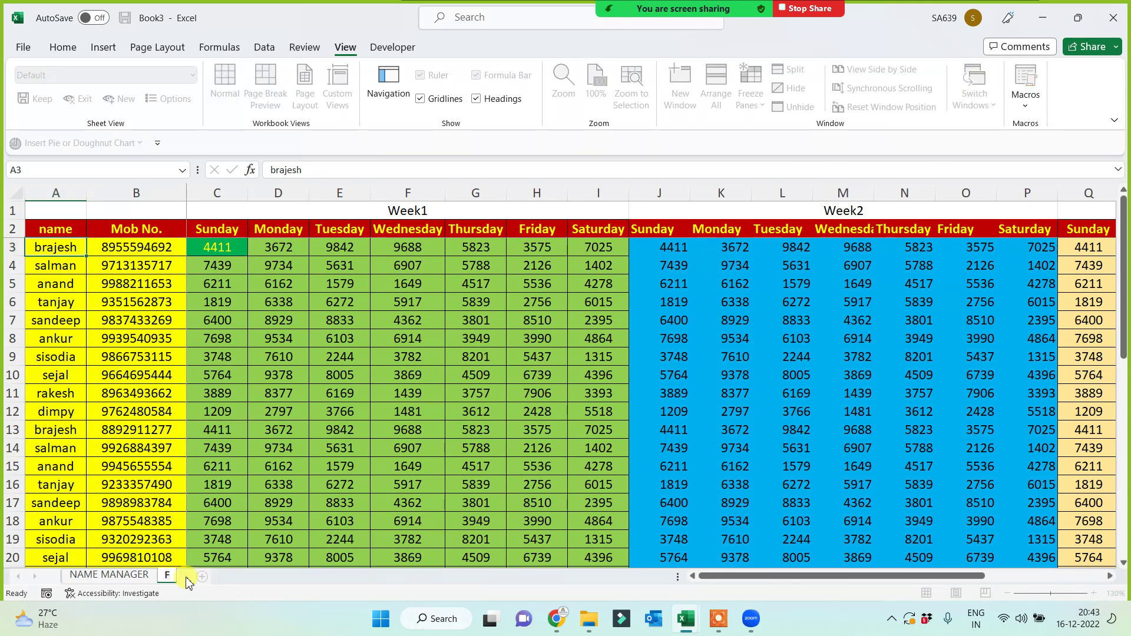
{"action": "type", "text": "reeze Panes"}
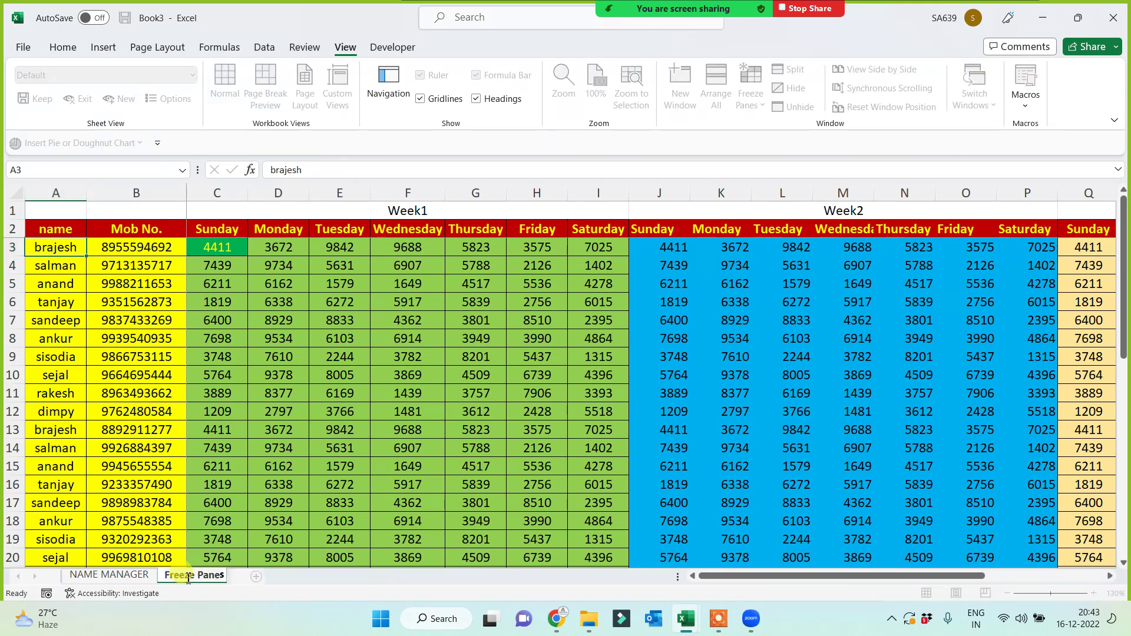
{"action": "left_click", "coordinate": [232, 499]}
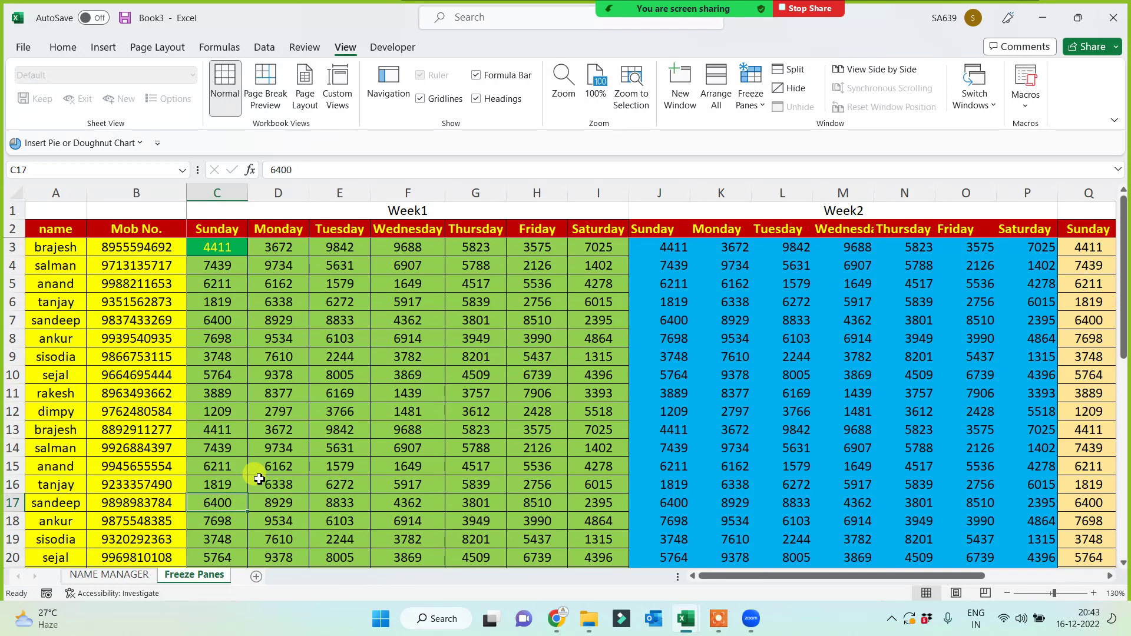
{"action": "left_click", "coordinate": [174, 432]}
{"action": "left_click", "coordinate": [274, 395]}
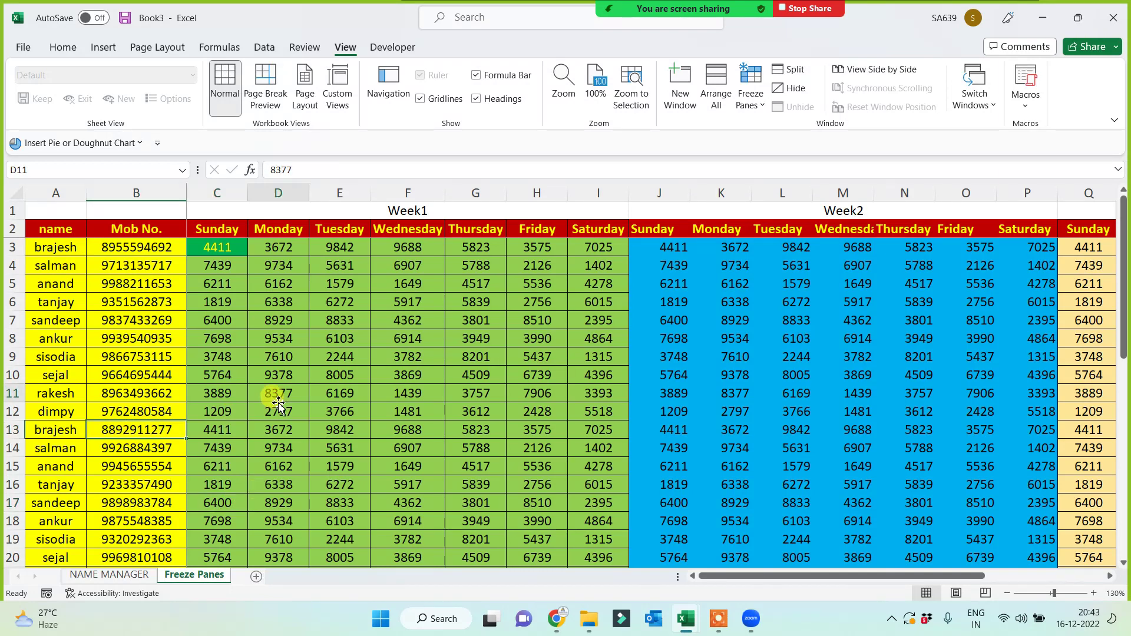
{"action": "left_click", "coordinate": [226, 250]}
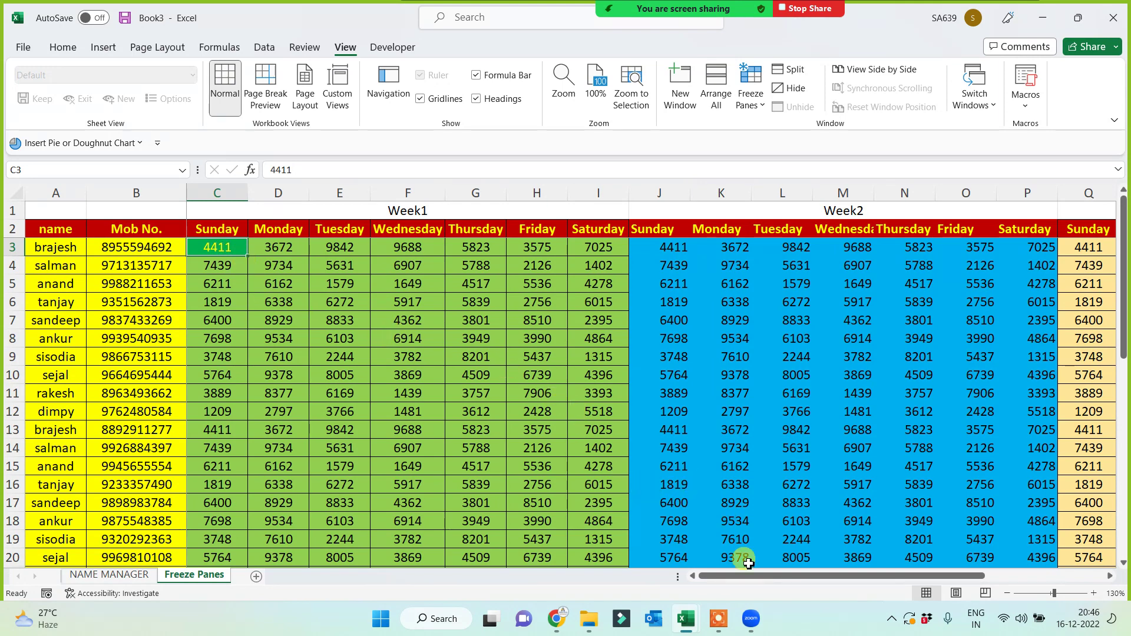
{"action": "left_click", "coordinate": [718, 618]}
{"action": "left_click", "coordinate": [766, 608]}
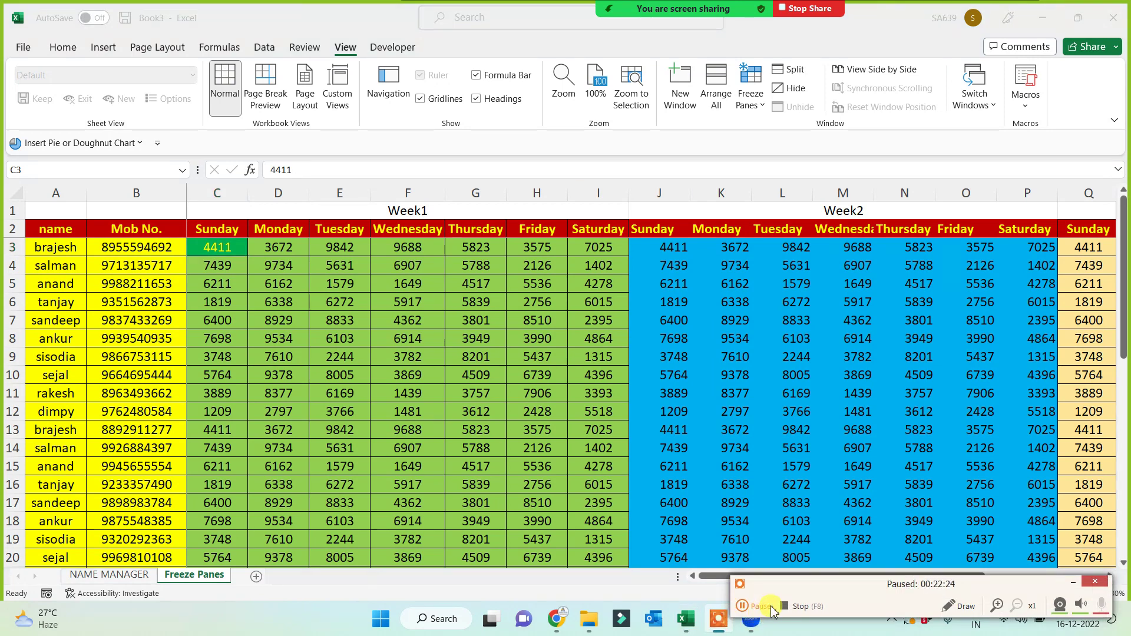
{"action": "left_click", "coordinate": [770, 608]}
{"action": "left_click", "coordinate": [1073, 582]}
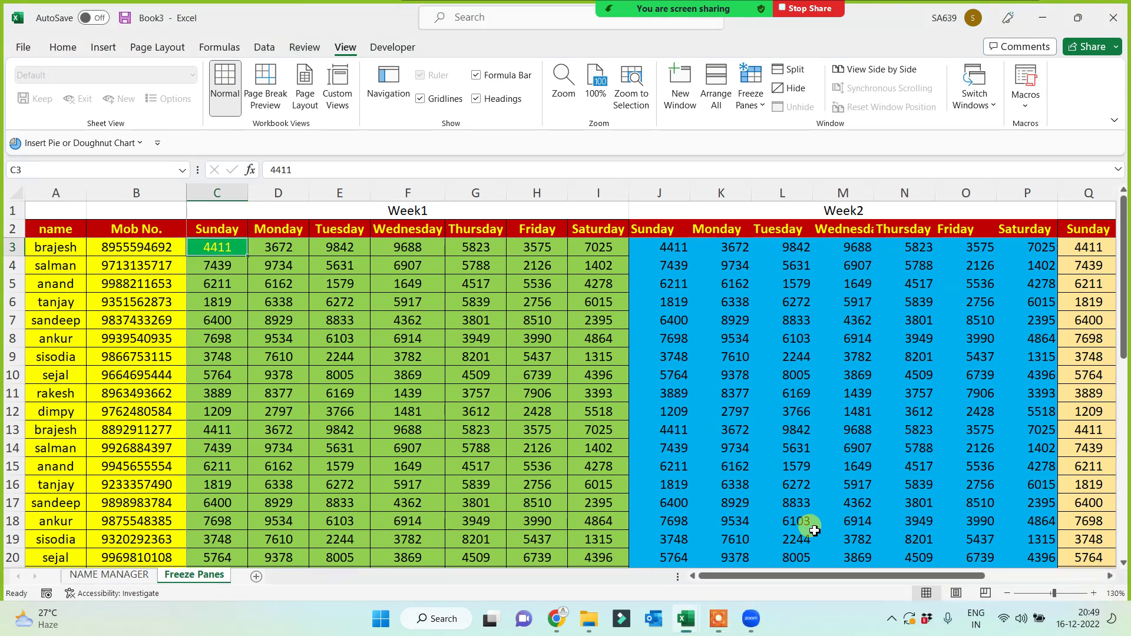
{"action": "left_click", "coordinate": [458, 425]}
{"action": "left_click", "coordinate": [394, 382]}
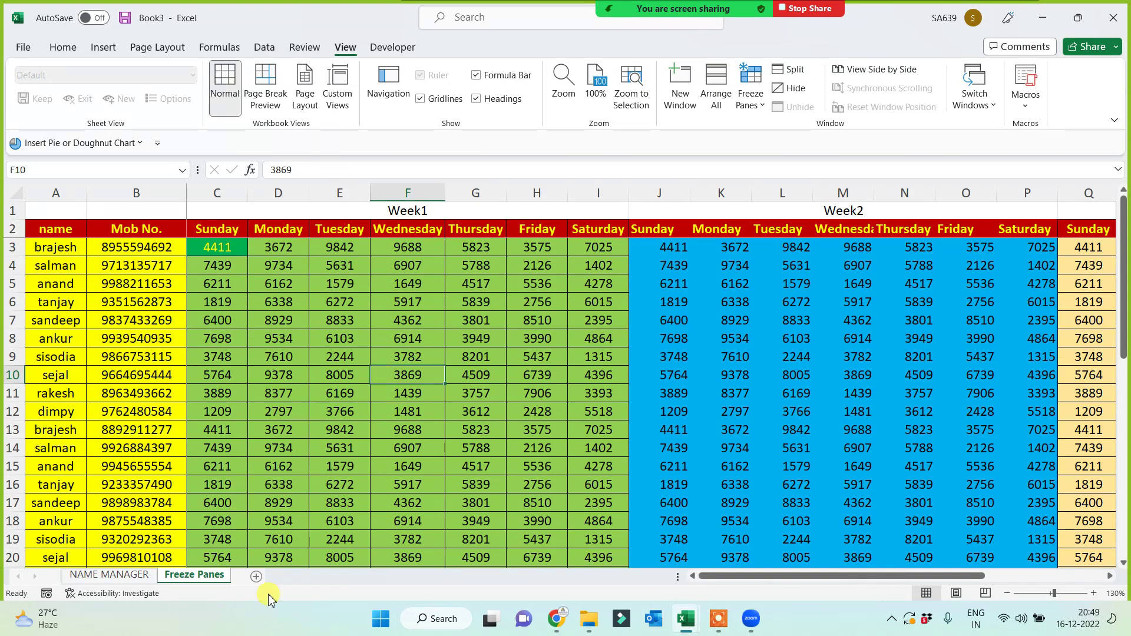
Add a new worksheet after Freeze Panes and name it Insert Basic Topic.
{"action": "left_click", "coordinate": [256, 576]}
{"action": "double_click", "coordinate": [256, 576]}
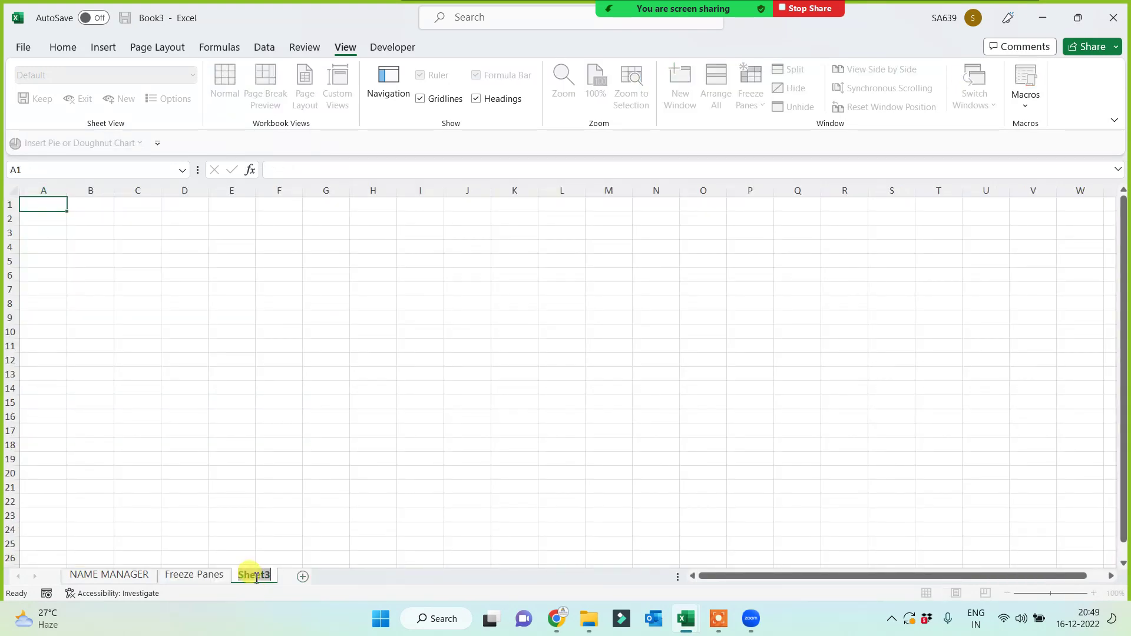
{"action": "type", "text": "Insert Basic Topic"}
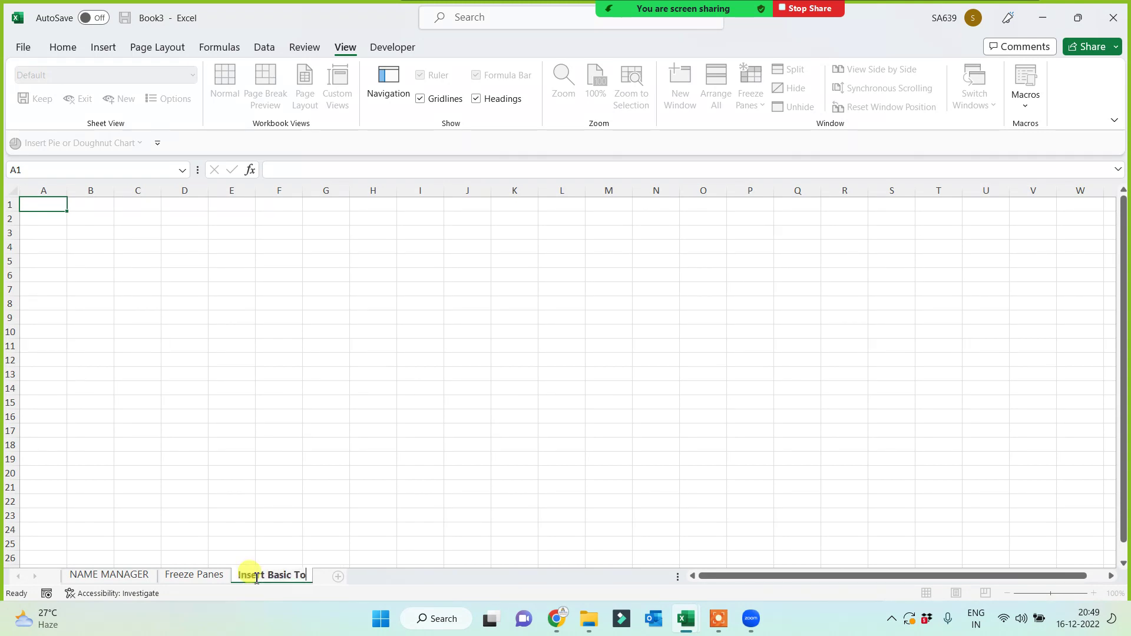
{"action": "left_click", "coordinate": [263, 468]}
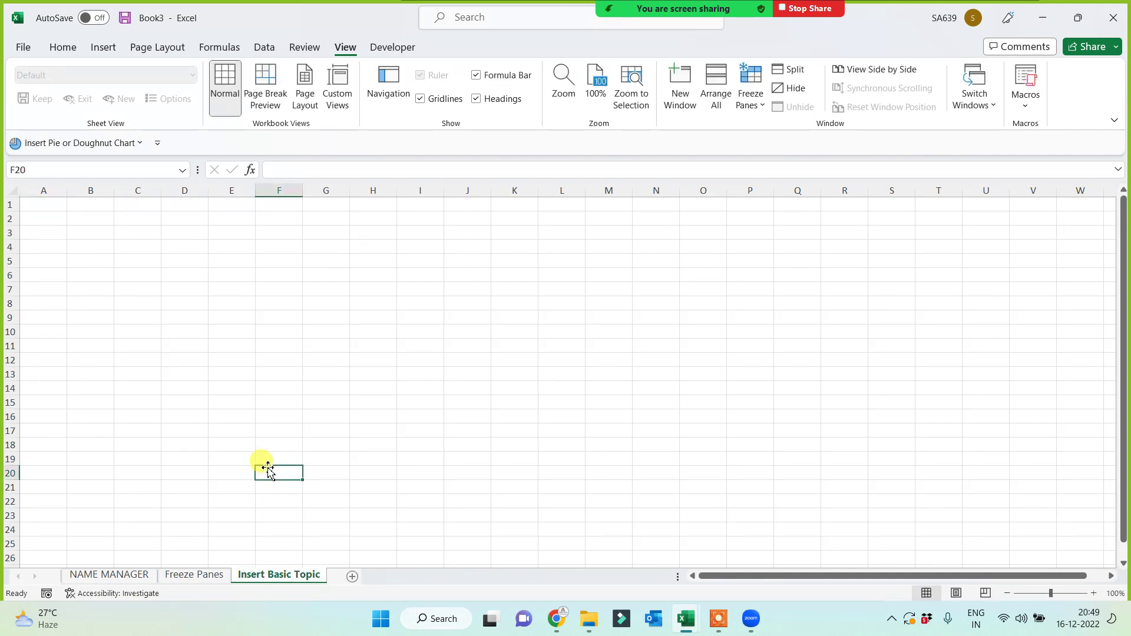
{"action": "left_click", "coordinate": [171, 429]}
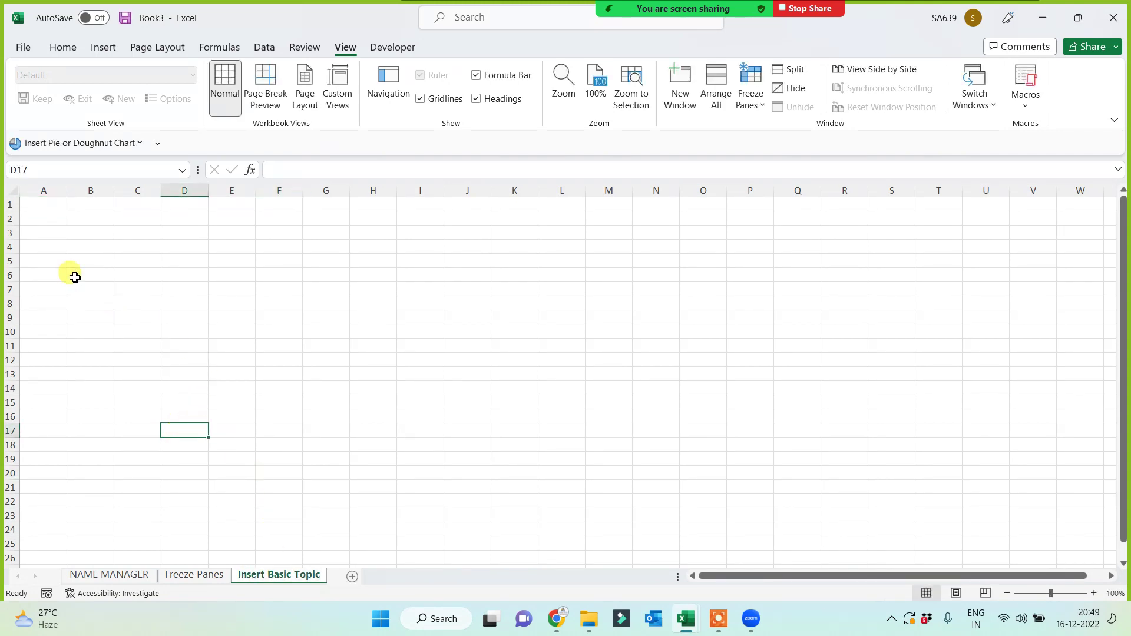
Enlarge the sheet view to 130% and enter picture in A1 and shapes in A2.
{"action": "left_click", "coordinate": [69, 246]}
{"action": "scroll", "coordinate": [102, 302], "scroll_direction": "up", "scroll_amount": 2, "text": "ctrl"}
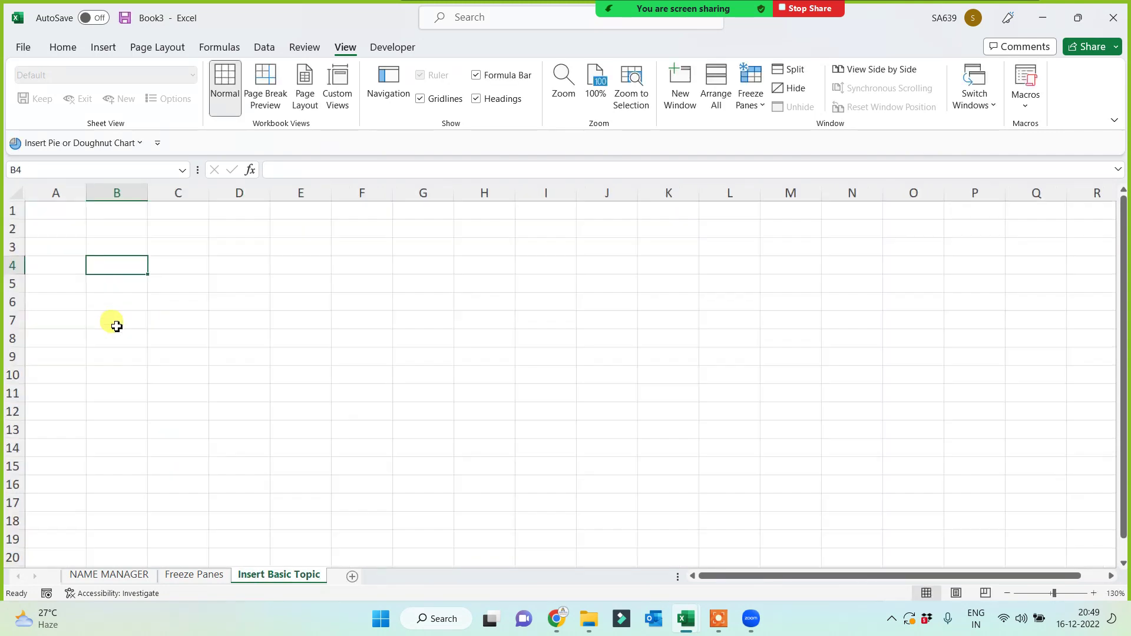
{"action": "left_click", "coordinate": [58, 213]}
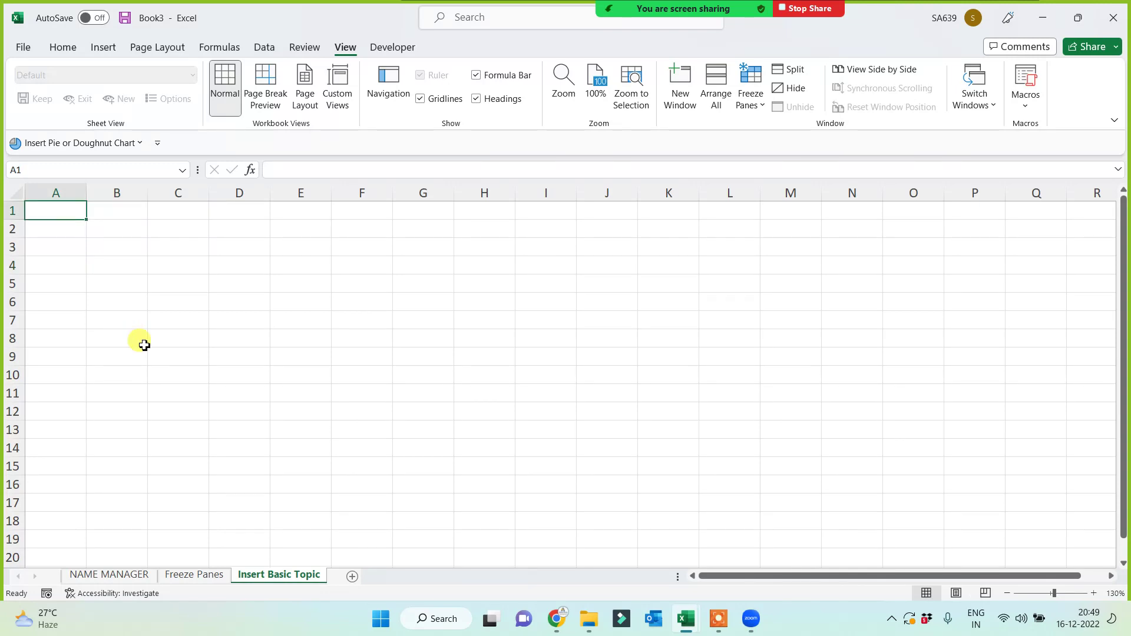
{"action": "type", "text": "picture"}
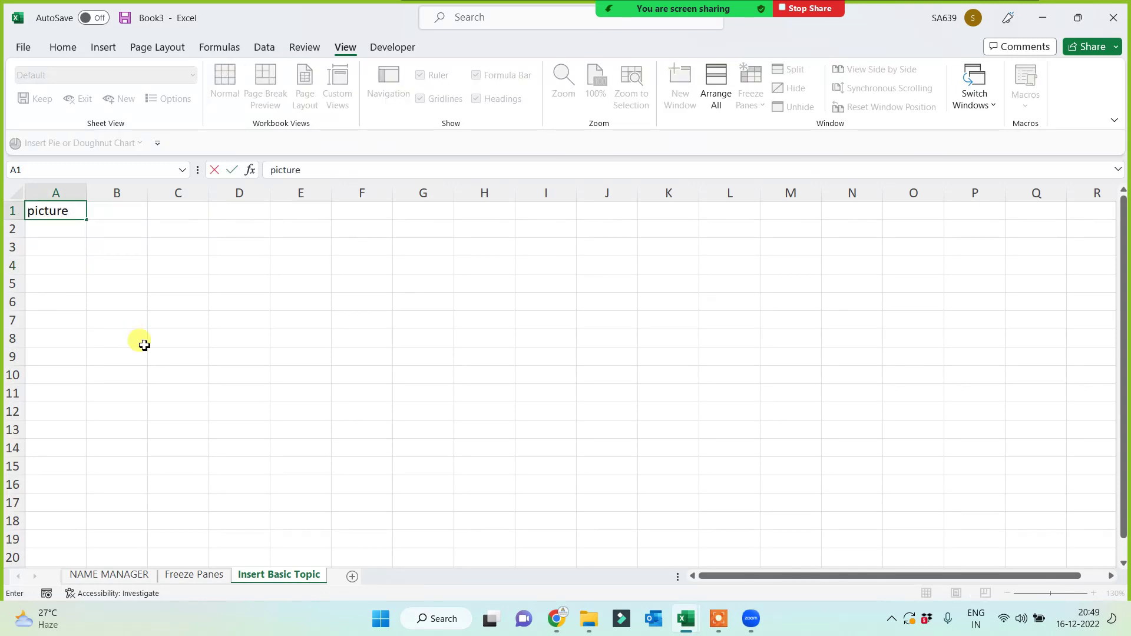
{"action": "key", "text": "Return"}
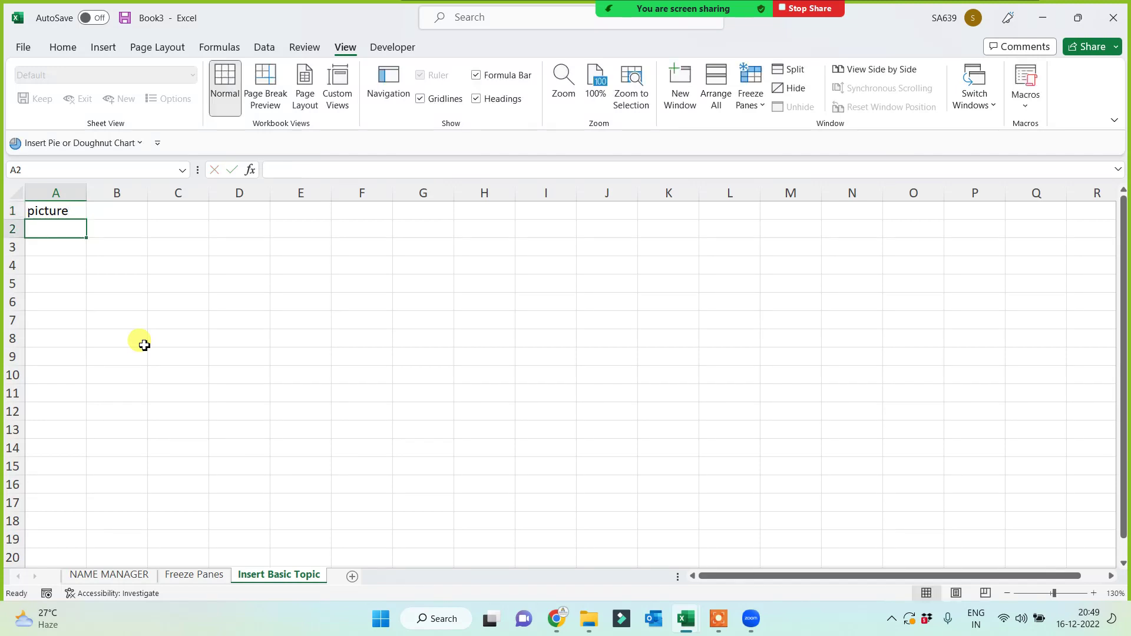
{"action": "type", "text": "shapes"}
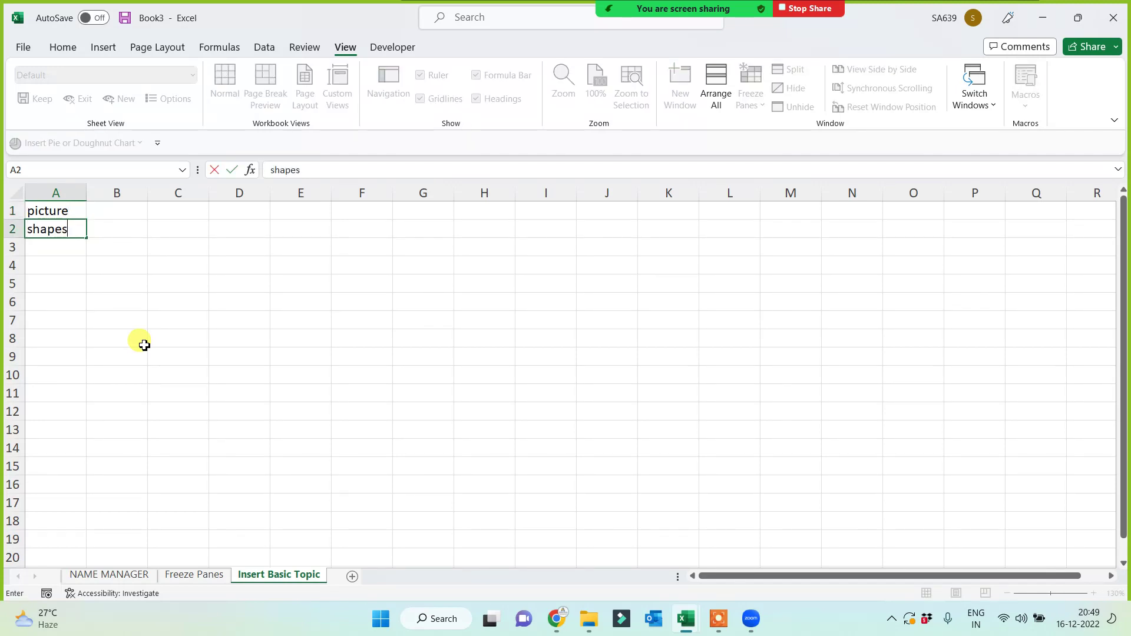
{"action": "key", "text": "Return"}
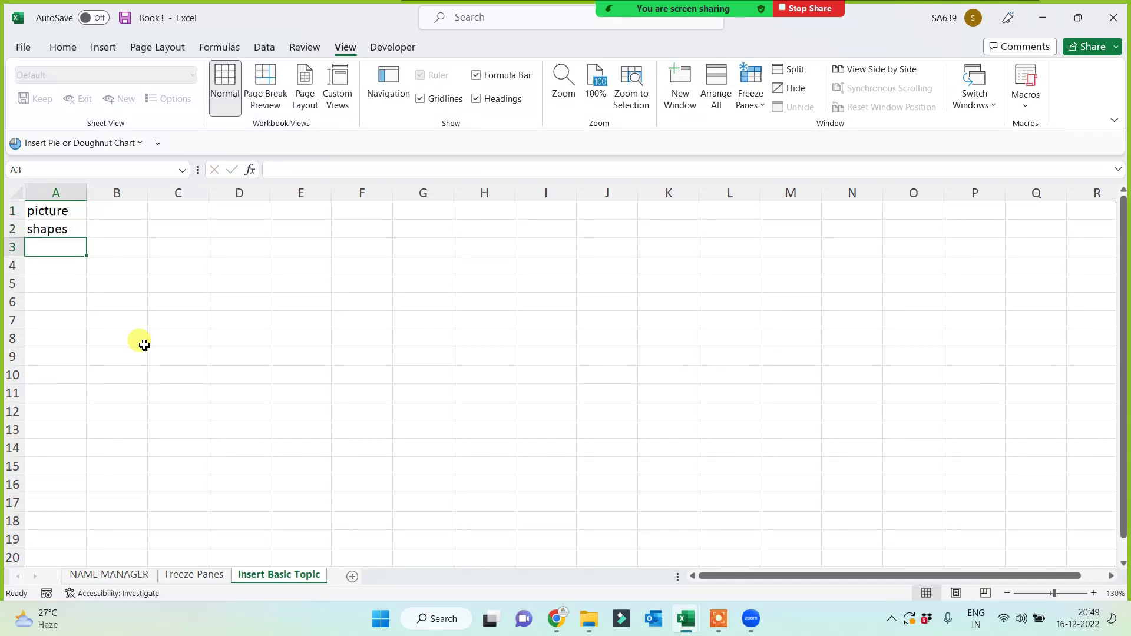
Continue the topic list with wordart in A3 and smartart in A4.
{"action": "type", "text": "work"}
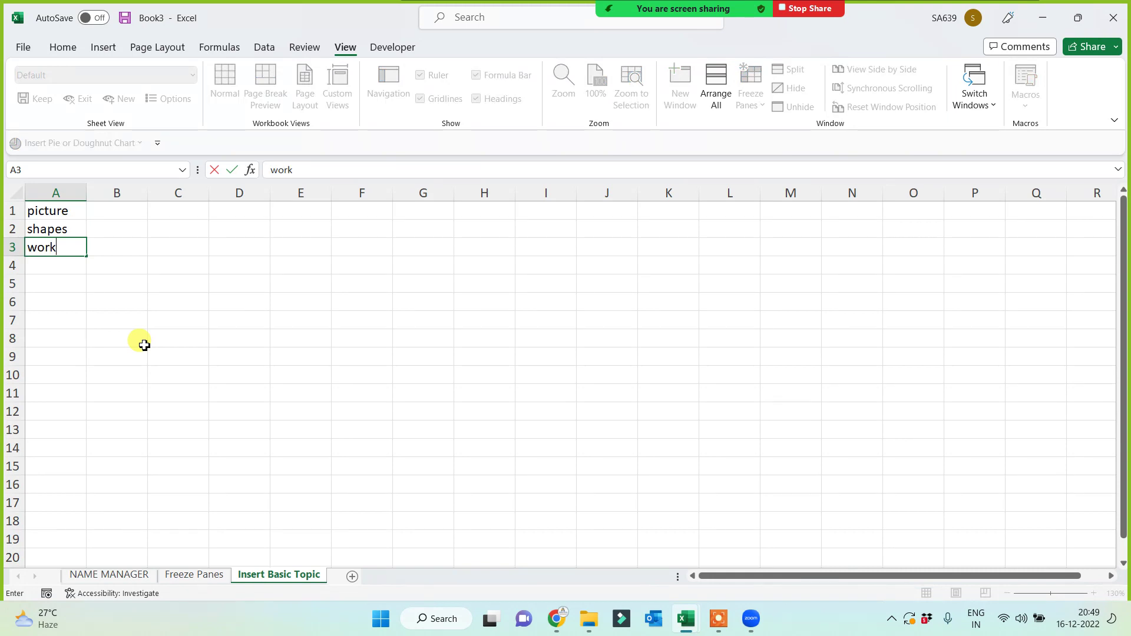
{"action": "key", "text": "BackSpace"}
{"action": "type", "text": "dart"}
{"action": "key", "text": "Return"}
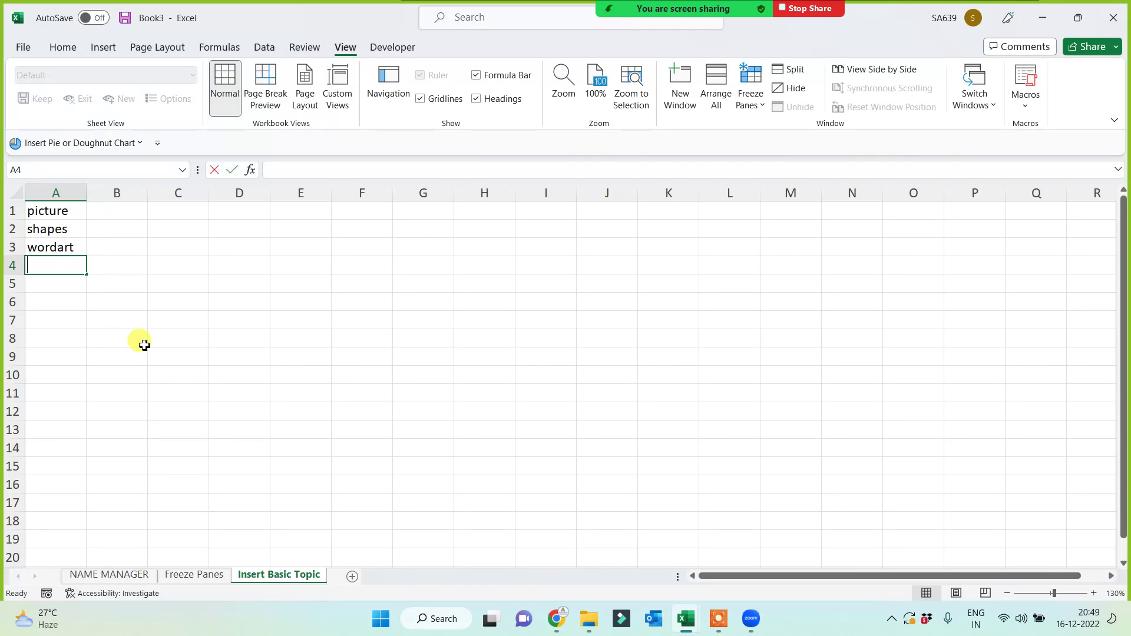
{"action": "type", "text": "smartart"}
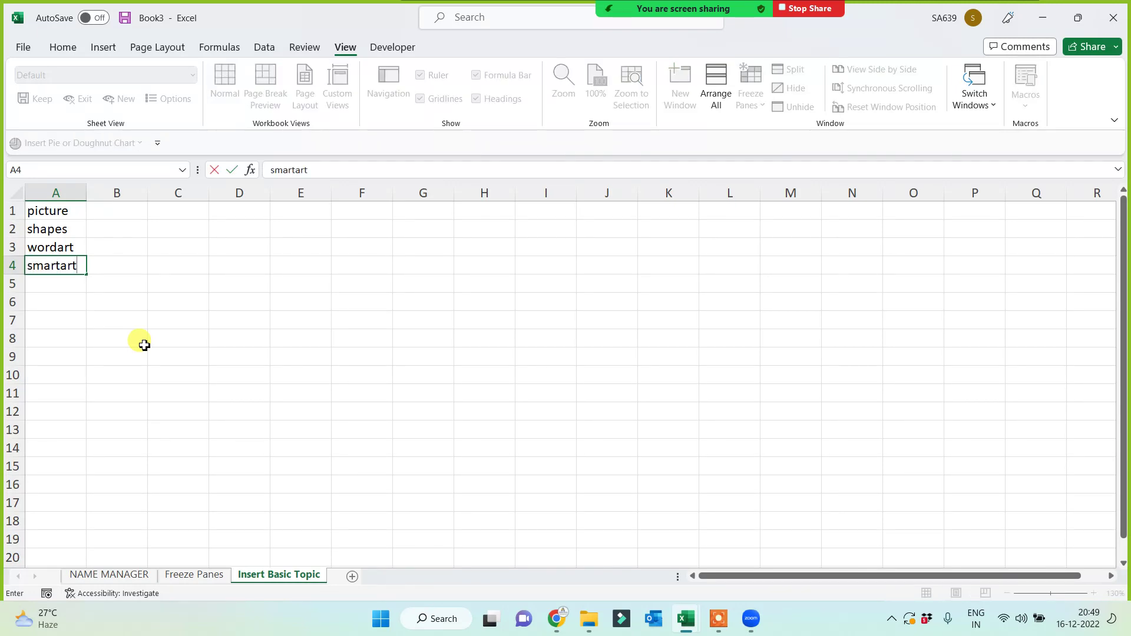
{"action": "key", "text": "Return"}
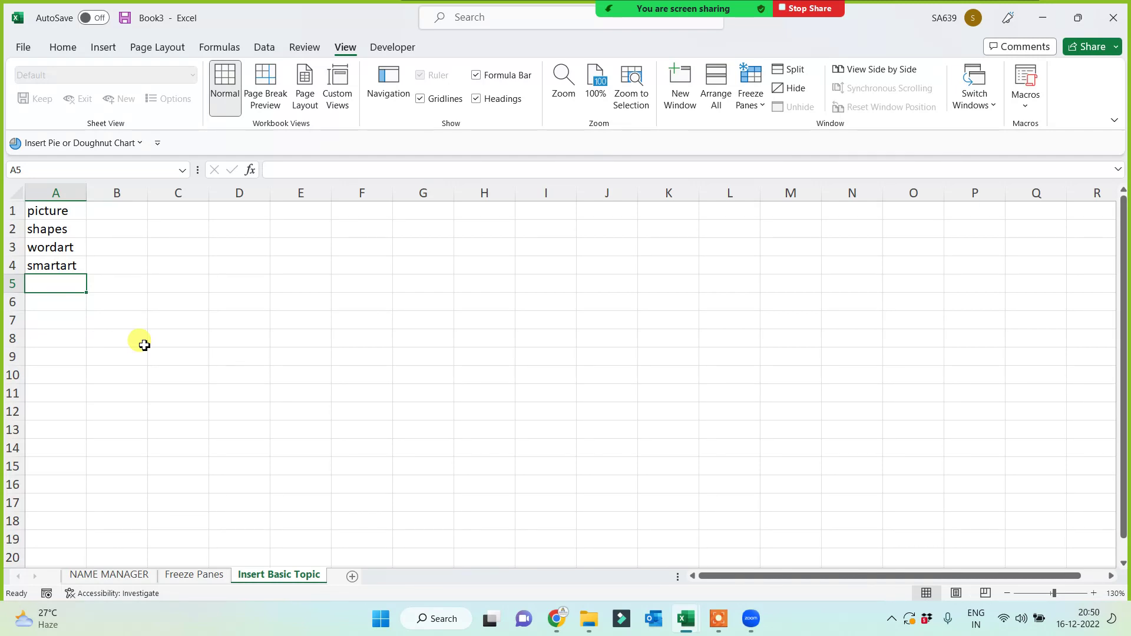
Complete the topic list with symbol in A5 and Equations in A6.
{"action": "type", "text": "symbil"}
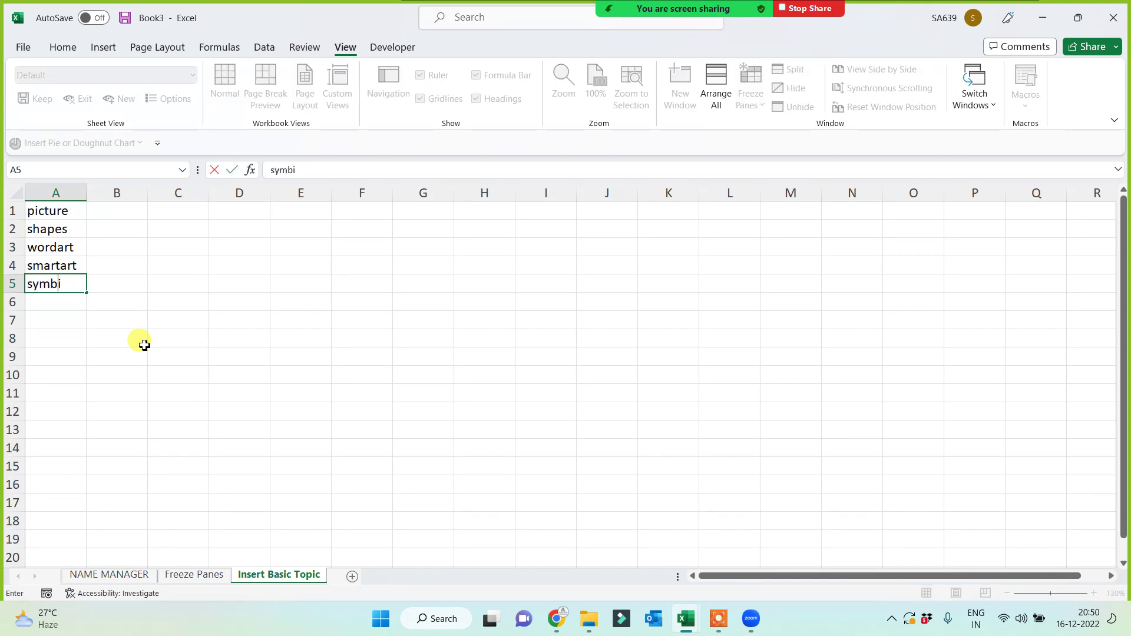
{"action": "key", "text": "BackSpace"}
{"action": "type", "text": "ol"}
{"action": "key", "text": "Return"}
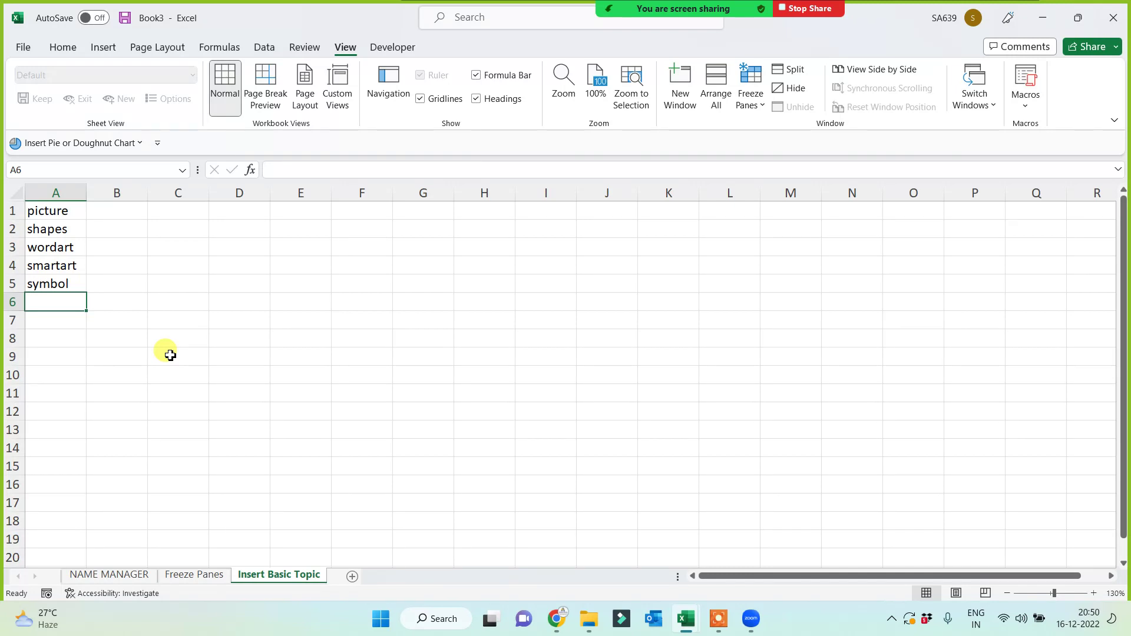
{"action": "type", "text": "E"}
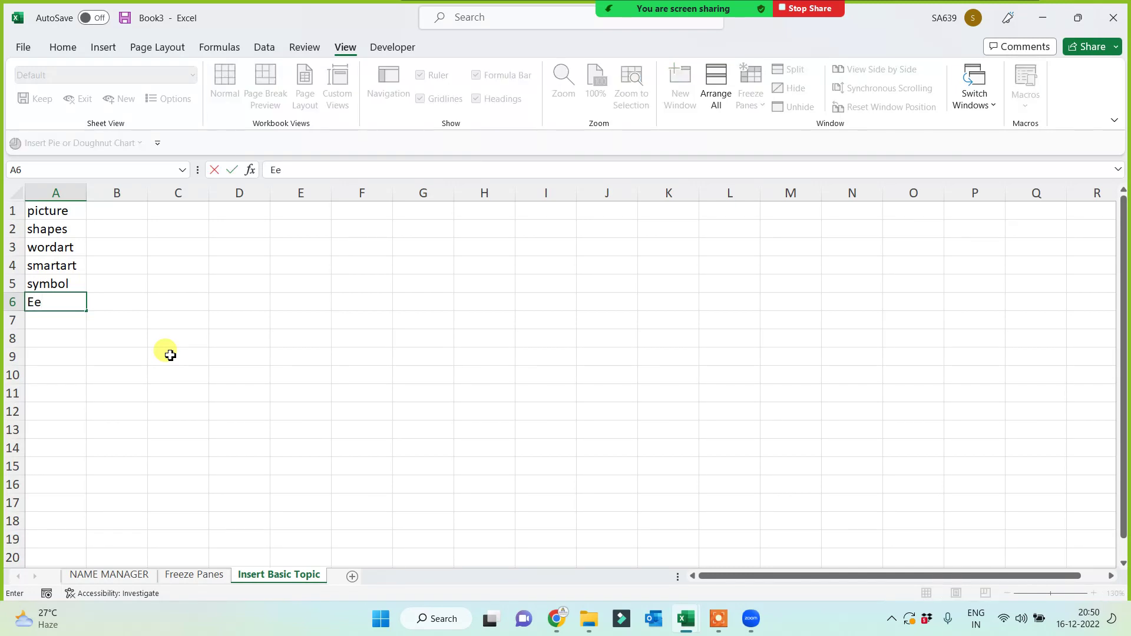
{"action": "type", "text": "quations"}
{"action": "left_click", "coordinate": [199, 301]}
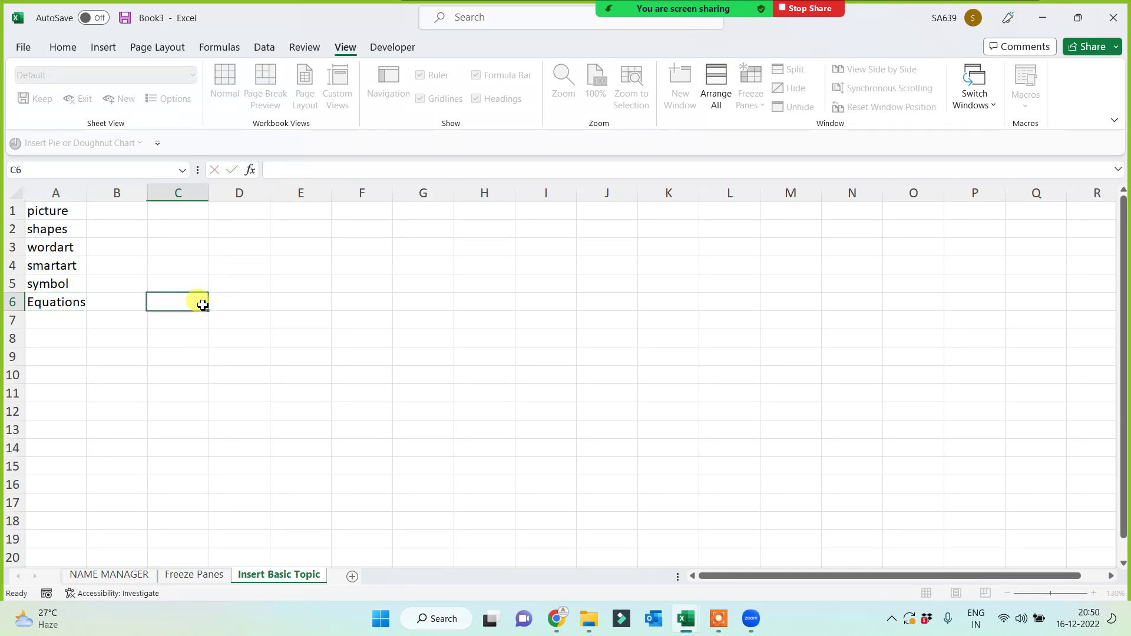
Widen column A slightly so the longest topic, Equations, fits inside it.
{"action": "left_click_drag", "start_coordinate": [87, 194], "coordinate": [107, 197]}
{"action": "left_click", "coordinate": [306, 321]}
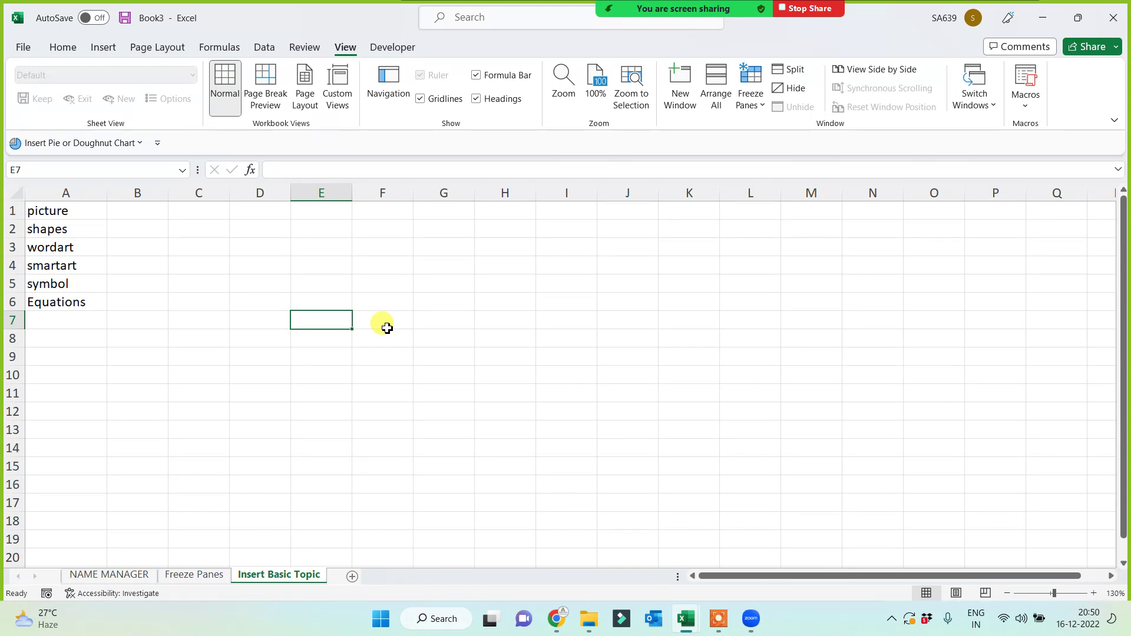
{"action": "left_click", "coordinate": [55, 212]}
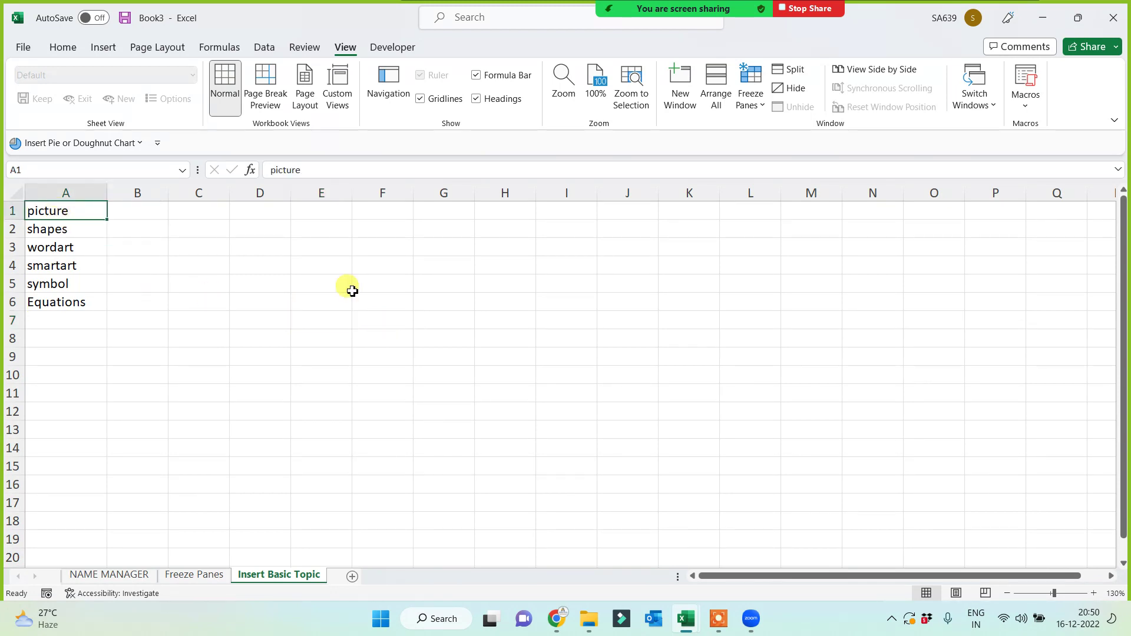
{"action": "left_click", "coordinate": [357, 288]}
{"action": "left_click", "coordinate": [258, 243]}
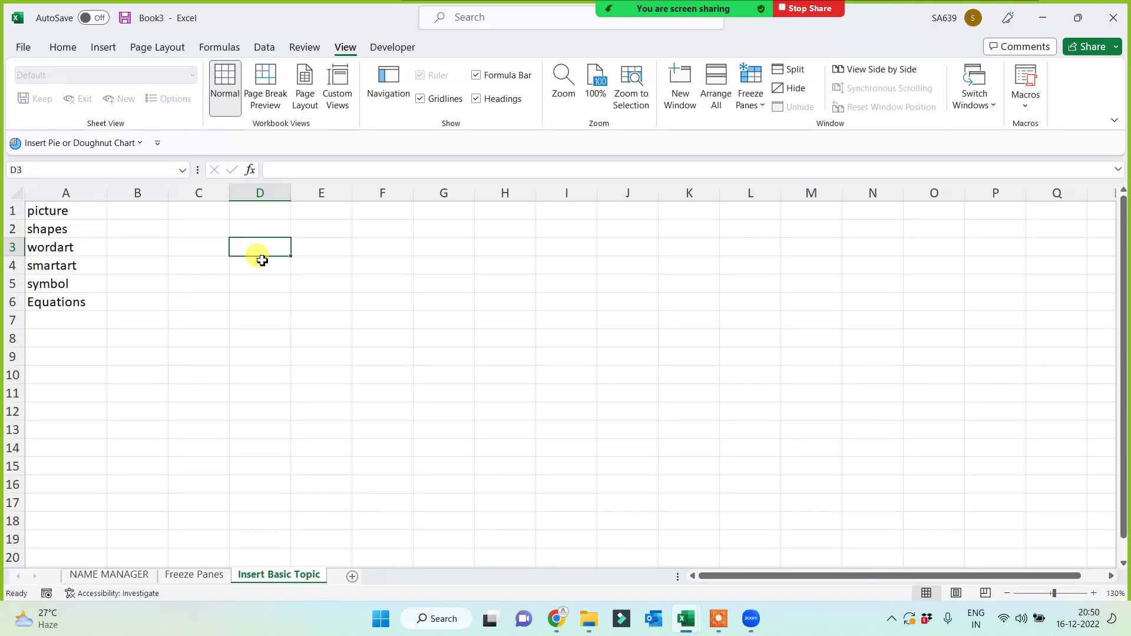
Add a new worksheet after Insert Basic Topic and name it Picture.
{"action": "left_click", "coordinate": [353, 576]}
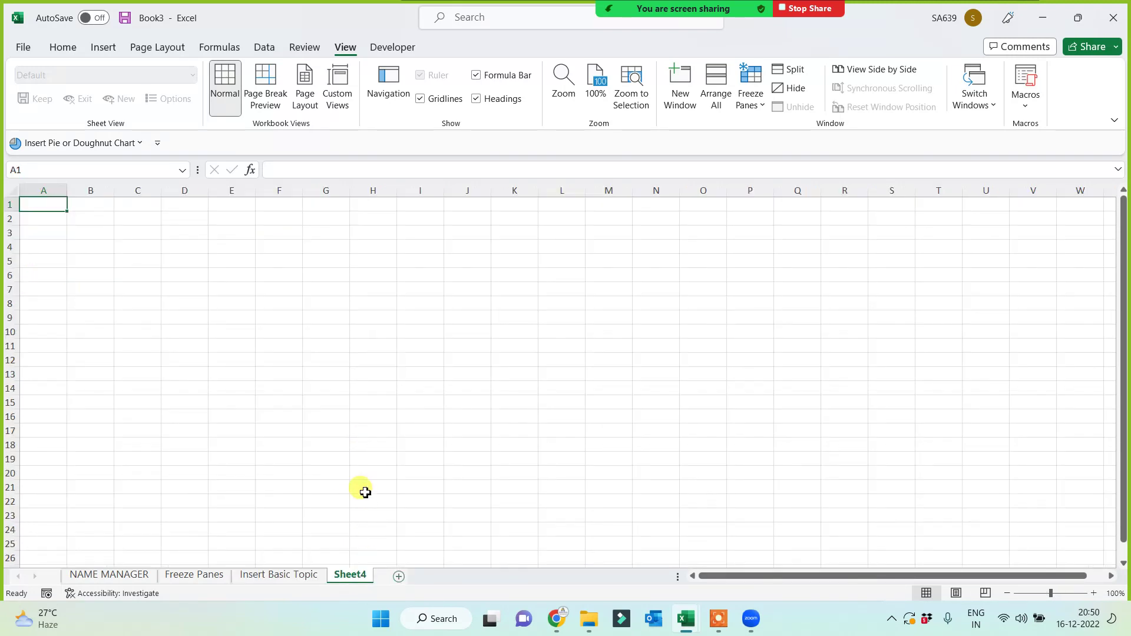
{"action": "double_click", "coordinate": [351, 575]}
{"action": "type", "text": "Picture"}
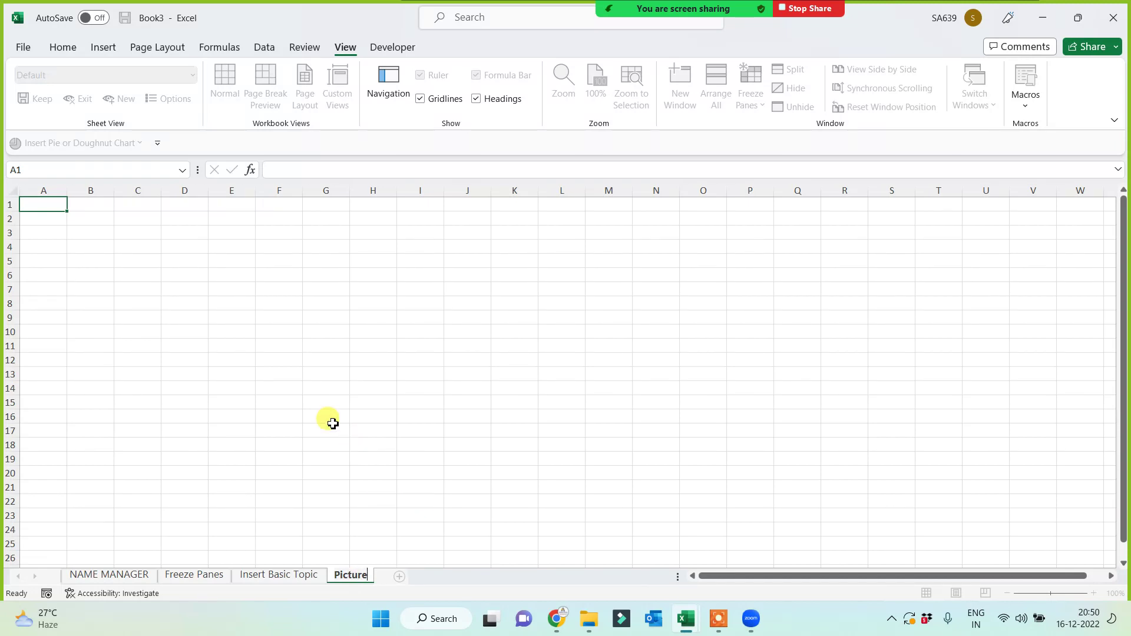
{"action": "left_click", "coordinate": [277, 346]}
Insert the picture maxresdefault.jpg from this device's Downloads folder at cell B3 of the Picture sheet.
{"action": "left_click", "coordinate": [97, 233]}
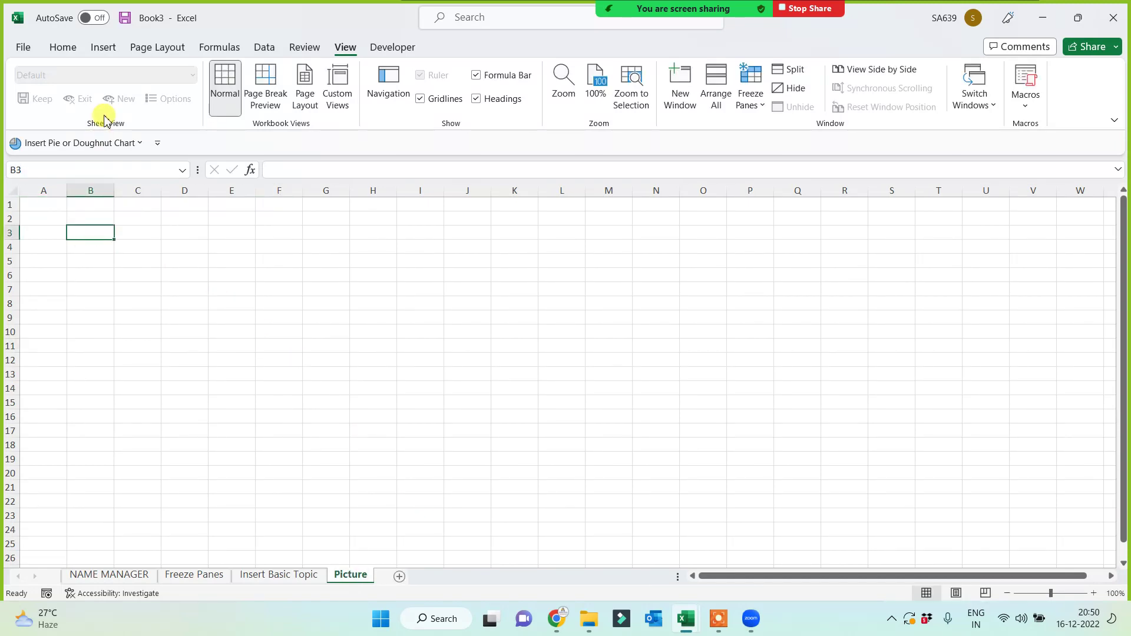
{"action": "left_click", "coordinate": [103, 47]}
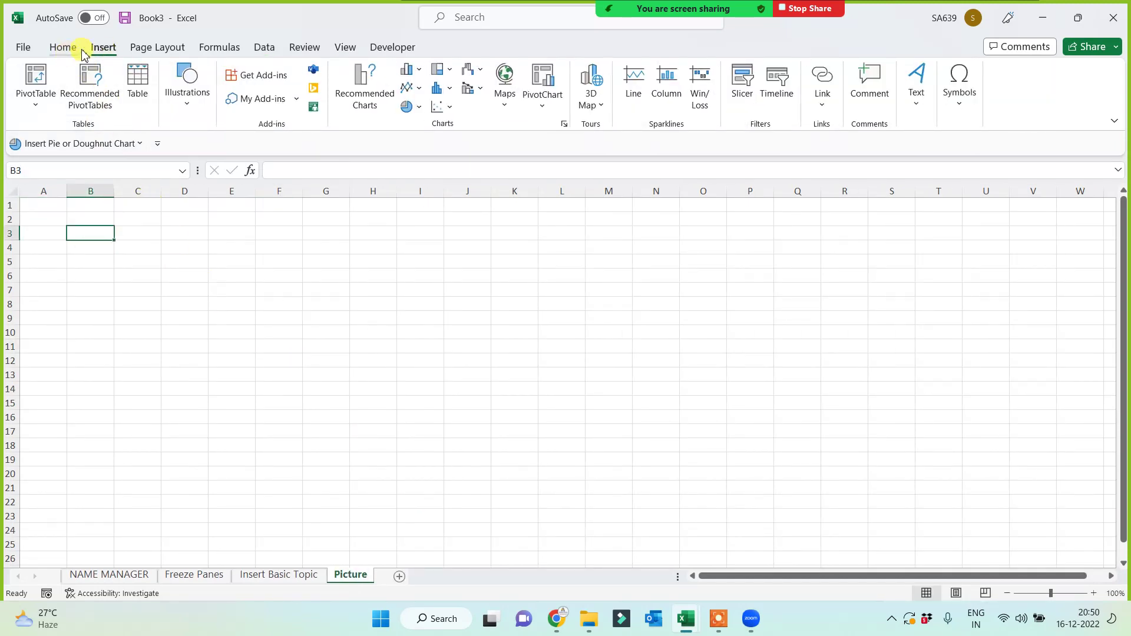
{"action": "left_click", "coordinate": [184, 106]}
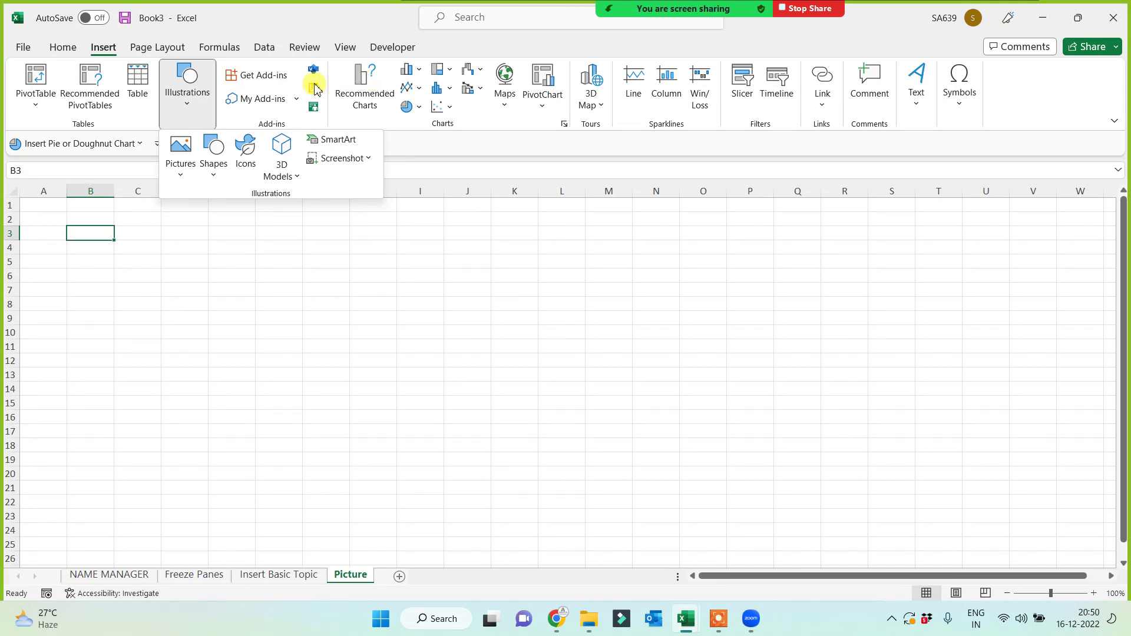
{"action": "left_click", "coordinate": [182, 153]}
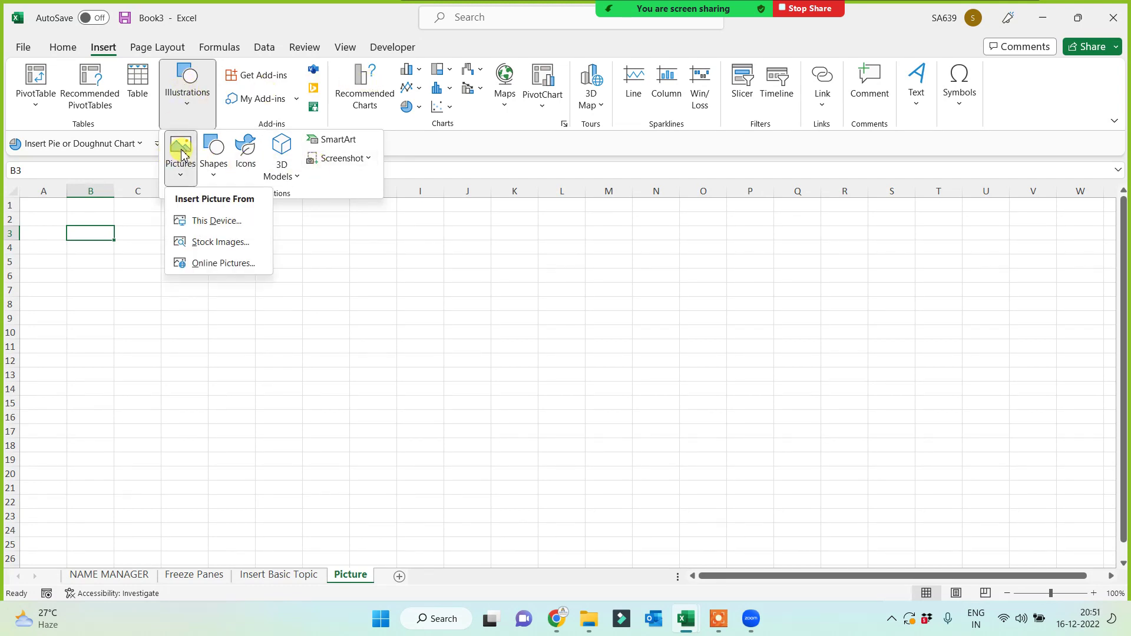
{"action": "left_click", "coordinate": [204, 224]}
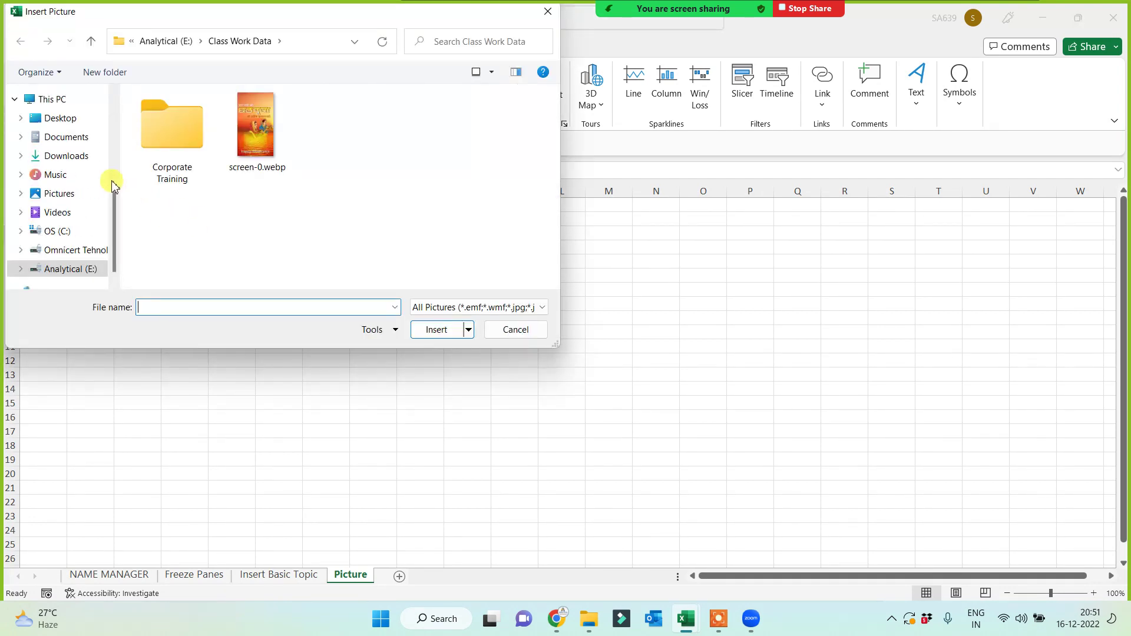
{"action": "left_click", "coordinate": [66, 158]}
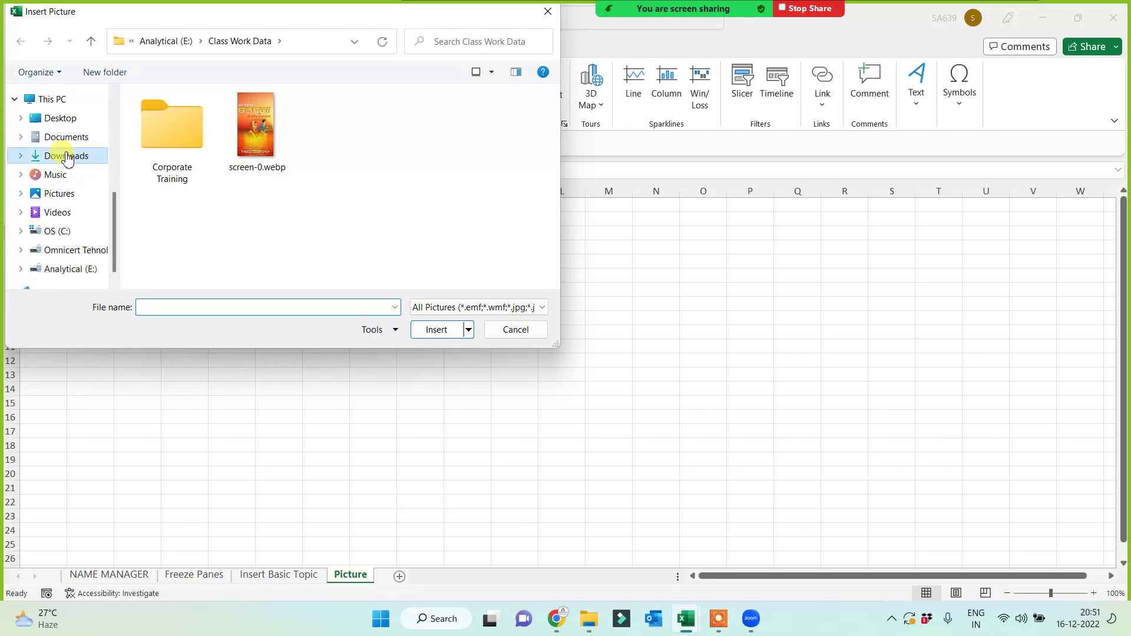
{"action": "scroll", "coordinate": [301, 194], "scroll_direction": "down", "scroll_amount": 4}
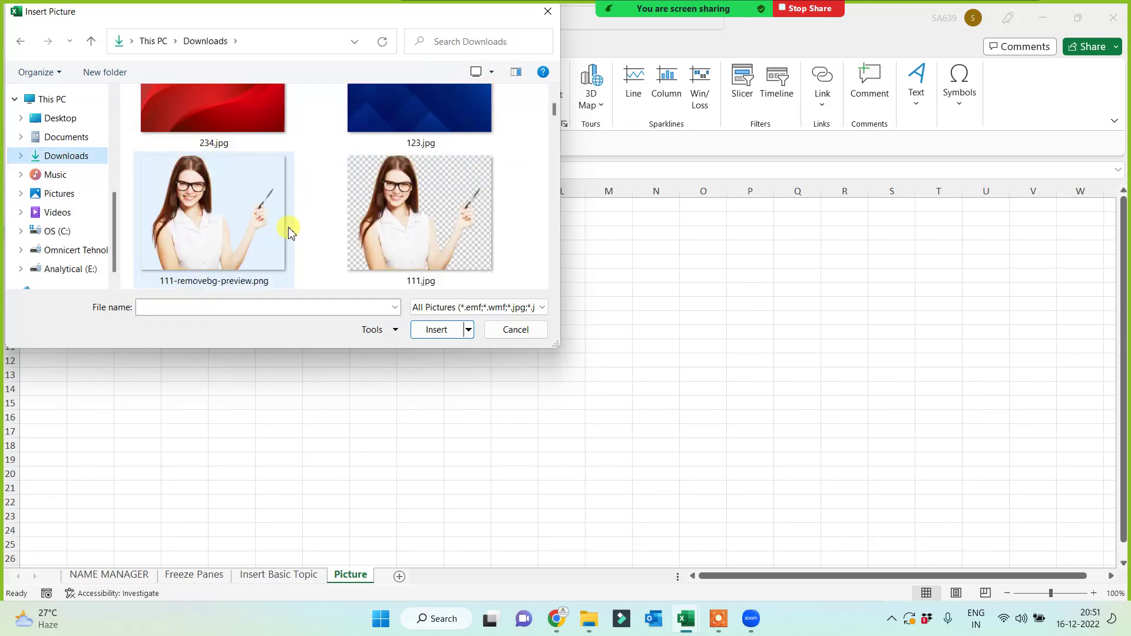
{"action": "scroll", "coordinate": [290, 236], "scroll_direction": "down", "scroll_amount": 6}
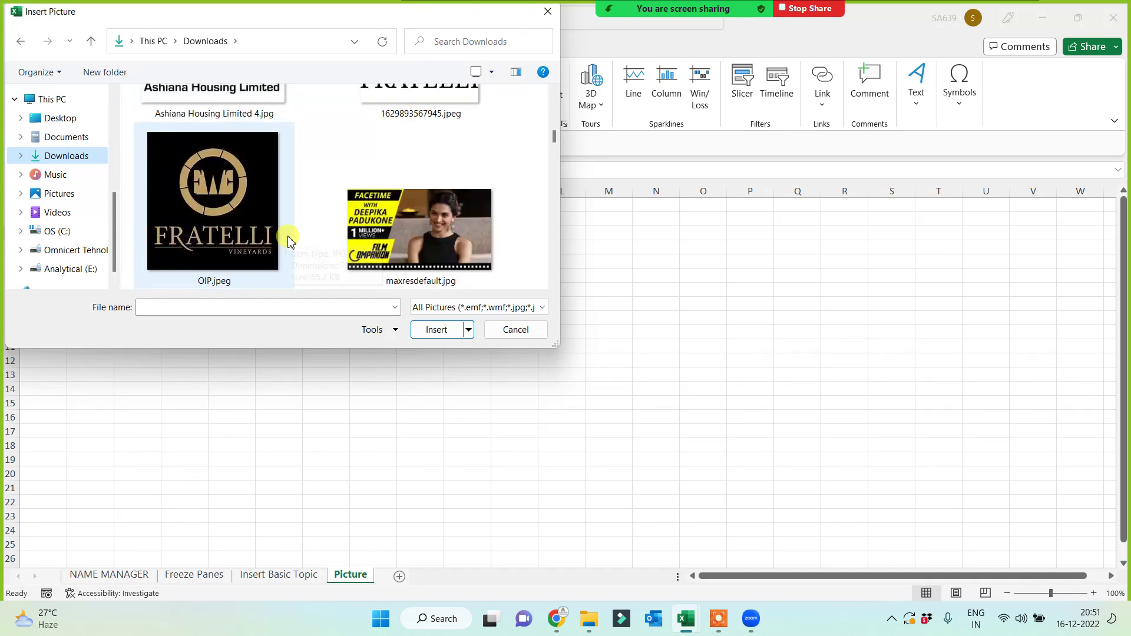
{"action": "left_click", "coordinate": [443, 238]}
{"action": "left_click", "coordinate": [436, 329]}
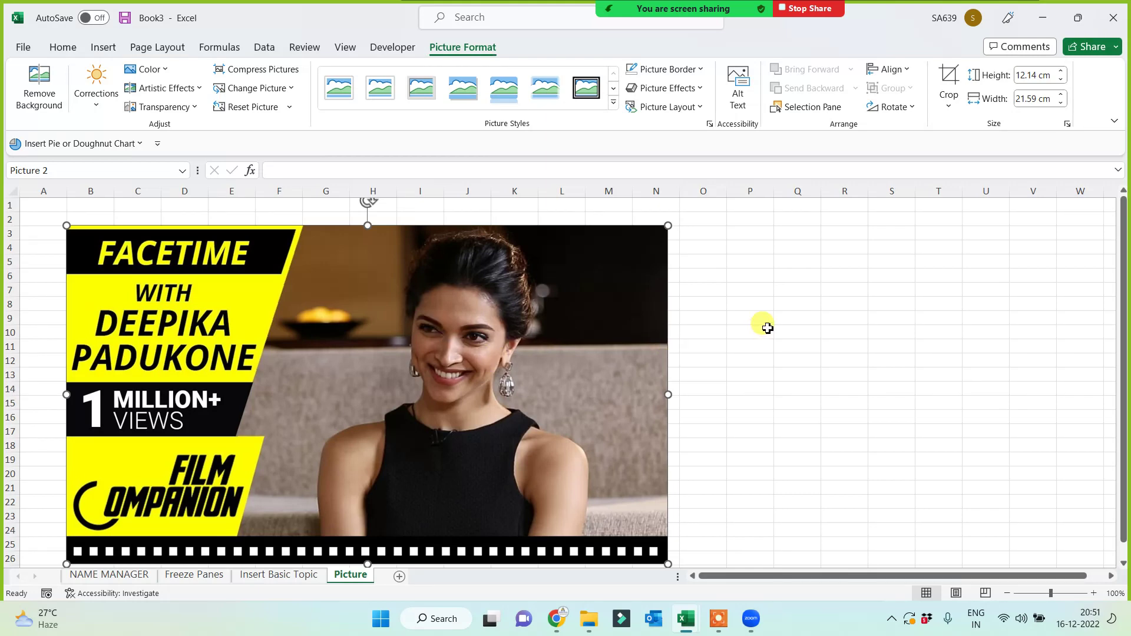
Start a list of picture topics beside the image by entering size in R4.
{"action": "left_click", "coordinate": [825, 247]}
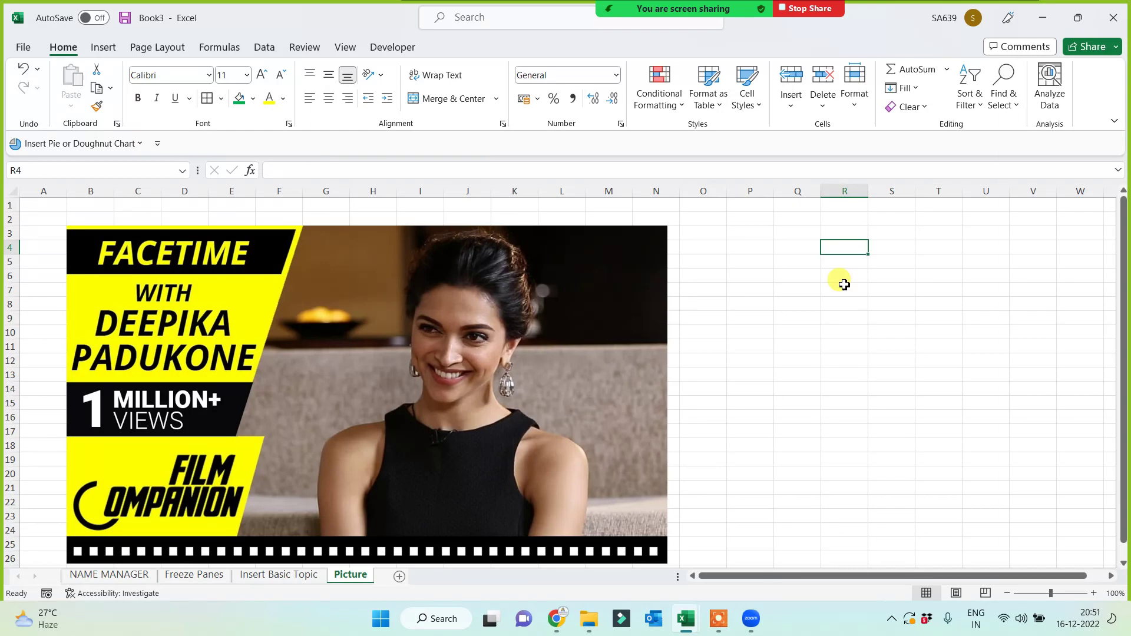
{"action": "type", "text": "size"}
{"action": "key", "text": "Return"}
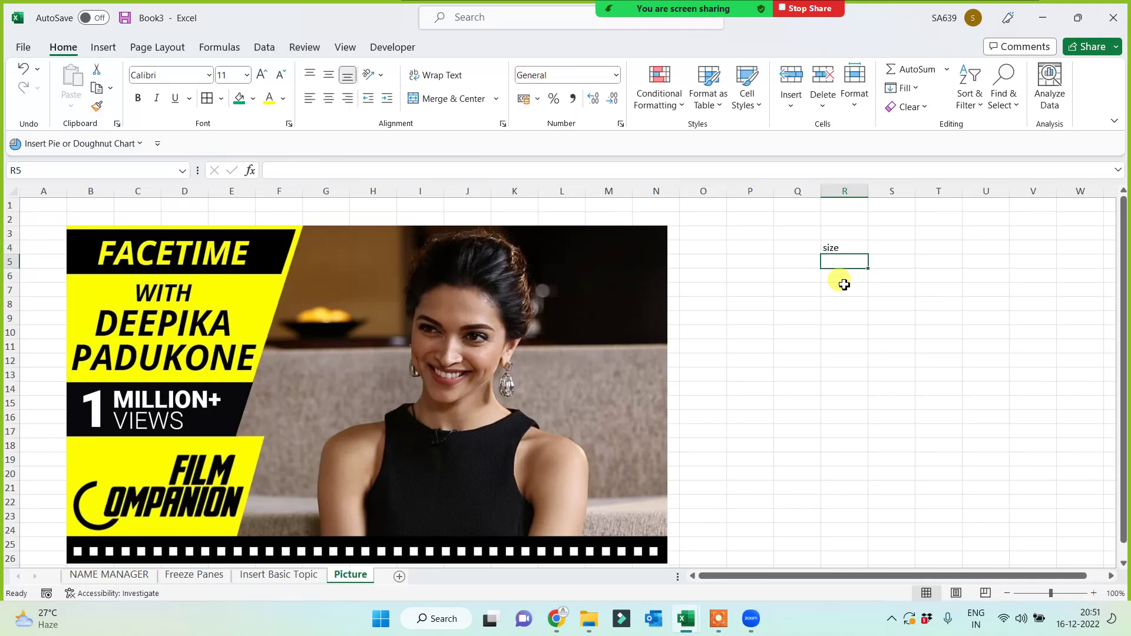
Increase the font size of cells R4:R17 to 20.
{"action": "left_click_drag", "start_coordinate": [838, 246], "coordinate": [833, 429]}
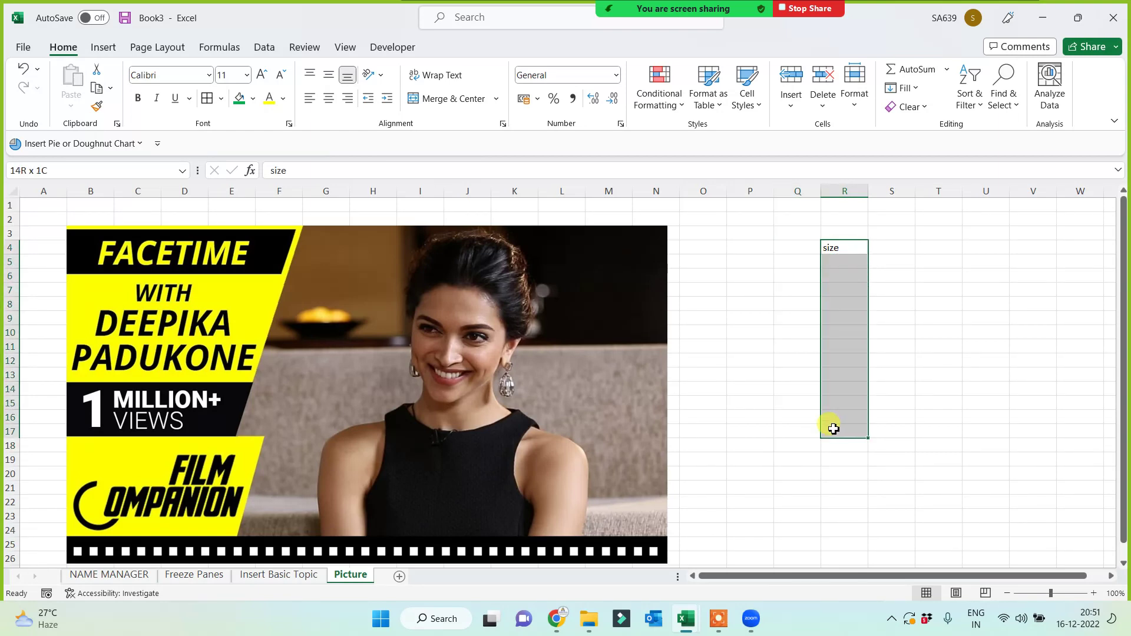
{"action": "left_click", "coordinate": [261, 77]}
{"action": "left_click", "coordinate": [261, 76]}
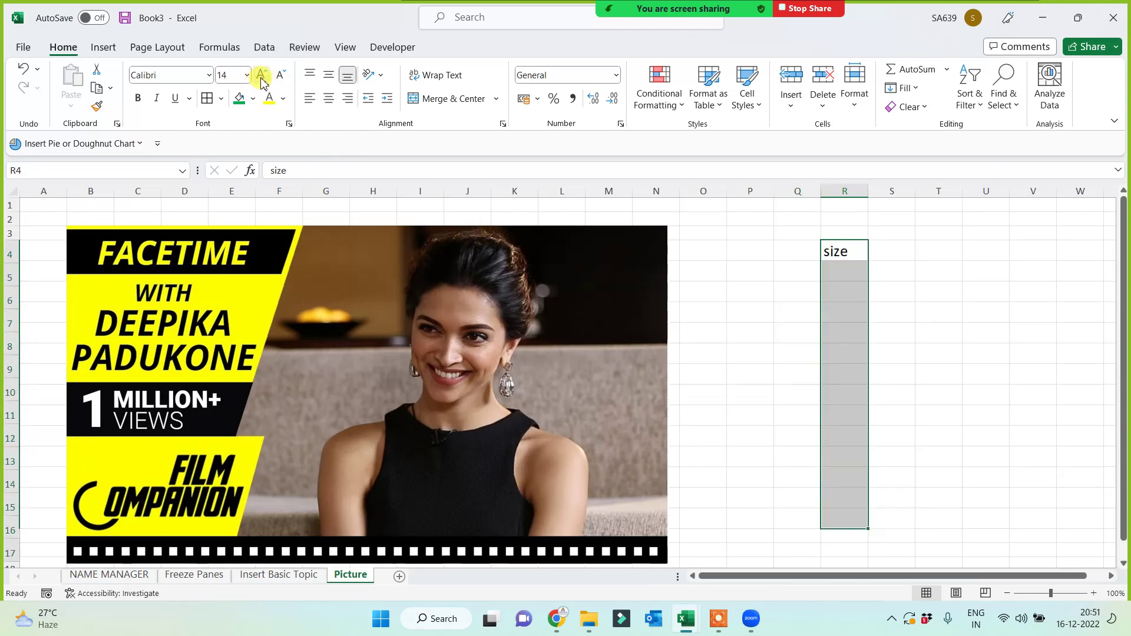
{"action": "left_click", "coordinate": [261, 77]}
{"action": "left_click", "coordinate": [261, 77]}
{"action": "left_click", "coordinate": [262, 76]}
Continue the picture topic list with rotate in R5, crop in R6 and color in R7.
{"action": "left_click", "coordinate": [854, 282]}
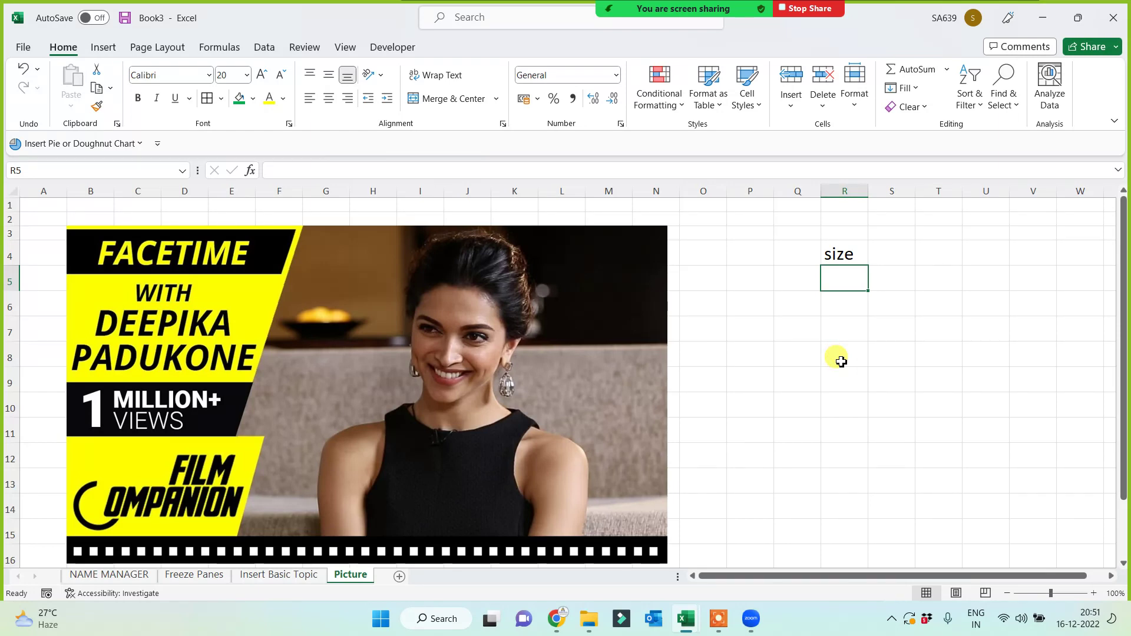
{"action": "type", "text": "ro"}
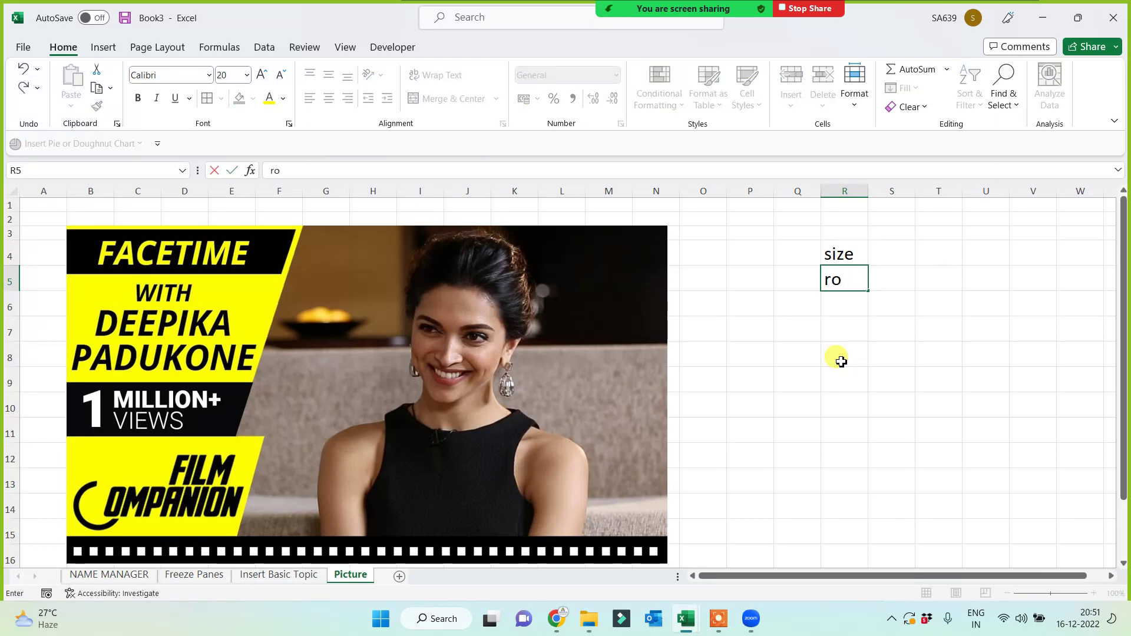
{"action": "type", "text": "tate"}
{"action": "key", "text": "Return"}
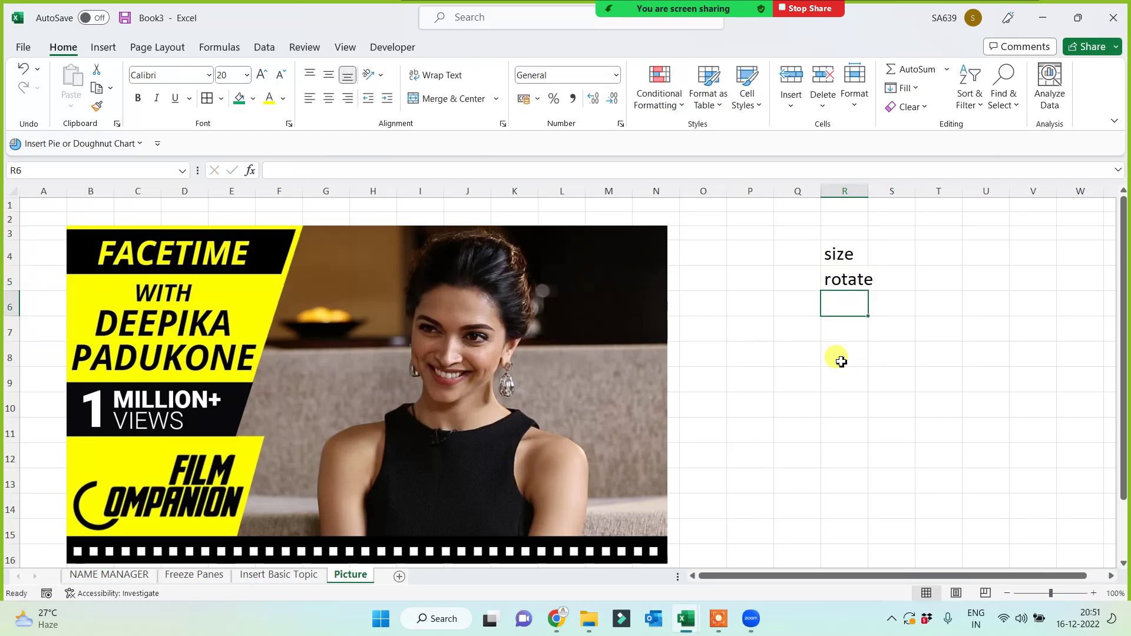
{"action": "type", "text": "crop"}
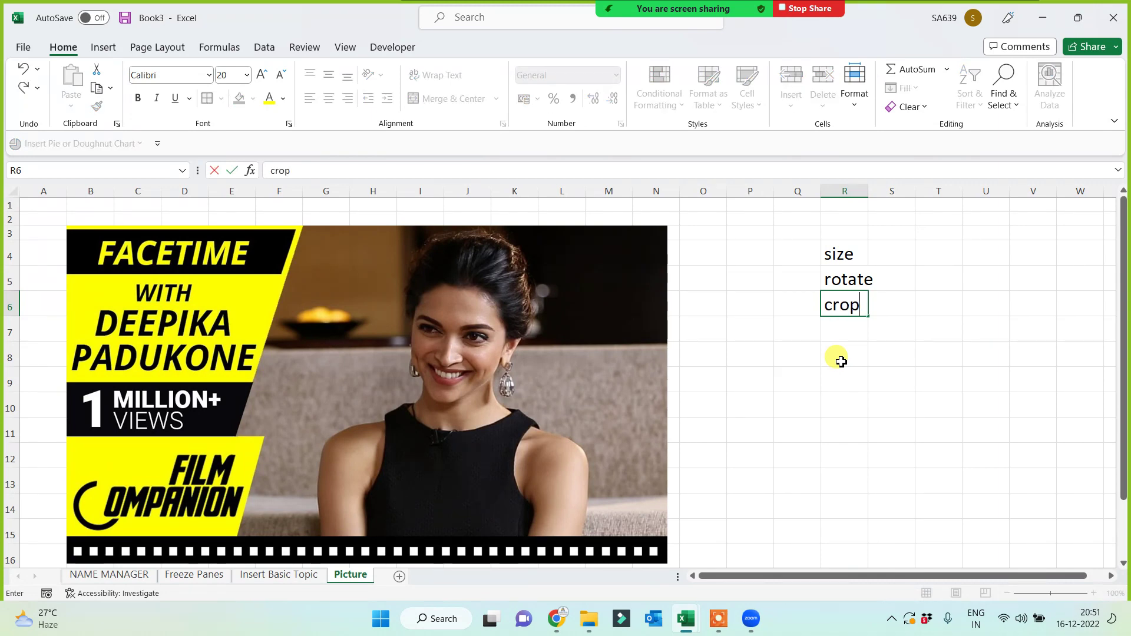
{"action": "key", "text": "Return"}
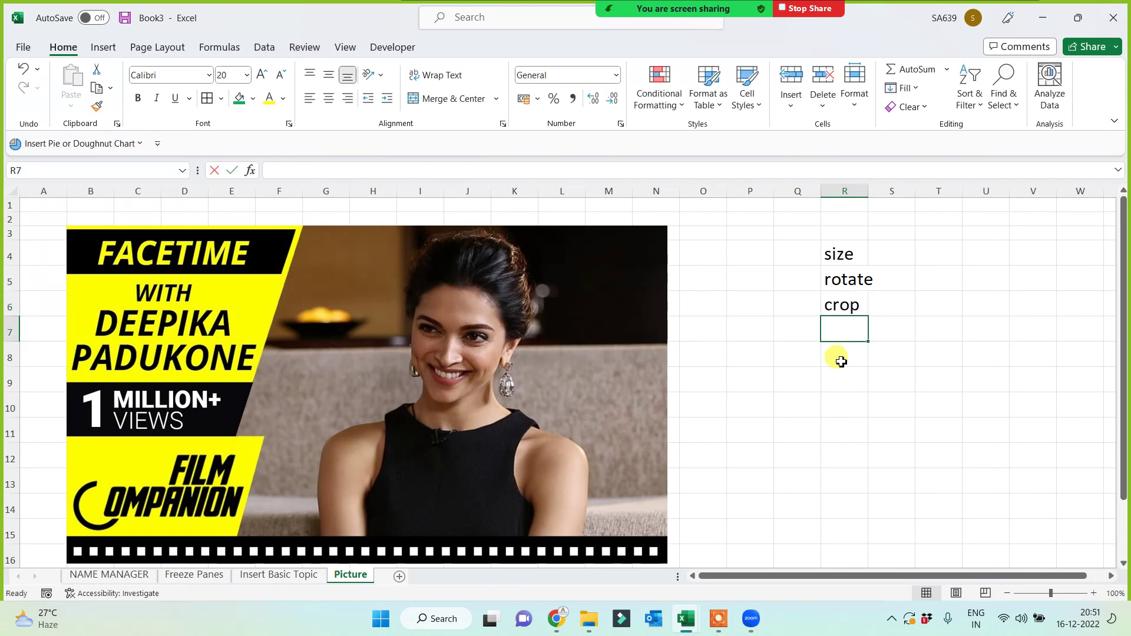
{"action": "type", "text": "color"}
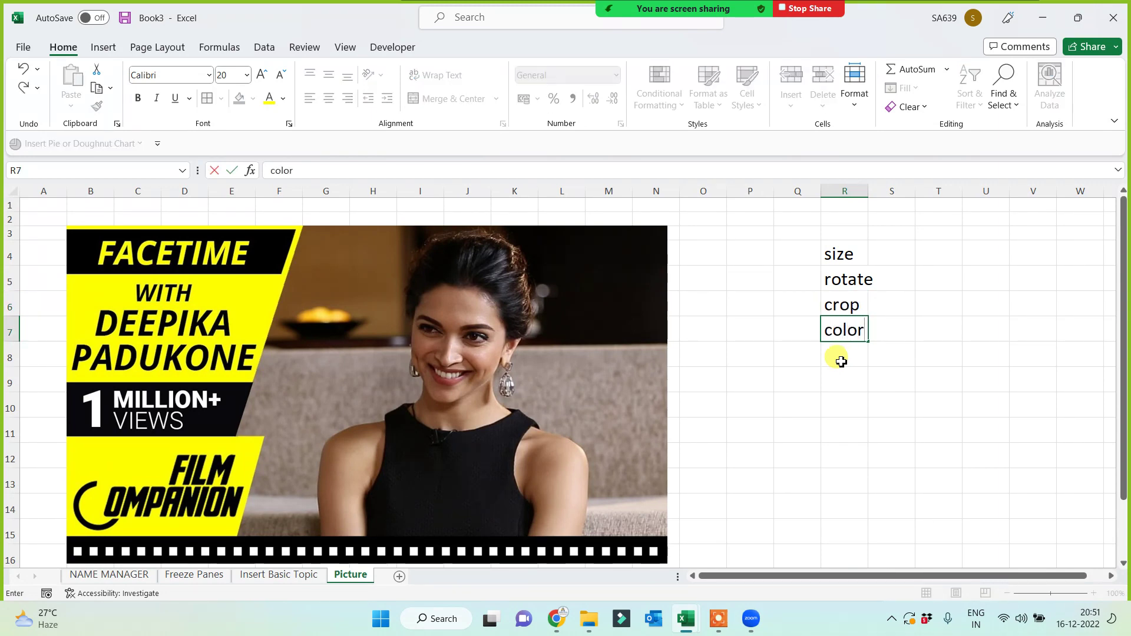
Enter corrections in R8 as the next picture topic.
{"action": "left_click", "coordinate": [841, 362]}
{"action": "type", "text": "corretion"}
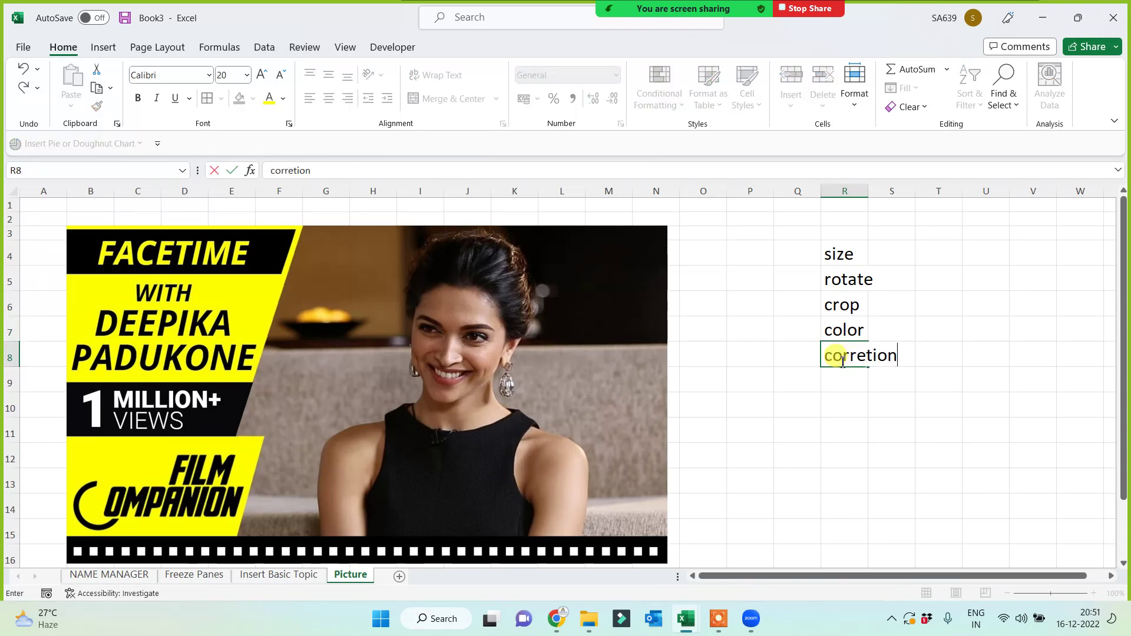
{"action": "key", "text": "BackSpace"}
{"action": "key", "text": "BackSpace"}
{"action": "key", "text": "BackSpace"}
{"action": "key", "text": "BackSpace"}
{"action": "type", "text": "ction"}
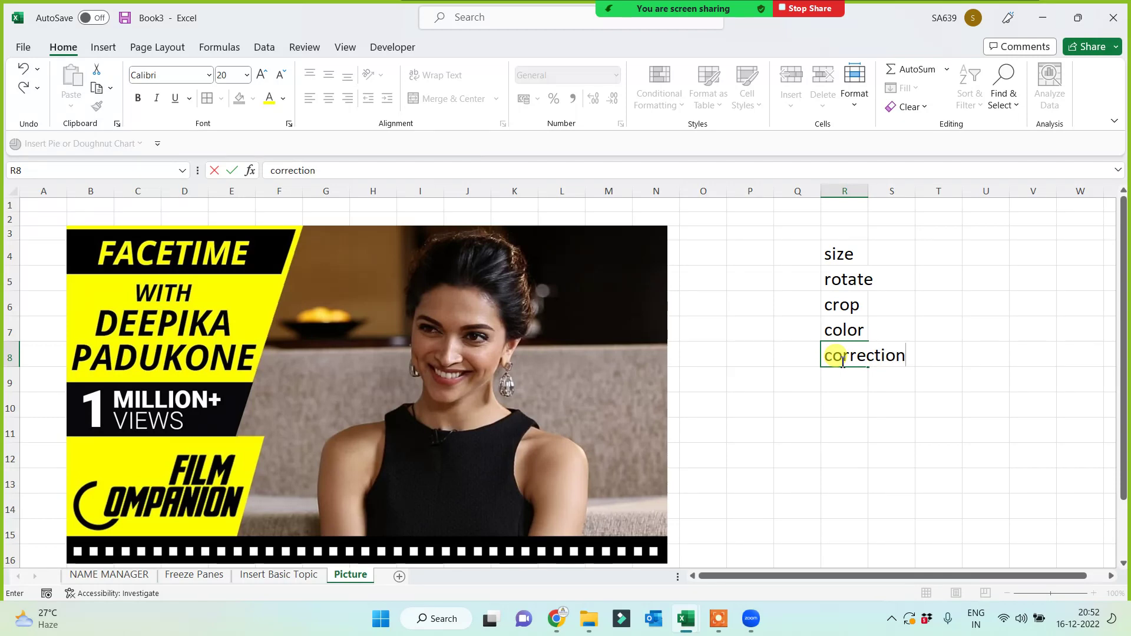
{"action": "key", "text": "Return"}
Add picture border to the topic list in R9.
{"action": "type", "text": "p"}
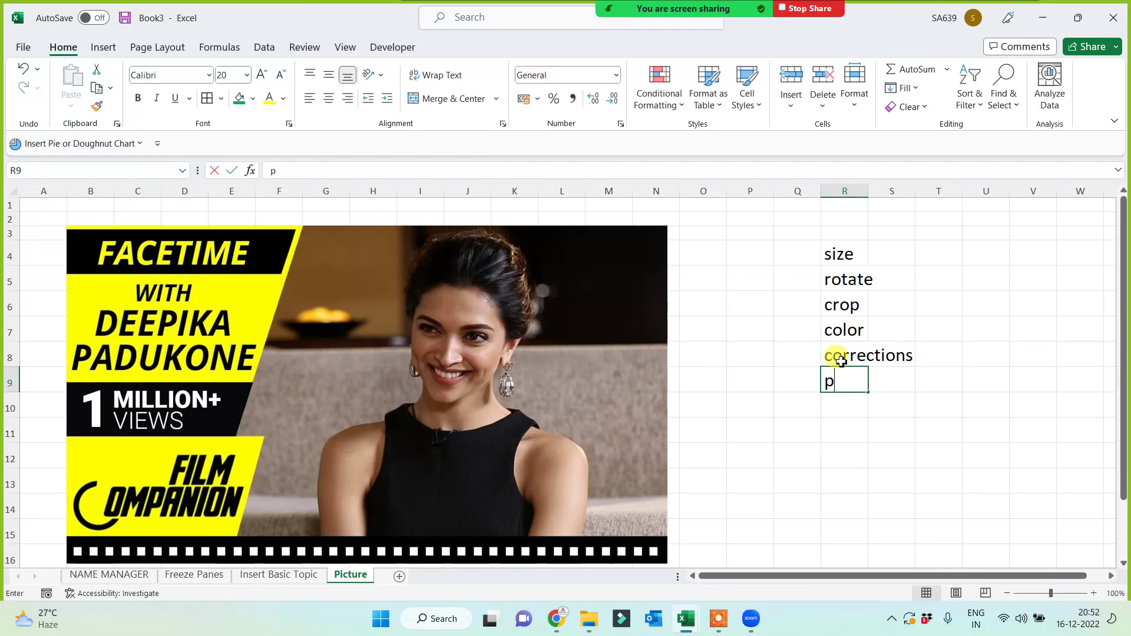
{"action": "type", "text": "icture bo"}
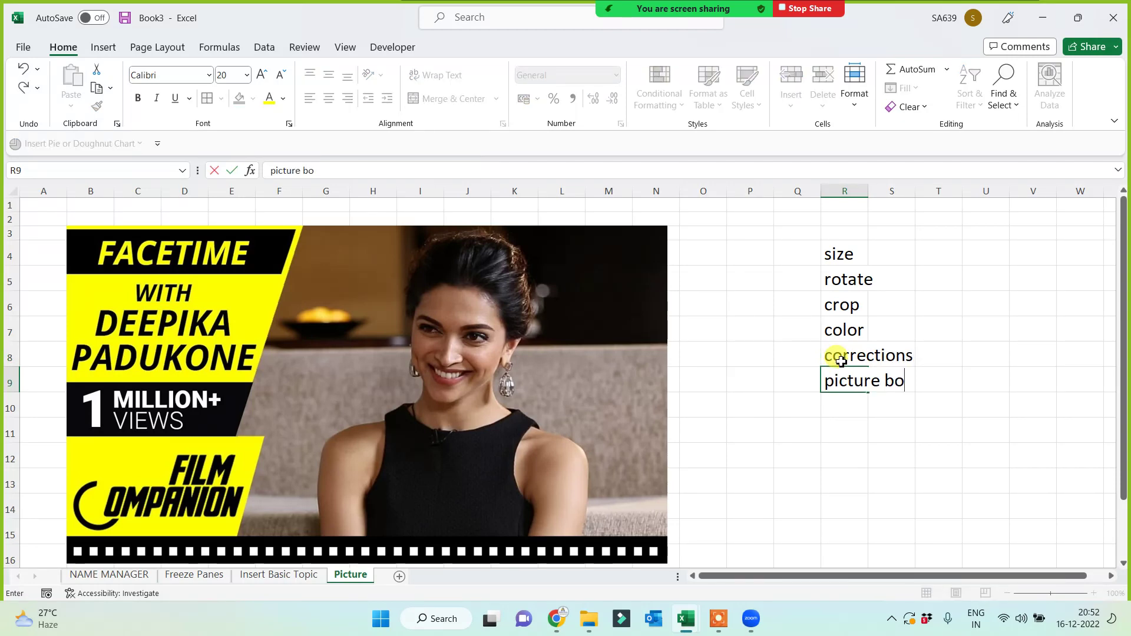
{"action": "type", "text": "ar"}
{"action": "key", "text": "BackSpace"}
{"action": "key", "text": "BackSpace"}
{"action": "type", "text": "rder"}
{"action": "key", "text": "Return"}
Extend the topic list with pictue effect in R10 and picture style in R11.
{"action": "type", "text": "pic"}
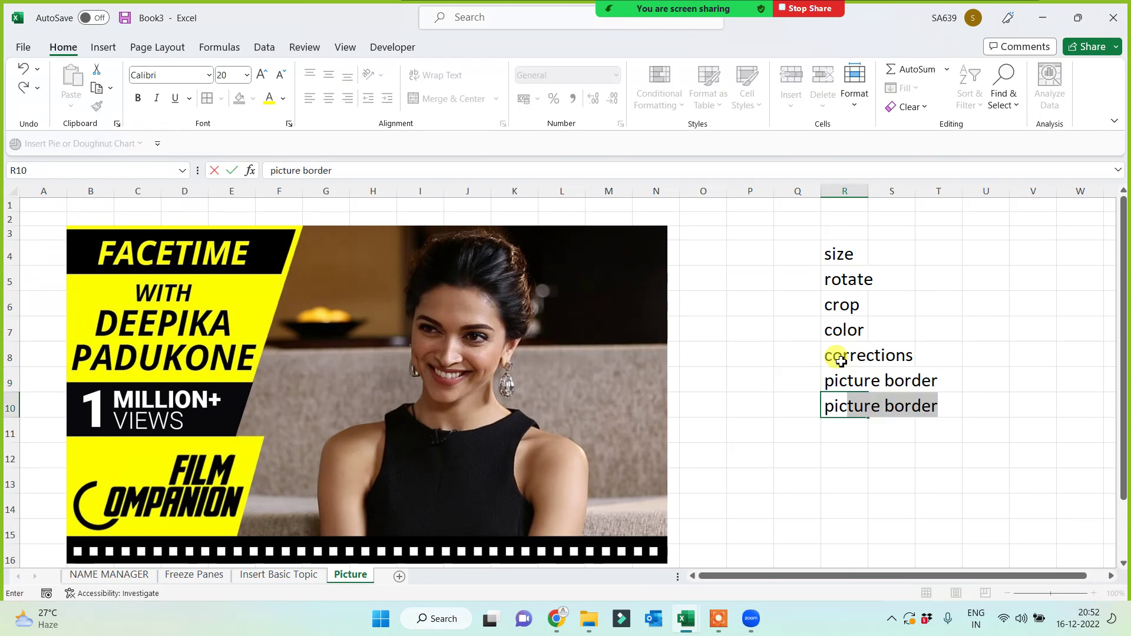
{"action": "type", "text": "tue effect"}
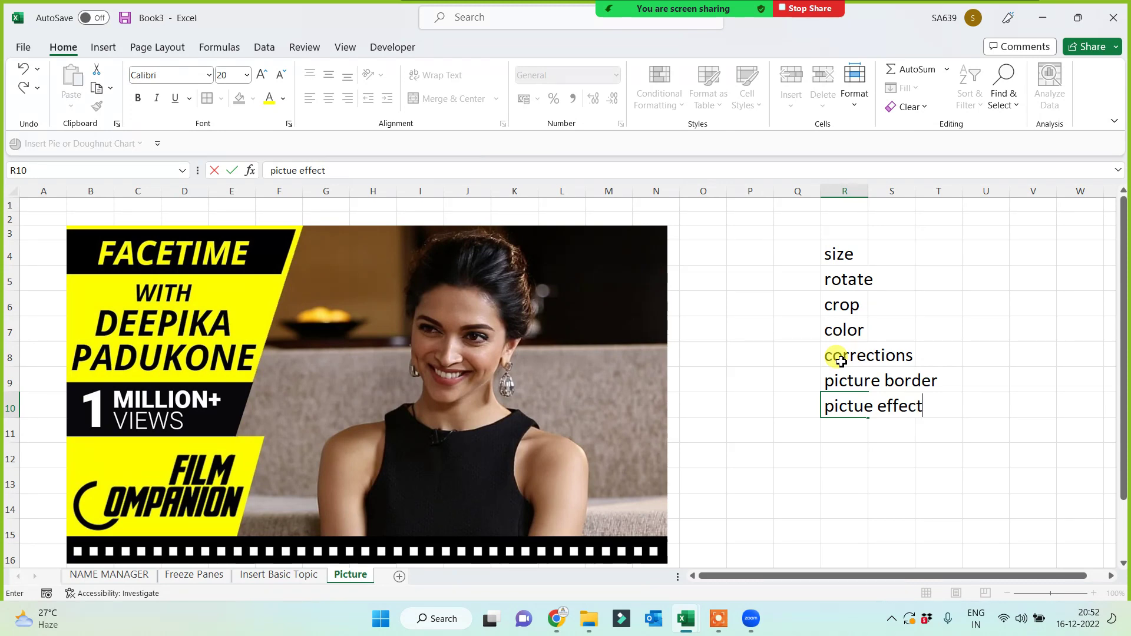
{"action": "key", "text": "Return"}
{"action": "type", "text": "pi"}
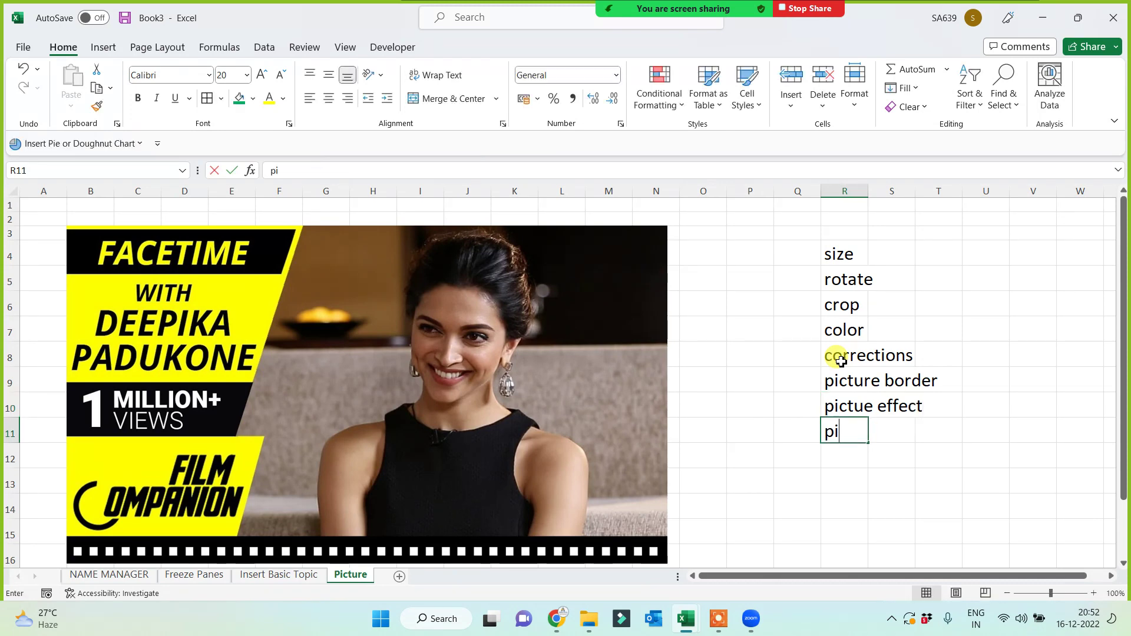
{"action": "type", "text": "cture style"}
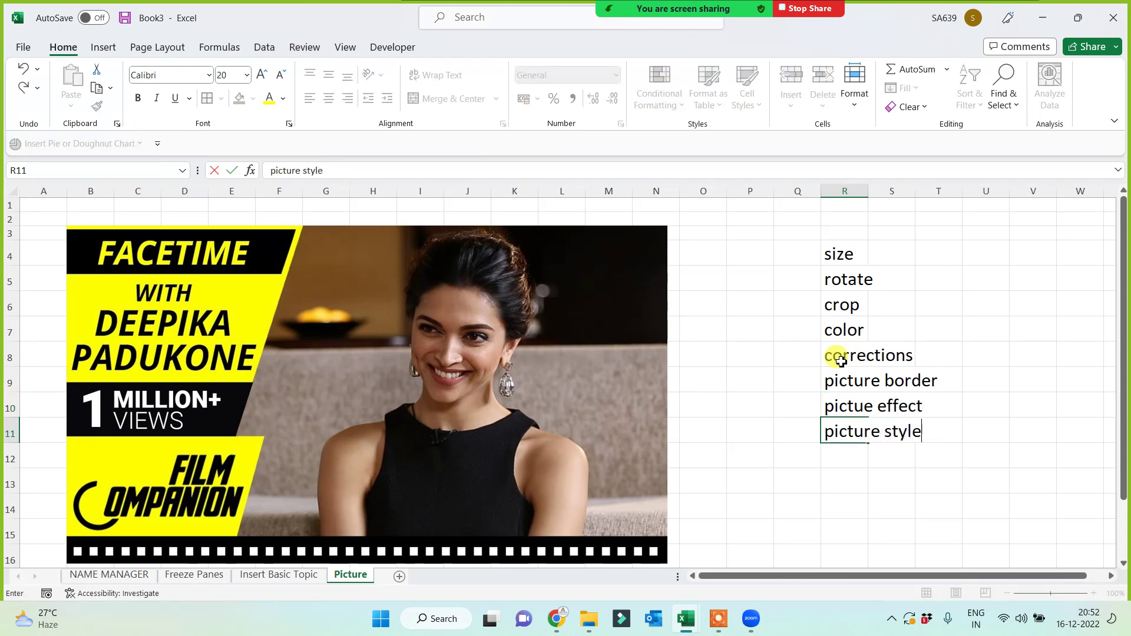
{"action": "key", "text": "Return"}
Complete the picture topic list with copy paste in R12.
{"action": "type", "text": "cop"}
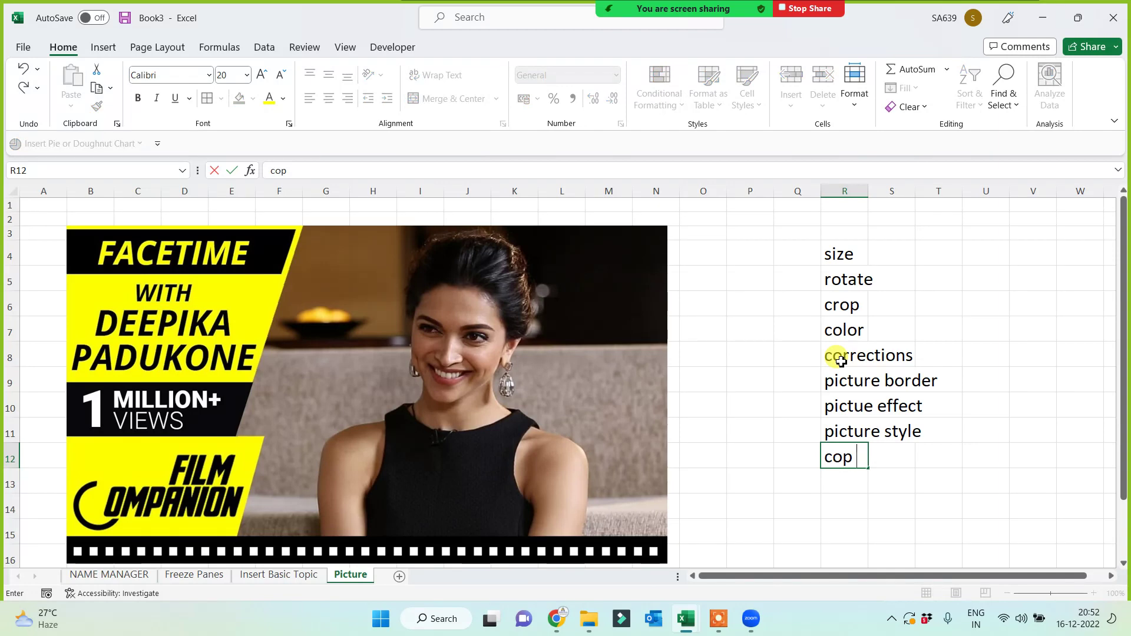
{"action": "type", "text": "u"}
{"action": "key", "text": "BackSpace"}
{"action": "type", "text": "y paste"}
{"action": "key", "text": "Return"}
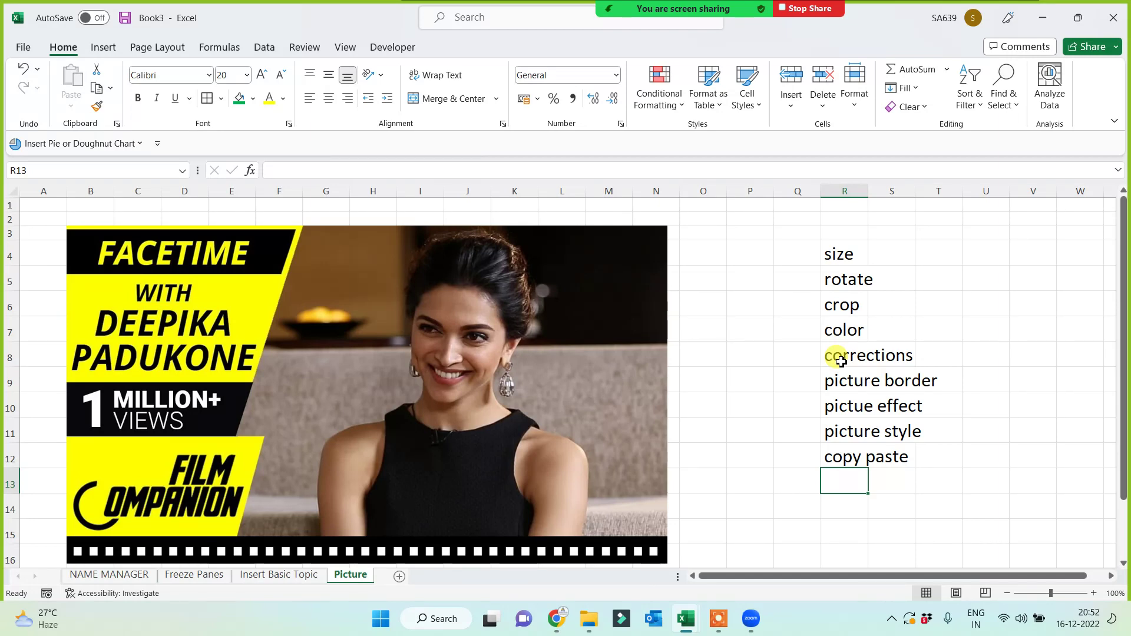
Select the inserted picture and display its Picture Format options.
{"action": "left_click", "coordinate": [519, 384]}
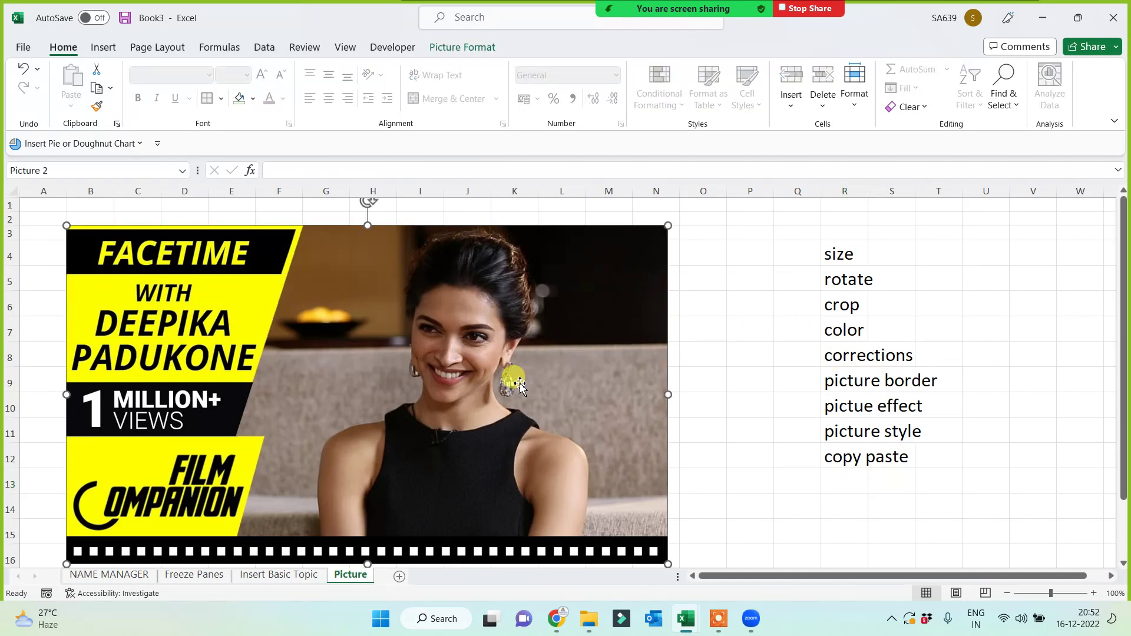
{"action": "left_click", "coordinate": [713, 407]}
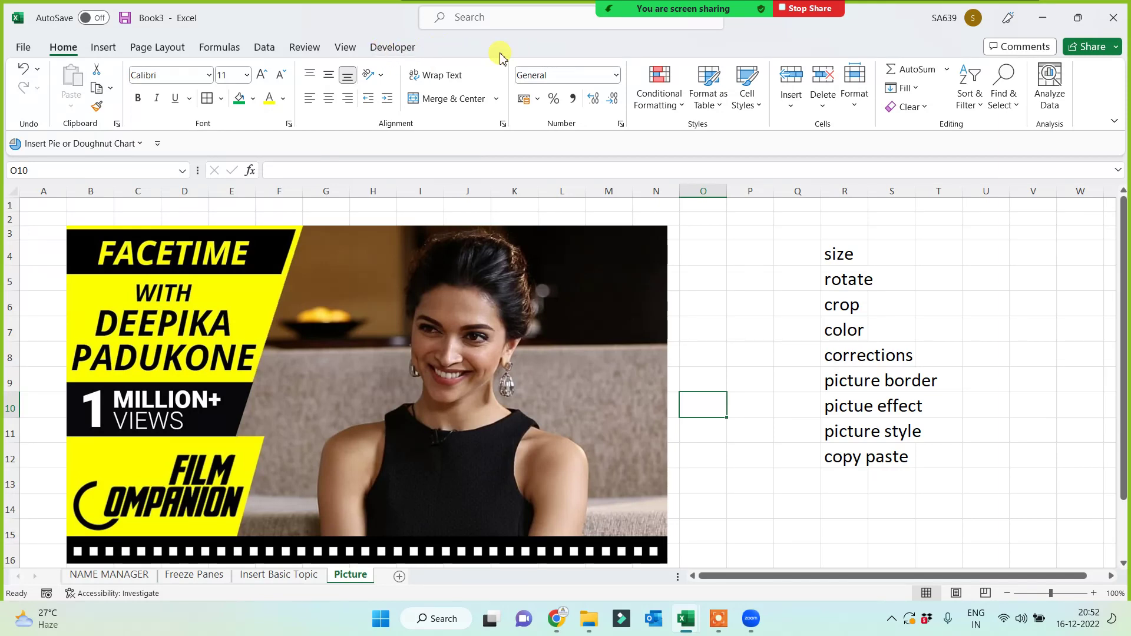
{"action": "left_click", "coordinate": [568, 295]}
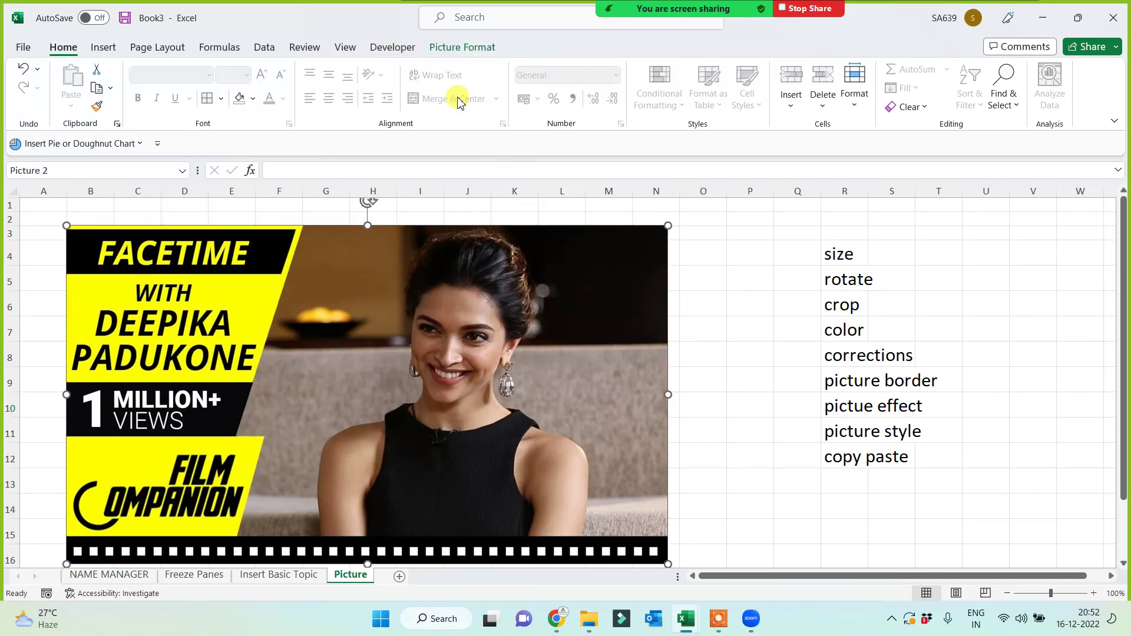
{"action": "left_click", "coordinate": [454, 49]}
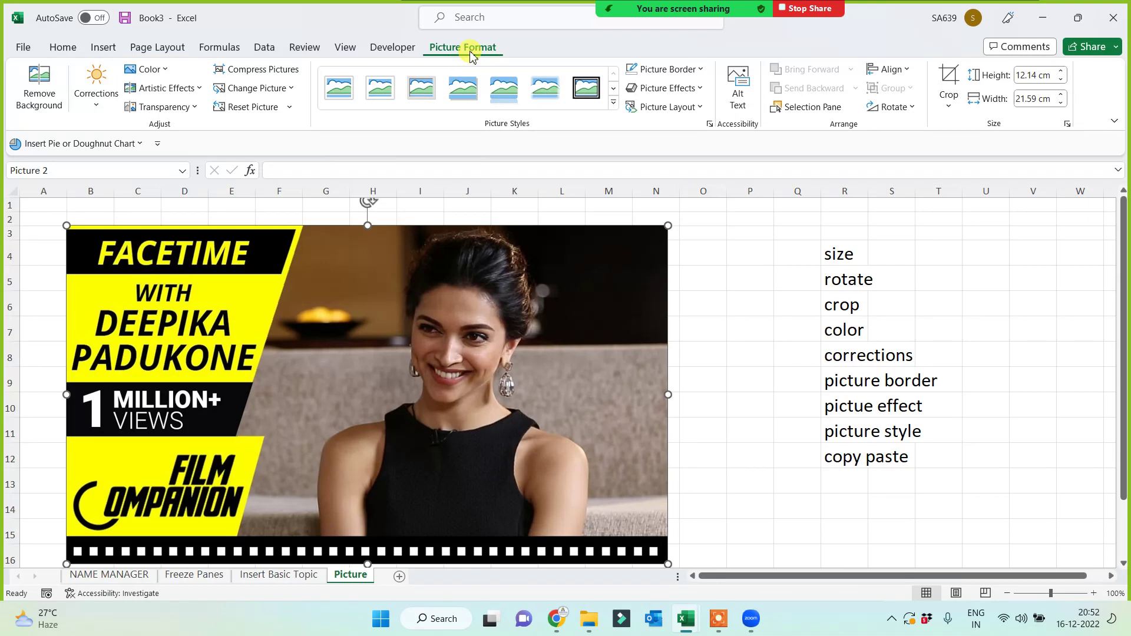
Set the picture's height to 15 cm, reduce it to 10 cm, and shrink the picture proportionally to about 7.68 by 13.66 cm.
{"action": "left_click", "coordinate": [1026, 77]}
{"action": "type", "text": "15"}
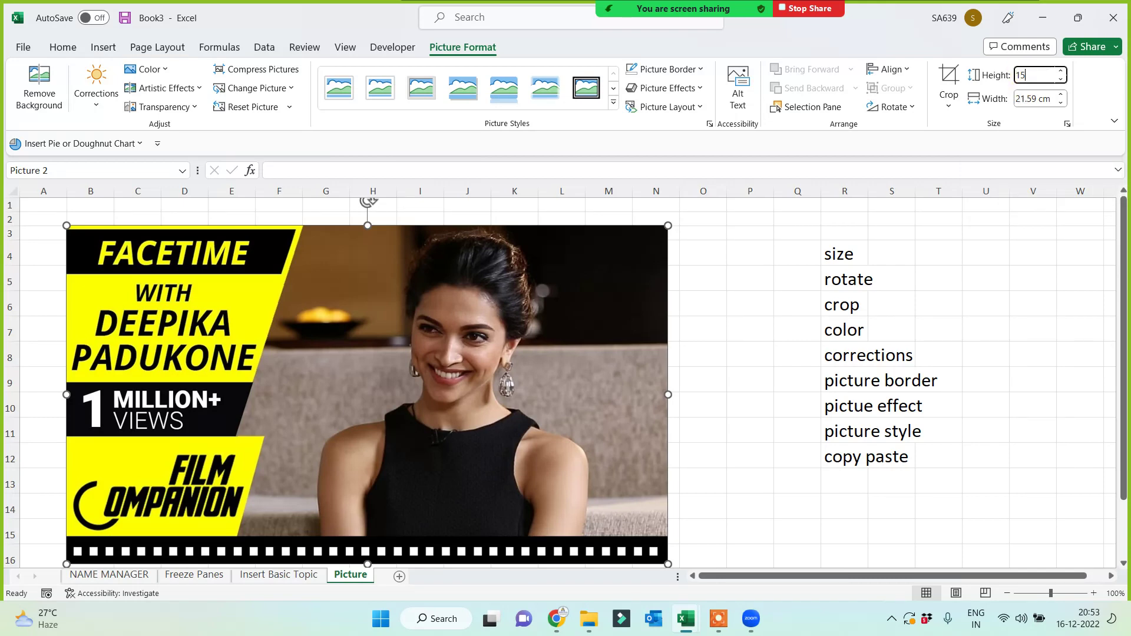
{"action": "left_click", "coordinate": [1021, 95]}
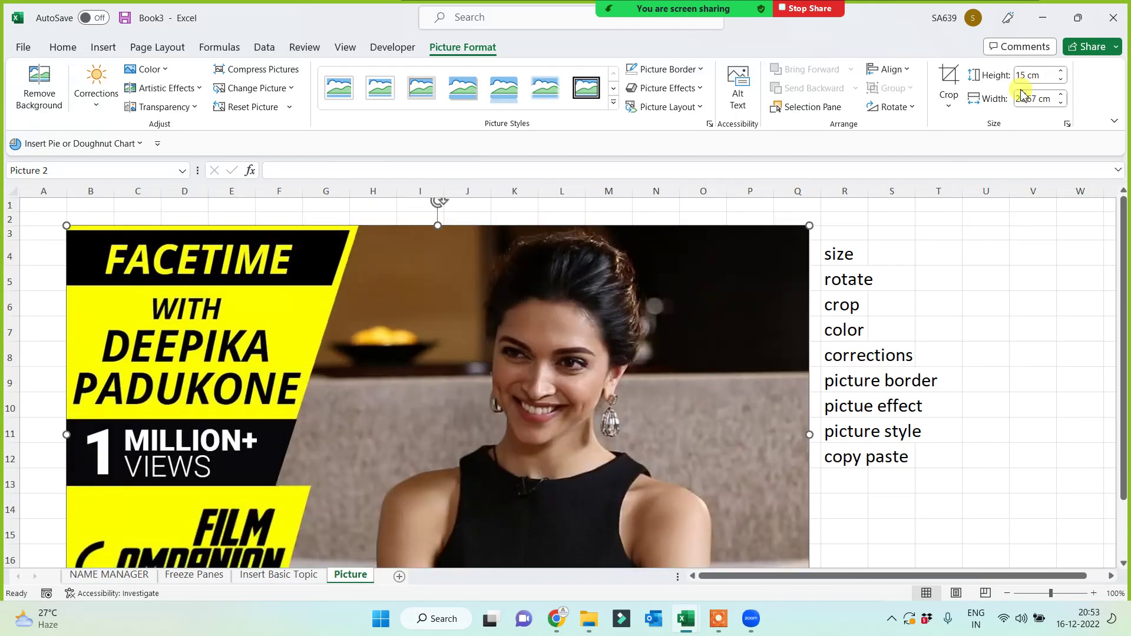
{"action": "left_click", "coordinate": [1030, 75]}
{"action": "type", "text": "10"}
{"action": "key", "text": "Return"}
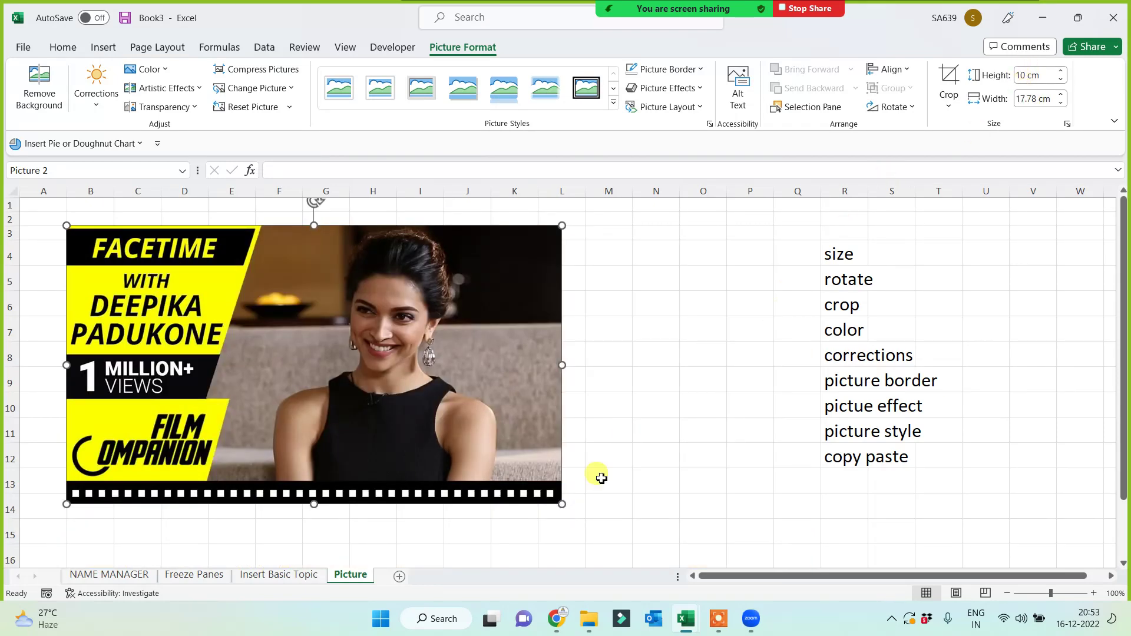
{"action": "left_click_drag", "start_coordinate": [560, 512], "coordinate": [446, 438]}
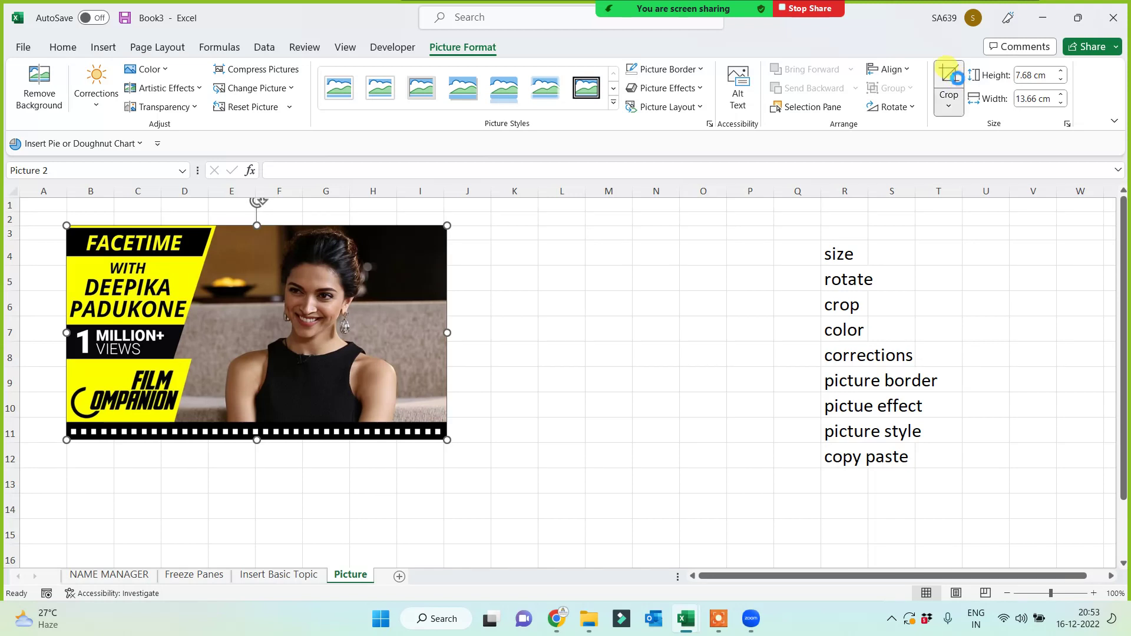
Crop the picture's sides and lower edge to the woman's head and shoulders, about 5.59 cm high and 4.32 cm wide.
{"action": "left_click", "coordinate": [949, 77]}
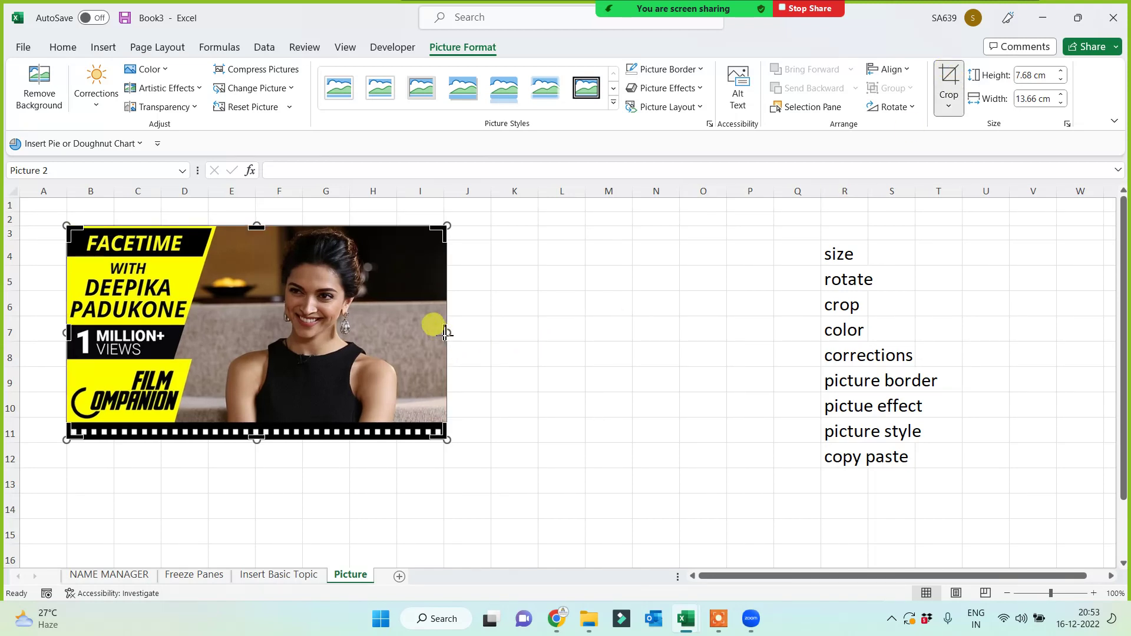
{"action": "left_click_drag", "start_coordinate": [445, 333], "coordinate": [376, 334]}
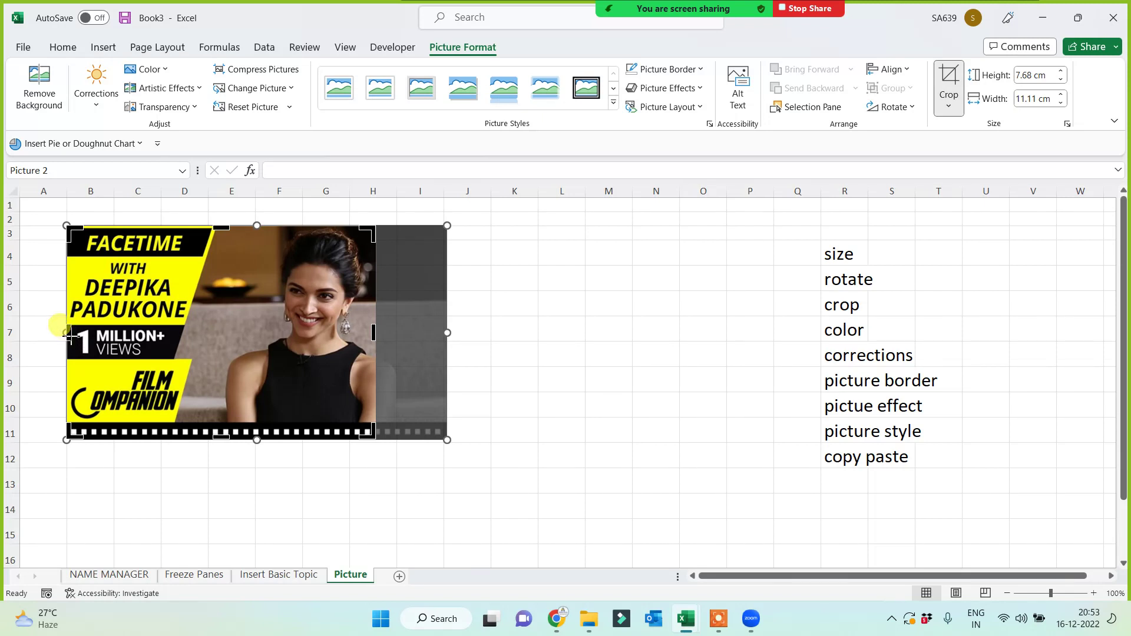
{"action": "left_click_drag", "start_coordinate": [67, 334], "coordinate": [256, 334]}
{"action": "left_click_drag", "start_coordinate": [315, 440], "coordinate": [320, 382]}
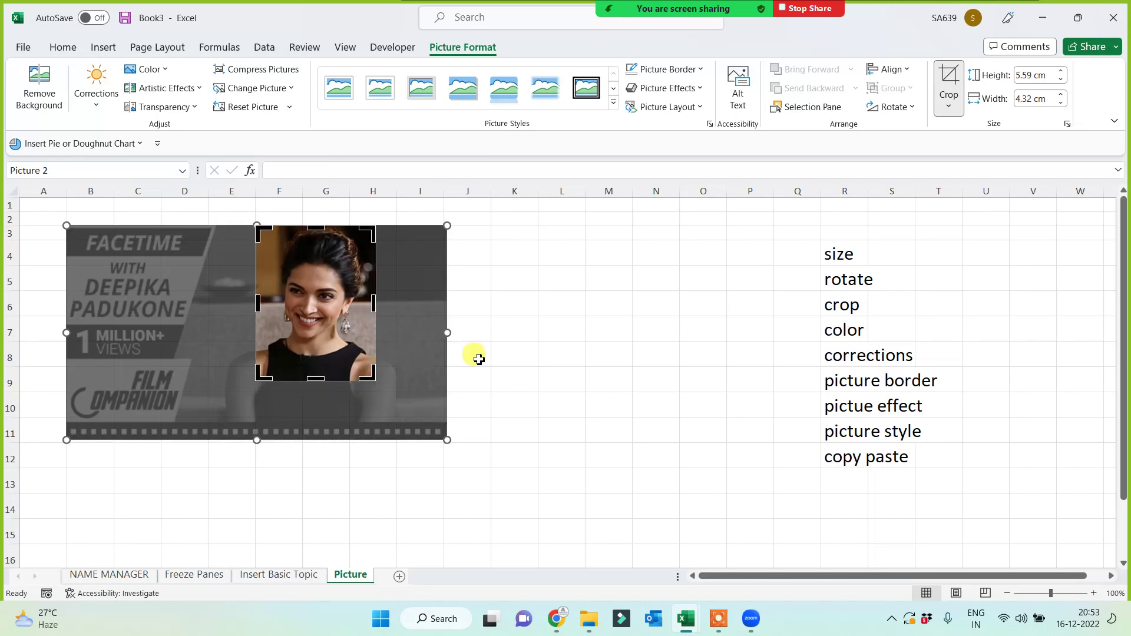
{"action": "left_click", "coordinate": [949, 86]}
Move the cropped picture to columns B to D, starting at about row 3.
{"action": "left_click_drag", "start_coordinate": [340, 311], "coordinate": [454, 316]}
{"action": "left_click", "coordinate": [608, 352]}
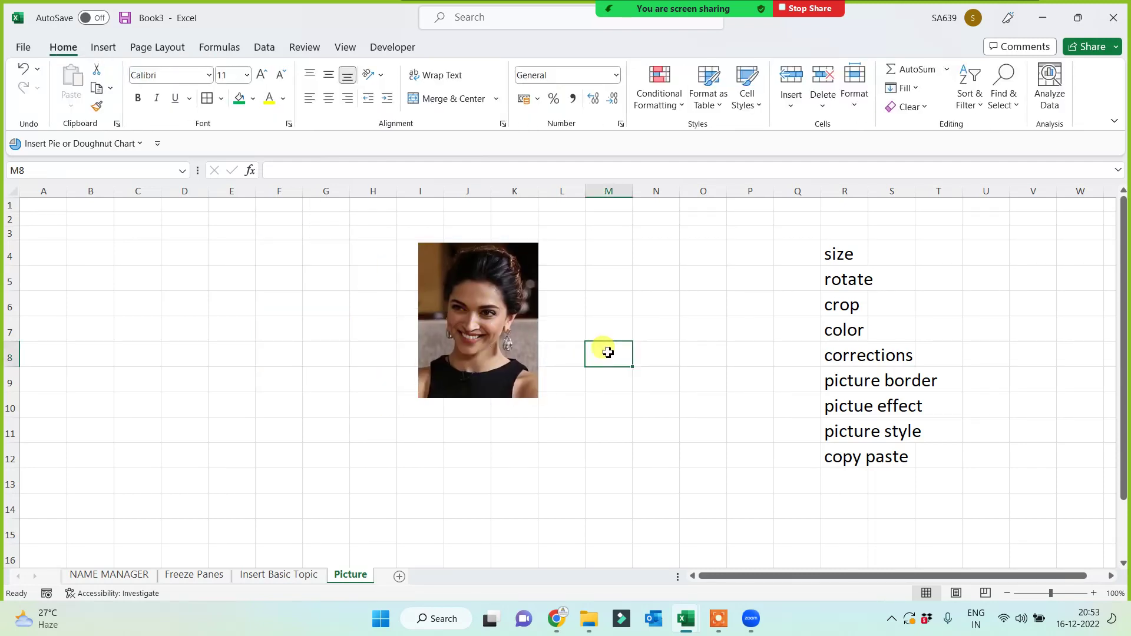
{"action": "left_click_drag", "start_coordinate": [479, 331], "coordinate": [148, 320]}
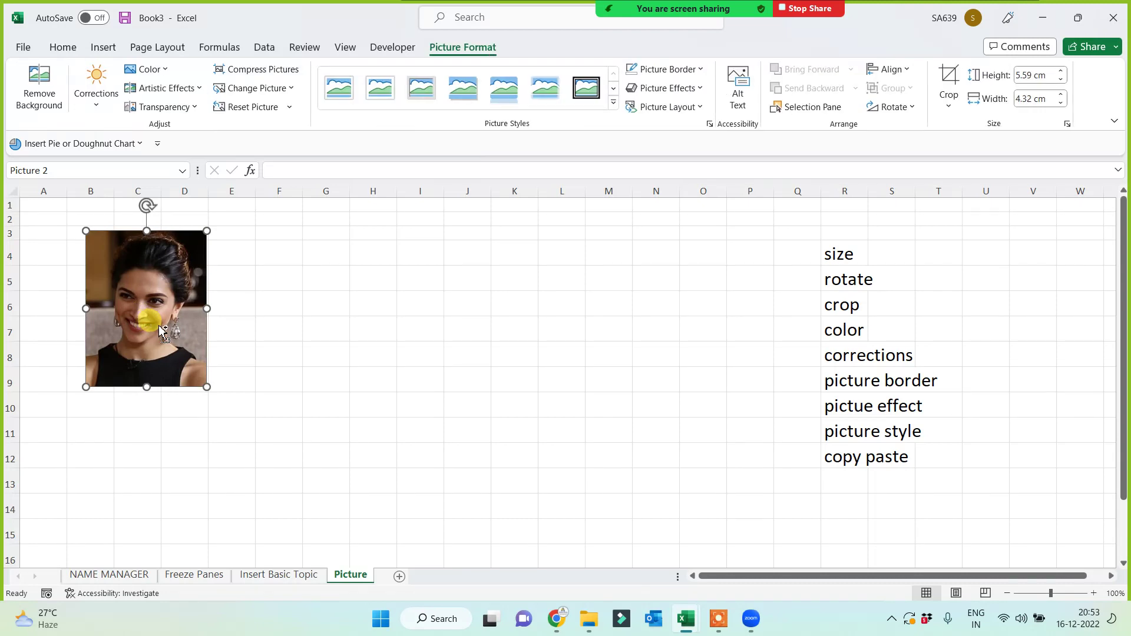
Duplicate the cropped picture eight times.
{"action": "key", "text": "ctrl+d"}
{"action": "key", "text": "ctrl+d"}
{"action": "key", "text": "ctrl+d"}
{"action": "key", "text": "ctrl+d"}
{"action": "key", "text": "ctrl+d"}
{"action": "key", "text": "ctrl+d"}
{"action": "key", "text": "ctrl+d"}
{"action": "key", "text": "ctrl+d"}
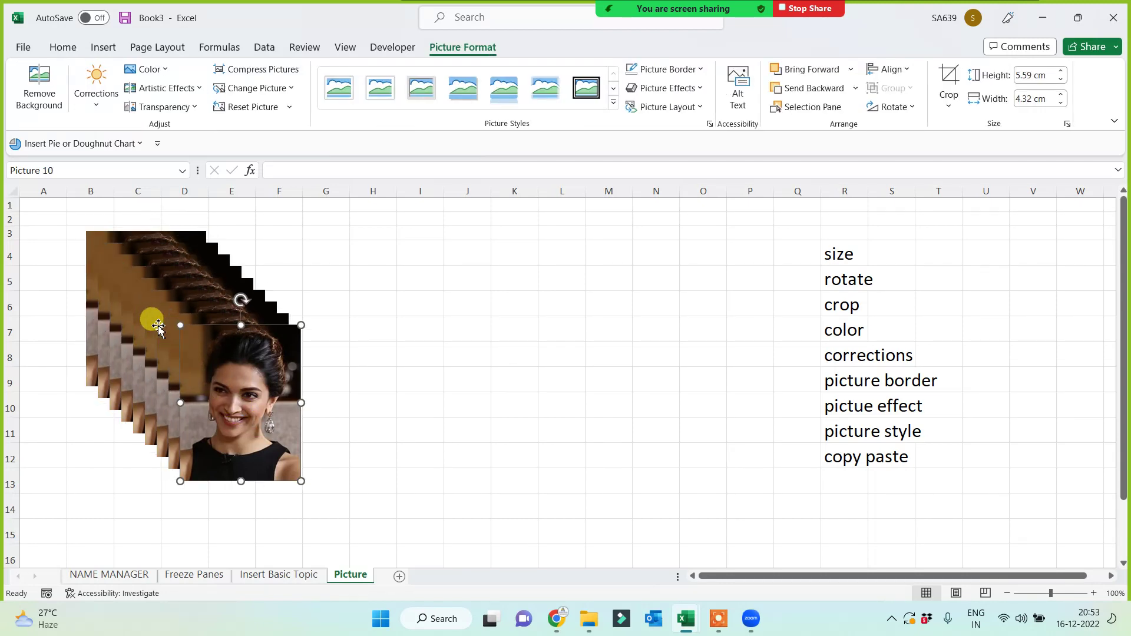
Arrange six of the picture copies in two rows of three across columns G to O.
{"action": "left_click_drag", "start_coordinate": [197, 391], "coordinate": [483, 336]}
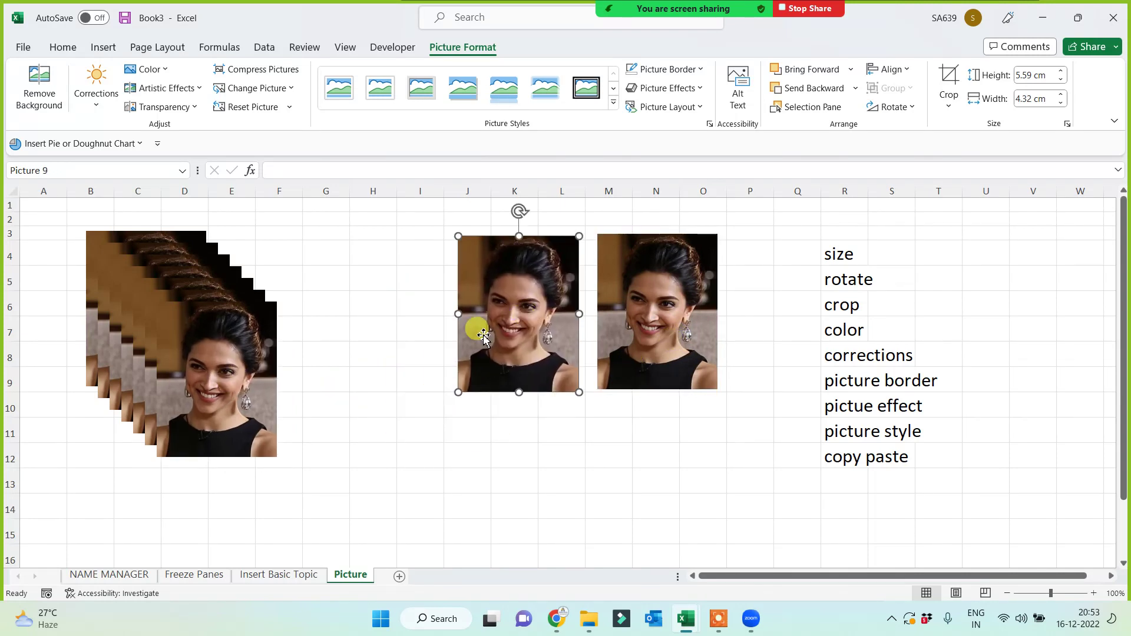
{"action": "left_click_drag", "start_coordinate": [230, 375], "coordinate": [385, 308]}
{"action": "left_click_drag", "start_coordinate": [213, 393], "coordinate": [505, 518]}
{"action": "left_click_drag", "start_coordinate": [209, 374], "coordinate": [689, 495]}
{"action": "left_click", "coordinate": [876, 524]}
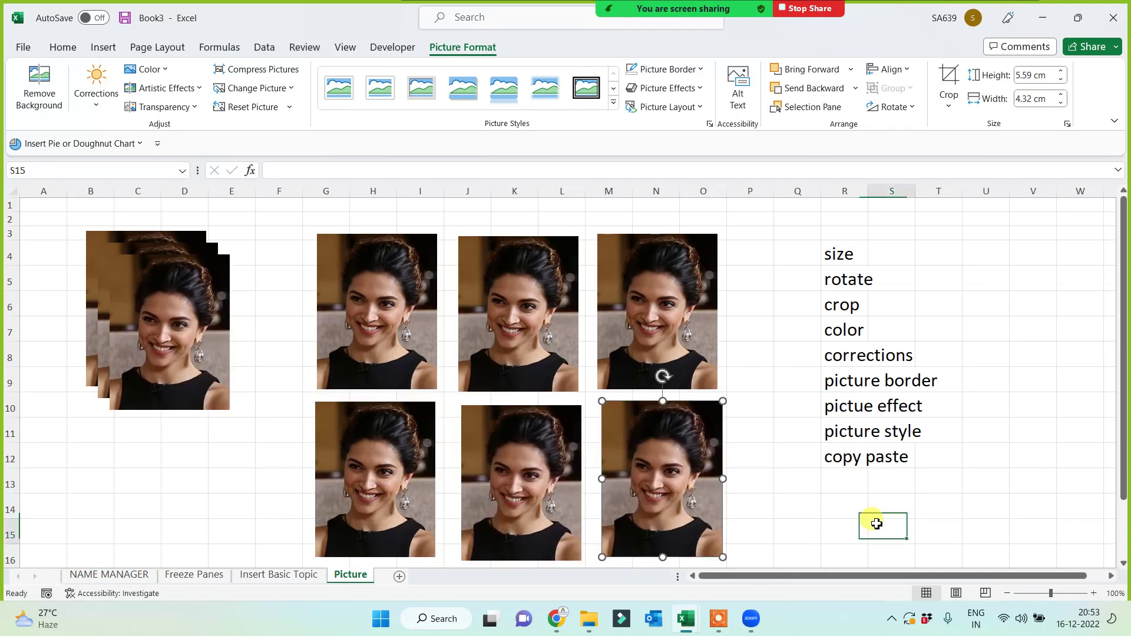
Fill the size, crop and copy paste topic cells with green and autofit the width of column R.
{"action": "left_click", "coordinate": [842, 255]}
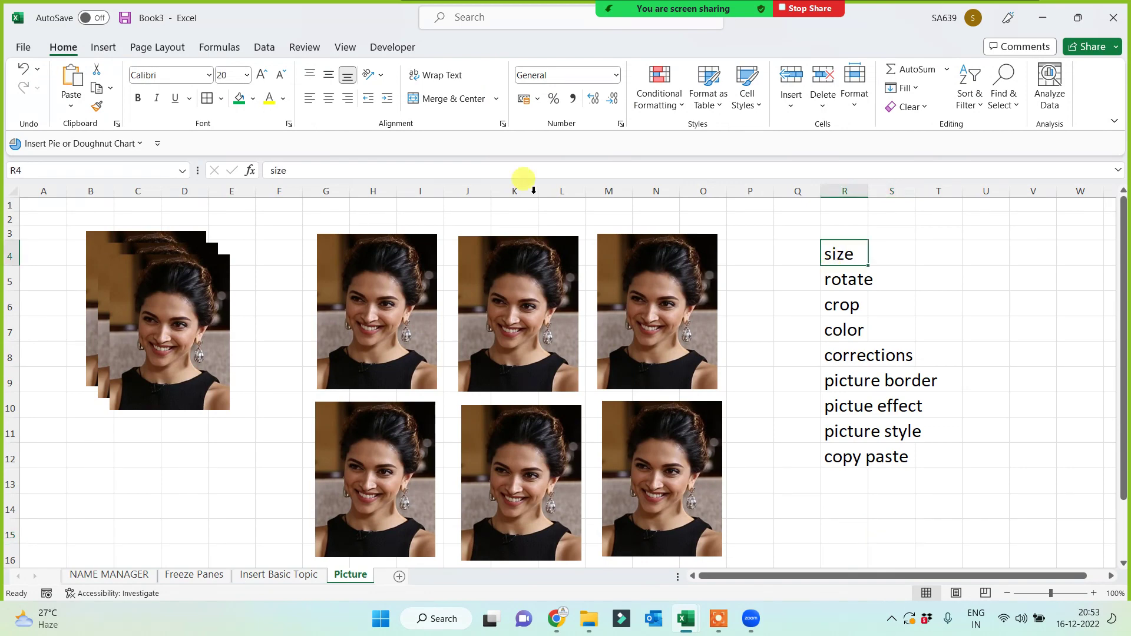
{"action": "left_click", "coordinate": [239, 98]}
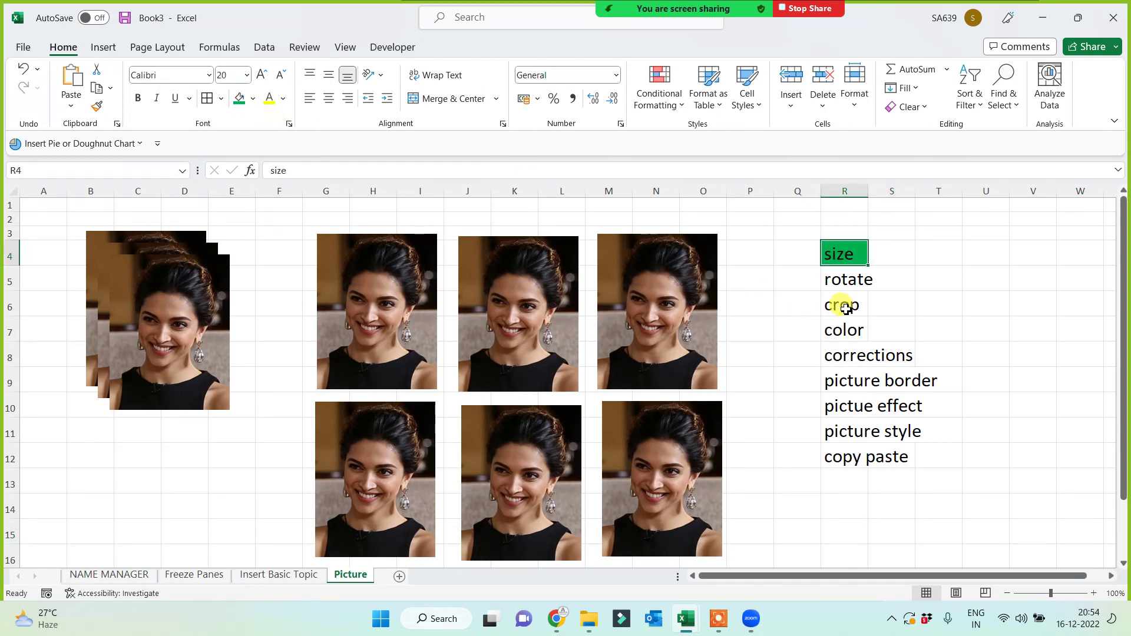
{"action": "left_click", "coordinate": [846, 309]}
{"action": "left_click", "coordinate": [239, 99]}
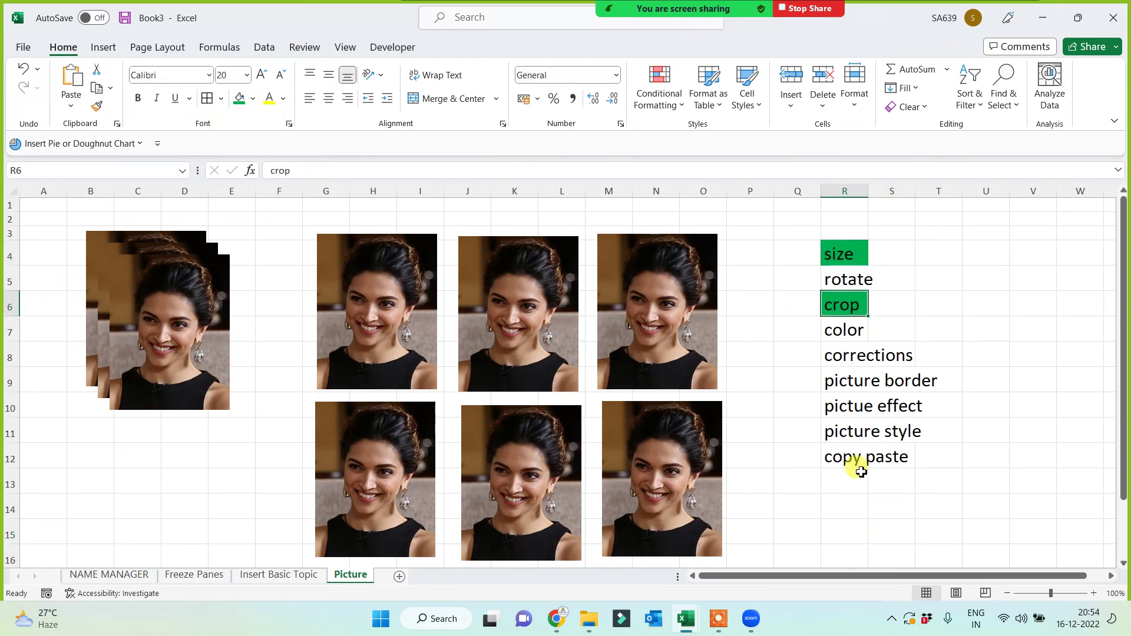
{"action": "left_click", "coordinate": [842, 458]}
{"action": "left_click", "coordinate": [238, 98]}
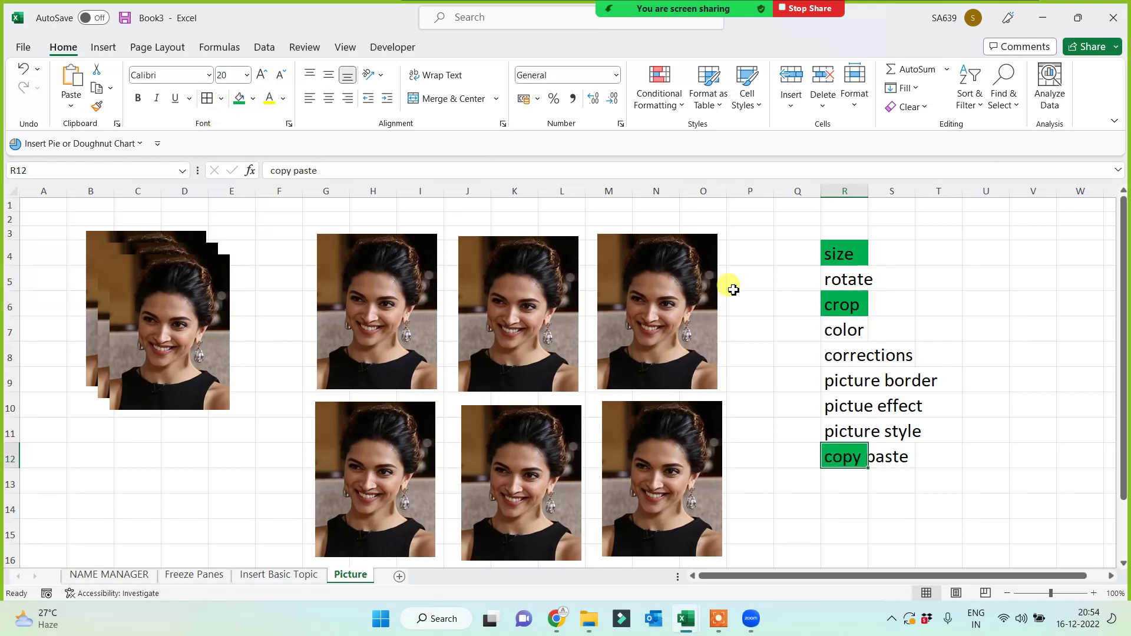
{"action": "double_click", "coordinate": [868, 191]}
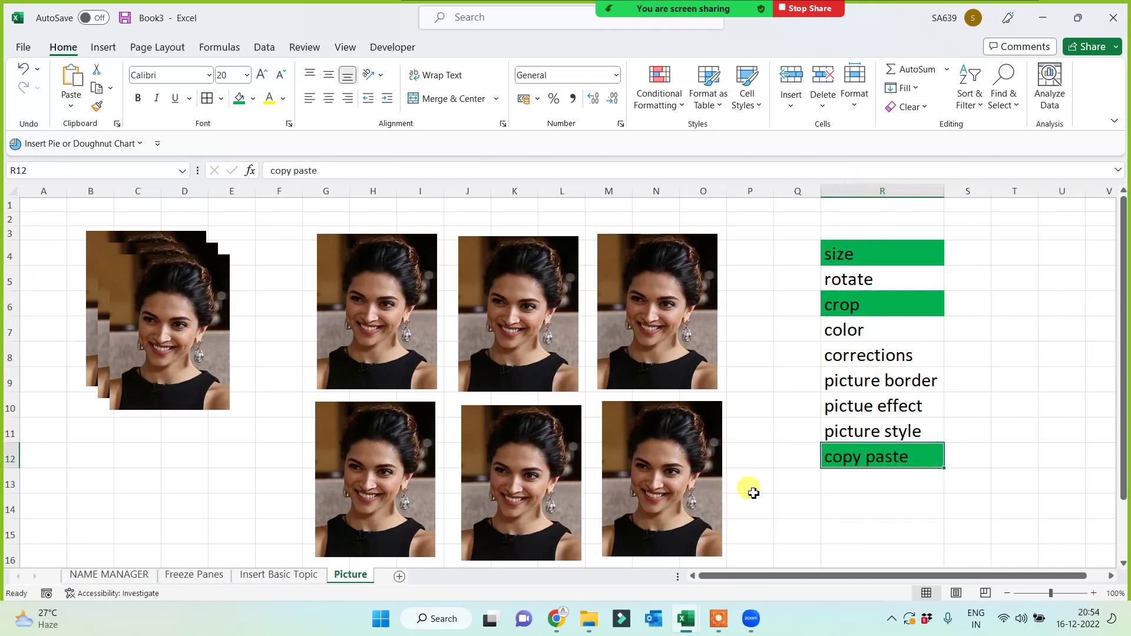
{"action": "left_click", "coordinate": [768, 506]}
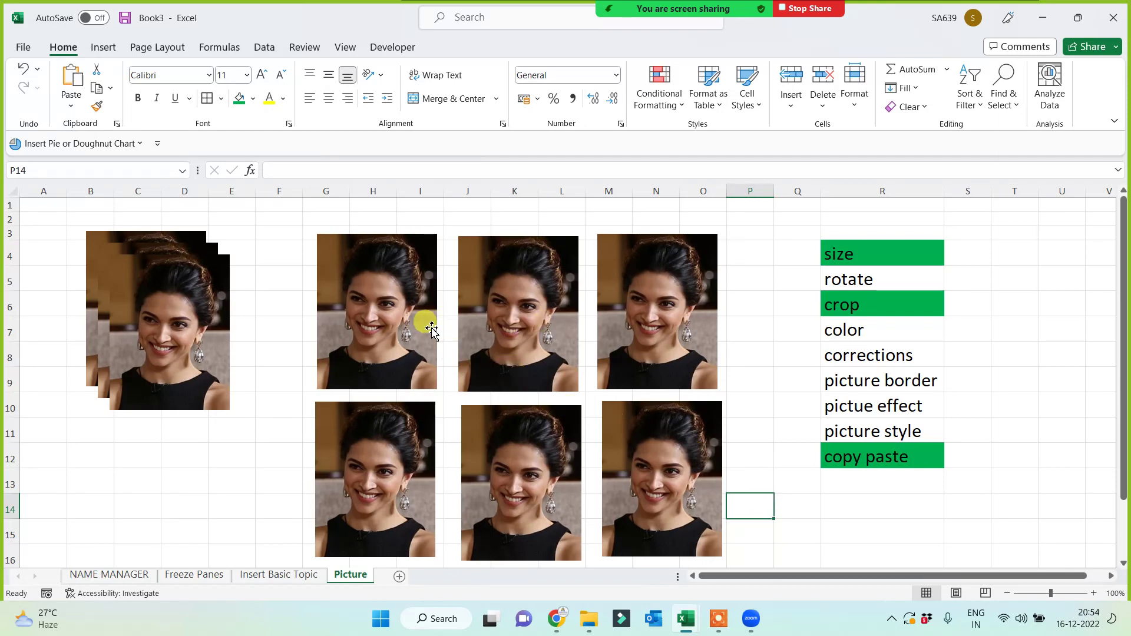
Recolor the upper middle picture copy with the dark green variation.
{"action": "left_click", "coordinate": [527, 333]}
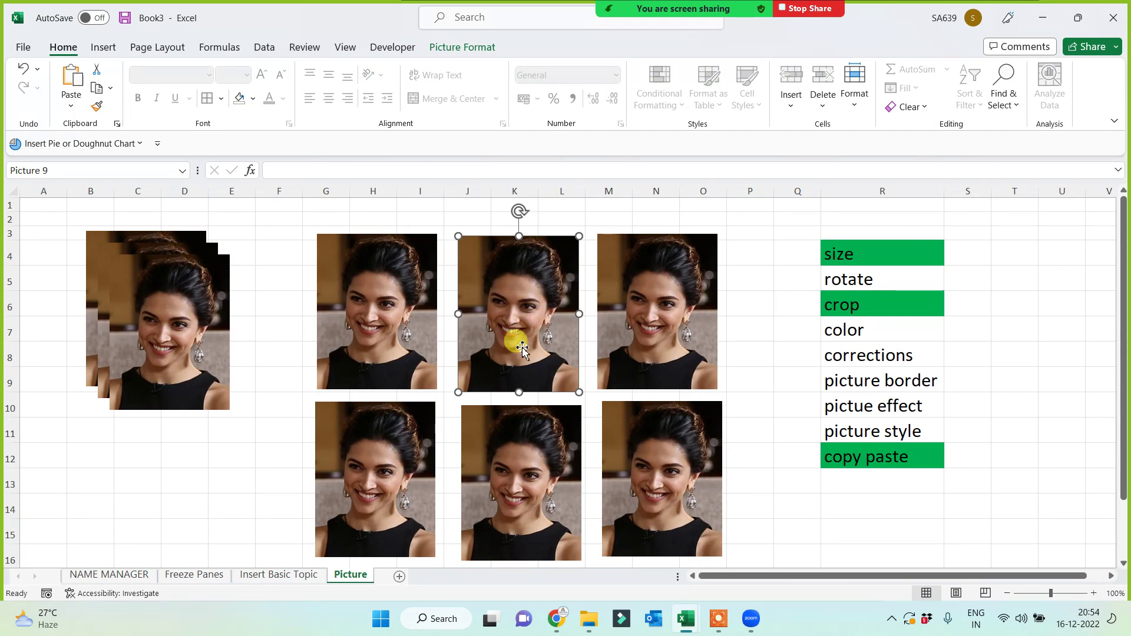
{"action": "left_click", "coordinate": [455, 48]}
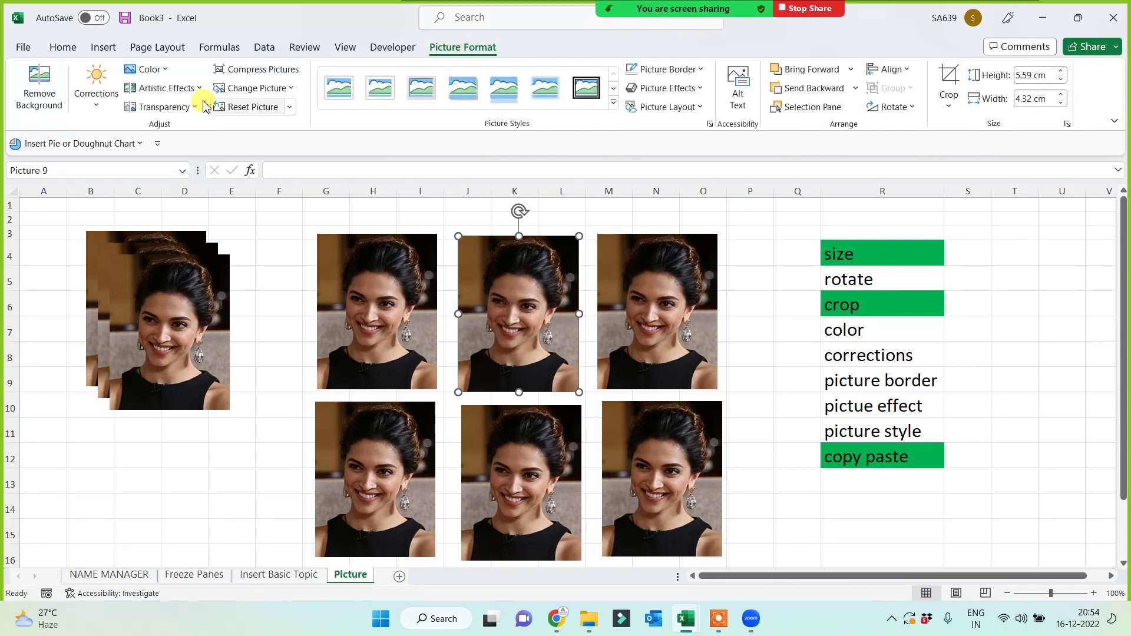
{"action": "left_click", "coordinate": [164, 72]}
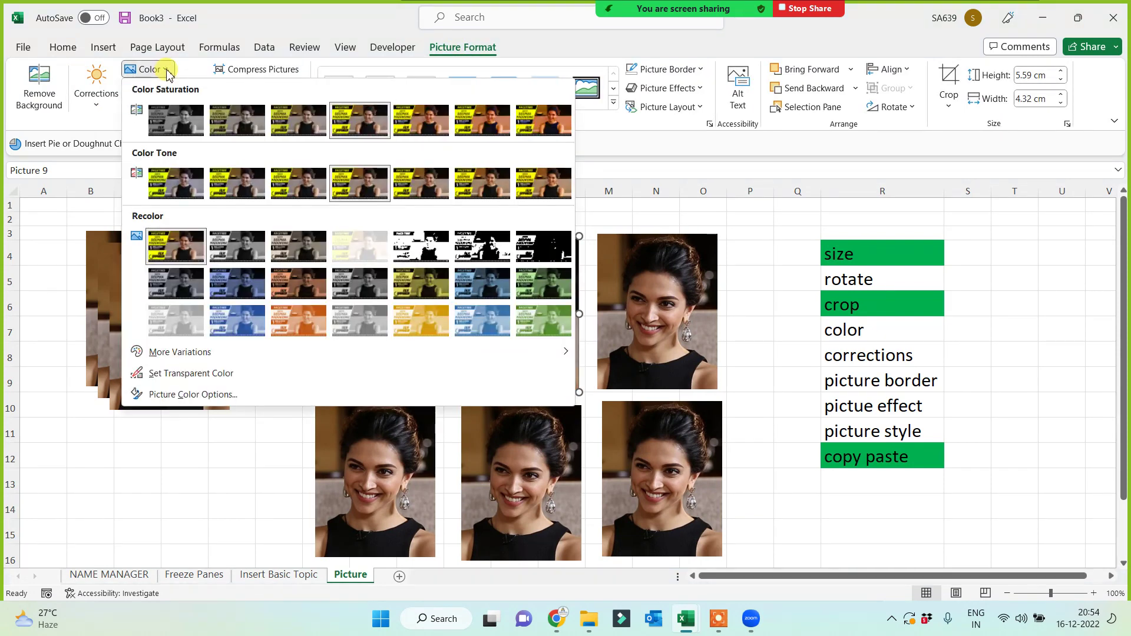
{"action": "left_click", "coordinate": [540, 284]}
Apply the highest color saturation preset to the picture copy in columns M to O of the upper row.
{"action": "left_click", "coordinate": [643, 344]}
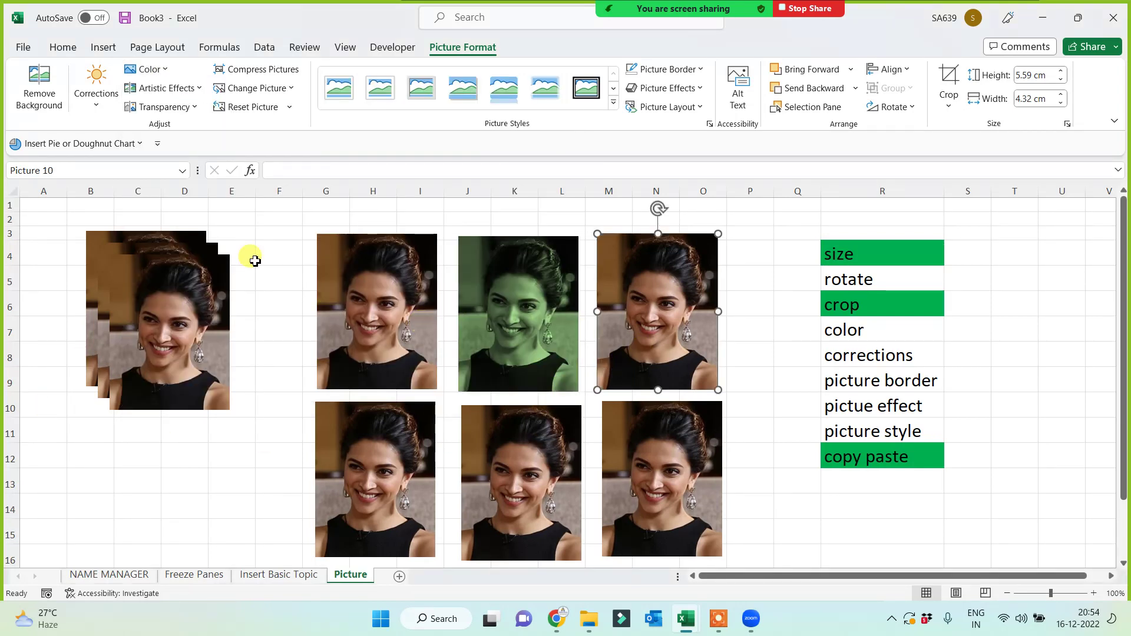
{"action": "left_click", "coordinate": [151, 70]}
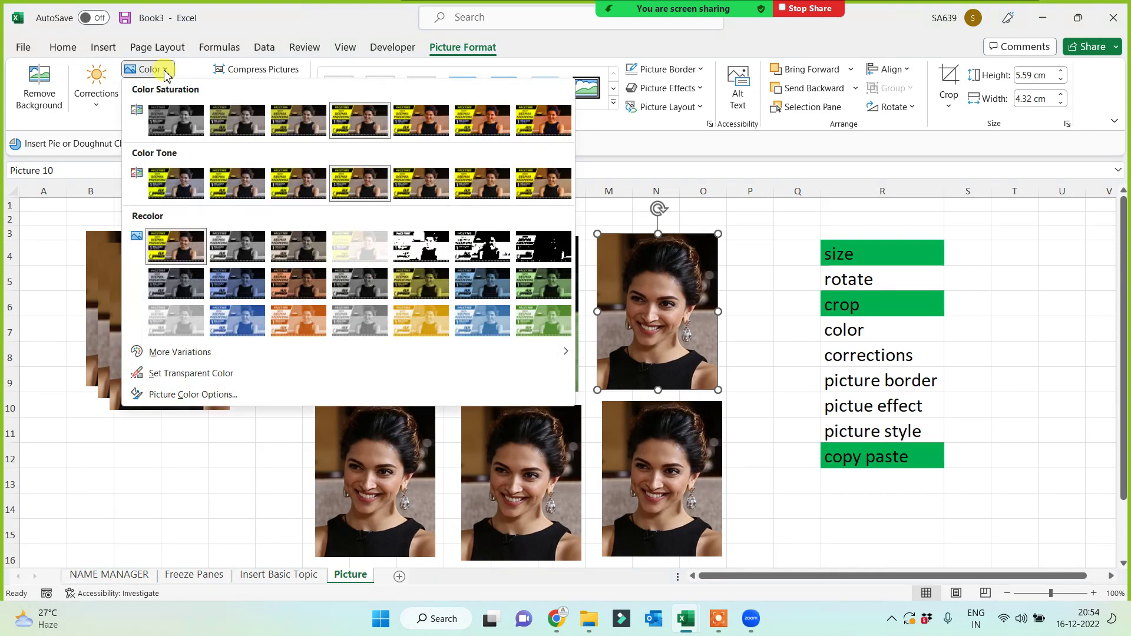
{"action": "left_click", "coordinate": [366, 187]}
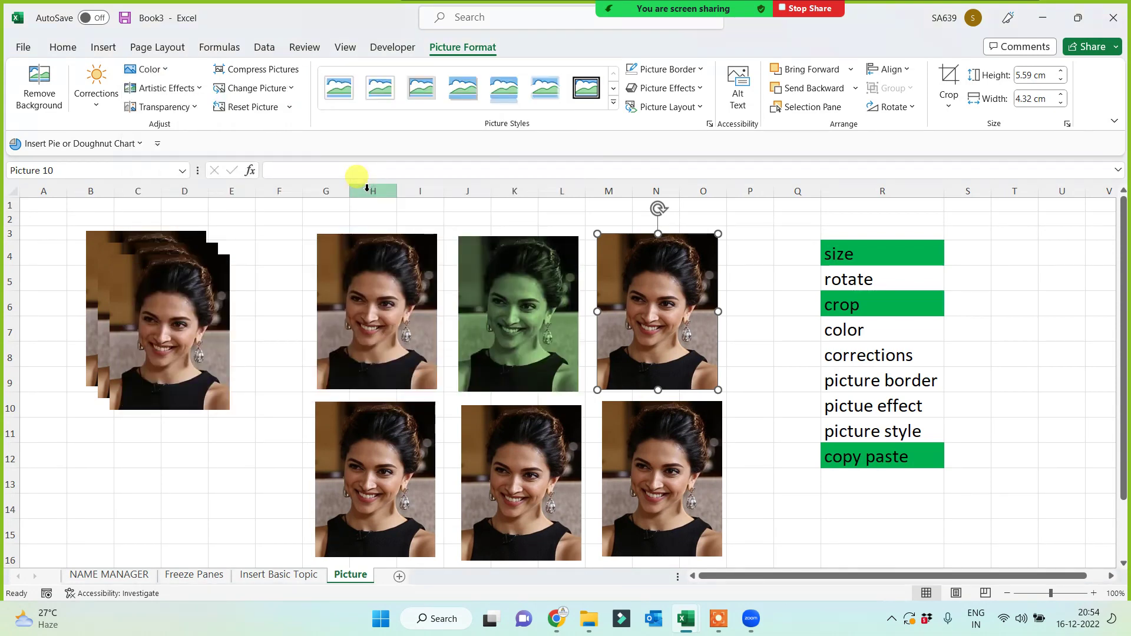
{"action": "left_click", "coordinate": [151, 70]}
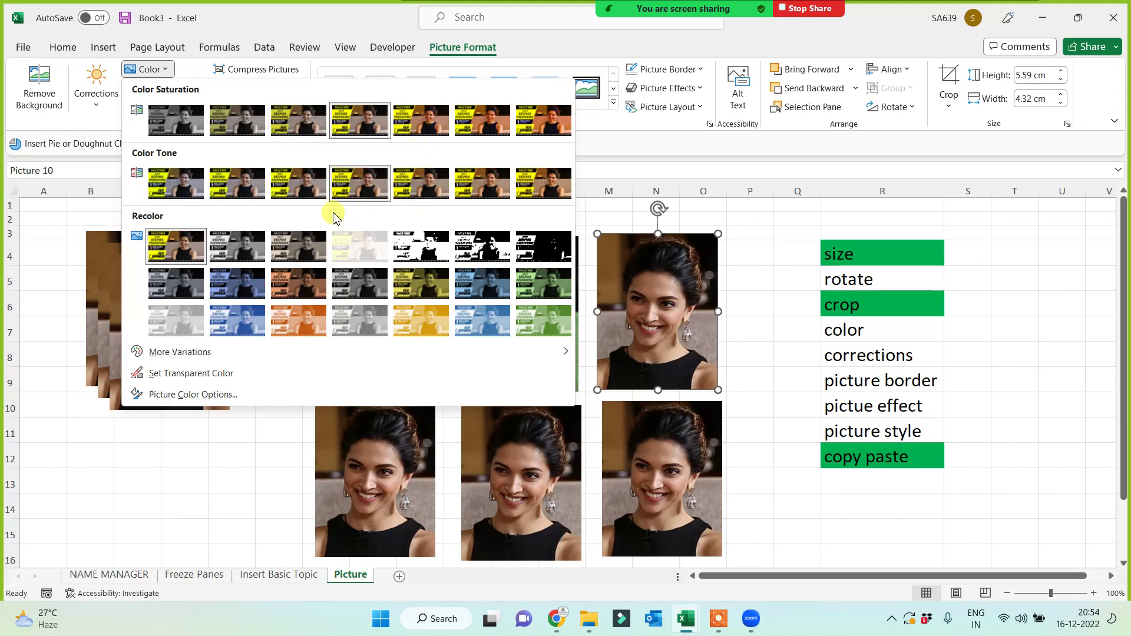
{"action": "left_click", "coordinate": [552, 122]}
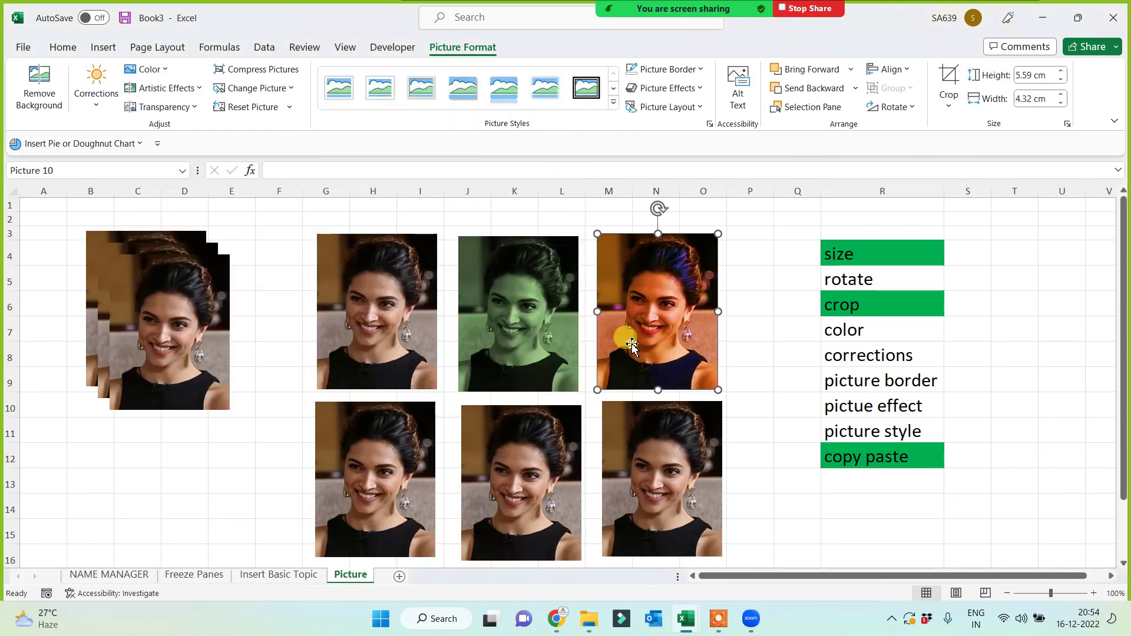
{"action": "left_click", "coordinate": [390, 328]}
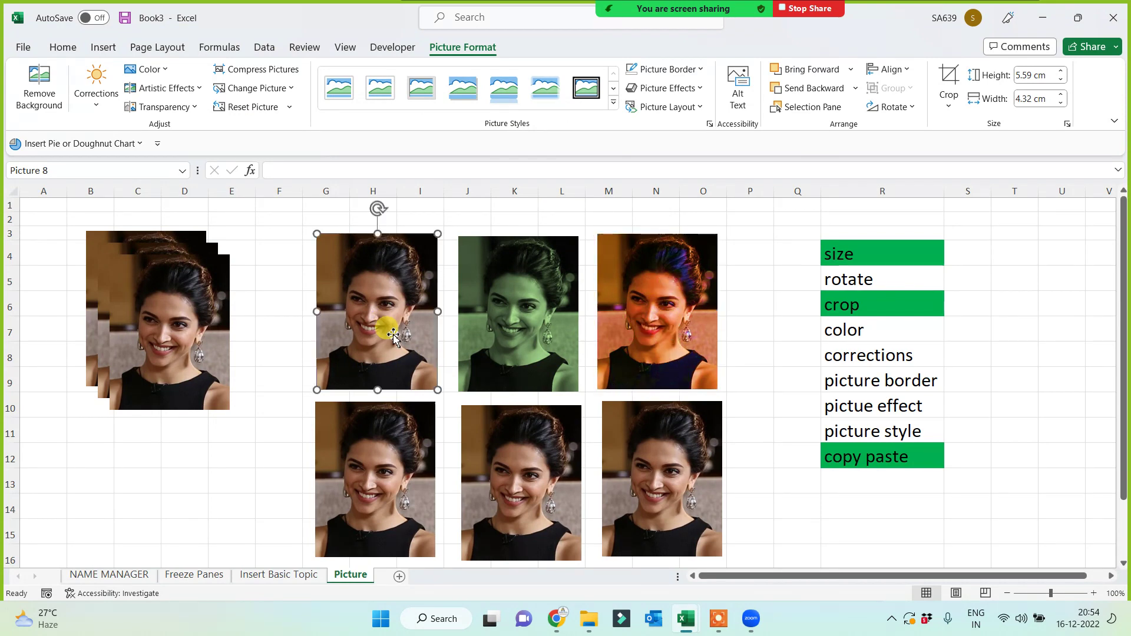
{"action": "left_click", "coordinate": [636, 327]}
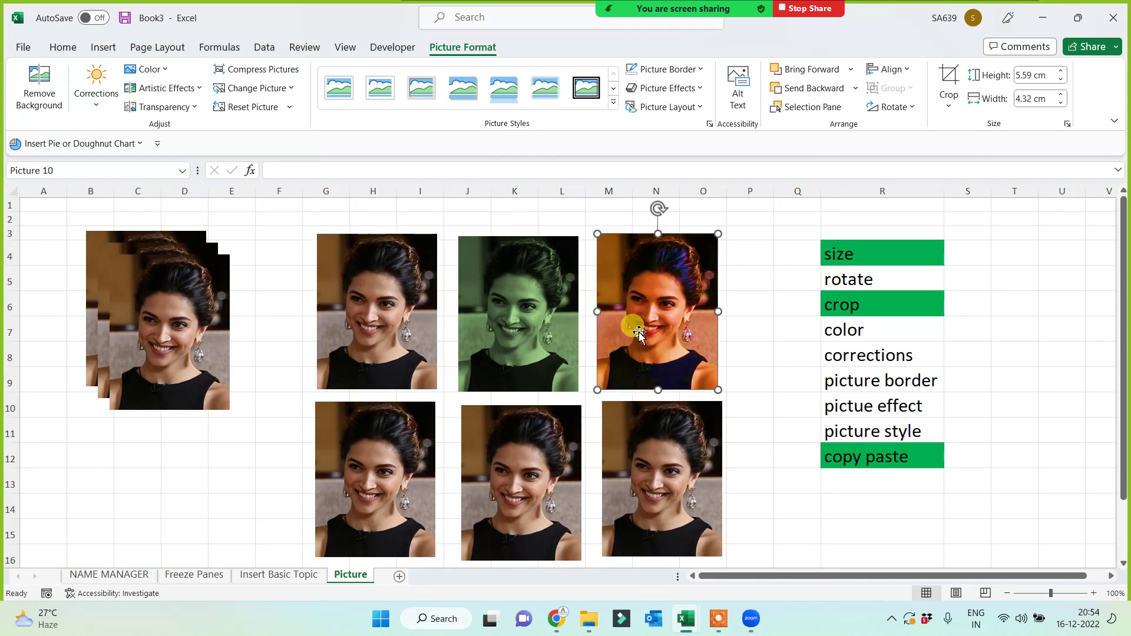
Fill the corrections topic in R8 with green.
{"action": "left_click", "coordinate": [514, 481]}
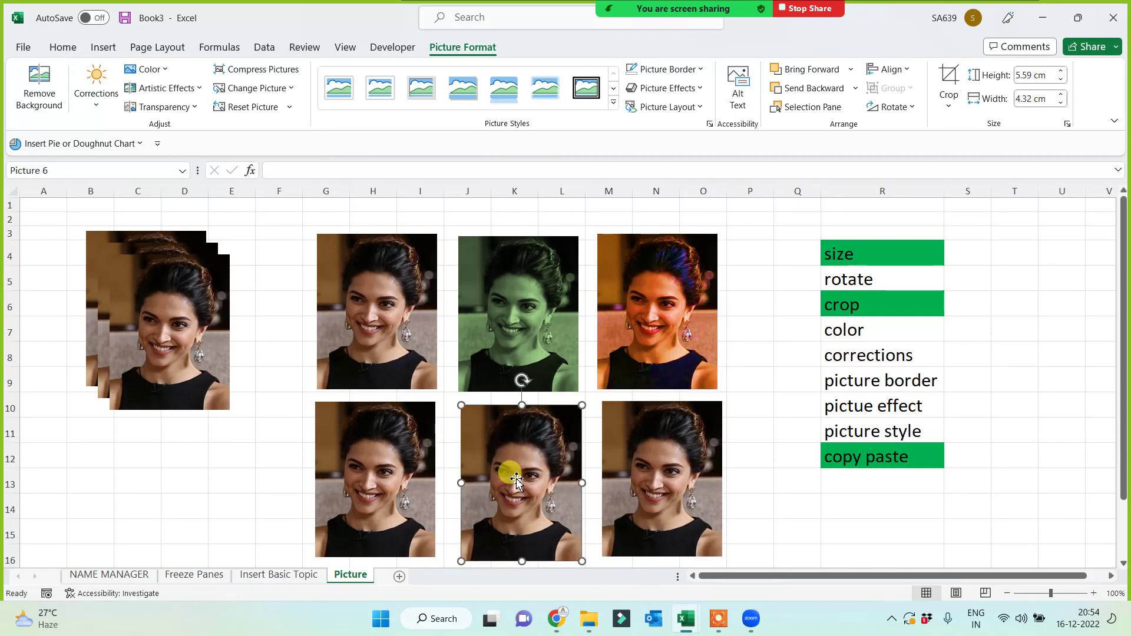
{"action": "left_click", "coordinate": [838, 356]}
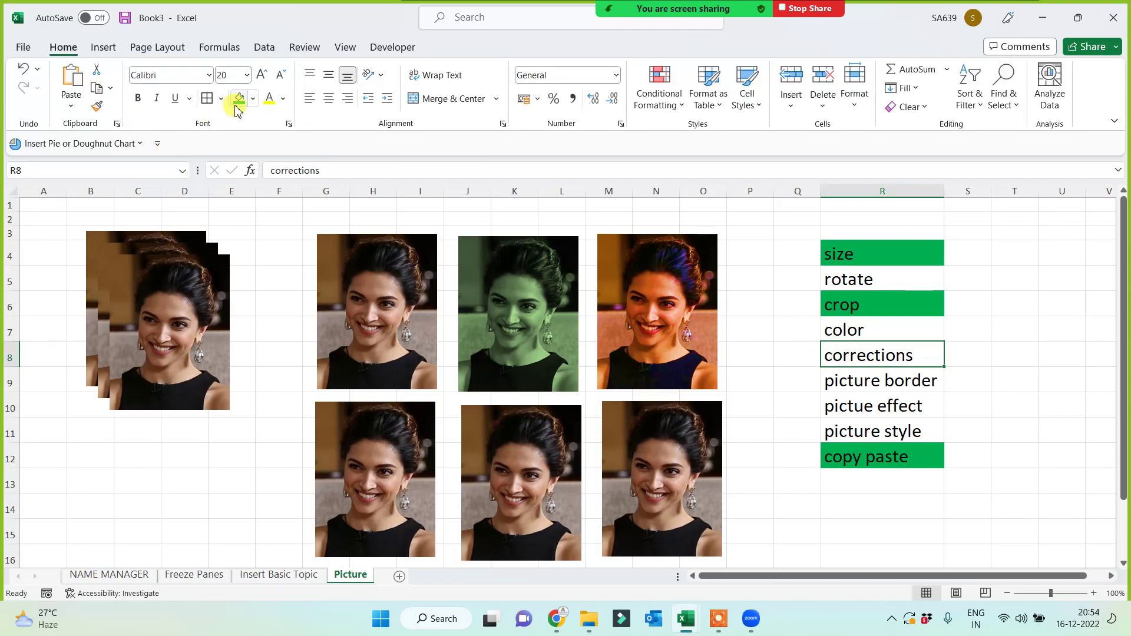
{"action": "left_click", "coordinate": [238, 99]}
Apply the Brightness: +40% Contrast: -20% correction to the lower middle picture copy.
{"action": "left_click", "coordinate": [507, 500]}
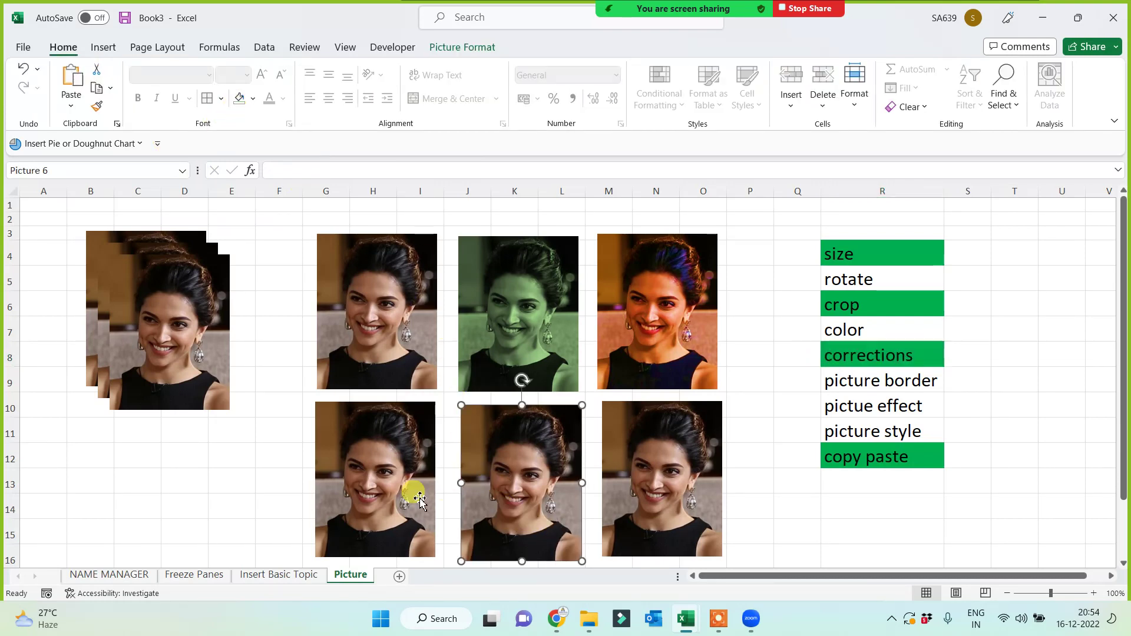
{"action": "left_click", "coordinate": [448, 49]}
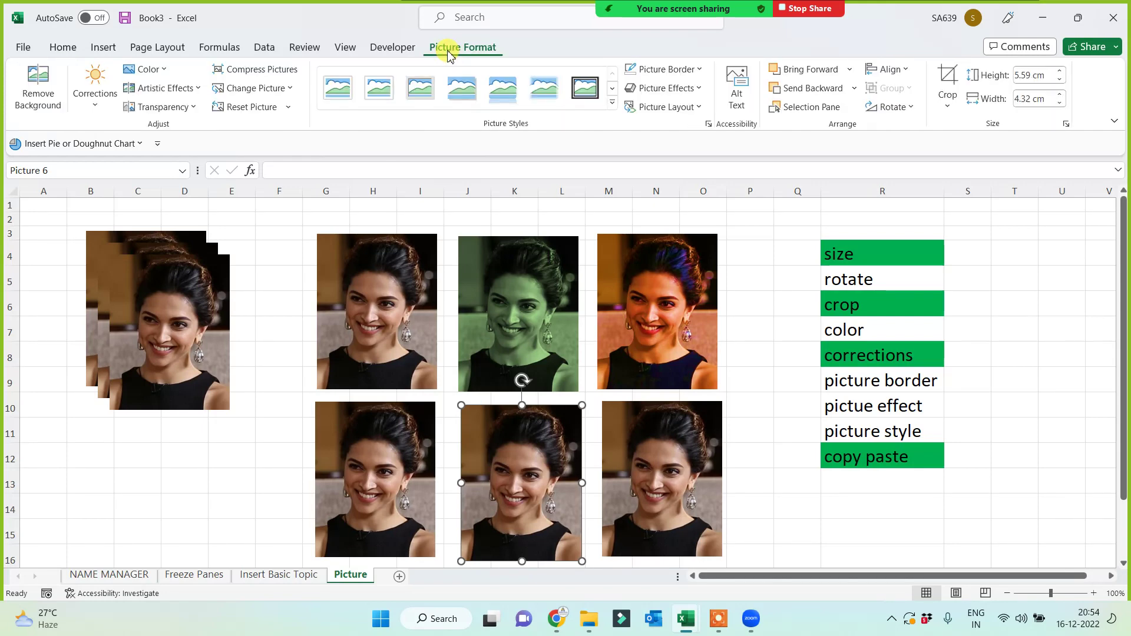
{"action": "left_click", "coordinate": [97, 100]}
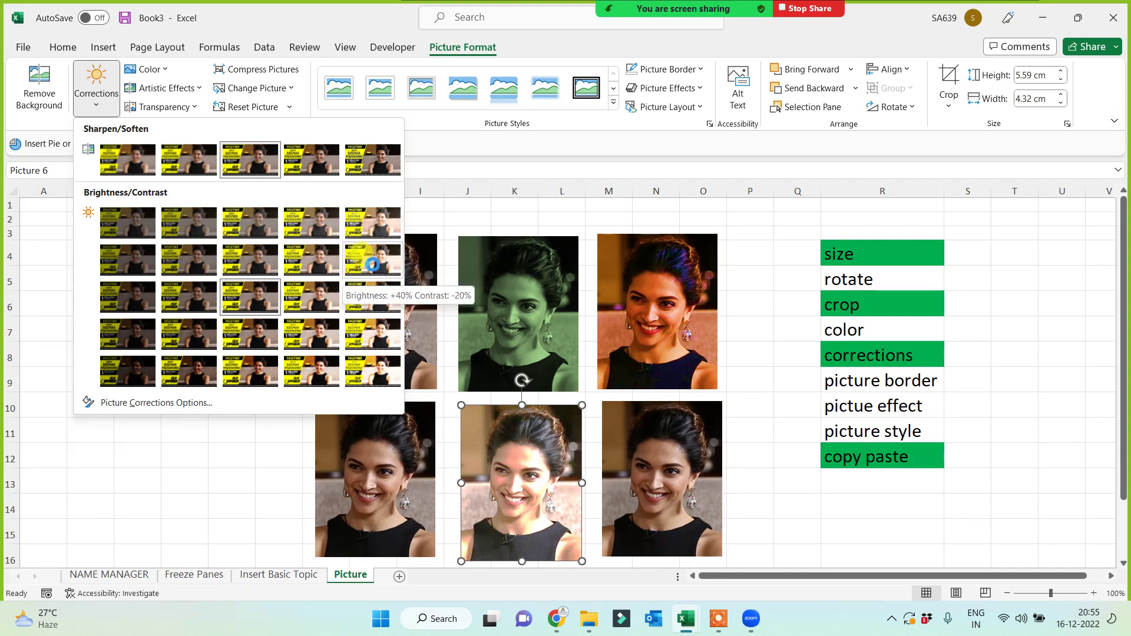
{"action": "left_click", "coordinate": [370, 262]}
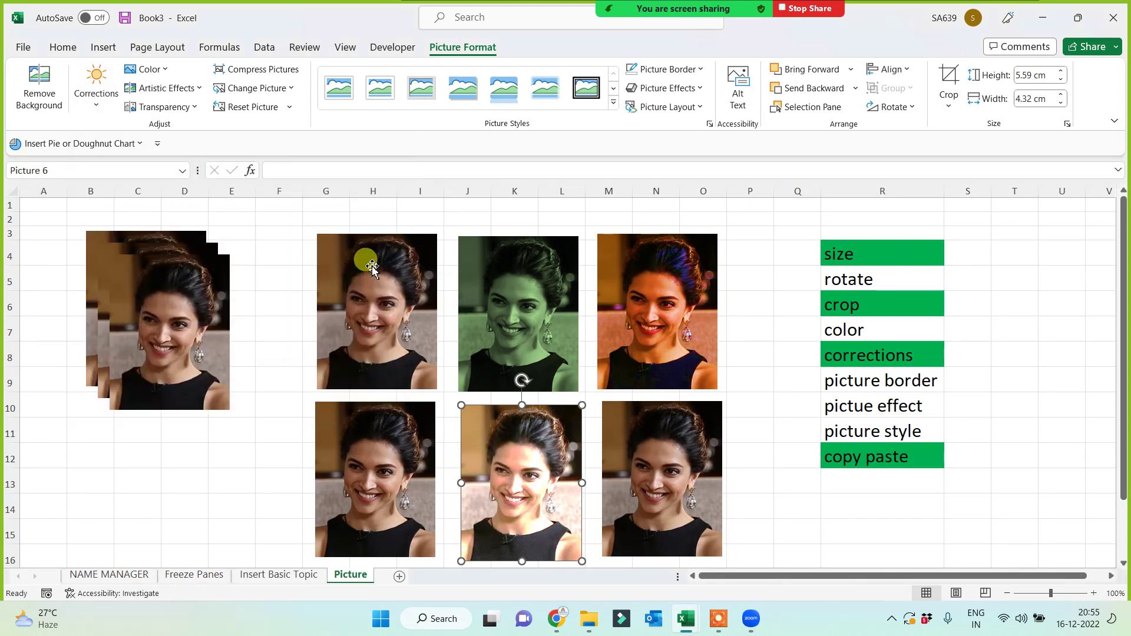
{"action": "scroll", "coordinate": [748, 477], "scroll_direction": "down", "scroll_amount": 1}
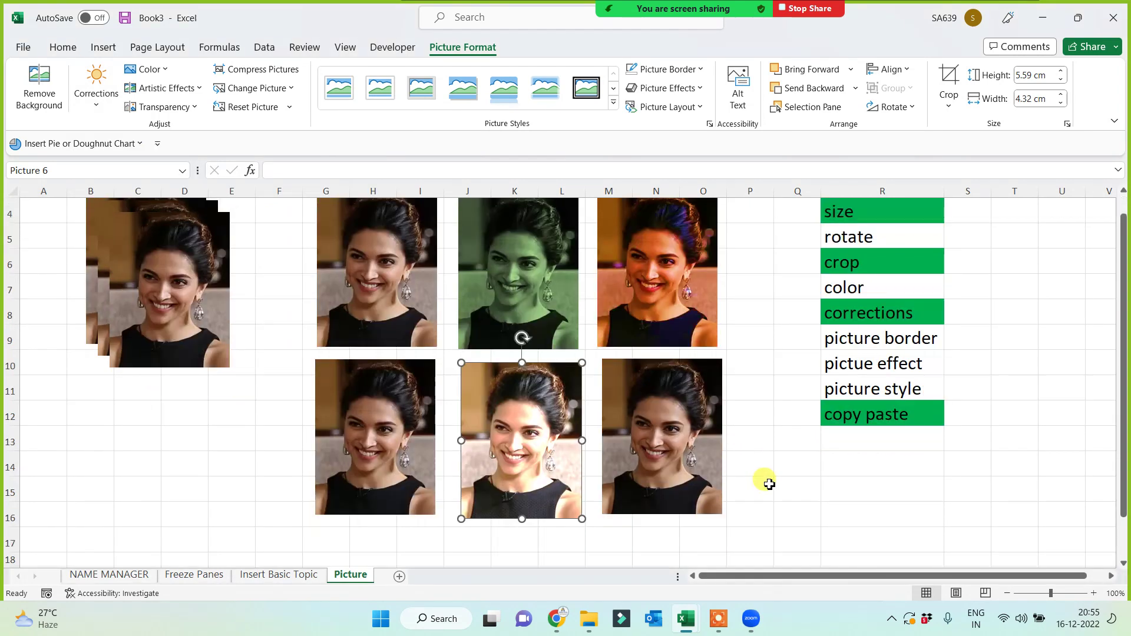
Apply the brightest correction in the fourth row of Brightness/Contrast presets to the lower picture copy in columns M to O.
{"action": "scroll", "coordinate": [743, 497], "scroll_direction": "down", "scroll_amount": 1}
{"action": "left_click", "coordinate": [493, 446]}
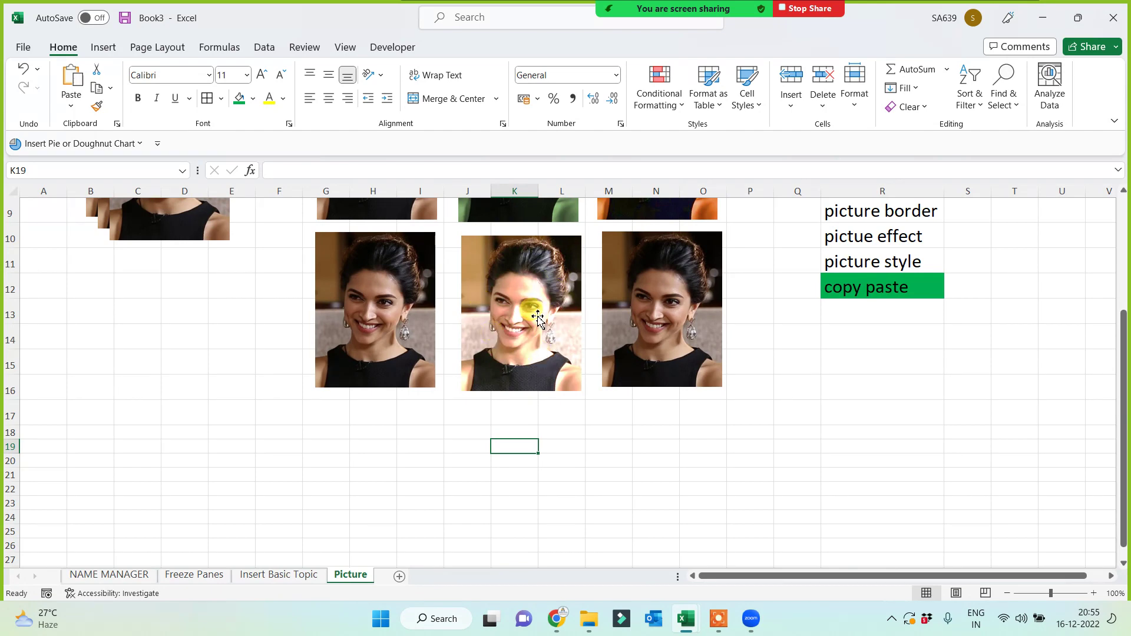
{"action": "left_click", "coordinate": [474, 444]}
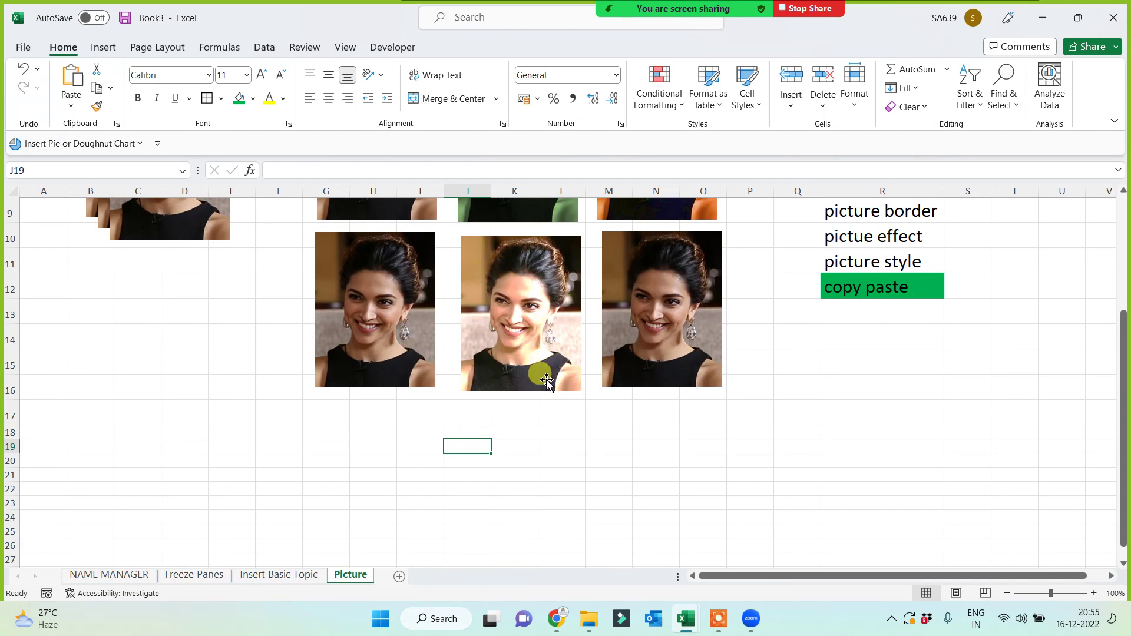
{"action": "left_click", "coordinate": [646, 310]}
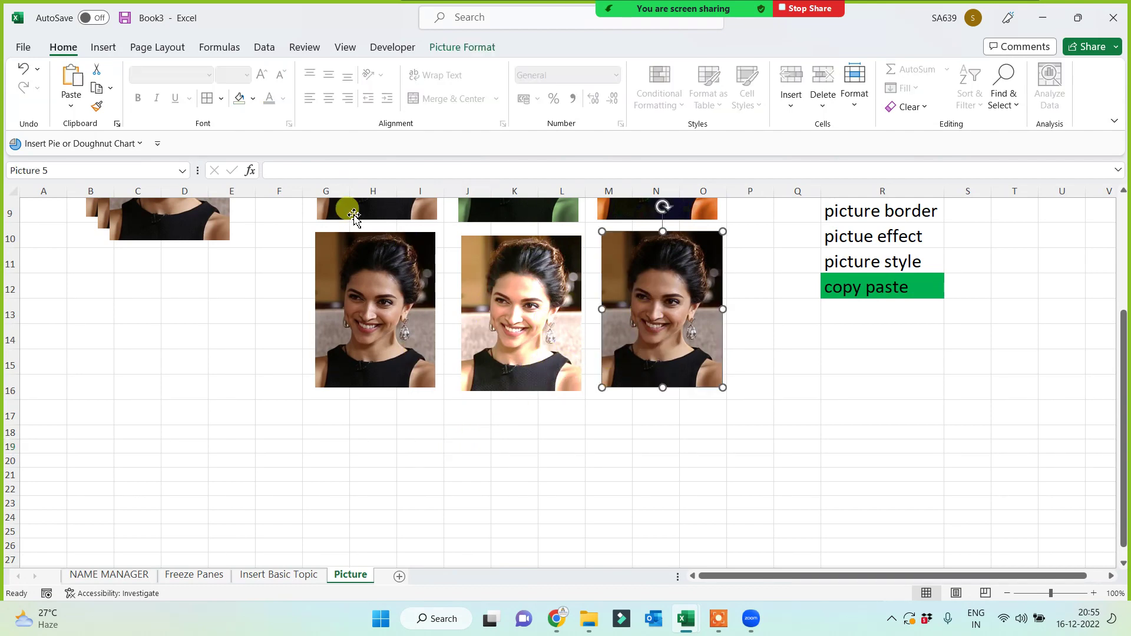
{"action": "left_click", "coordinate": [465, 46]}
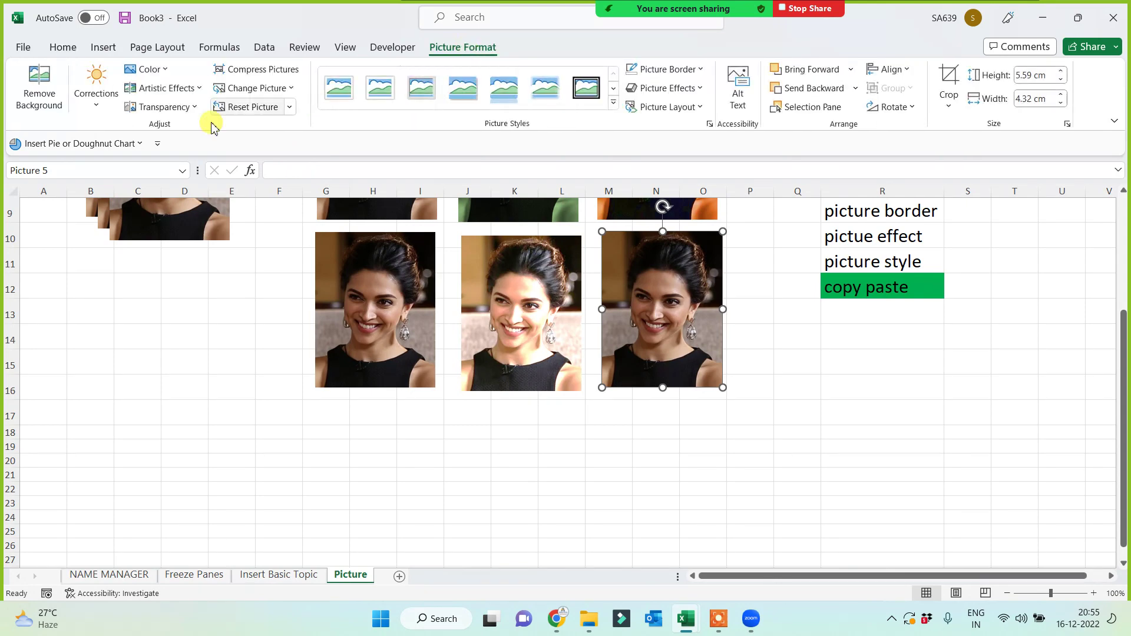
{"action": "left_click", "coordinate": [103, 108]}
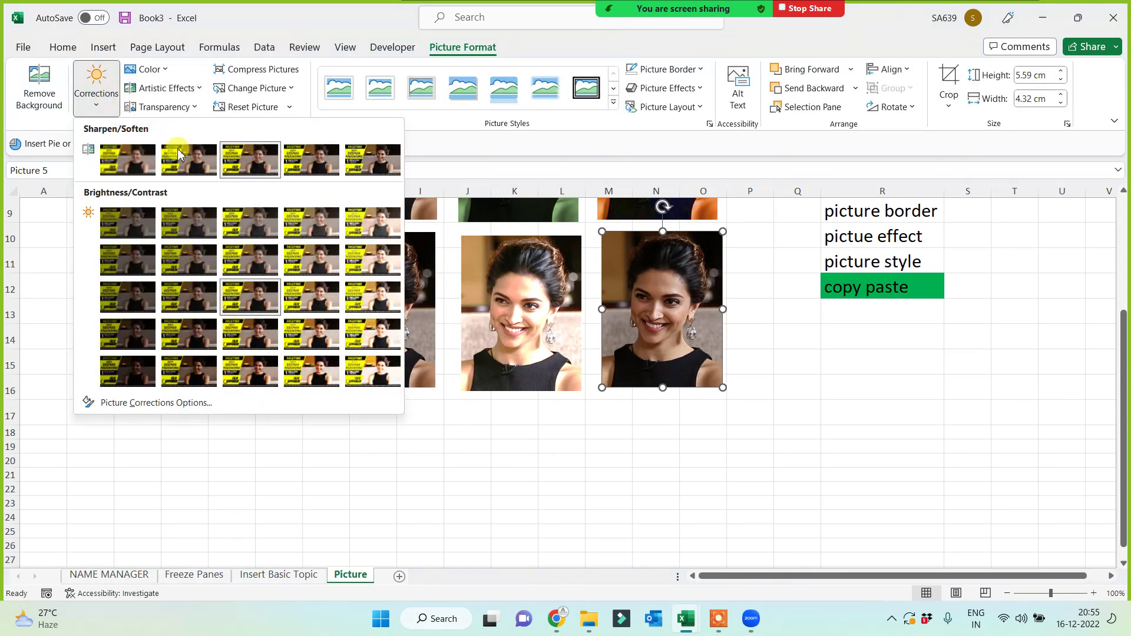
{"action": "left_click", "coordinate": [381, 336]}
{"action": "left_click", "coordinate": [585, 469]}
{"action": "left_click", "coordinate": [718, 491]}
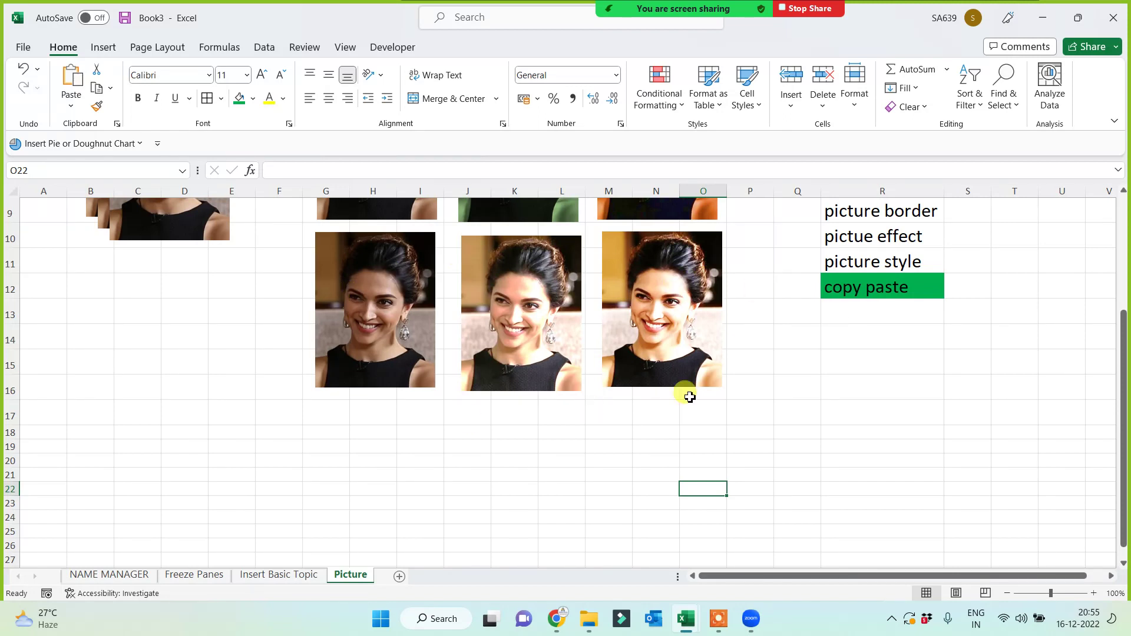
Fill the color topic in R7 with green.
{"action": "left_click", "coordinate": [847, 430]}
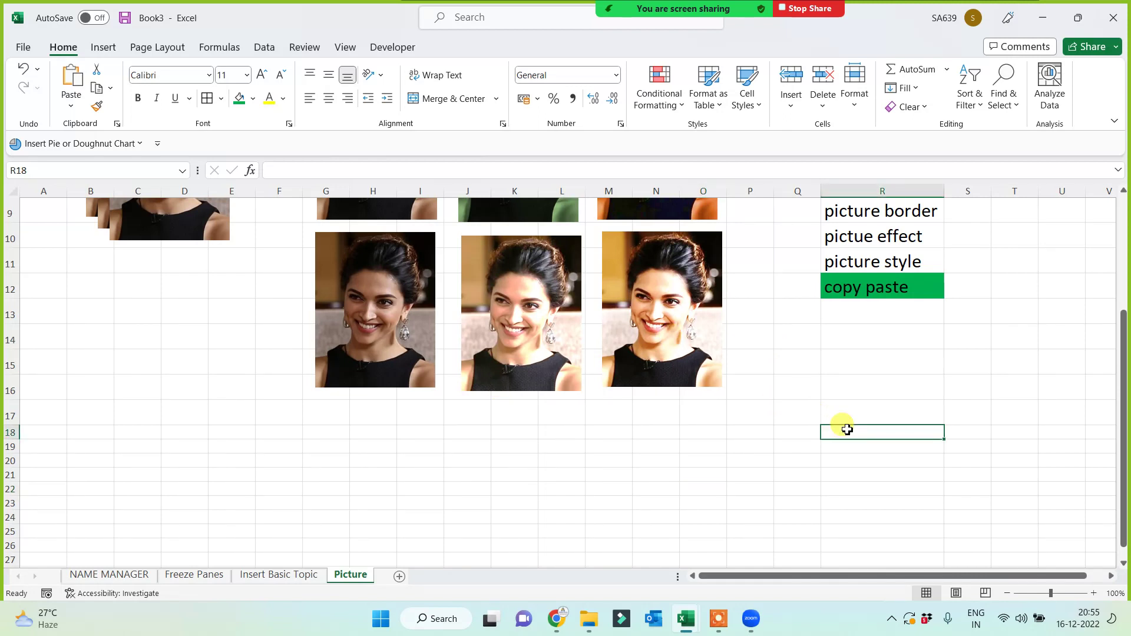
{"action": "scroll", "coordinate": [846, 429], "scroll_direction": "up", "scroll_amount": 1}
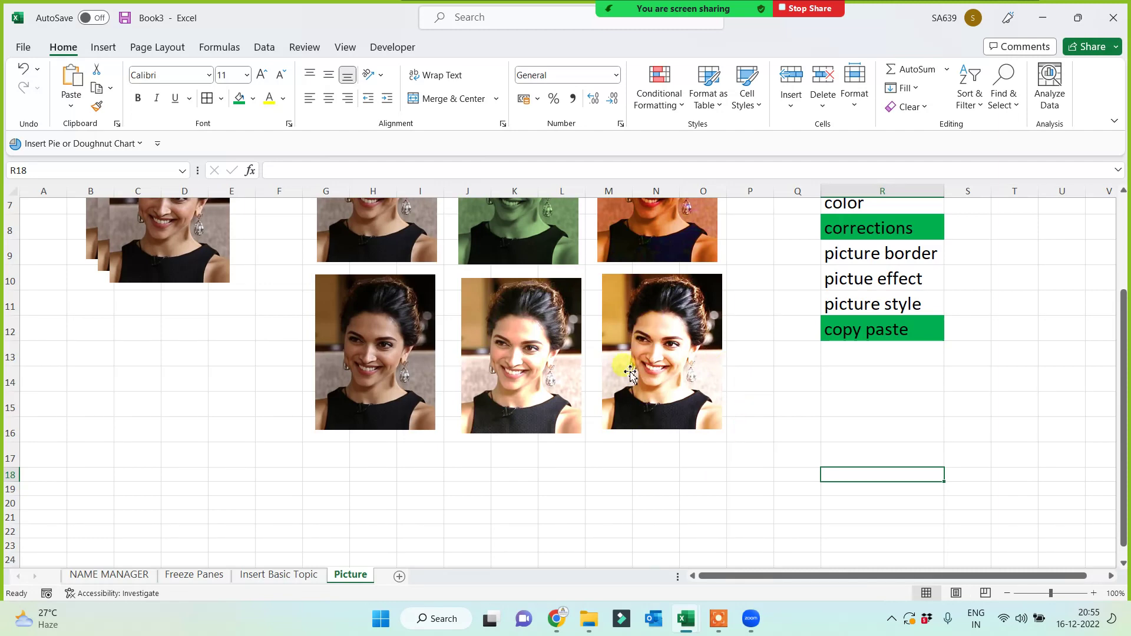
{"action": "scroll", "coordinate": [442, 442], "scroll_direction": "up", "scroll_amount": 1}
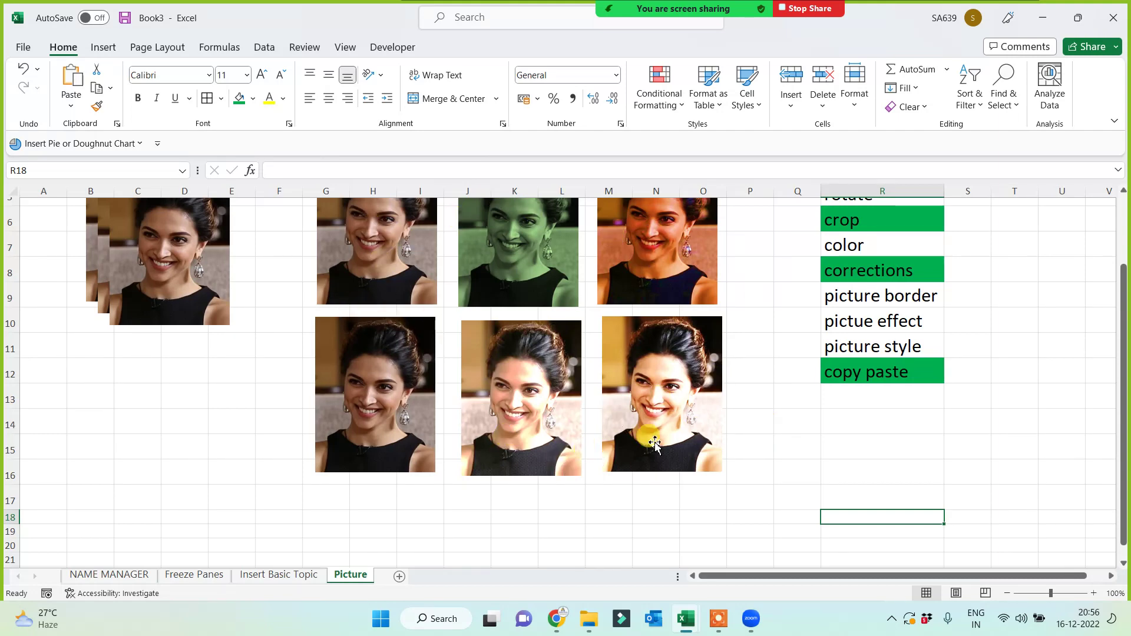
{"action": "left_click", "coordinate": [852, 243]}
{"action": "left_click", "coordinate": [239, 98]}
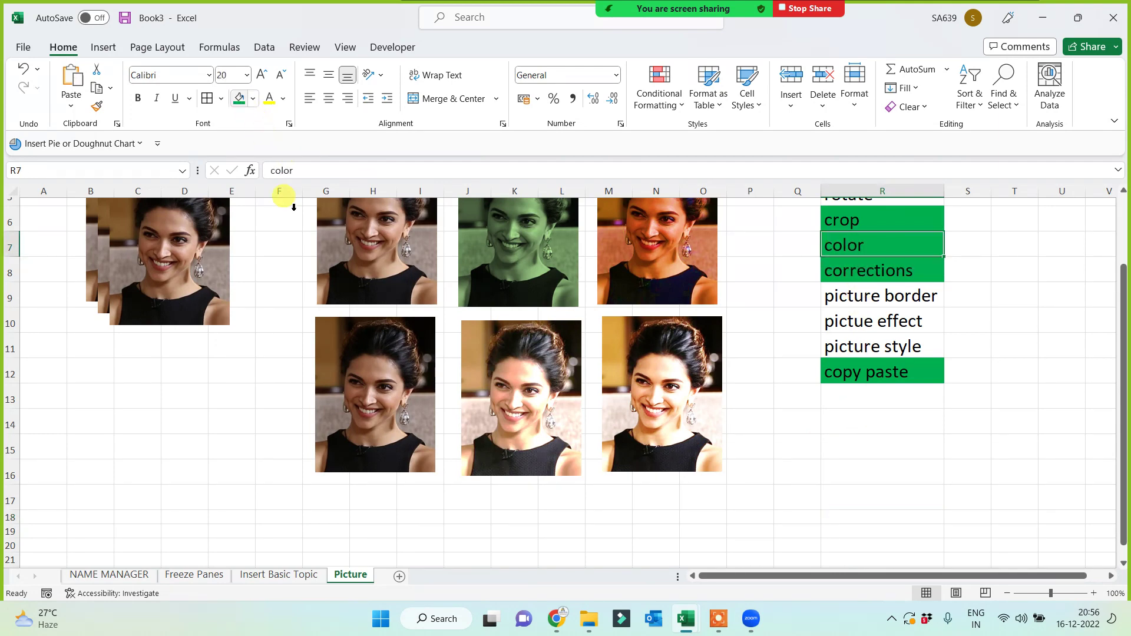
{"action": "left_click", "coordinate": [737, 470]}
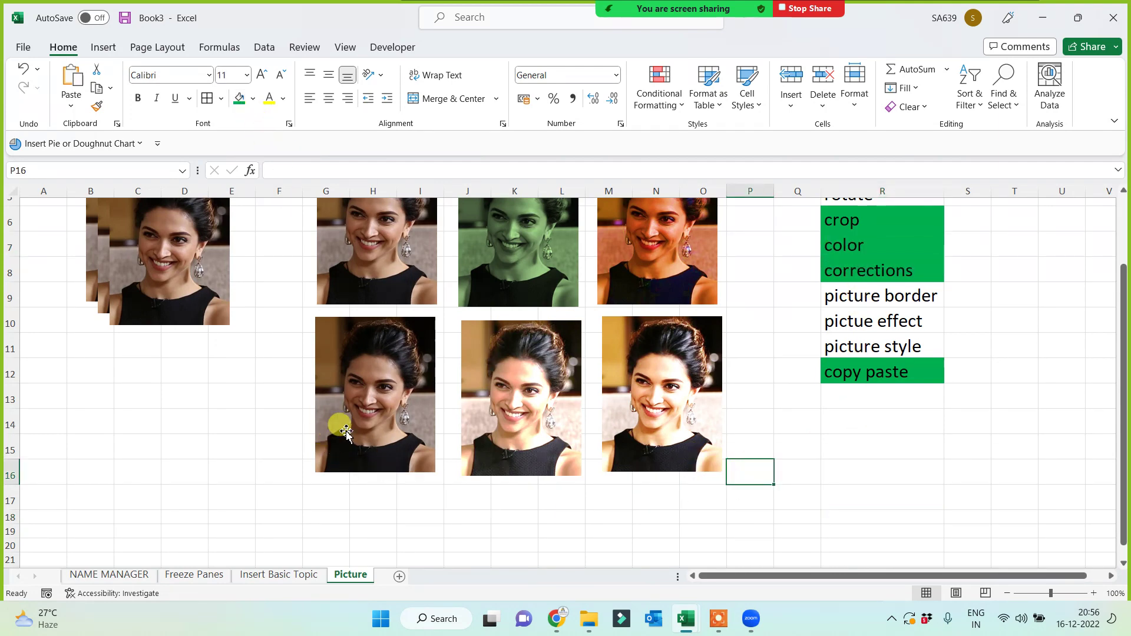
Select the upper picture copy in columns G to I and close the Zoom meeting-ended message and its window.
{"action": "scroll", "coordinate": [338, 427], "scroll_direction": "up", "scroll_amount": 1}
{"action": "left_click", "coordinate": [369, 447]}
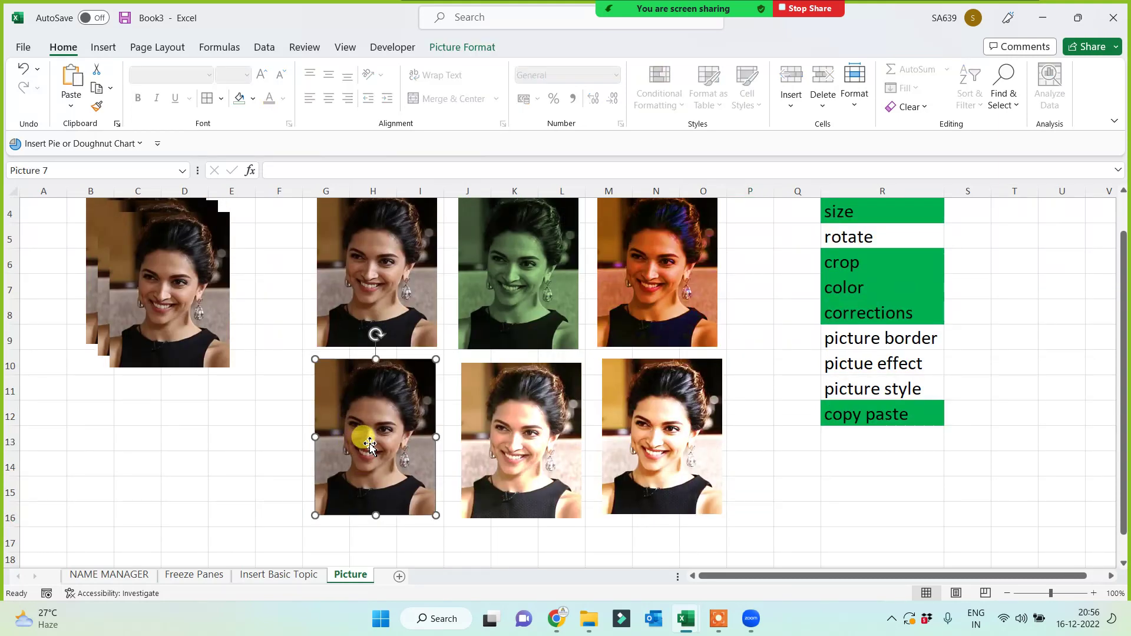
{"action": "left_click", "coordinate": [371, 295]}
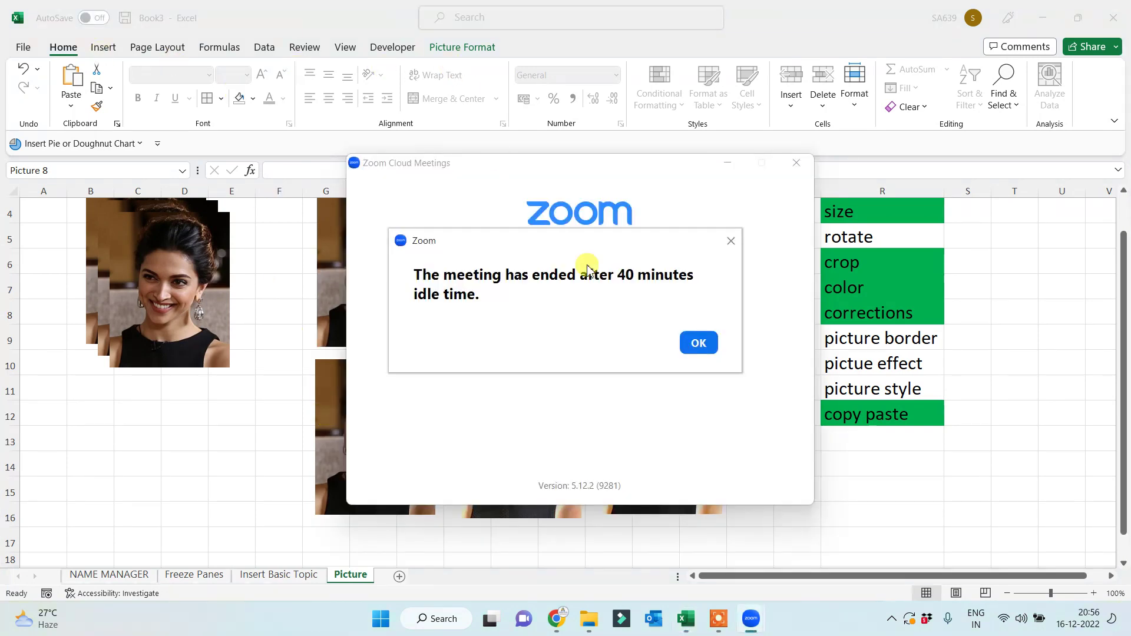
{"action": "left_click", "coordinate": [692, 343]}
{"action": "left_click", "coordinate": [796, 162]}
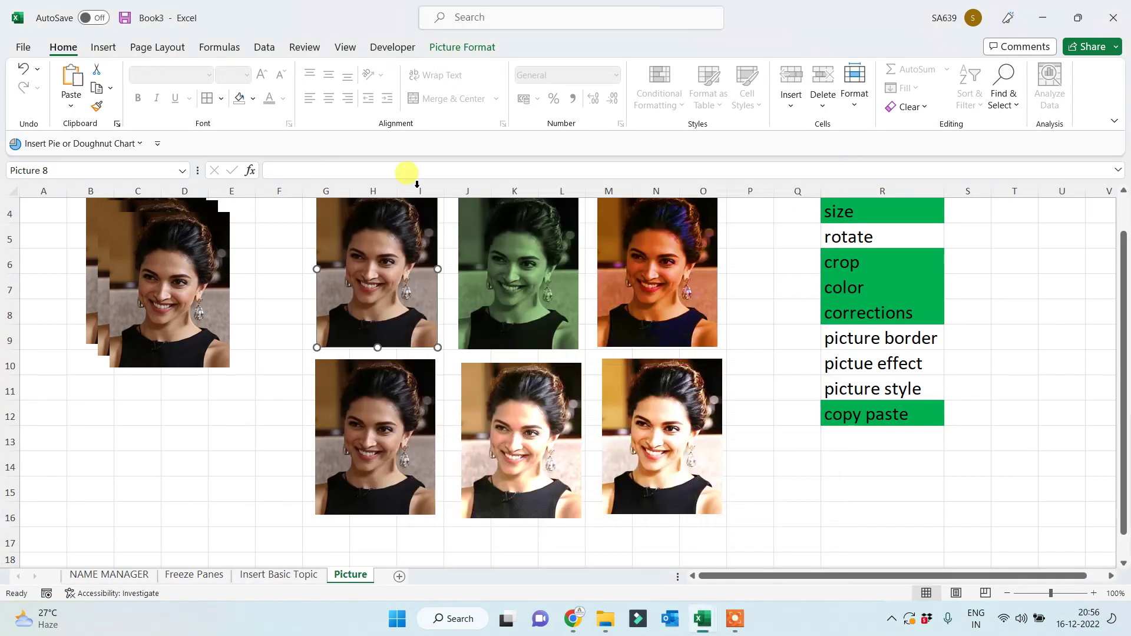
Recolor the upper picture copy in columns G to I with the washed-out variation.
{"action": "left_click", "coordinate": [442, 51]}
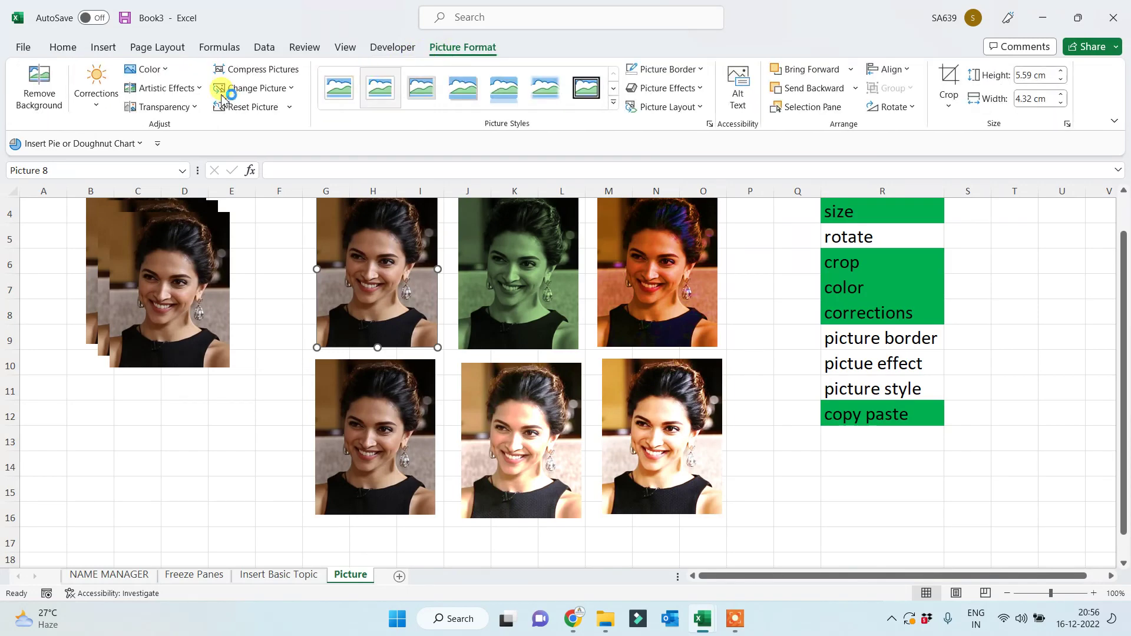
{"action": "left_click", "coordinate": [163, 72]}
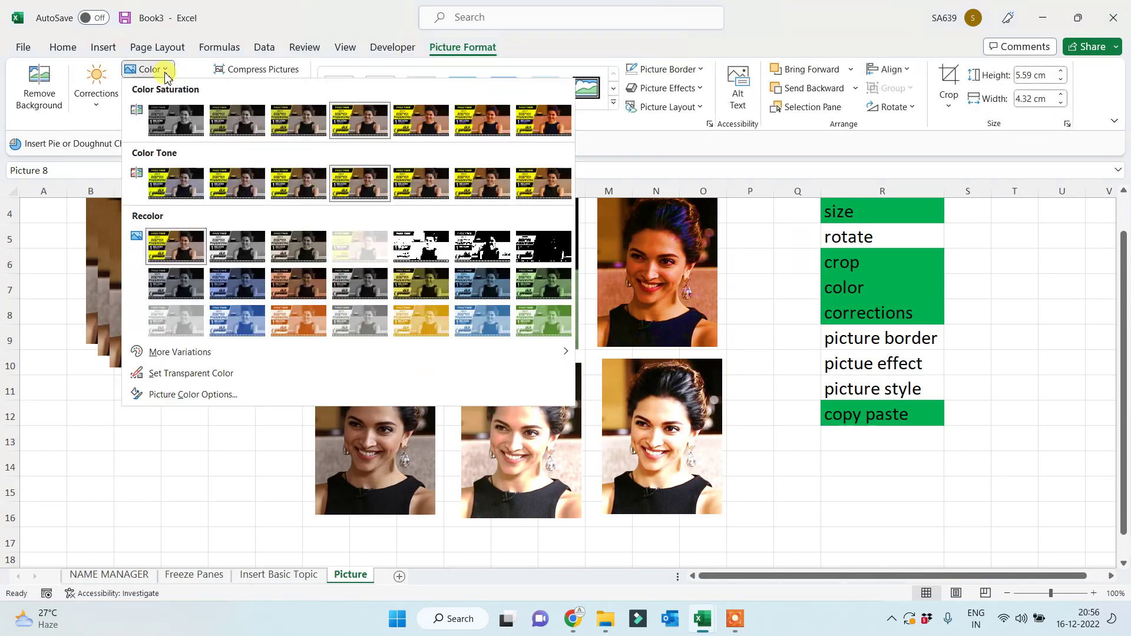
{"action": "left_click", "coordinate": [363, 258]}
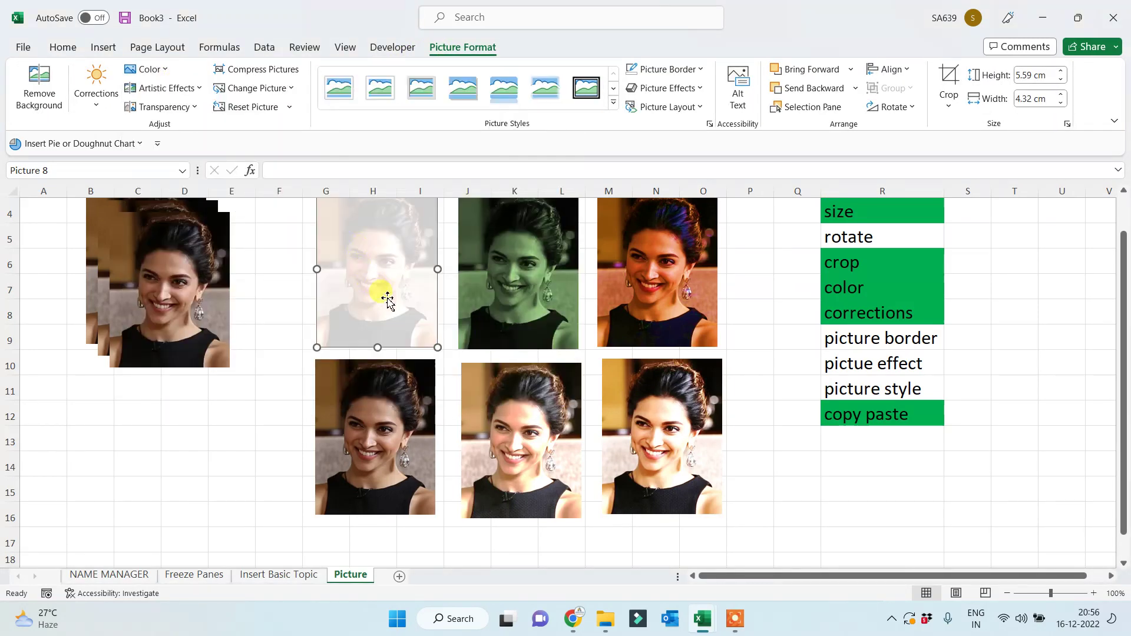
{"action": "left_click", "coordinate": [259, 364]}
{"action": "left_click", "coordinate": [373, 294]}
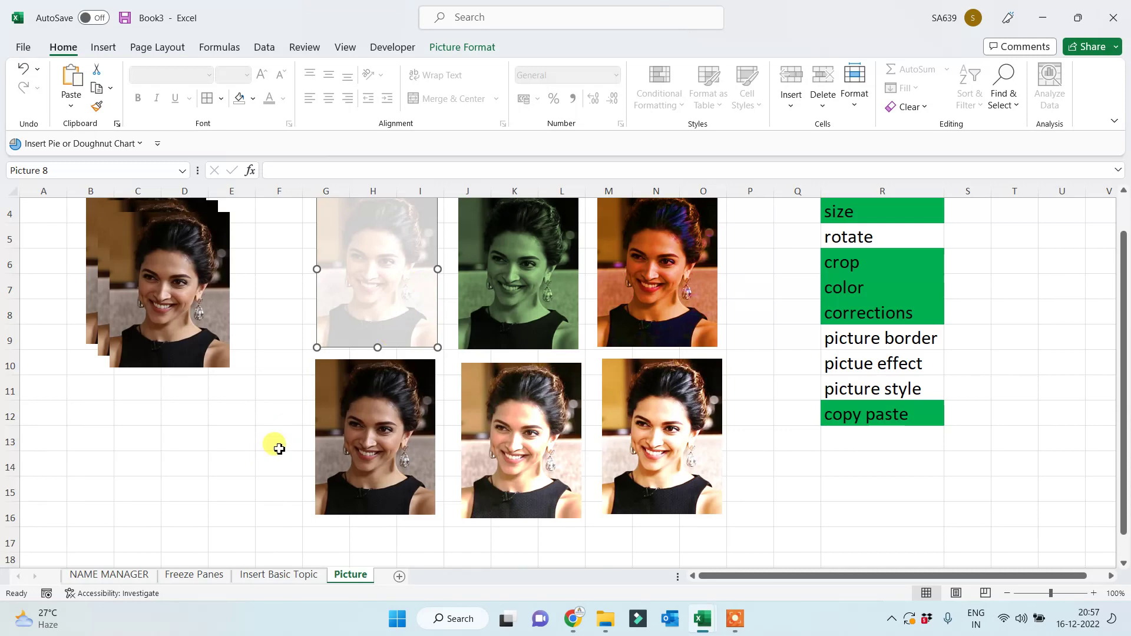
{"action": "left_click", "coordinate": [267, 470]}
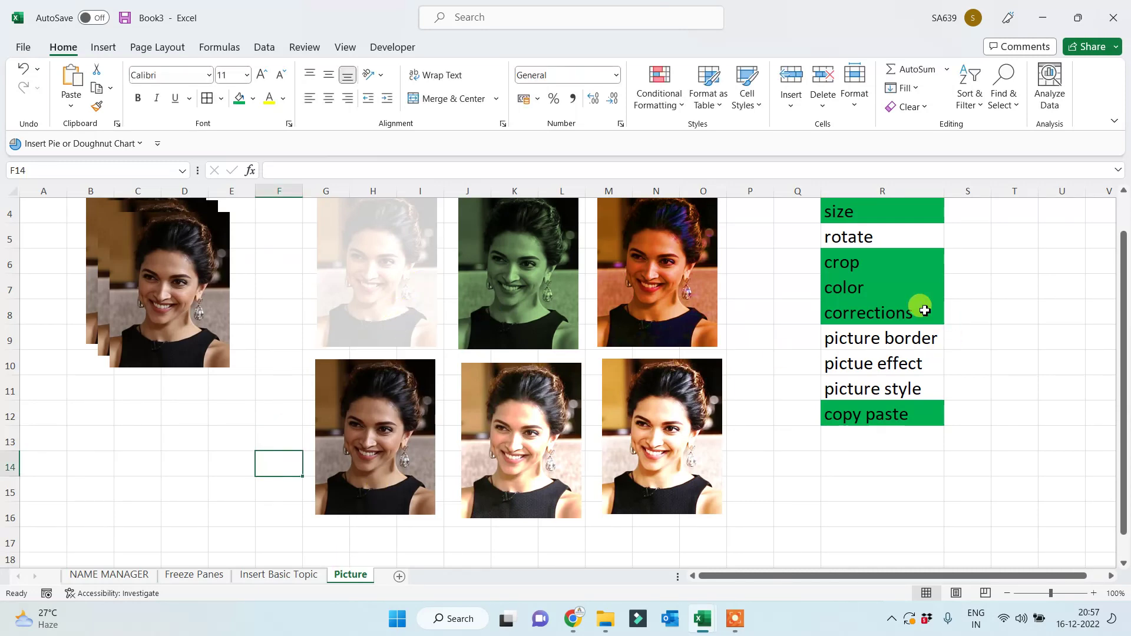
Add a red 2¼ pt border to the lower picture copy in columns M to O.
{"action": "left_click", "coordinate": [873, 290]}
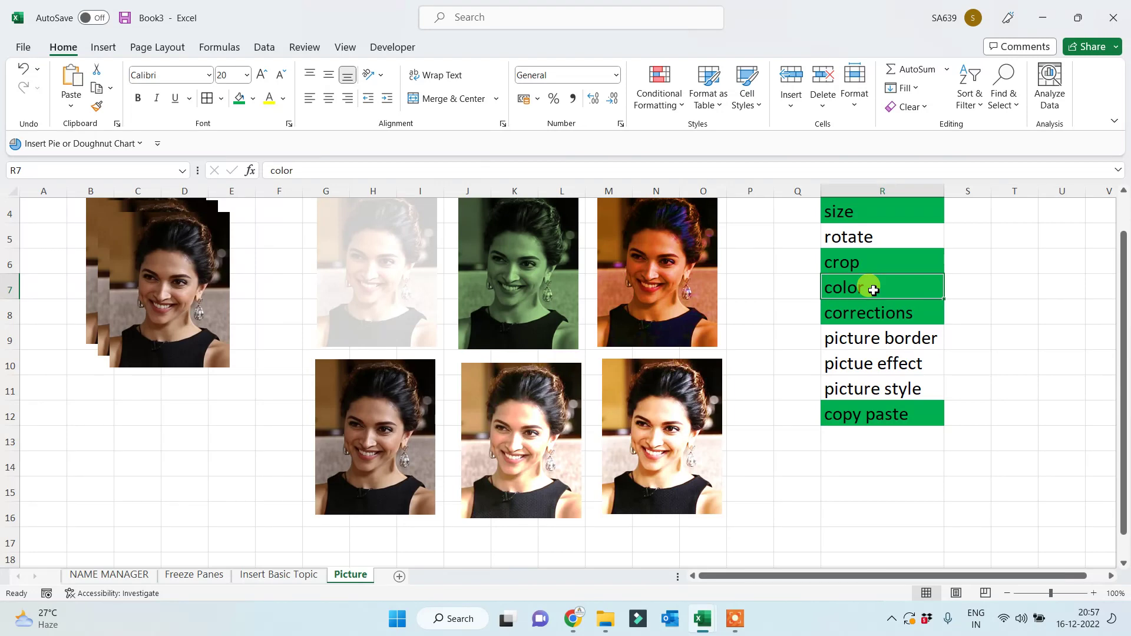
{"action": "left_click", "coordinate": [648, 439]}
{"action": "left_click", "coordinate": [541, 482]}
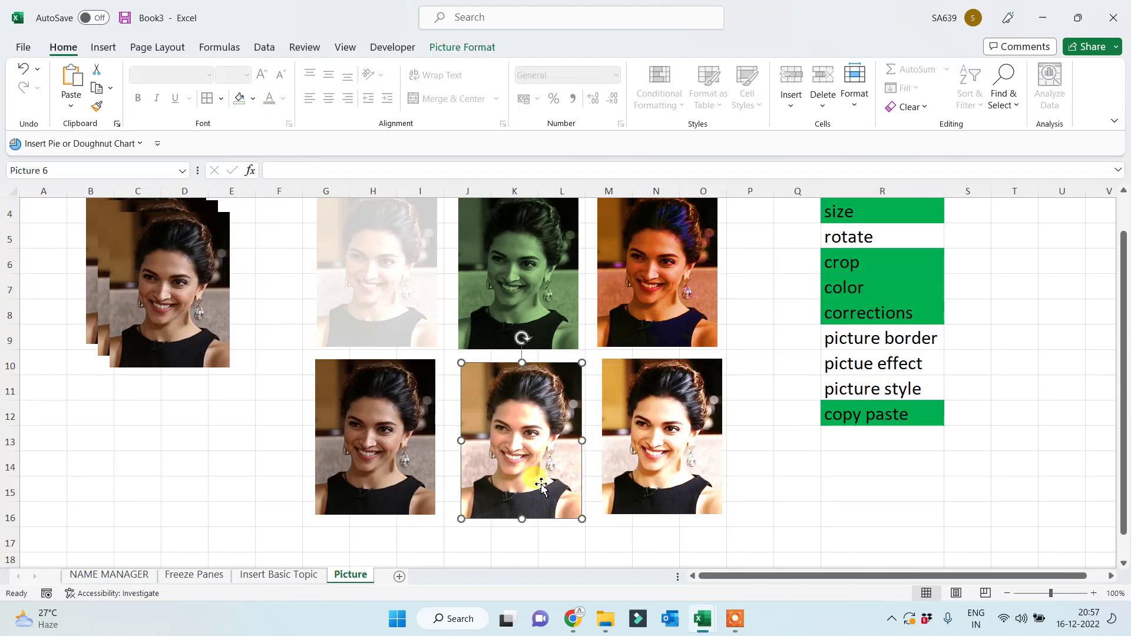
{"action": "left_click", "coordinate": [662, 465]}
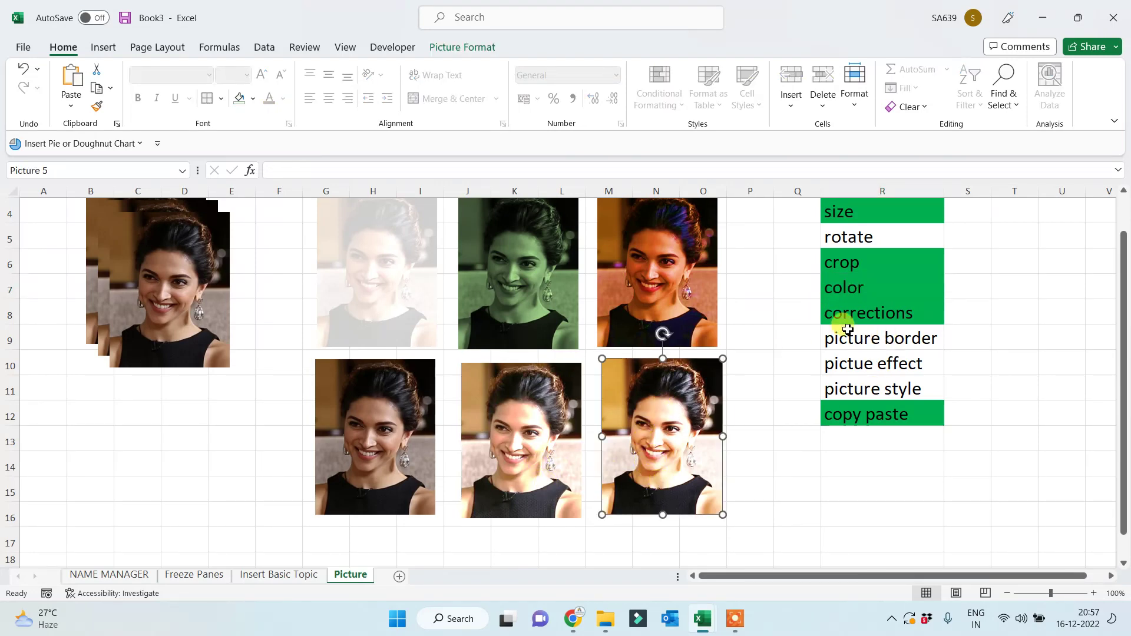
{"action": "left_click", "coordinate": [474, 47]}
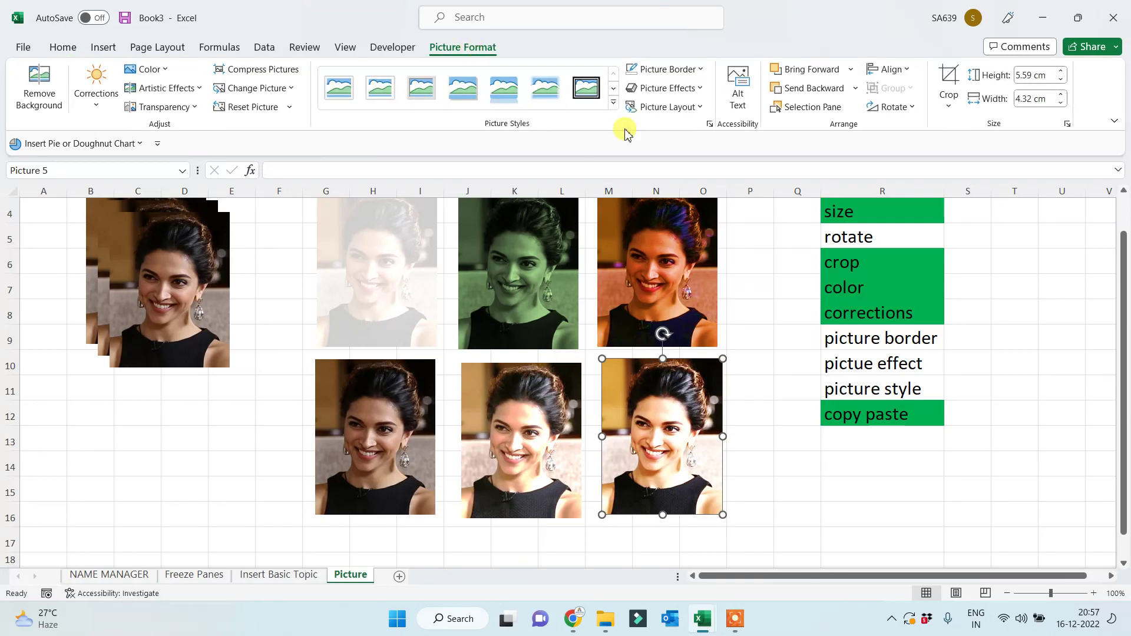
{"action": "left_click", "coordinate": [681, 72]}
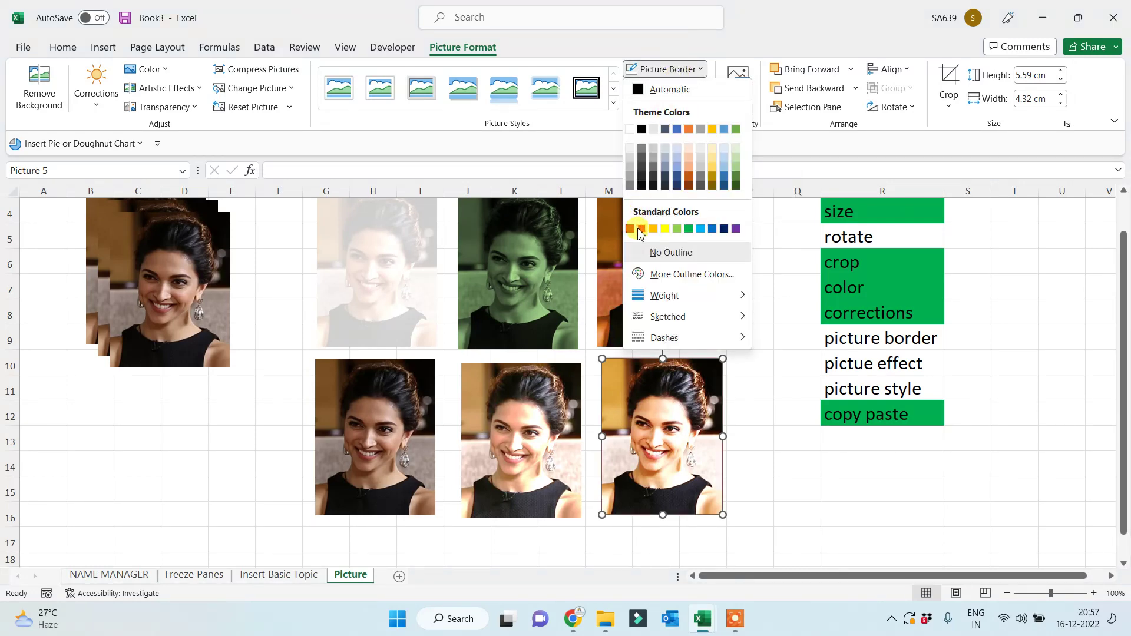
{"action": "left_click", "coordinate": [640, 230]}
{"action": "left_click", "coordinate": [702, 71]}
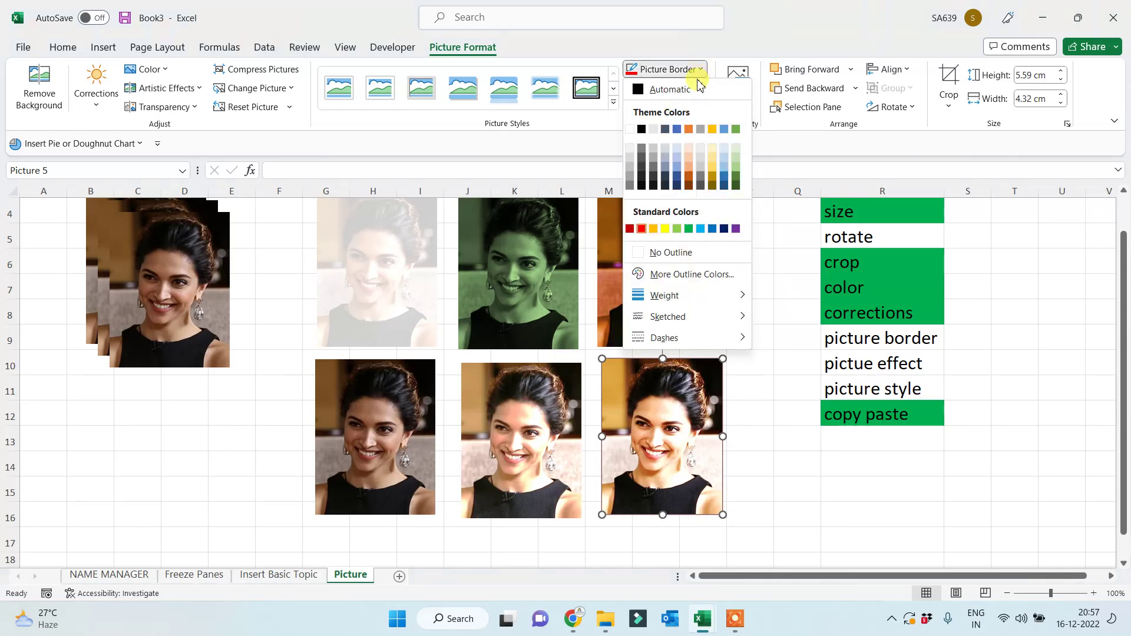
{"action": "mouse_move", "coordinate": [669, 295]}
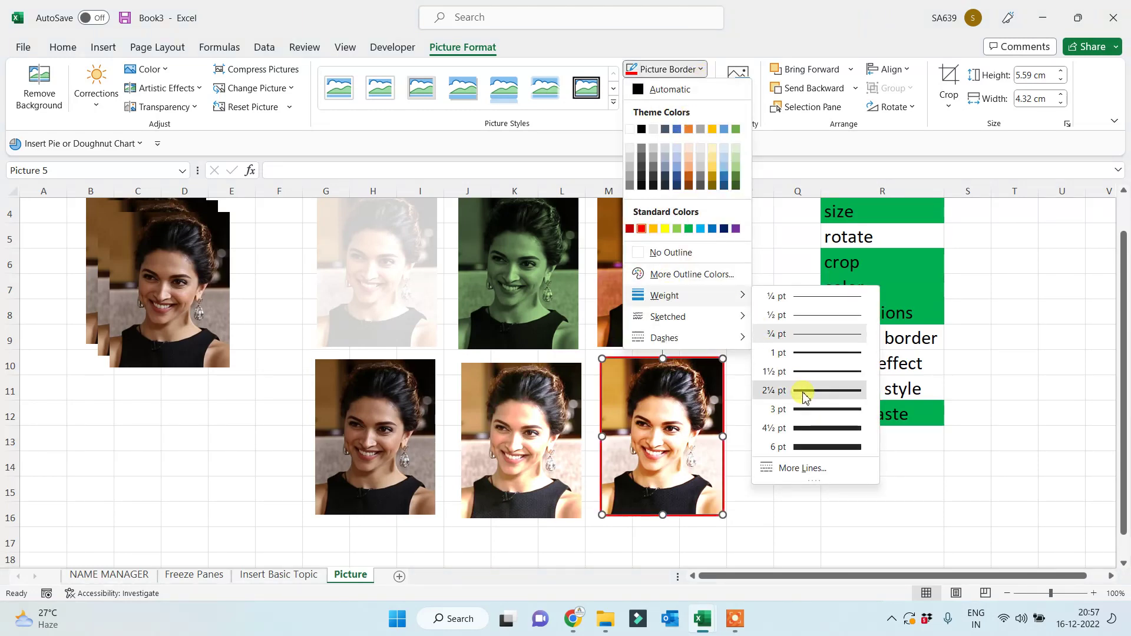
{"action": "left_click", "coordinate": [798, 390]}
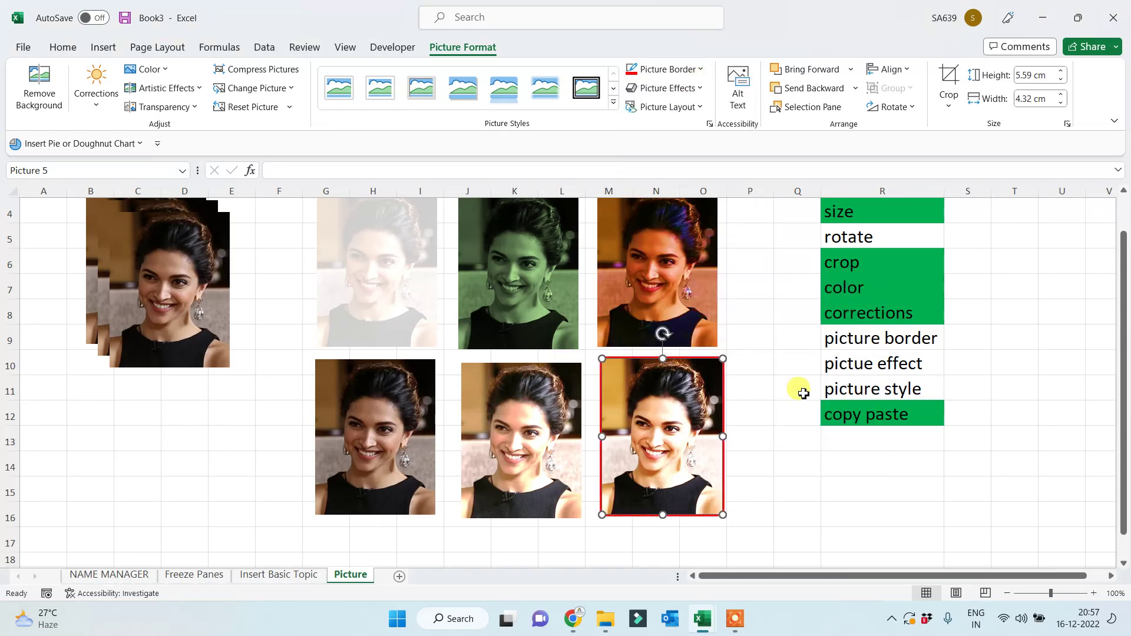
Change the border color of the lower picture copy in columns M to O to standard blue.
{"action": "left_click", "coordinate": [695, 70]}
{"action": "left_click", "coordinate": [714, 229]}
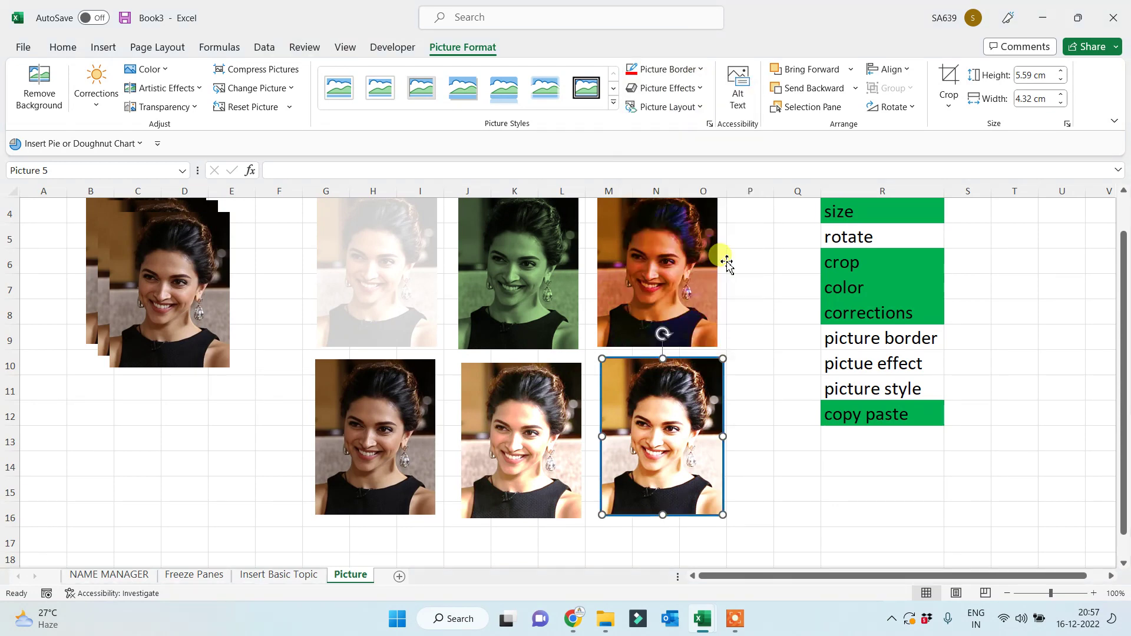
{"action": "left_click", "coordinate": [783, 463]}
{"action": "left_click", "coordinate": [740, 628]}
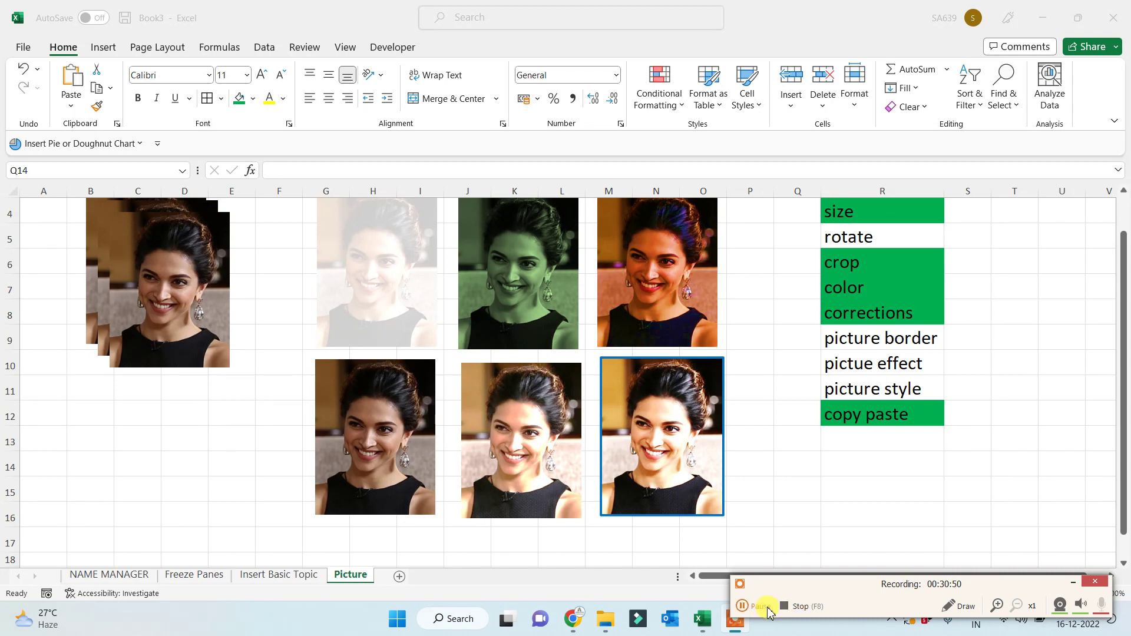
{"action": "left_click", "coordinate": [767, 608]}
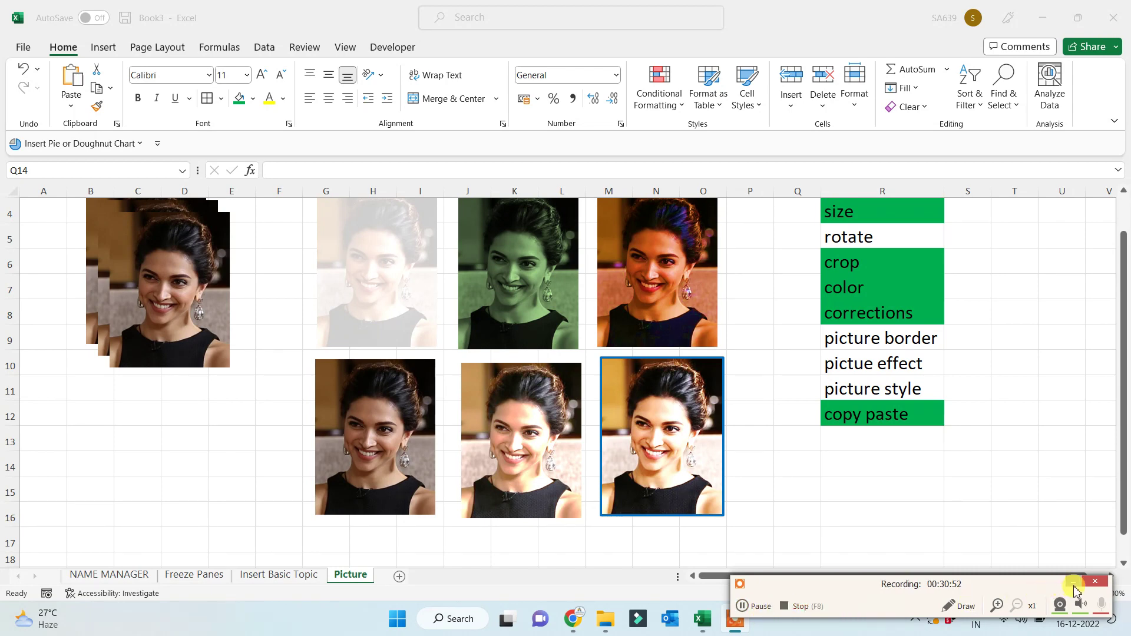
{"action": "left_click", "coordinate": [1073, 582]}
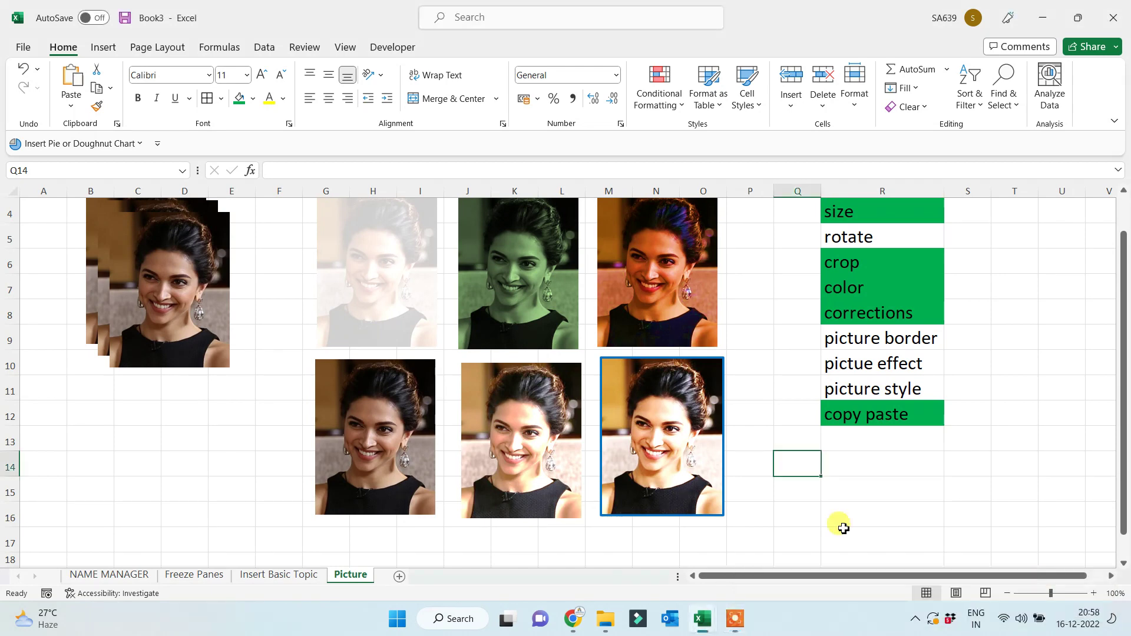
Apply the full-size touching reflection variation to the lower picture copy in columns J to L.
{"action": "left_click", "coordinate": [833, 515]}
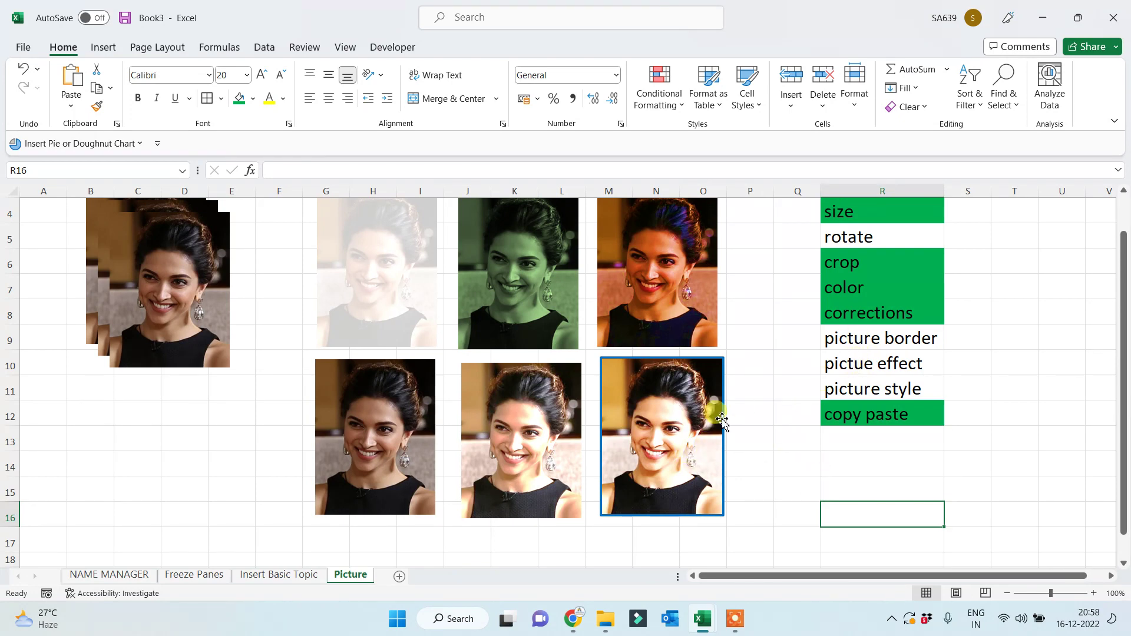
{"action": "left_click", "coordinate": [518, 456]}
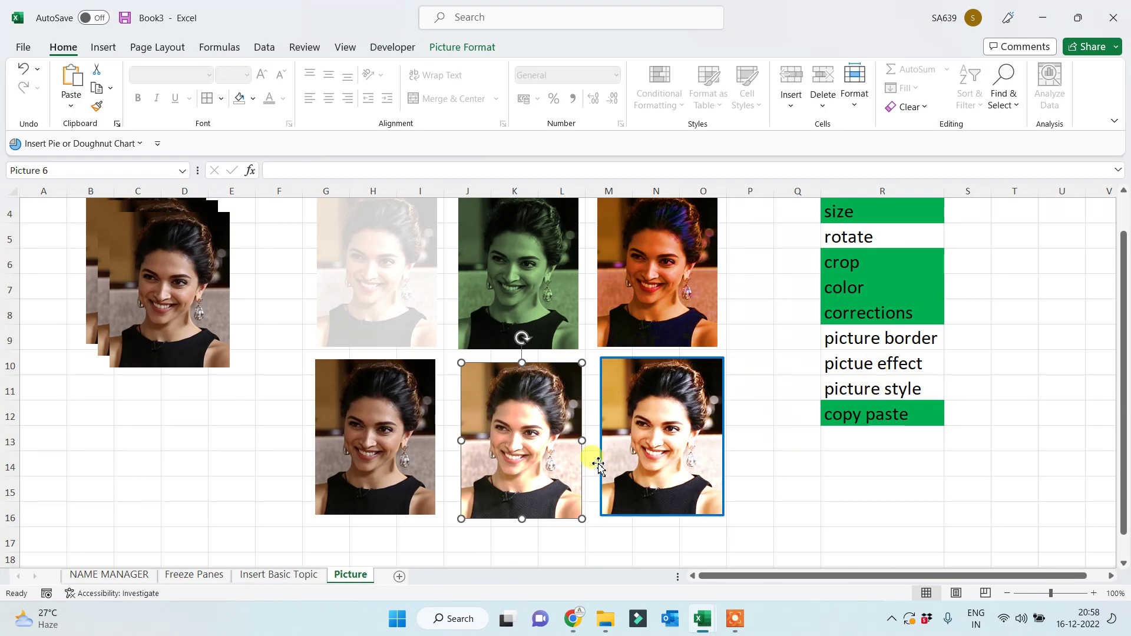
{"action": "left_click", "coordinate": [458, 50]}
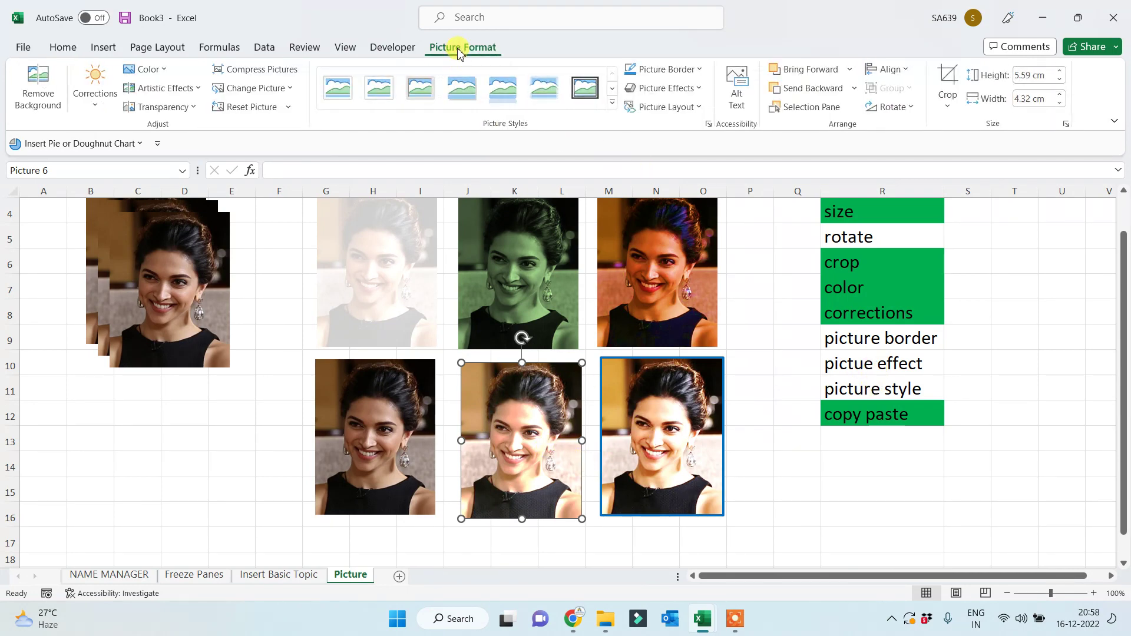
{"action": "left_click", "coordinate": [679, 91]}
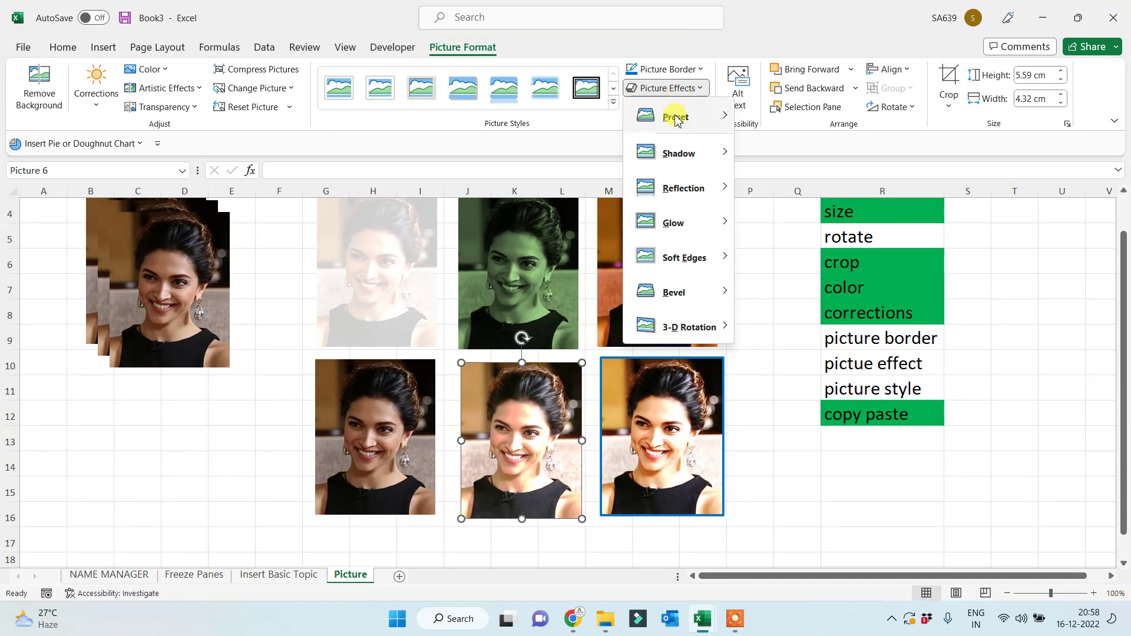
{"action": "mouse_move", "coordinate": [676, 119]}
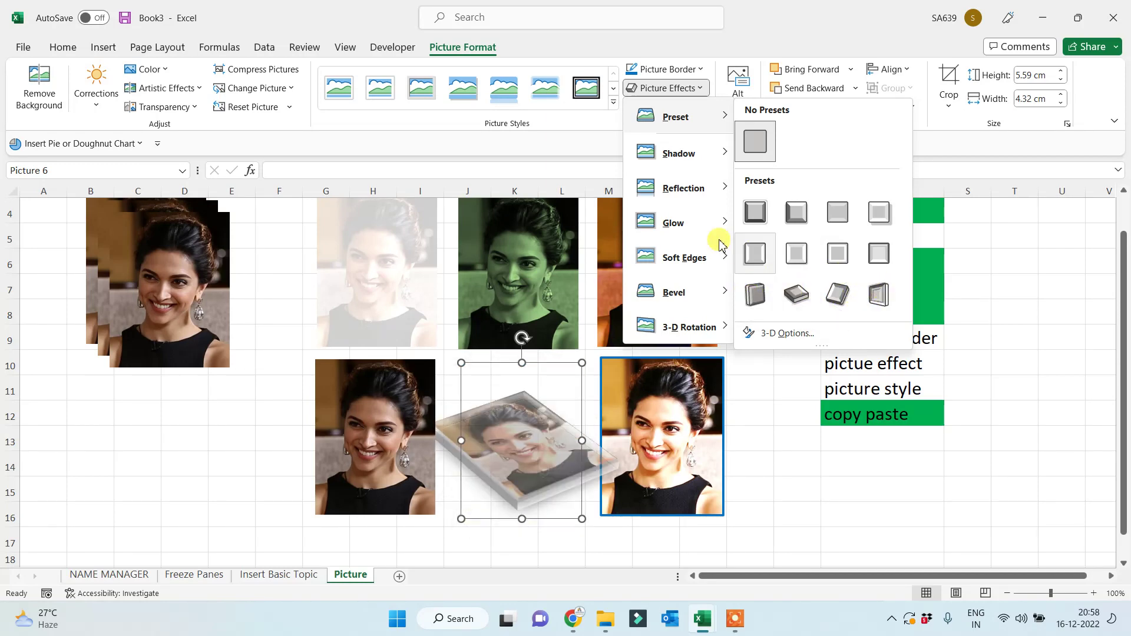
{"action": "mouse_move", "coordinate": [686, 189]}
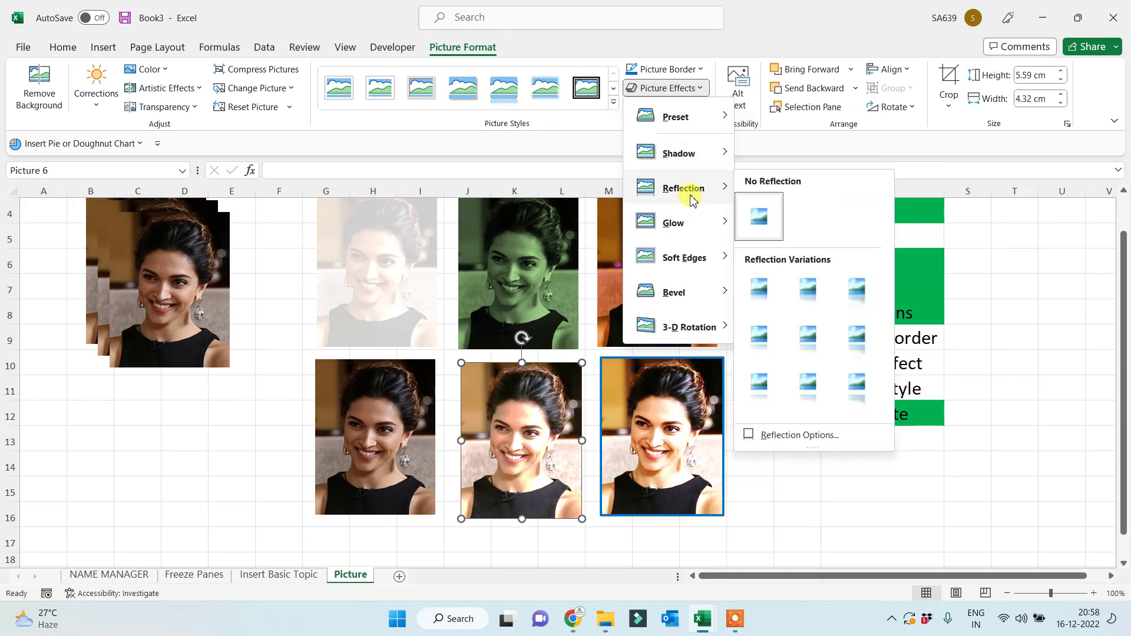
{"action": "left_click", "coordinate": [857, 294]}
{"action": "left_click", "coordinate": [792, 468]}
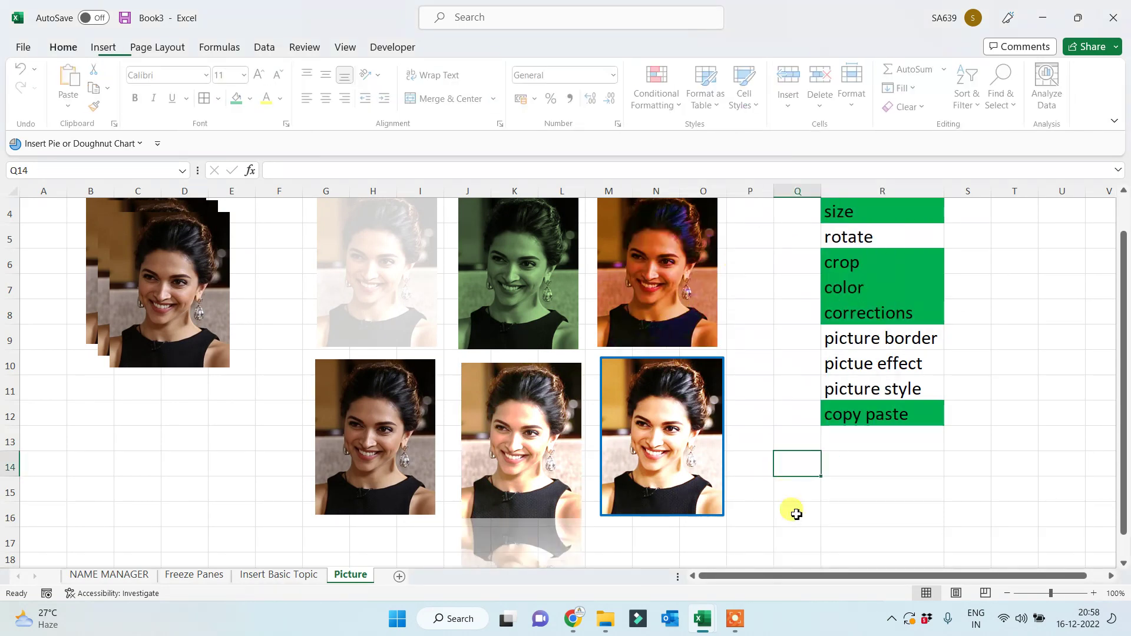
{"action": "scroll", "coordinate": [707, 495], "scroll_direction": "down", "scroll_amount": 1}
{"action": "scroll", "coordinate": [648, 504], "scroll_direction": "down", "scroll_amount": 1}
{"action": "scroll", "coordinate": [736, 480], "scroll_direction": "up", "scroll_amount": 1}
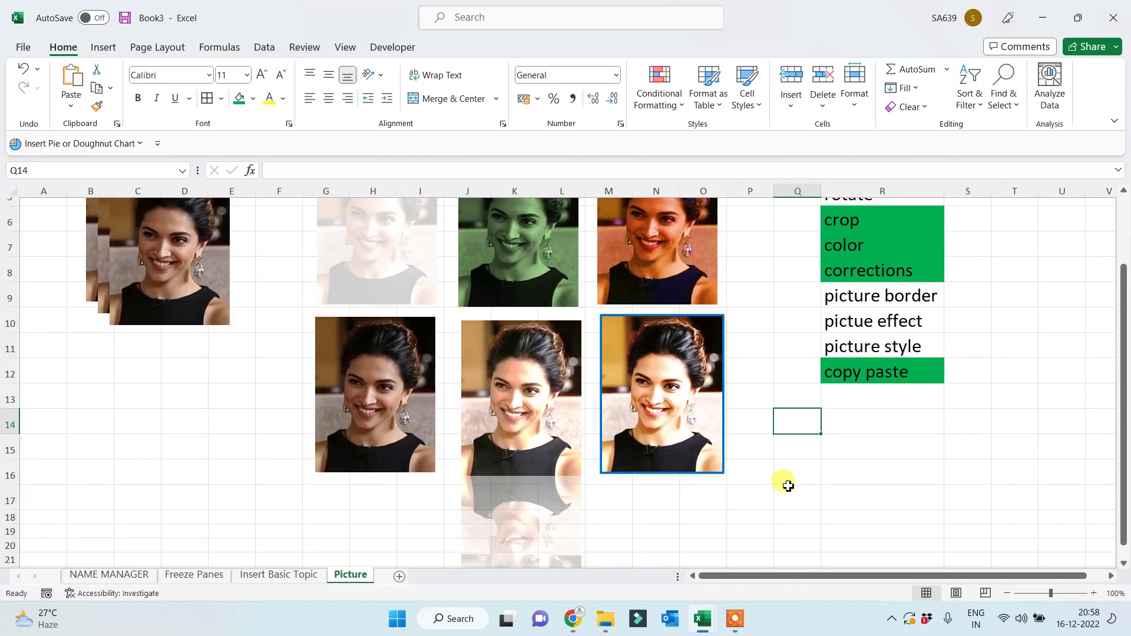
Fill the picture effect, picture border and picture style topic cells in column R with green.
{"action": "left_click", "coordinate": [880, 321]}
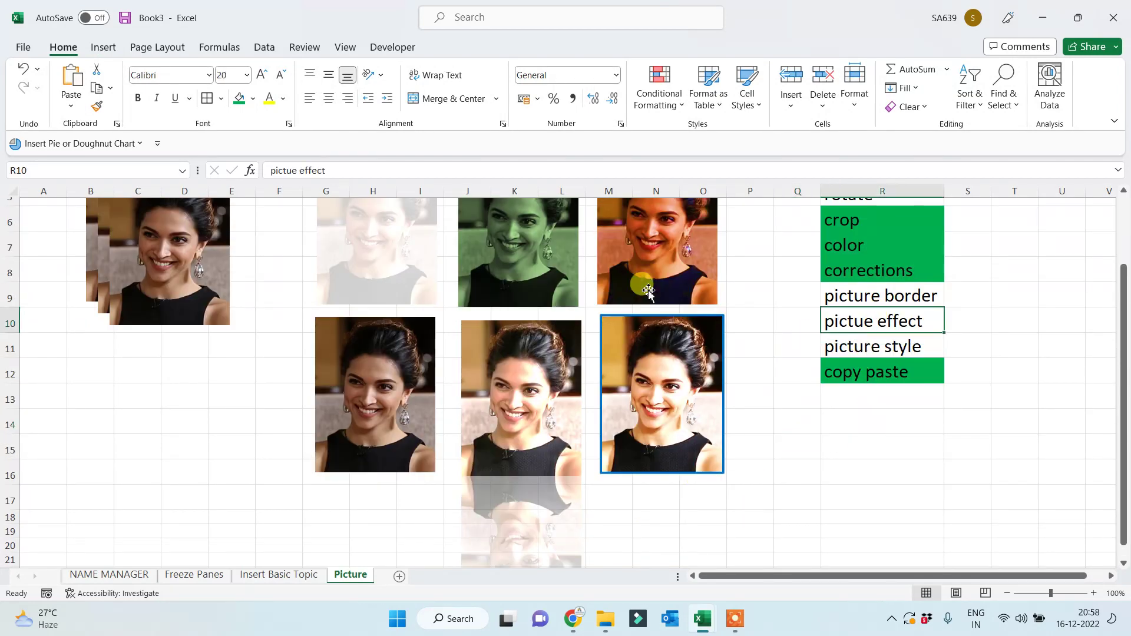
{"action": "left_click", "coordinate": [239, 97]}
{"action": "left_click", "coordinate": [872, 349]}
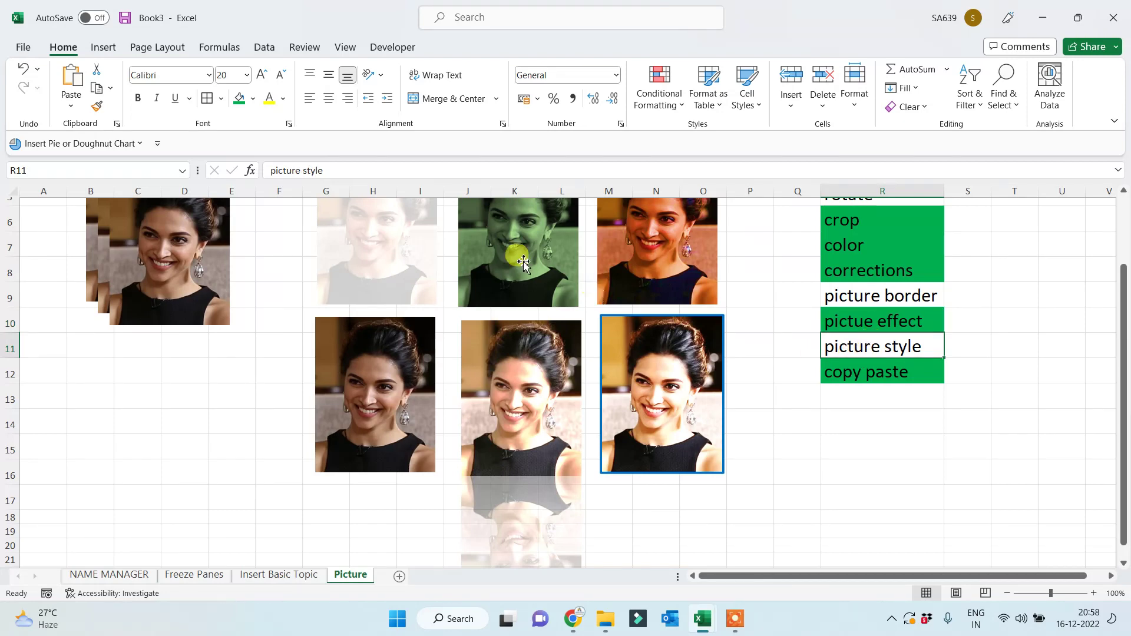
{"action": "left_click", "coordinate": [850, 295]}
{"action": "left_click", "coordinate": [239, 98]}
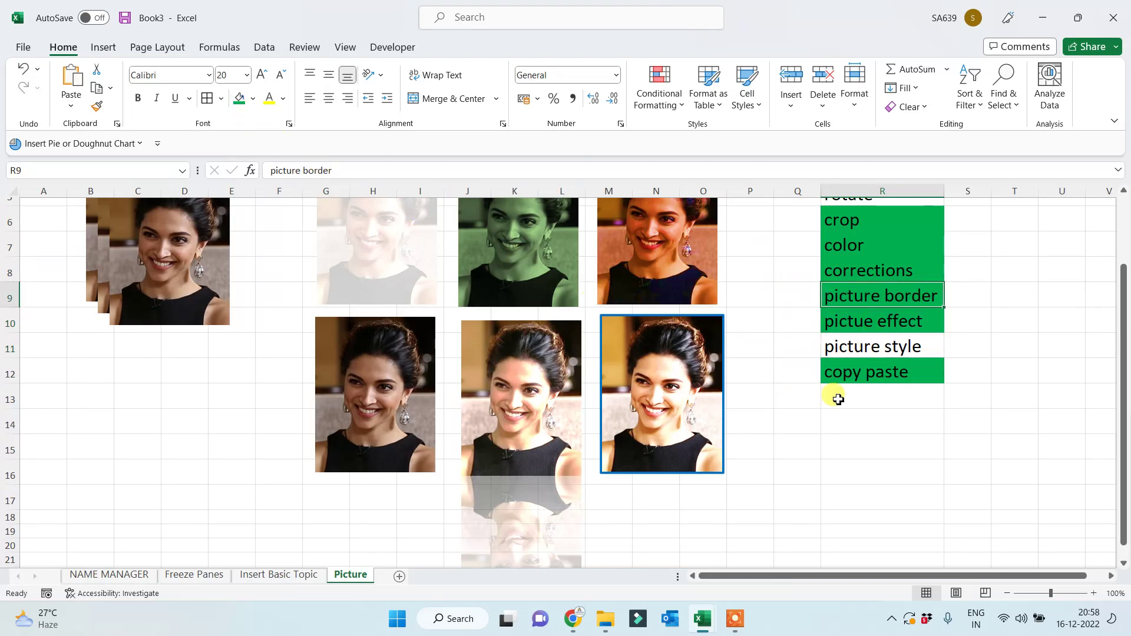
{"action": "left_click", "coordinate": [858, 347]}
{"action": "left_click", "coordinate": [239, 97]}
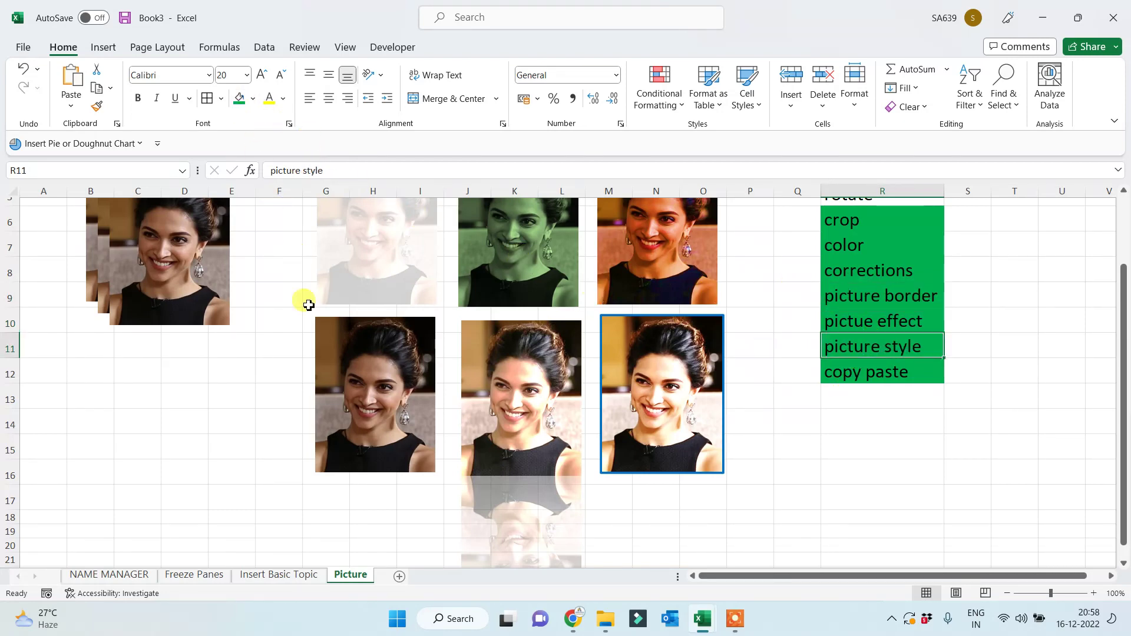
Apply the beveled metal frame picture style to the lower picture copy in columns G to I.
{"action": "left_click", "coordinate": [347, 395]}
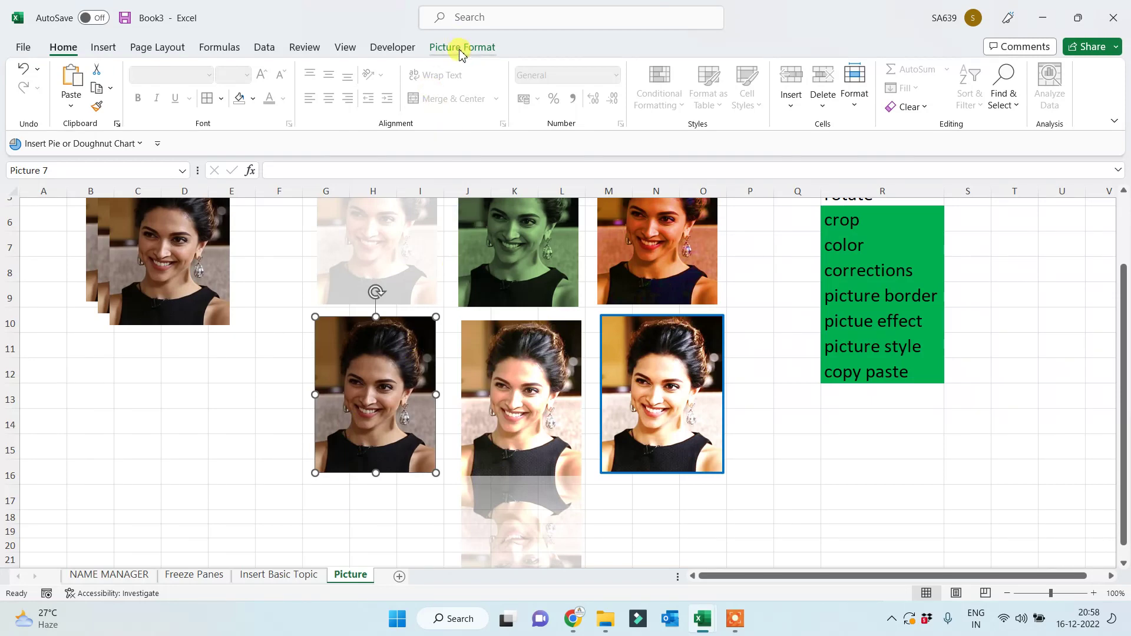
{"action": "left_click", "coordinate": [459, 51]}
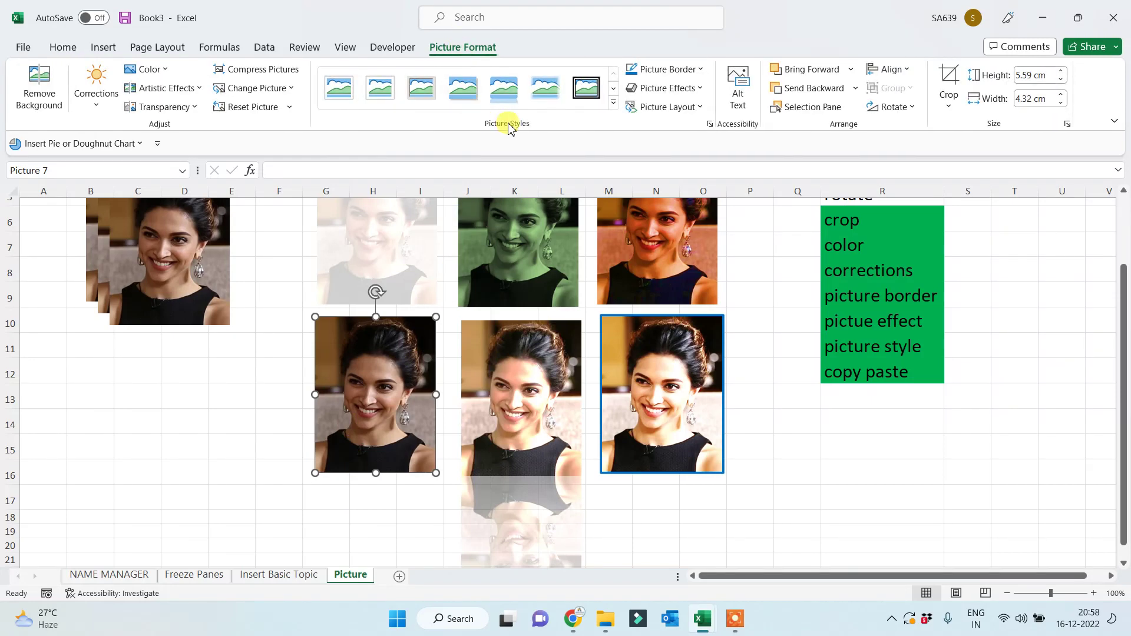
{"action": "left_click", "coordinate": [421, 88]}
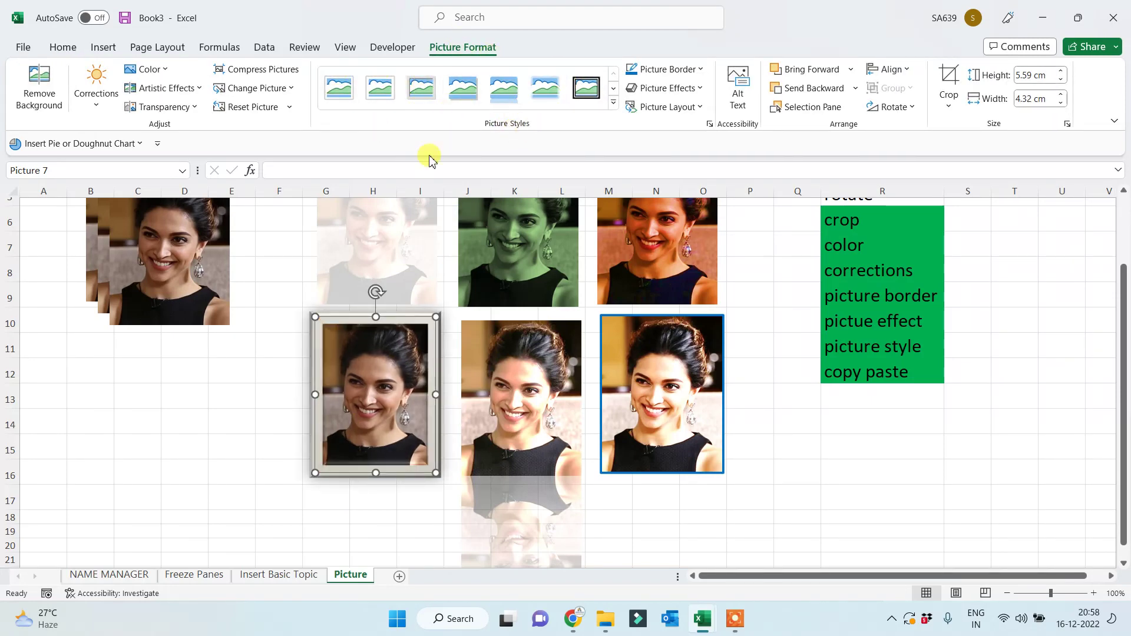
{"action": "left_click", "coordinate": [259, 370]}
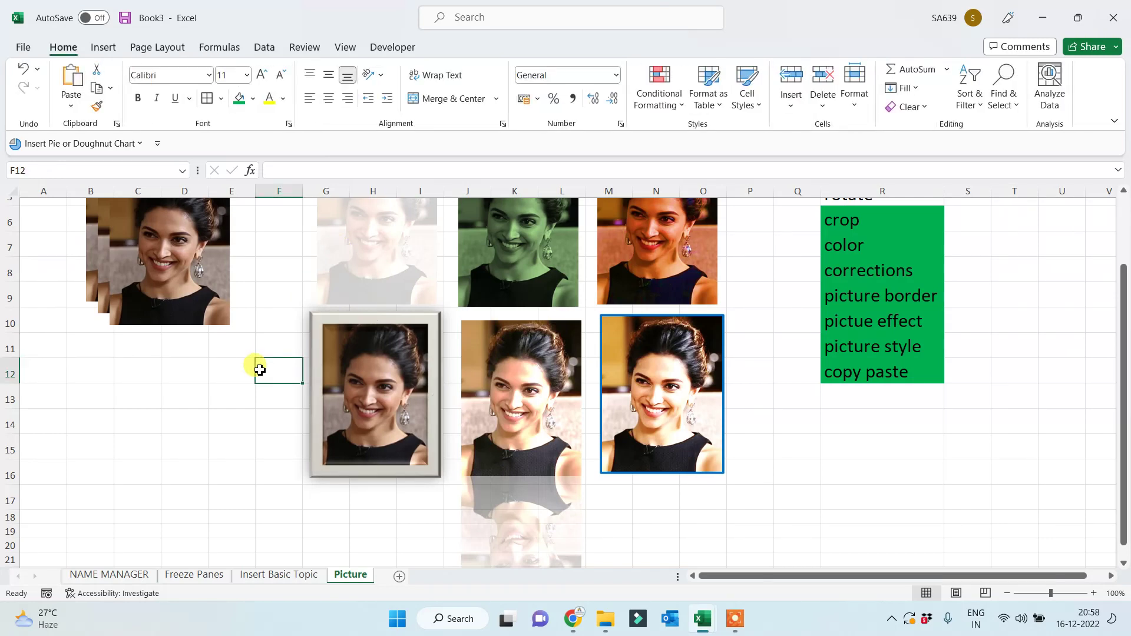
Apply the white rounded diagonal corner picture style to the lower picture copy in columns G to I.
{"action": "left_click", "coordinate": [313, 374]}
{"action": "left_click", "coordinate": [613, 105]}
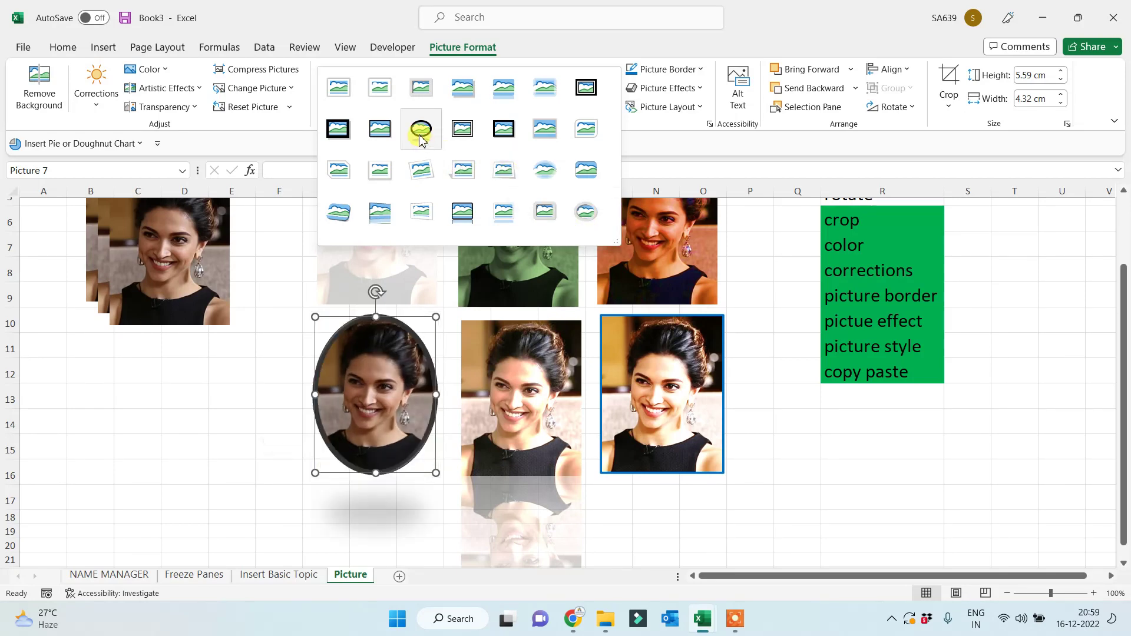
{"action": "left_click", "coordinate": [582, 135]}
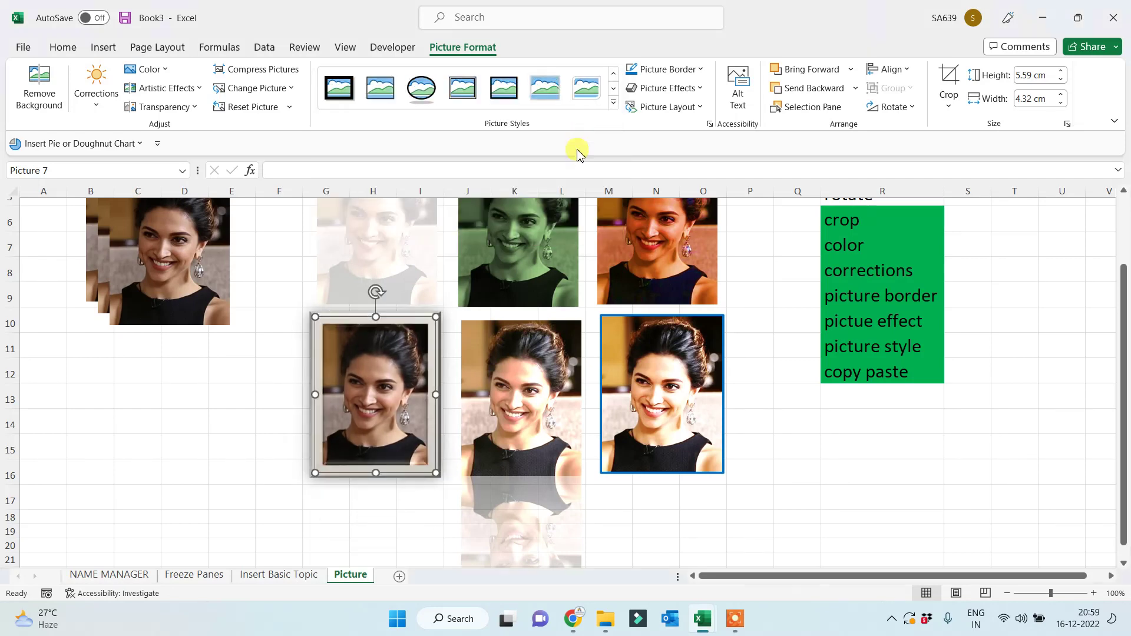
{"action": "left_click", "coordinate": [232, 391]}
{"action": "scroll", "coordinate": [745, 452], "scroll_direction": "up", "scroll_amount": 2}
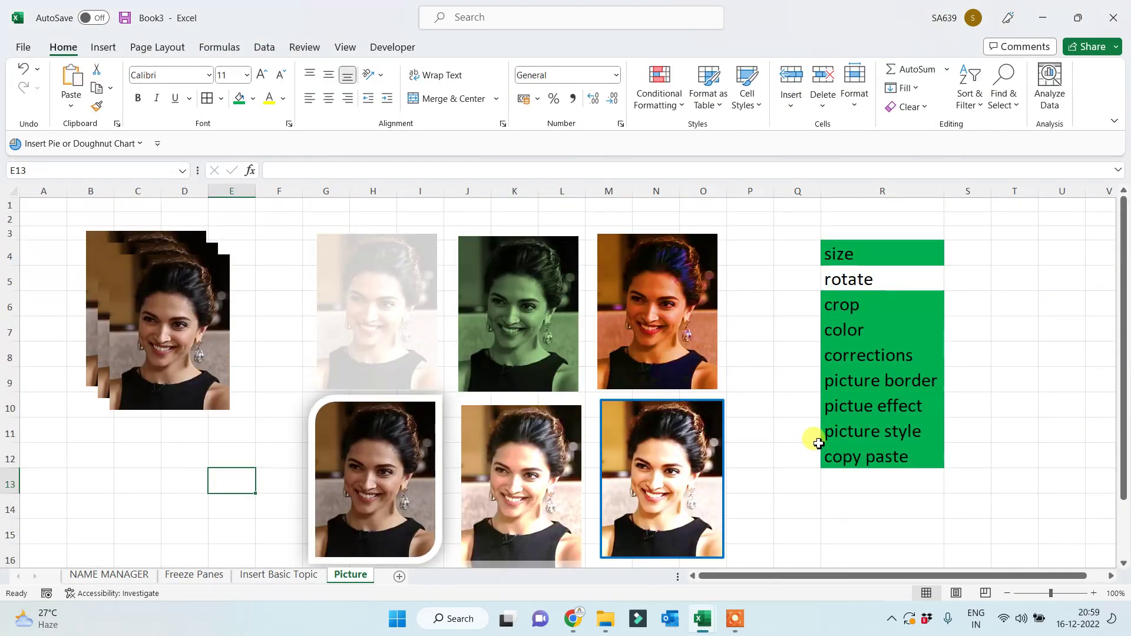
Rotate the lower picture copies in columns G to I and J to L slightly counterclockwise, nudging the green copy up and to the left.
{"action": "left_click", "coordinate": [381, 468]}
{"action": "left_click_drag", "start_coordinate": [379, 377], "coordinate": [341, 374]}
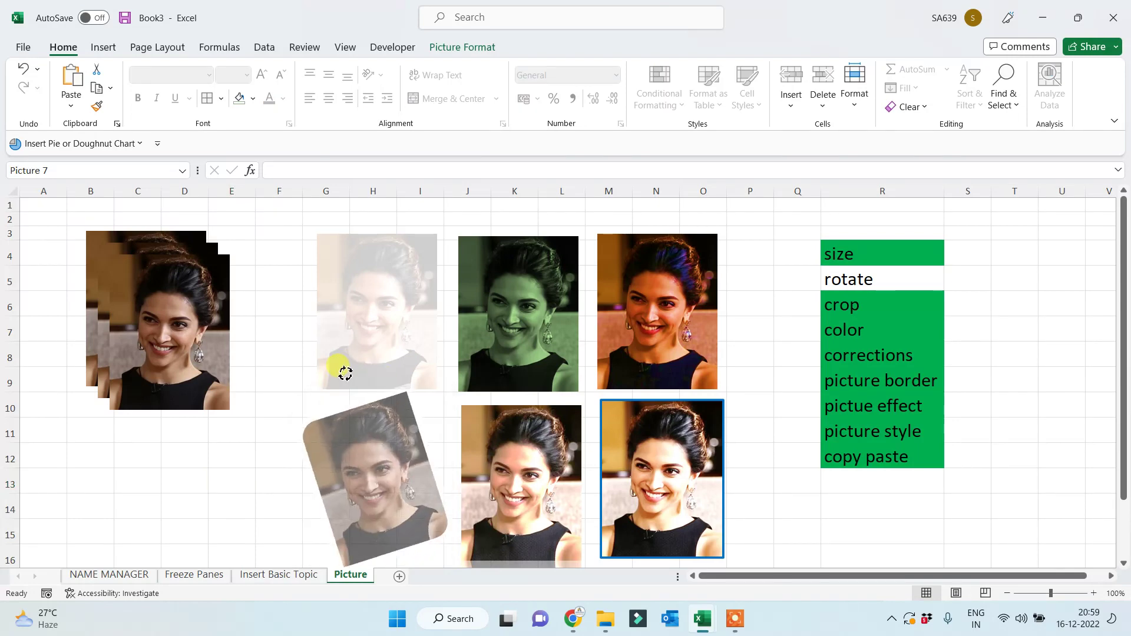
{"action": "left_click", "coordinate": [507, 486]}
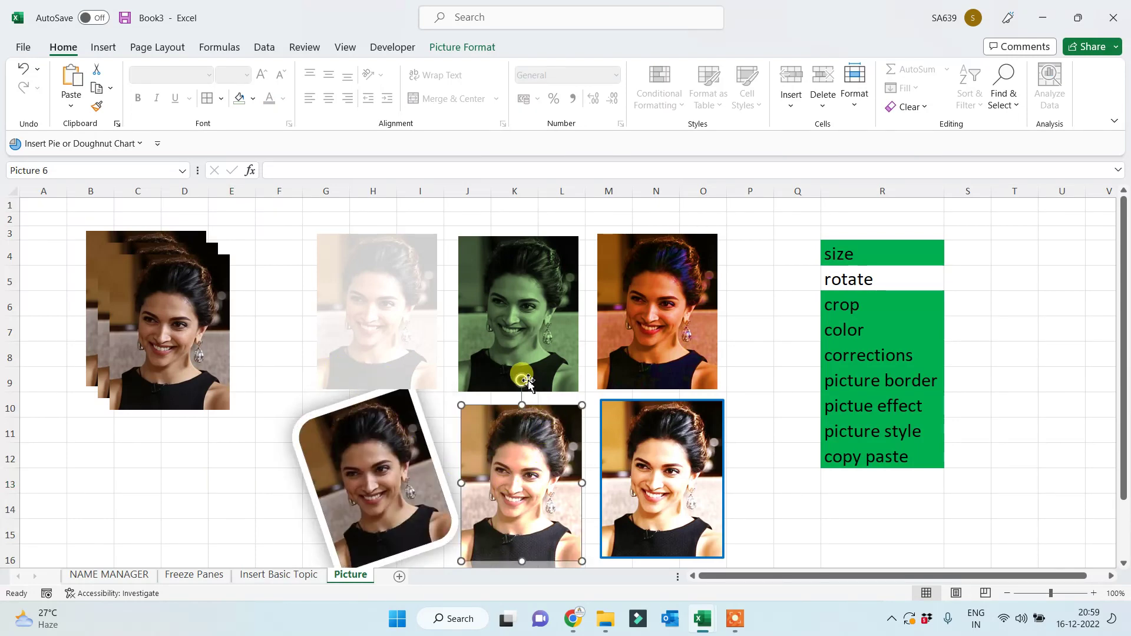
{"action": "left_click_drag", "start_coordinate": [520, 377], "coordinate": [487, 387]}
{"action": "left_click", "coordinate": [523, 472]}
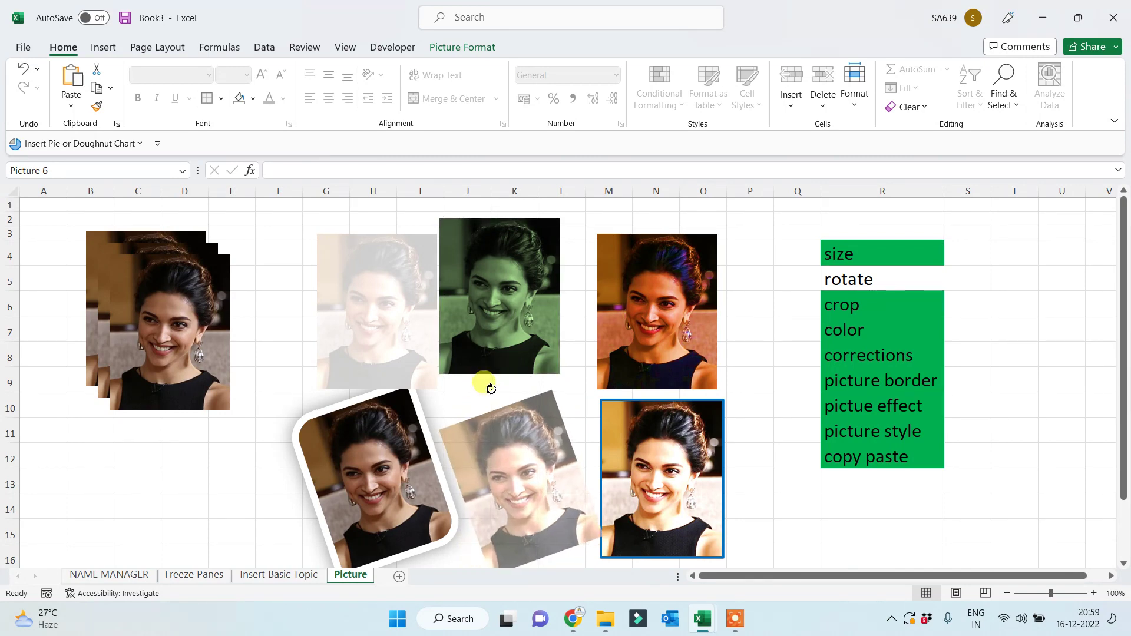
Move the blue-bordered picture slightly down and right, and the washed-out picture left into columns F to H.
{"action": "left_click_drag", "start_coordinate": [658, 506], "coordinate": [669, 532]}
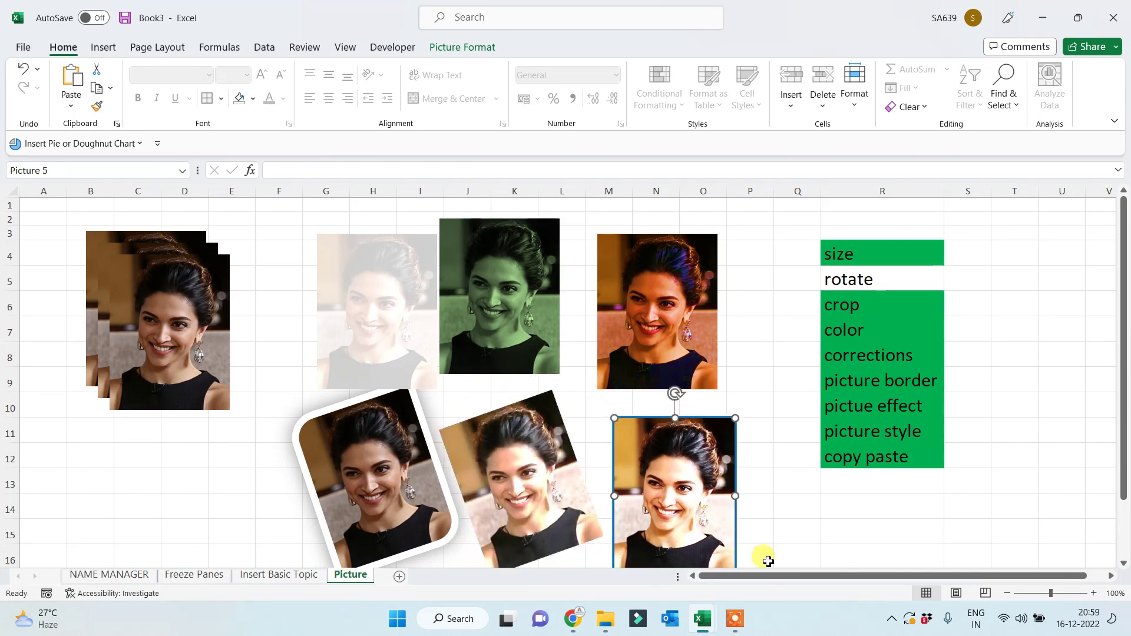
{"action": "left_click", "coordinate": [800, 523]}
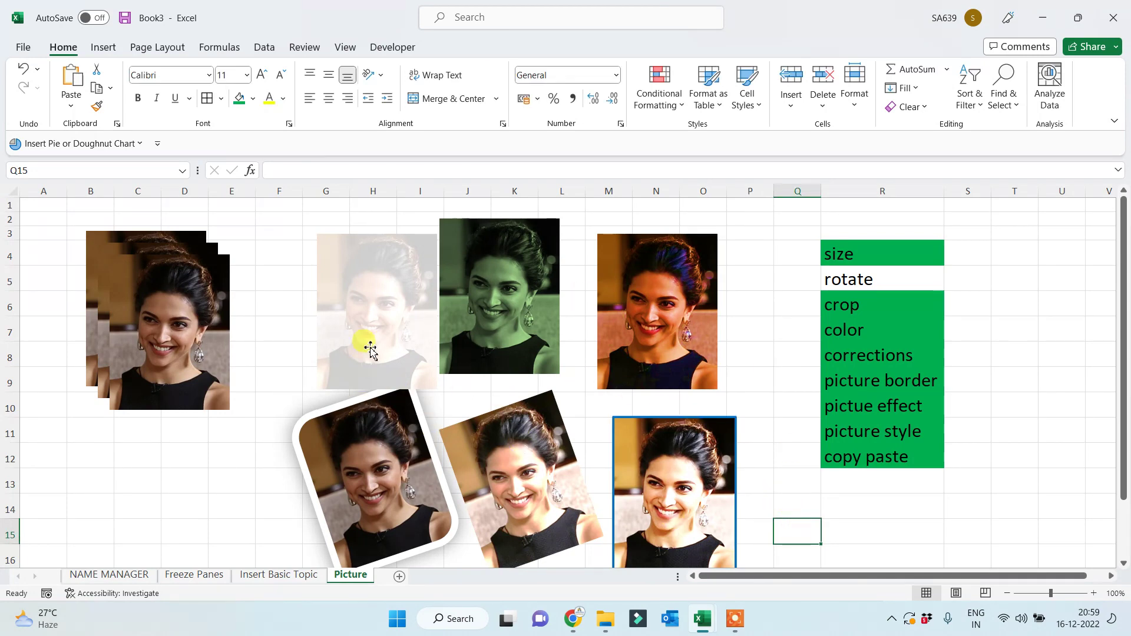
{"action": "left_click_drag", "start_coordinate": [367, 315], "coordinate": [310, 308]}
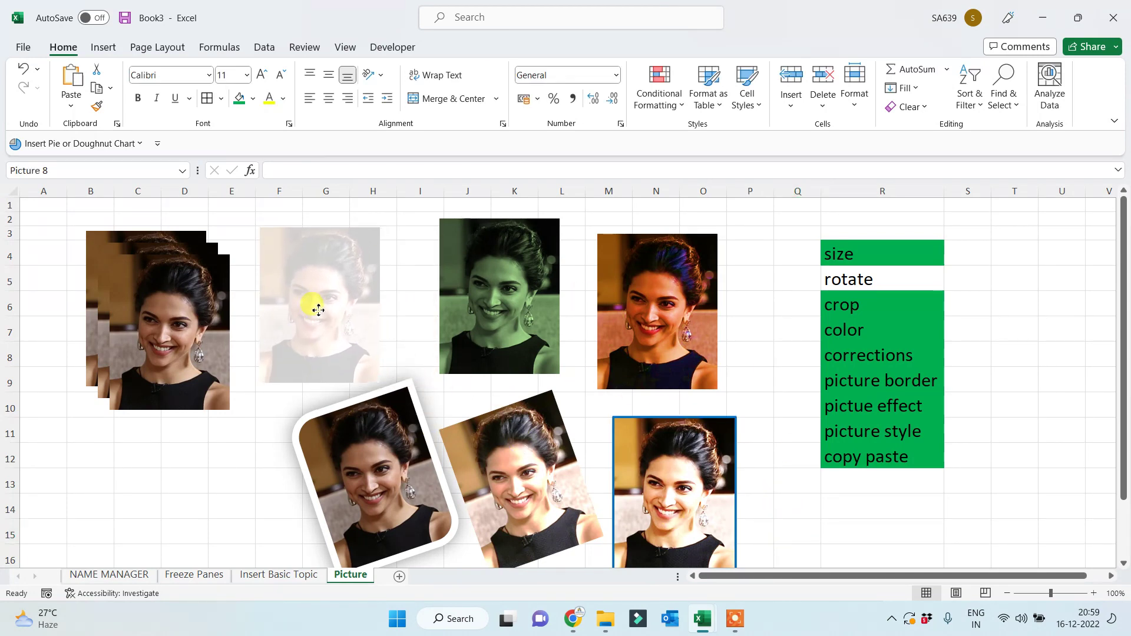
{"action": "left_click", "coordinate": [909, 533]}
Fill the rotate topic cell in column R with green.
{"action": "left_click", "coordinate": [833, 287]}
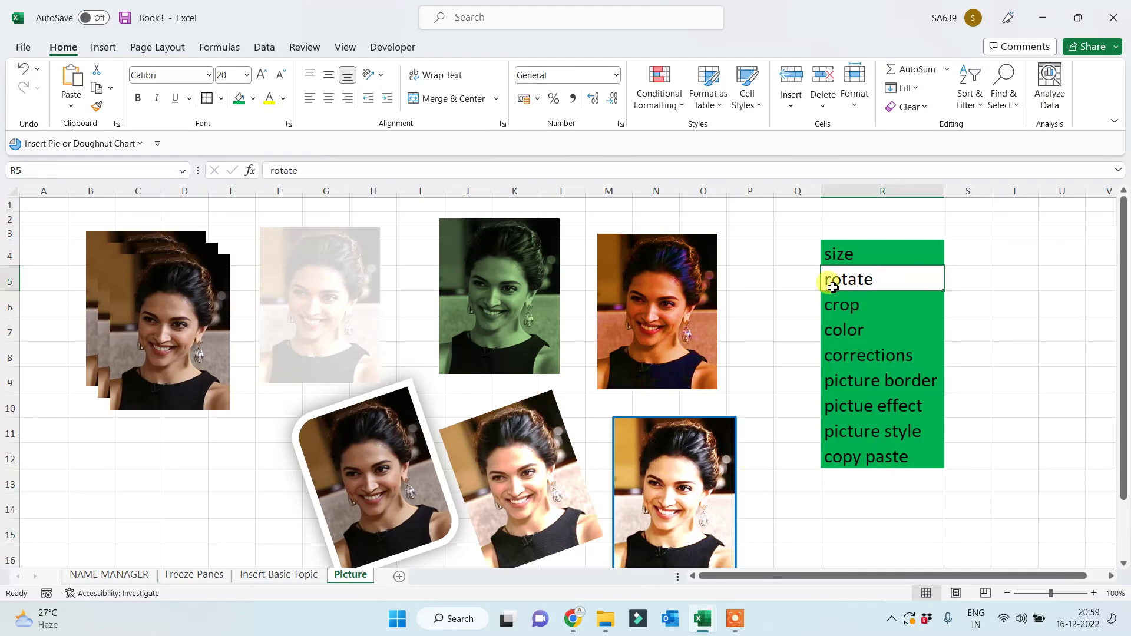
{"action": "left_click", "coordinate": [848, 506]}
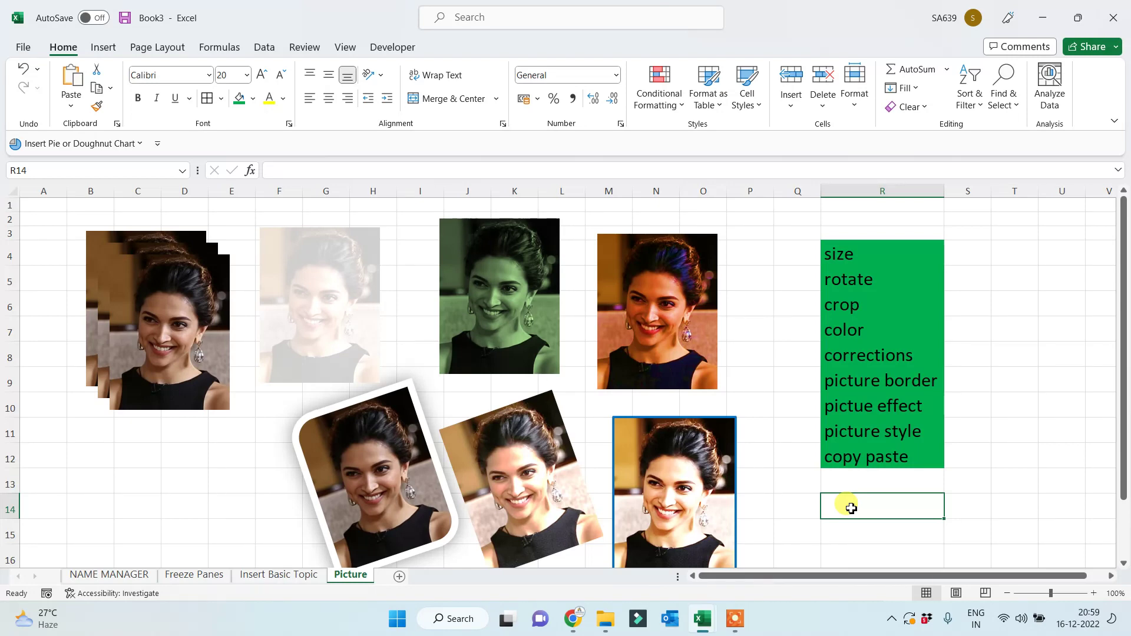
{"action": "key", "text": "ctrl+s"}
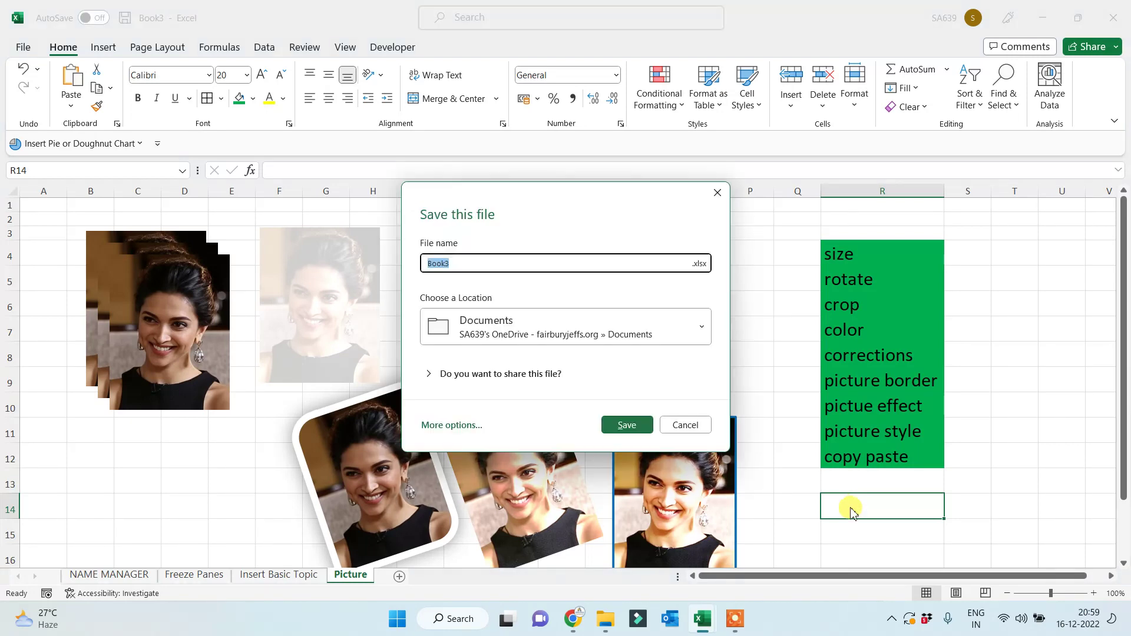
{"action": "left_click", "coordinate": [452, 428]}
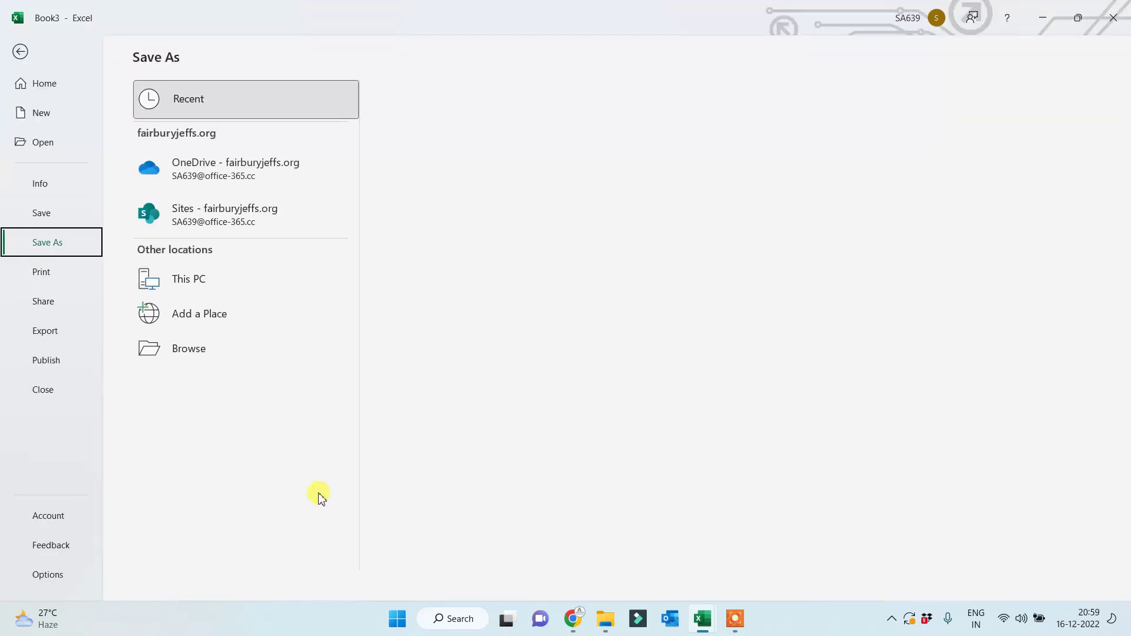
{"action": "left_click", "coordinate": [181, 349]}
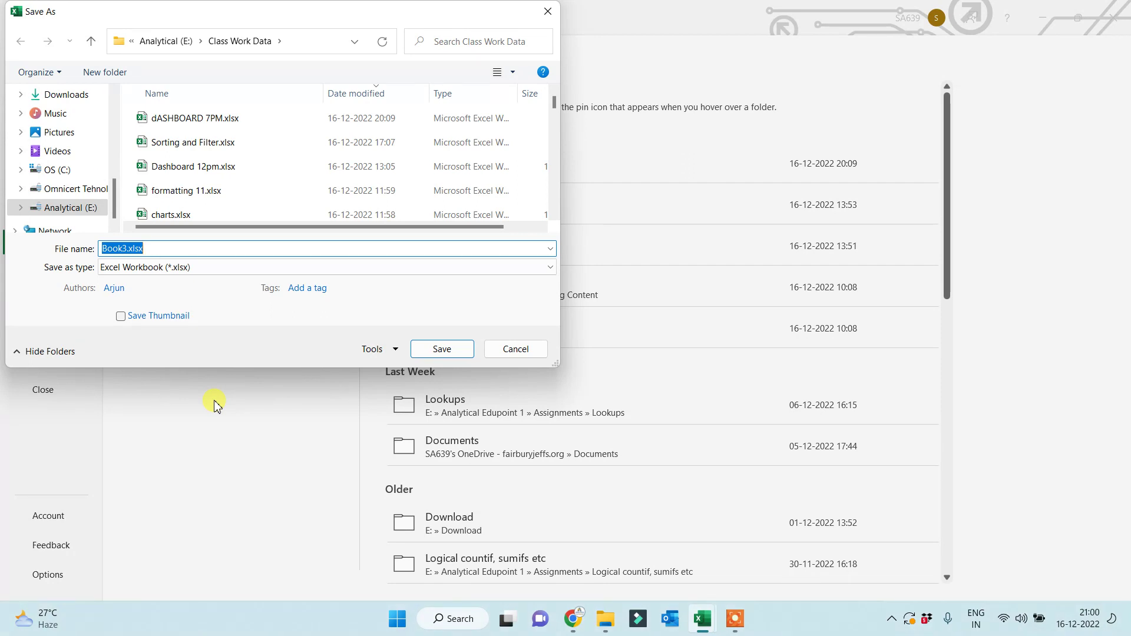
{"action": "key", "text": "Escape"}
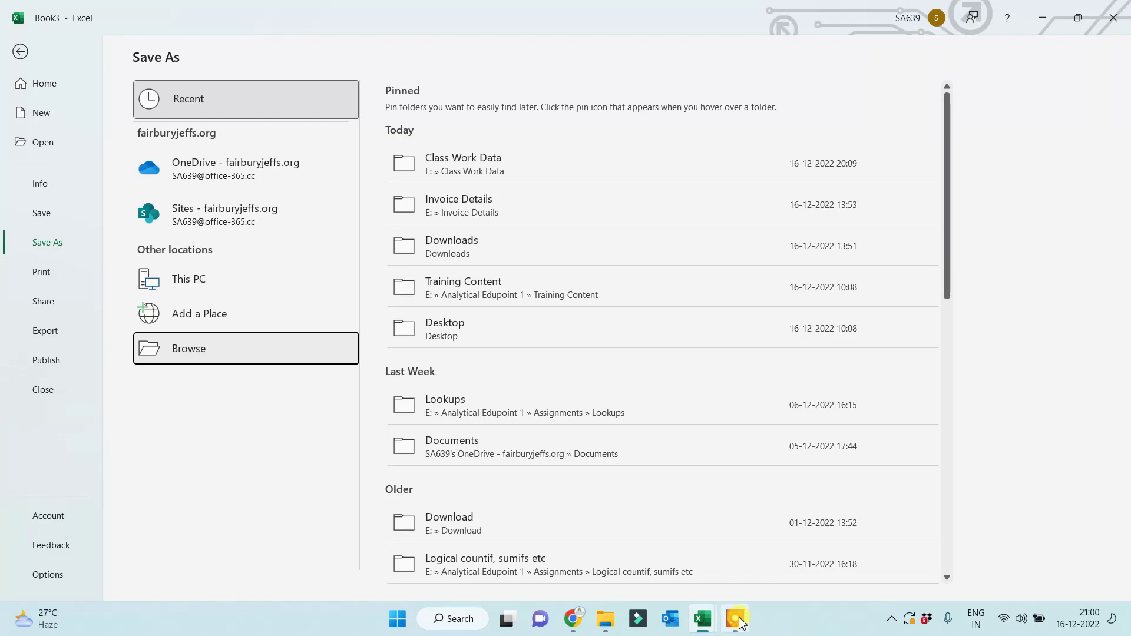